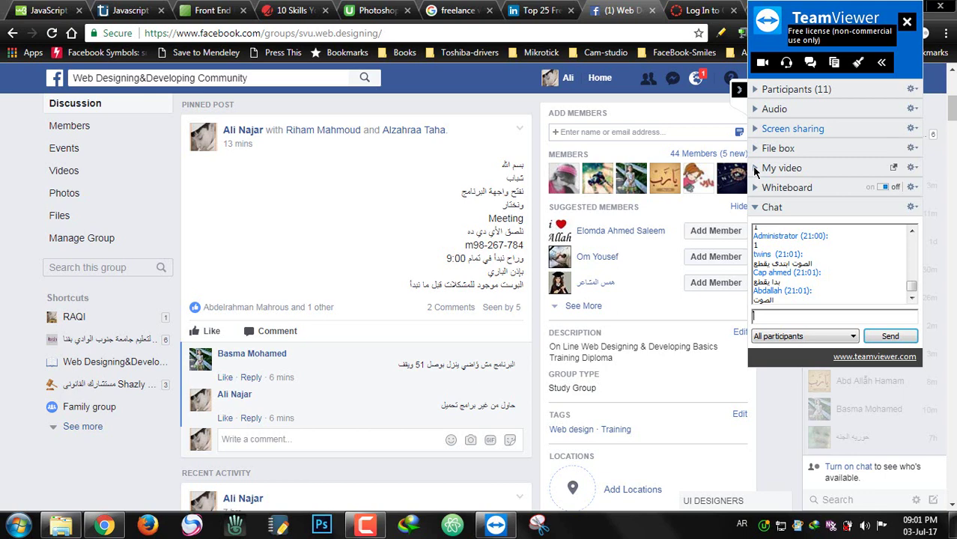
Close the My video section of the meeting panel and expand the chat
{"action": "left_click", "coordinate": [754, 171]}
{"action": "left_click", "coordinate": [912, 167]}
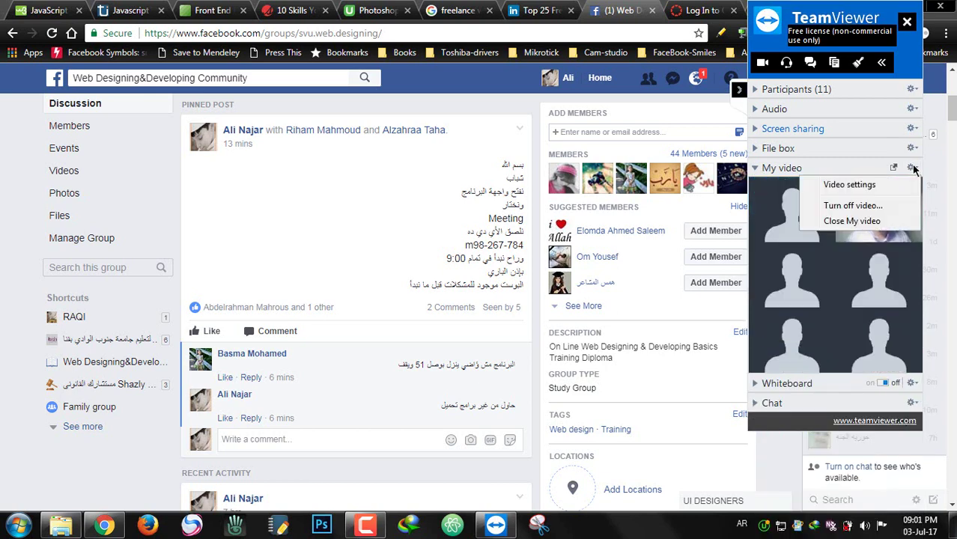
{"action": "left_click", "coordinate": [872, 221]}
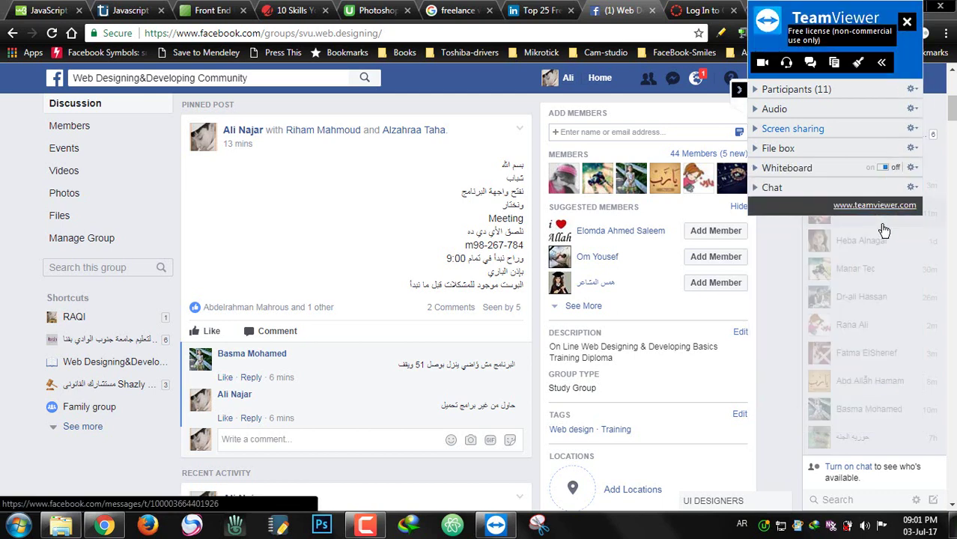
{"action": "left_click", "coordinate": [756, 186]}
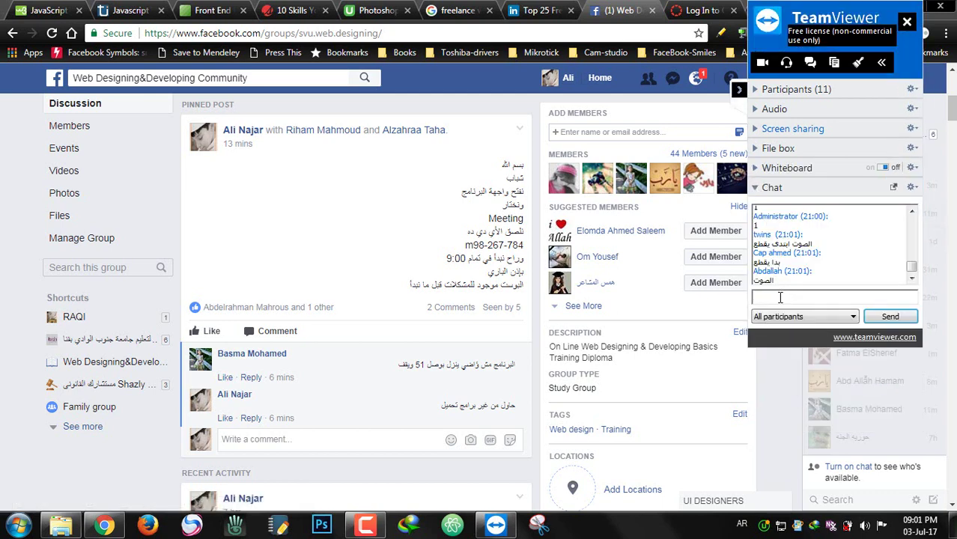
Switch to the Canvas login page in the browser and bring the meeting chat back into focus
{"action": "key", "text": "ctrl+Tab"}
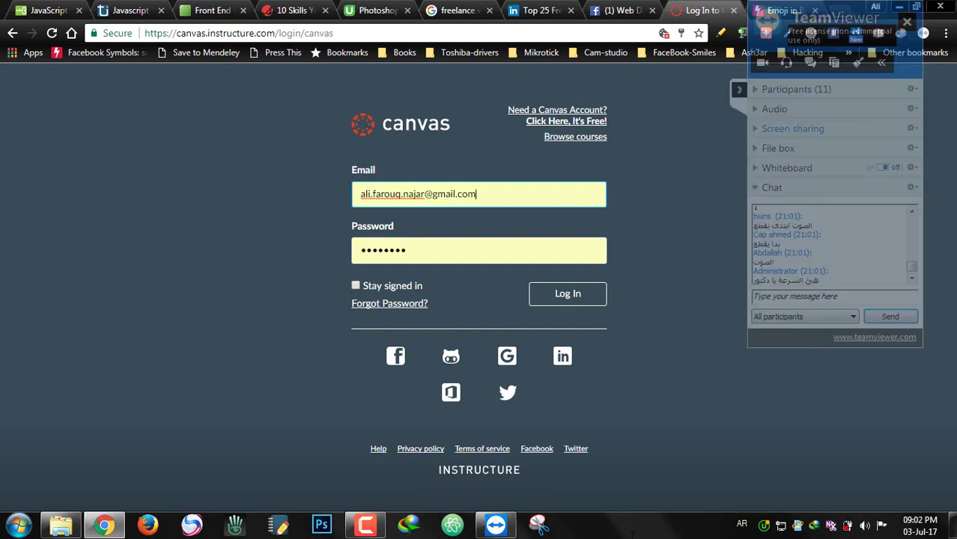
{"action": "left_click", "coordinate": [805, 297]}
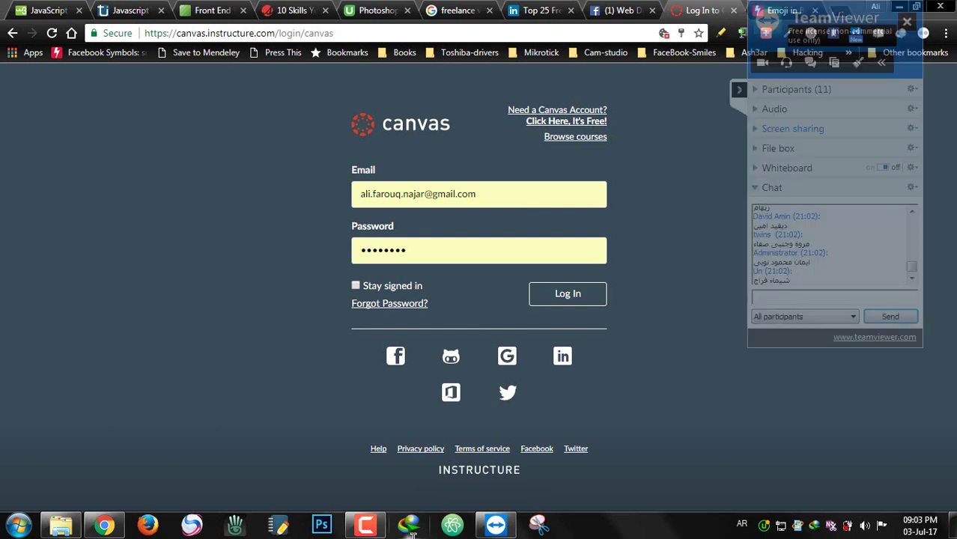
{"action": "left_click", "coordinate": [495, 524]}
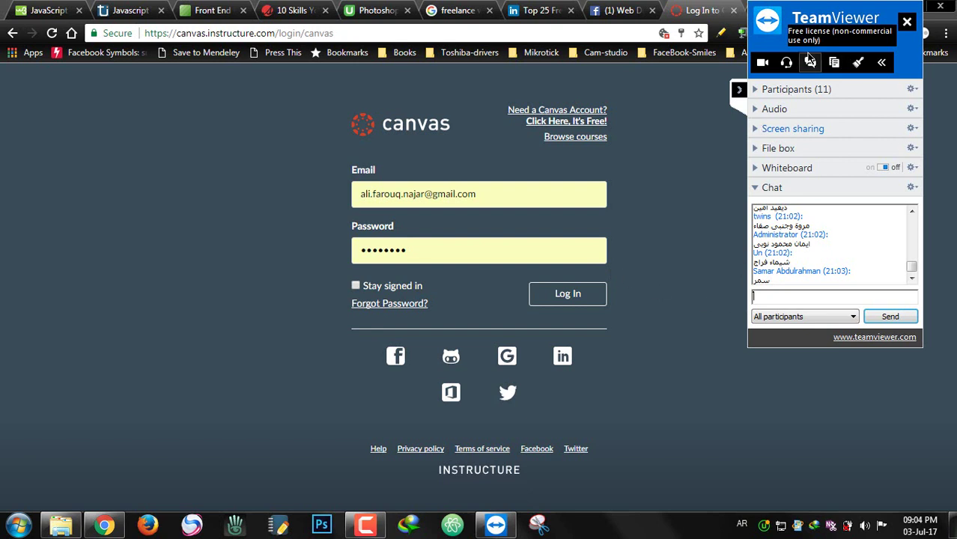
Show the audio controls, add My video back to the meeting panel, and display the video and chat together
{"action": "left_click", "coordinate": [786, 64]}
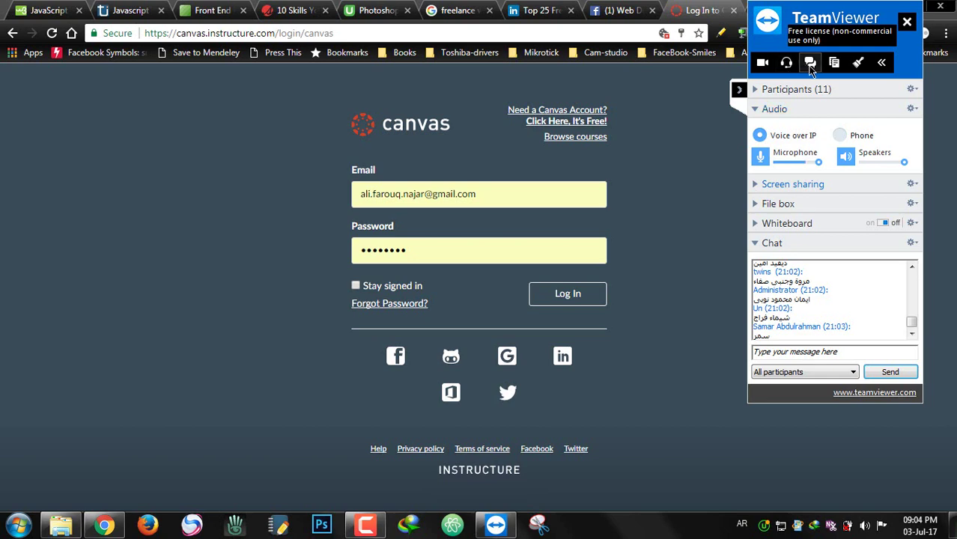
{"action": "left_click", "coordinate": [762, 64]}
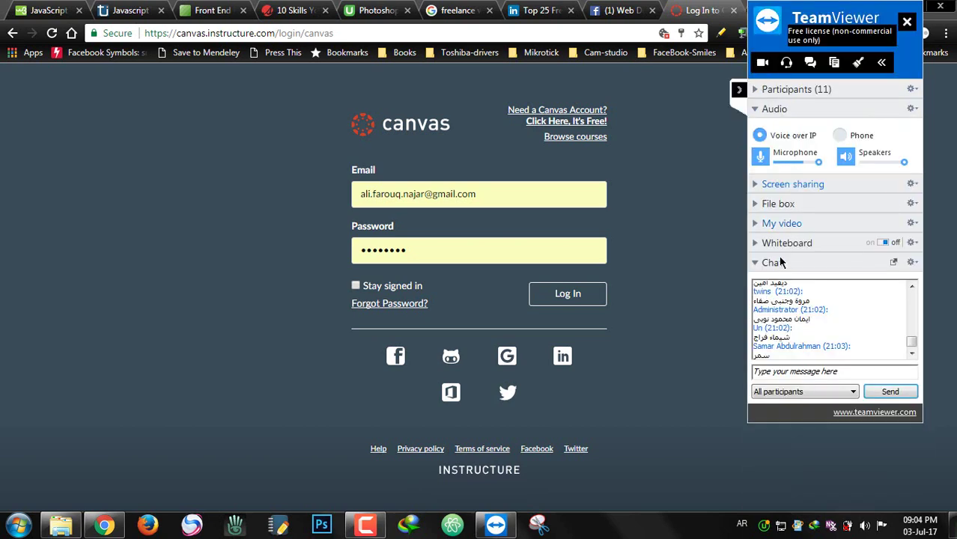
{"action": "left_click", "coordinate": [754, 223]}
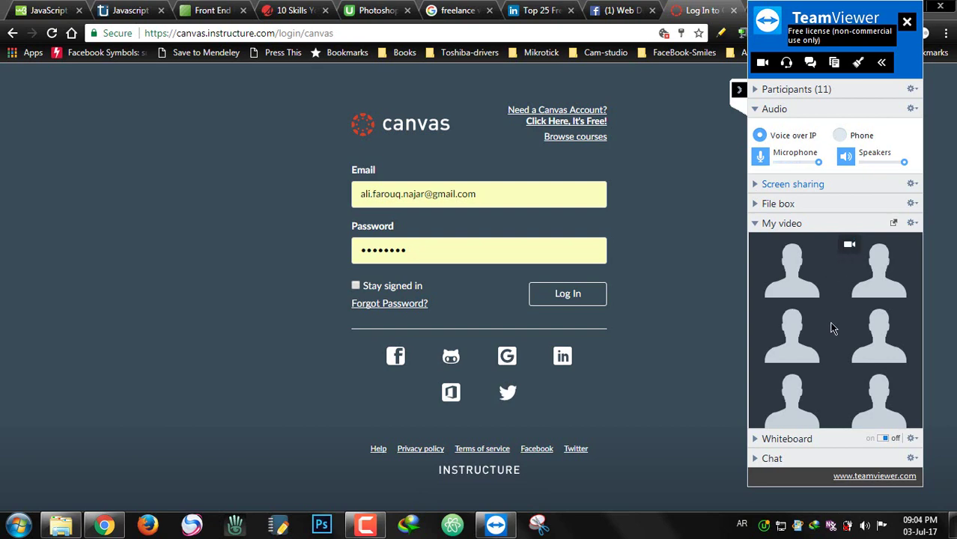
{"action": "left_click", "coordinate": [771, 458]}
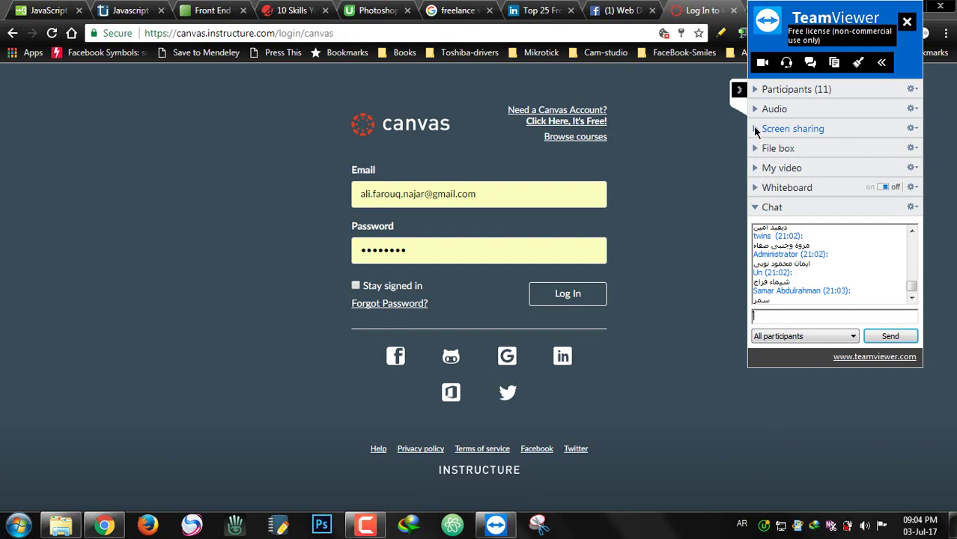
{"action": "left_click", "coordinate": [758, 169]}
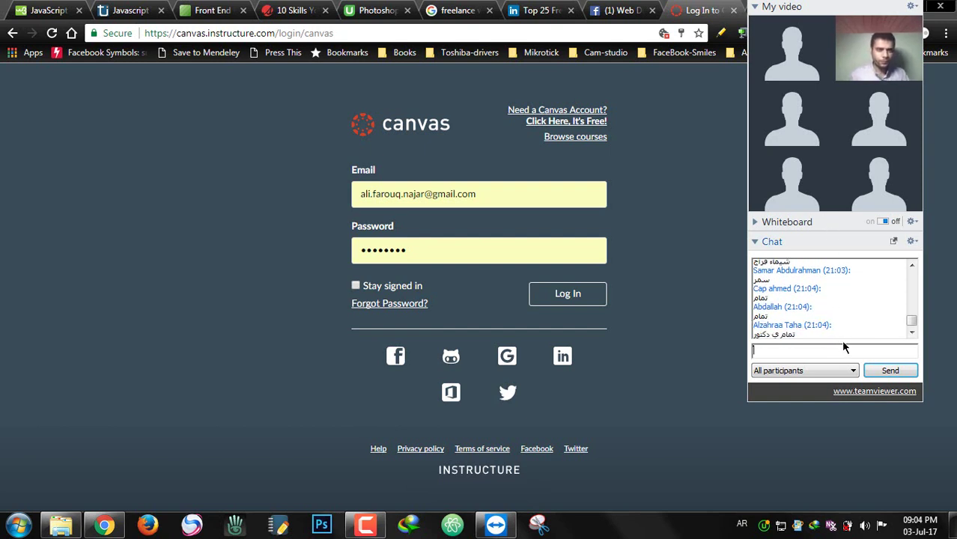
Try to place a whiteboard text annotation over the shared Canvas login page
{"action": "left_click", "coordinate": [309, 33]}
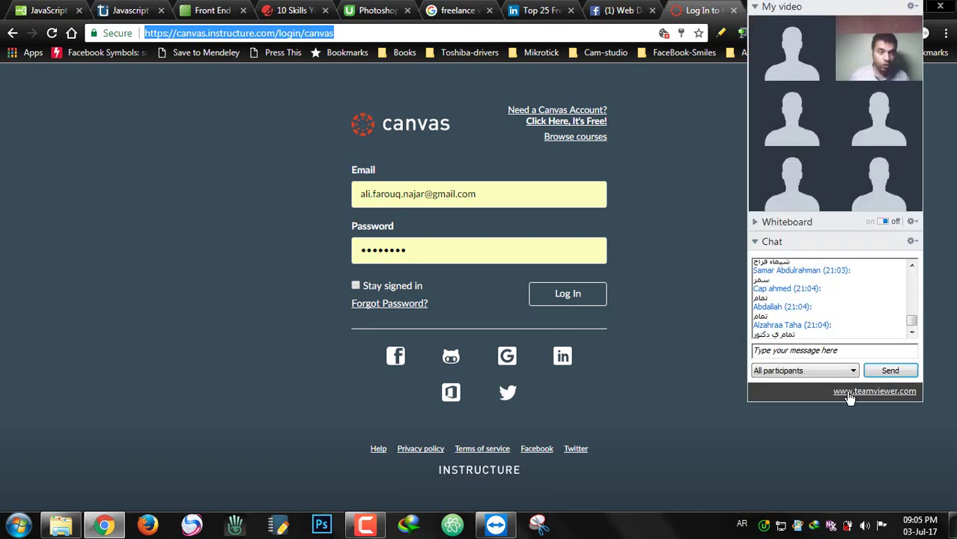
{"action": "left_click", "coordinate": [882, 222]}
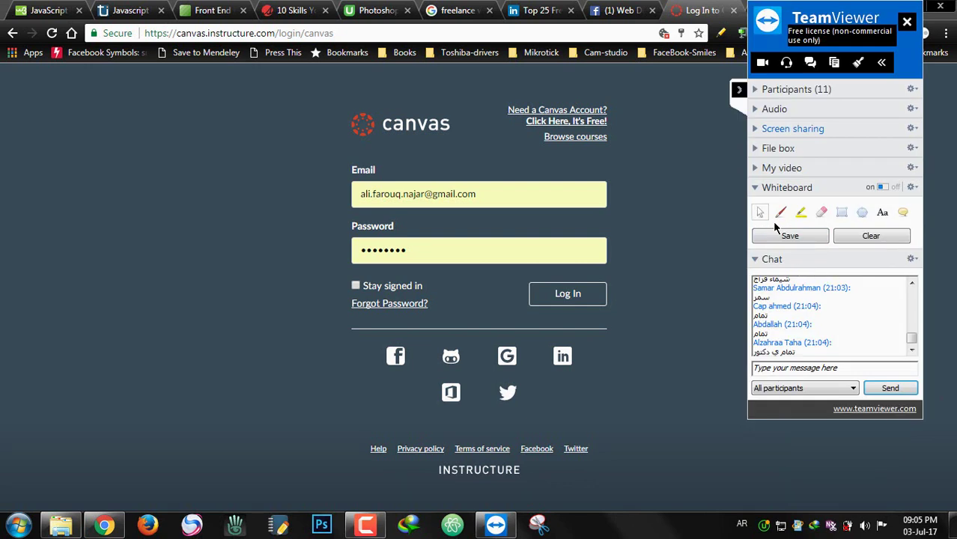
{"action": "left_click", "coordinate": [882, 214]}
{"action": "left_click", "coordinate": [191, 166]}
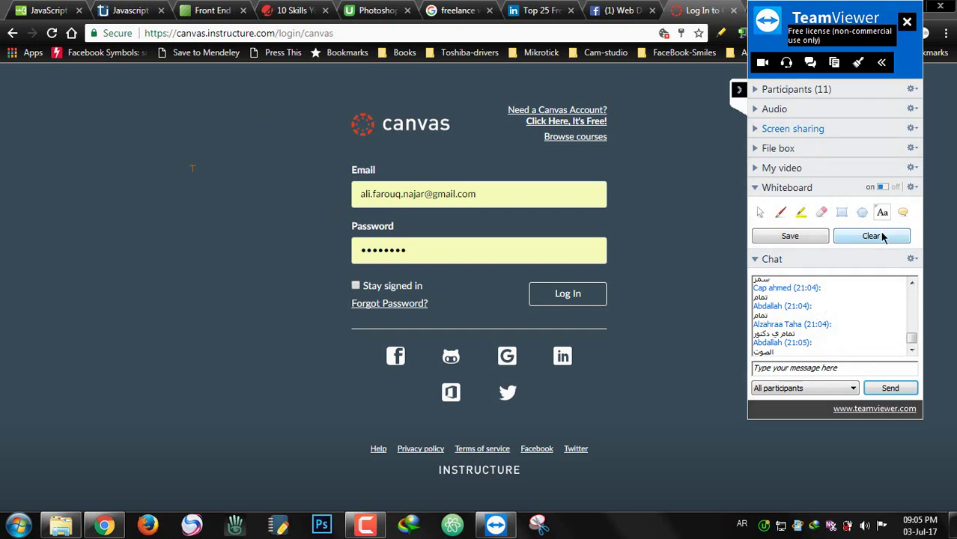
{"action": "left_click", "coordinate": [885, 187]}
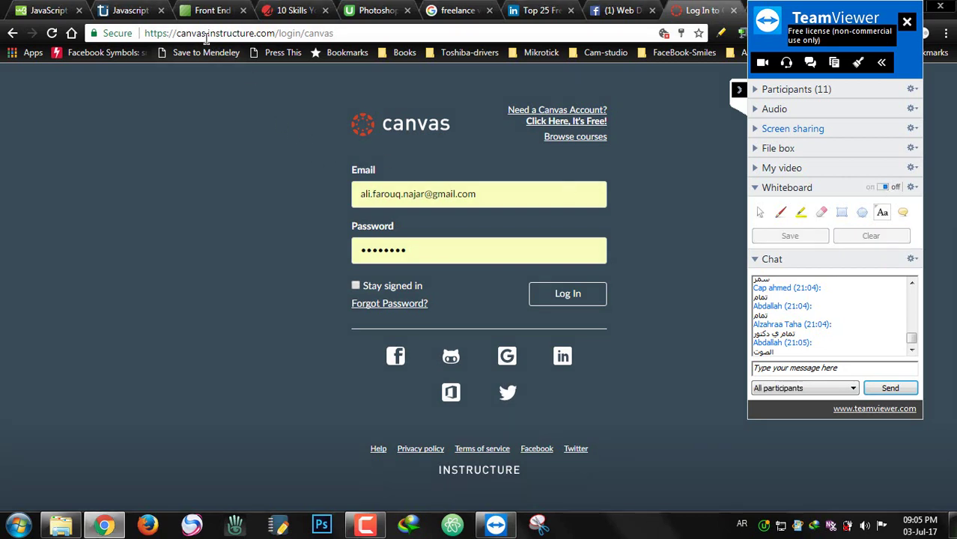
{"action": "left_click_drag", "start_coordinate": [242, 34], "coordinate": [307, 35]}
{"action": "left_click", "coordinate": [346, 35]}
{"action": "key", "text": "super"}
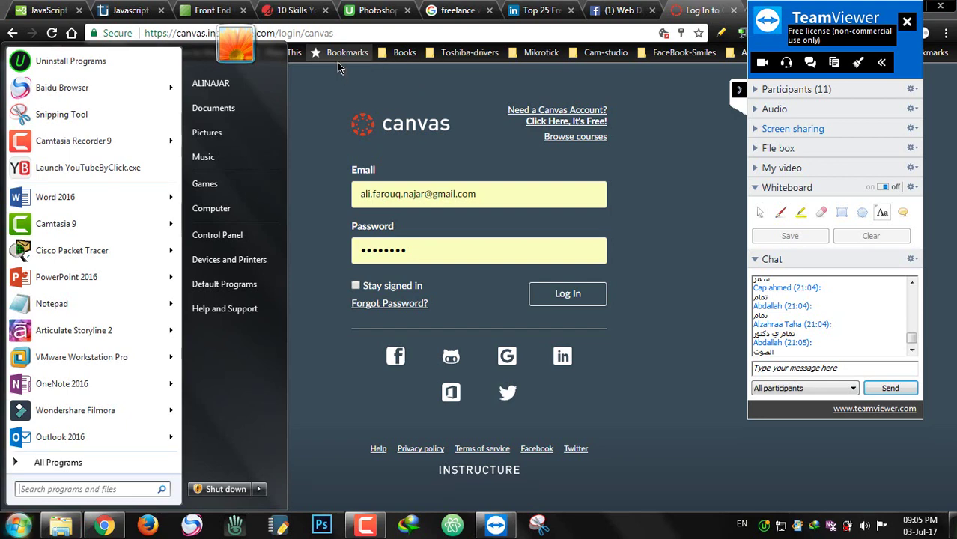
{"action": "key", "text": "super"}
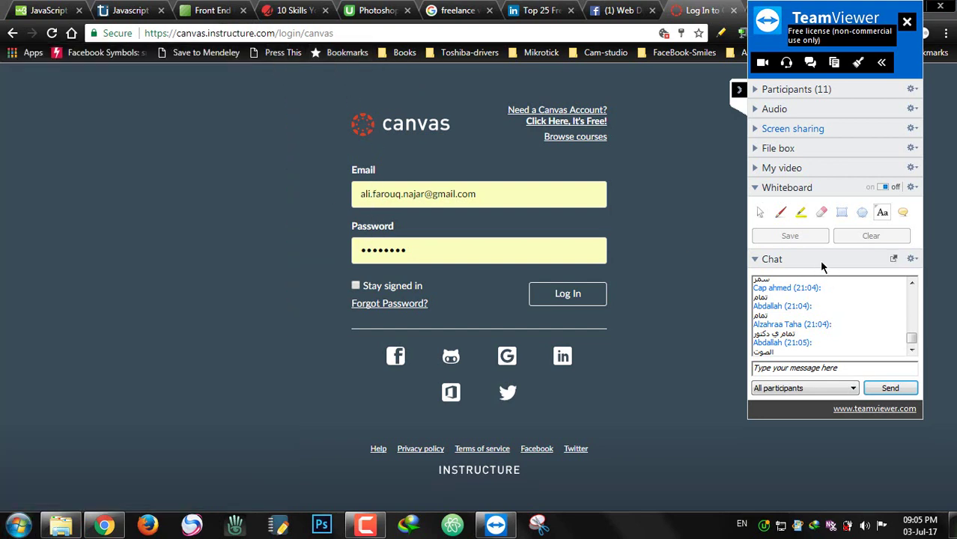
Collapse the whiteboard tools, switch the keyboard language, and place the cursor in the chat message box
{"action": "left_click", "coordinate": [753, 188]}
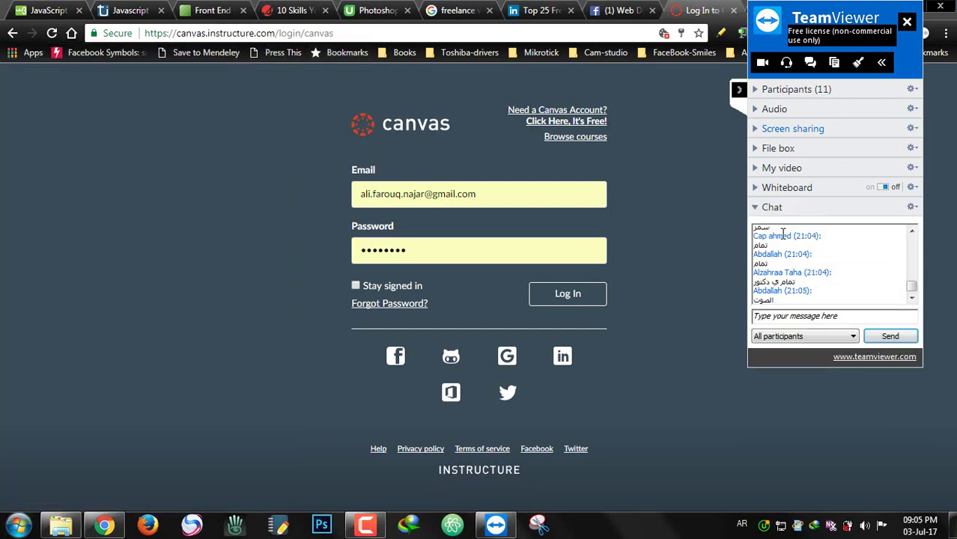
{"action": "key", "text": "alt+shift"}
{"action": "left_click", "coordinate": [784, 317]}
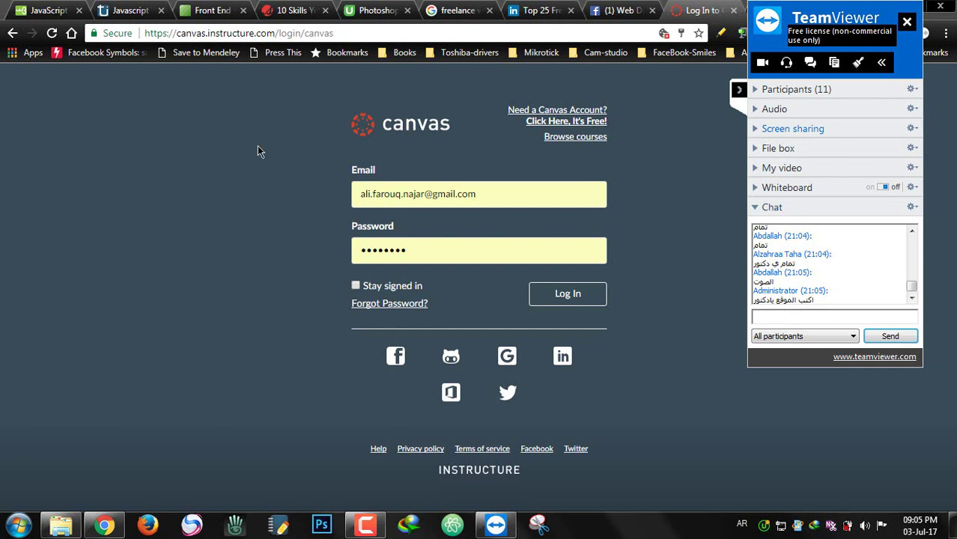
{"action": "left_click_drag", "start_coordinate": [176, 33], "coordinate": [254, 33]}
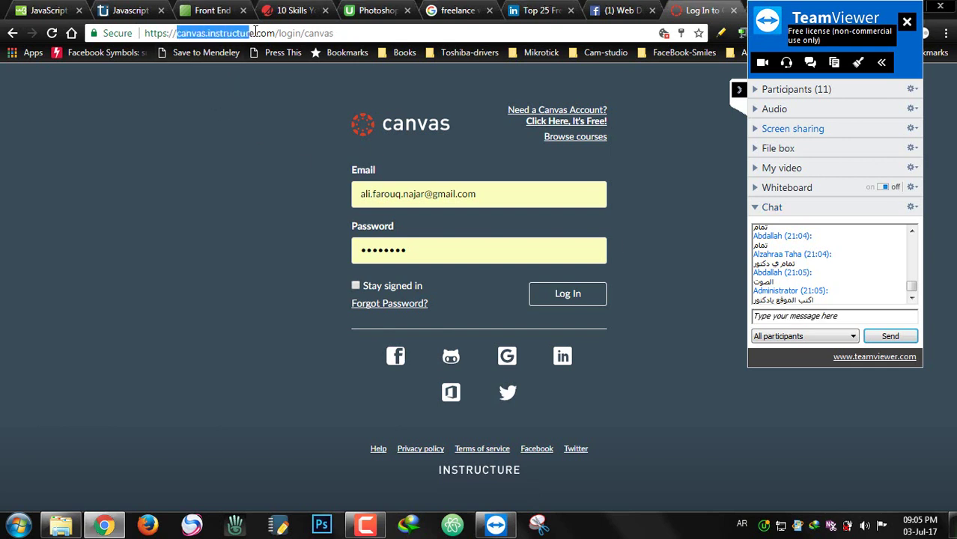
{"action": "left_click", "coordinate": [254, 33]}
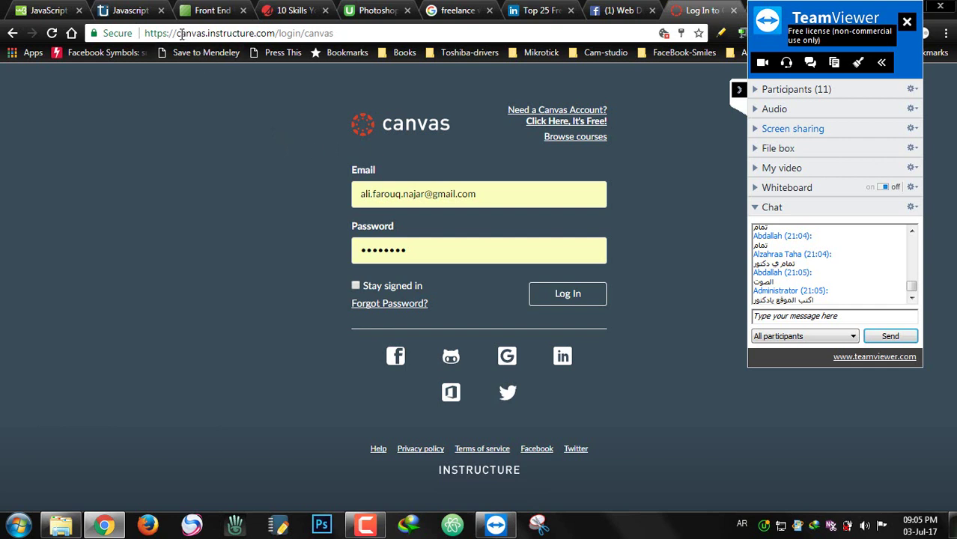
{"action": "left_click_drag", "start_coordinate": [177, 33], "coordinate": [336, 37]}
{"action": "triple_click", "coordinate": [323, 33]}
{"action": "key", "text": "ctrl+c"}
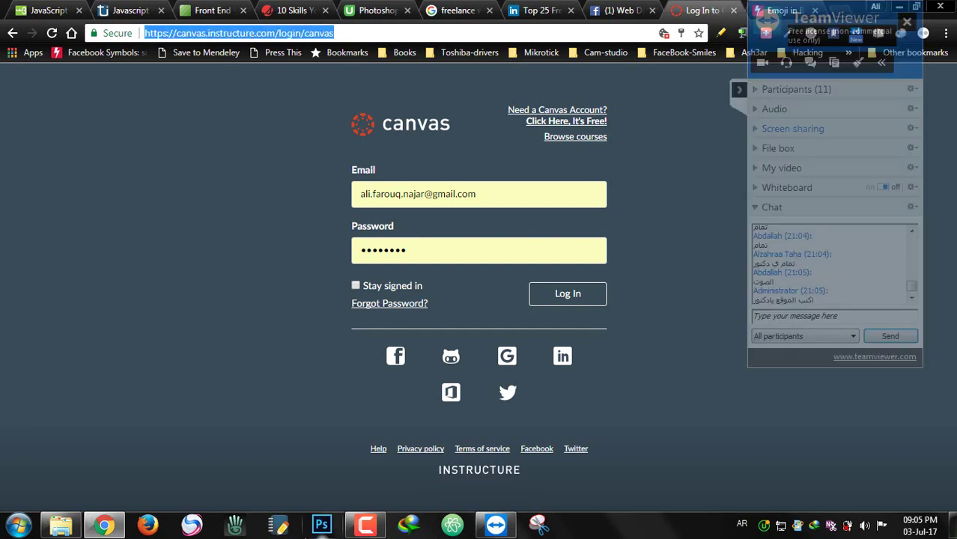
{"action": "left_click", "coordinate": [783, 315]}
{"action": "key", "text": "ctrl+v"}
{"action": "key", "text": "Return"}
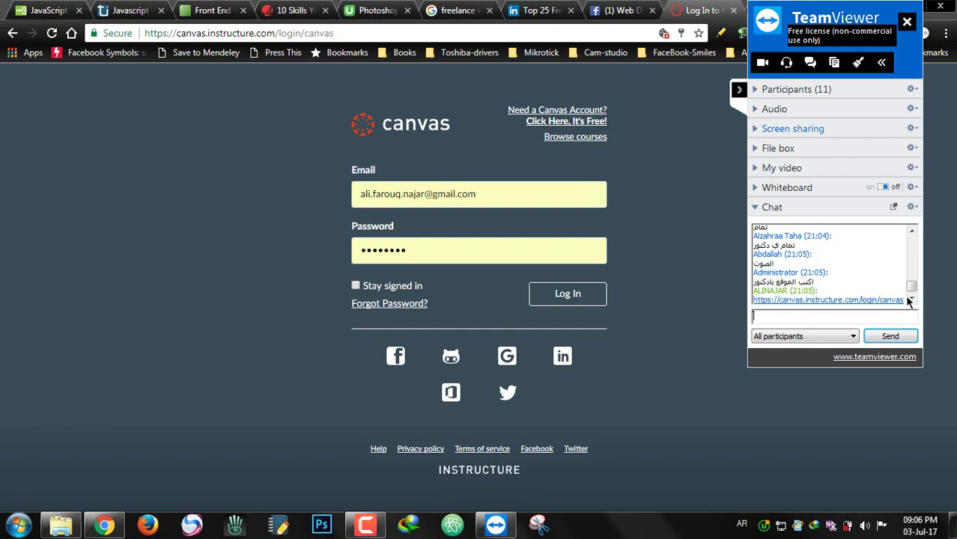
Review the participants' earlier chat replies, return to the newest messages, and place the cursor in the message box
{"action": "left_click_drag", "start_coordinate": [912, 292], "coordinate": [912, 284]}
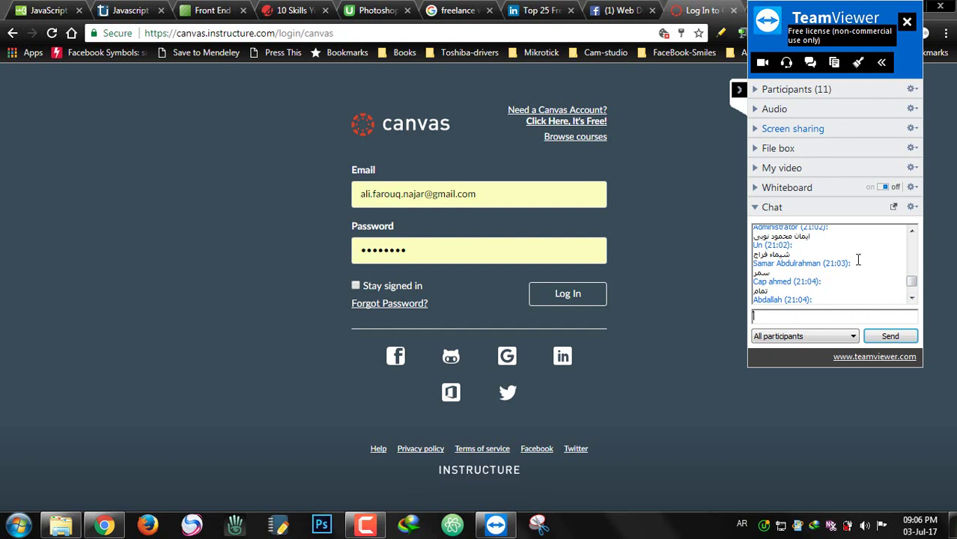
{"action": "left_click", "coordinate": [834, 266]}
{"action": "scroll", "coordinate": [833, 268], "scroll_direction": "up", "scroll_amount": 2}
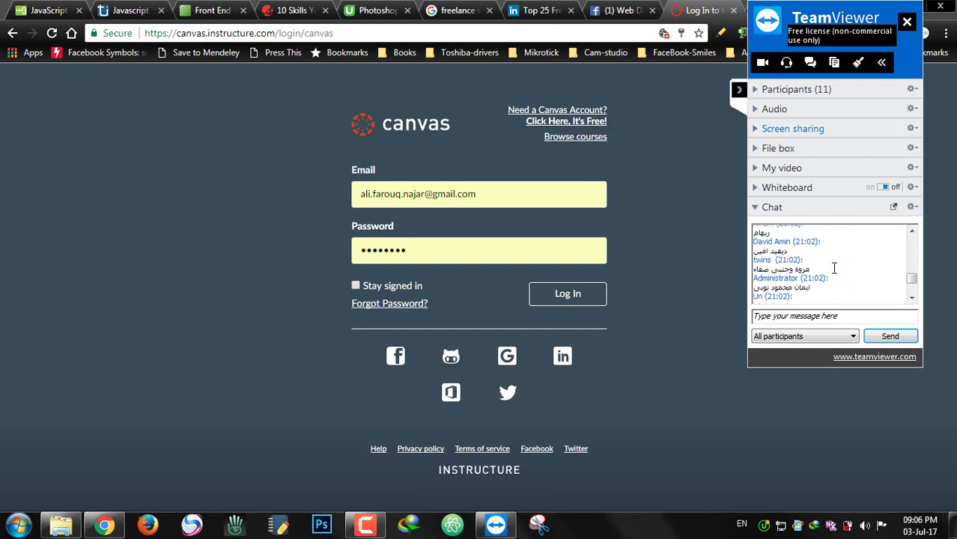
{"action": "scroll", "coordinate": [834, 267], "scroll_direction": "up", "scroll_amount": 4}
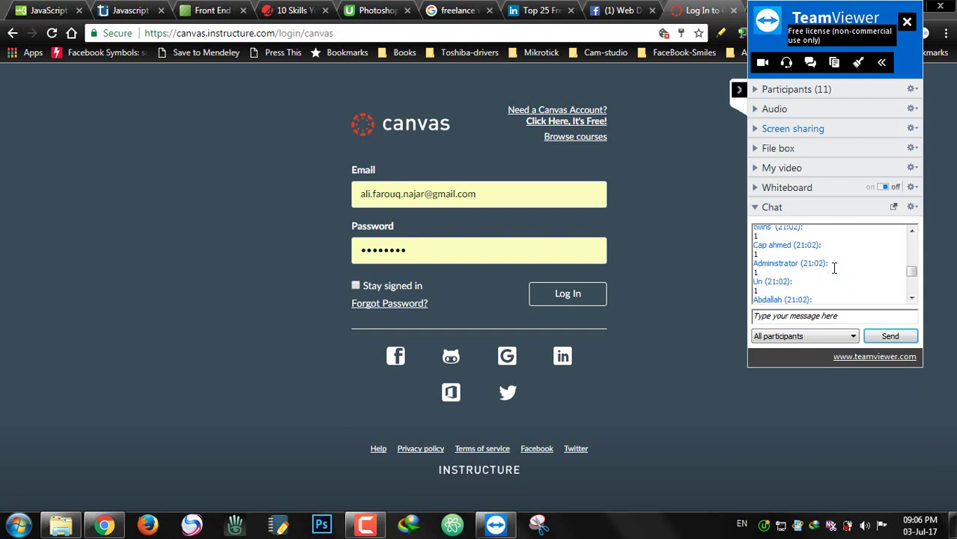
{"action": "scroll", "coordinate": [834, 268], "scroll_direction": "down", "scroll_amount": 1}
{"action": "scroll", "coordinate": [833, 267], "scroll_direction": "down", "scroll_amount": 1}
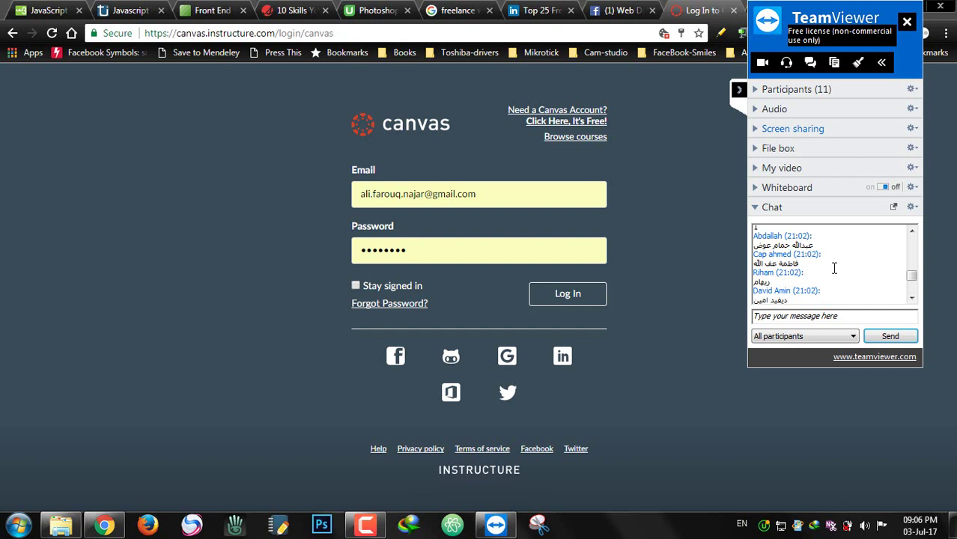
{"action": "scroll", "coordinate": [833, 267], "scroll_direction": "down", "scroll_amount": 2}
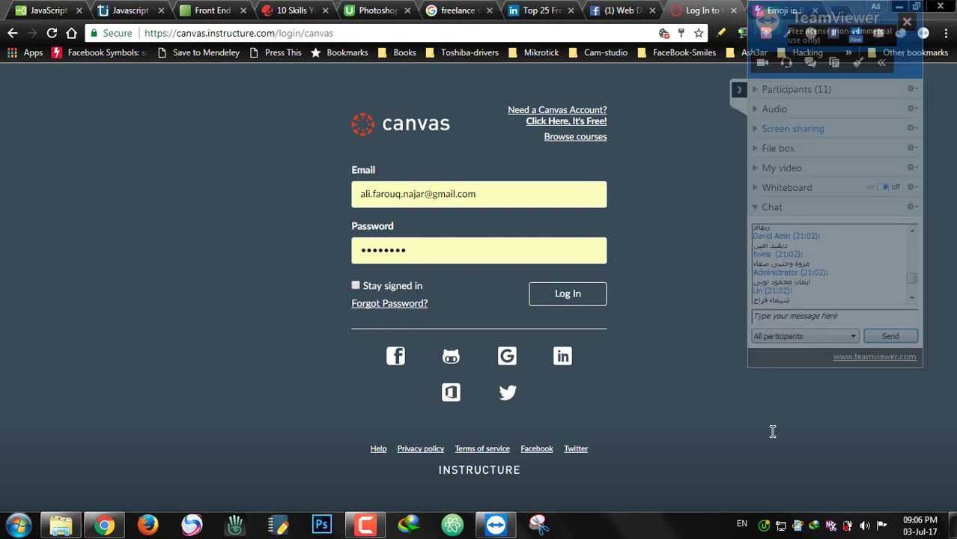
{"action": "mouse_move", "coordinate": [365, 524]}
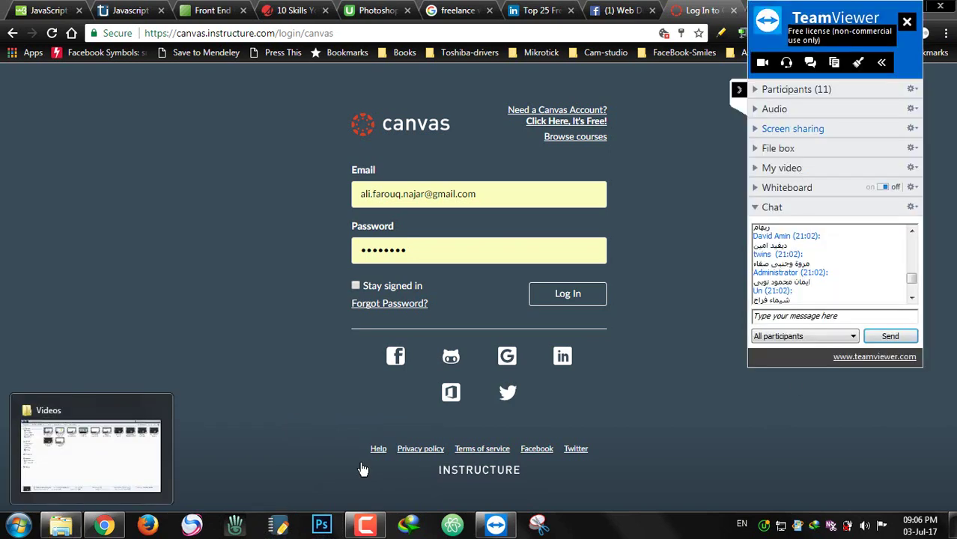
{"action": "scroll", "coordinate": [805, 278], "scroll_direction": "down", "scroll_amount": 5}
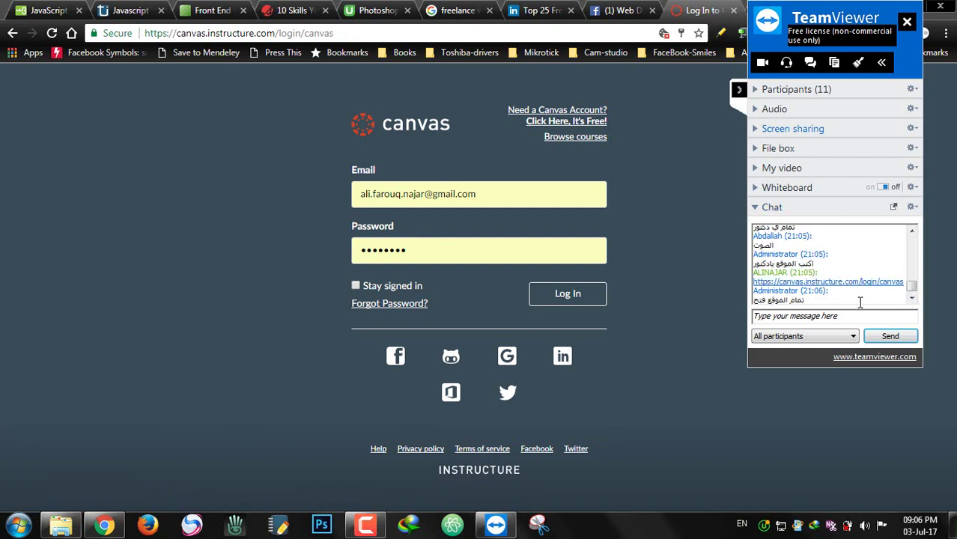
{"action": "left_click", "coordinate": [835, 316]}
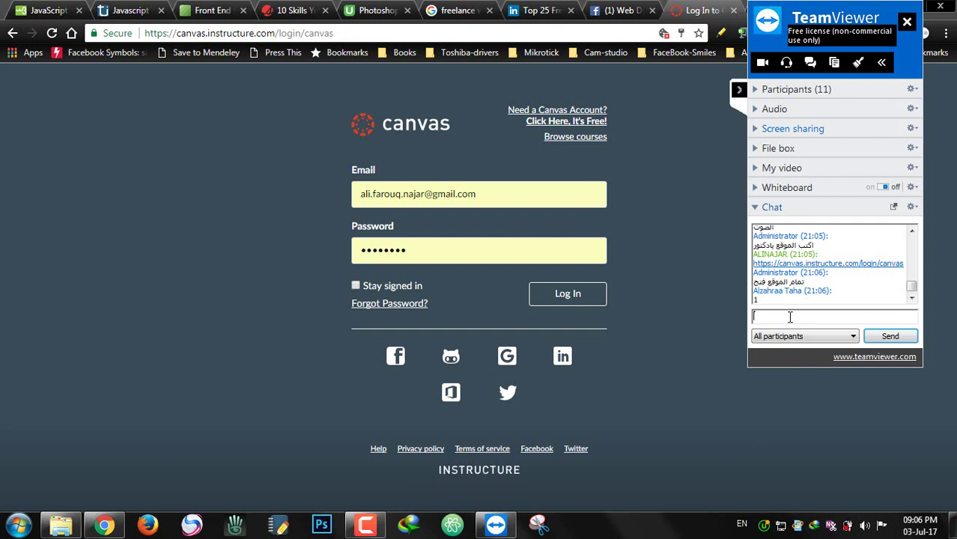
{"action": "left_click", "coordinate": [789, 317]}
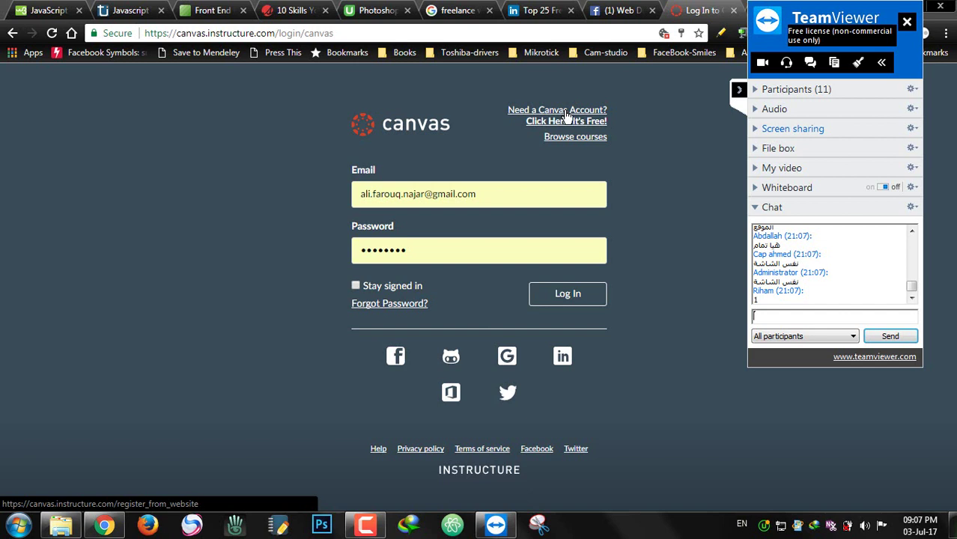
Open the free Canvas account registration page and show its teacher and student sign-up options
{"action": "left_click", "coordinate": [566, 119]}
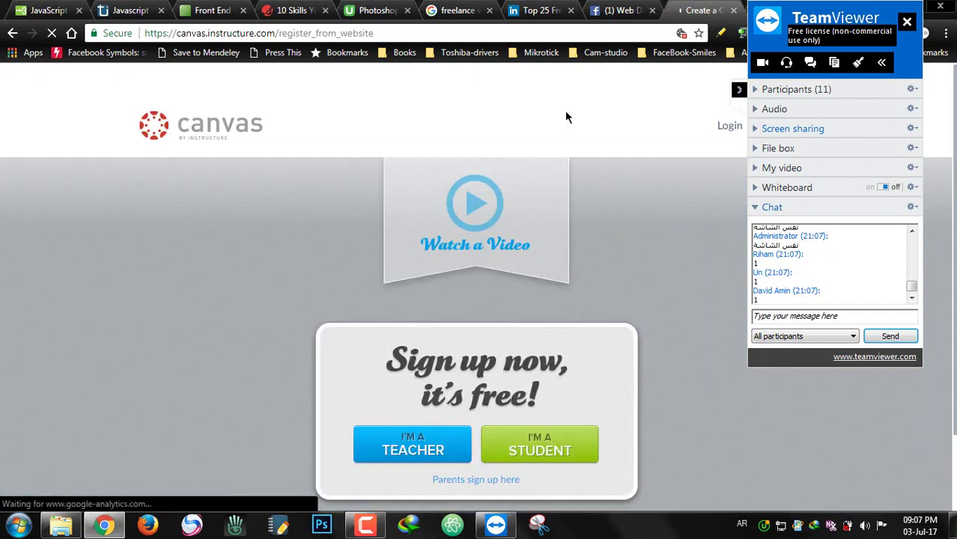
{"action": "scroll", "coordinate": [592, 251], "scroll_direction": "down", "scroll_amount": 1}
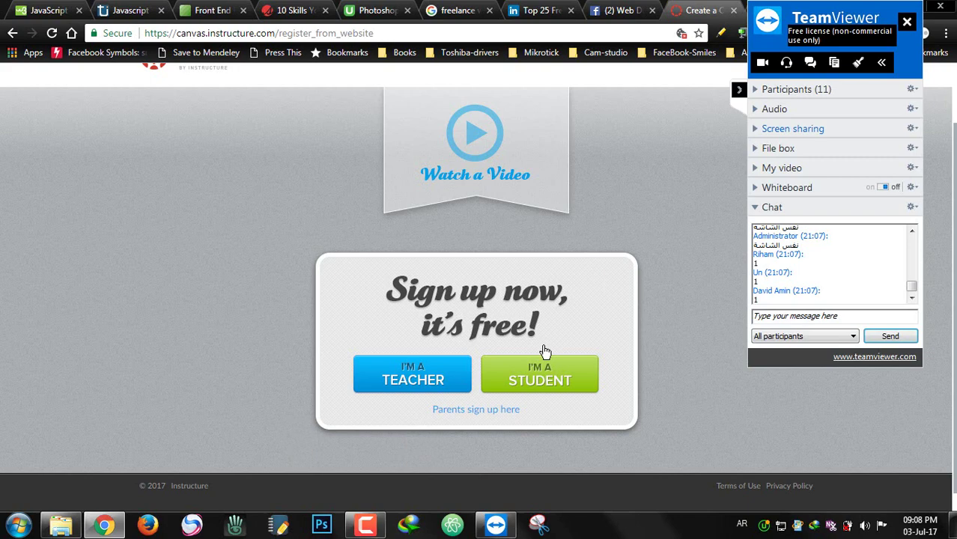
{"action": "left_click", "coordinate": [786, 273]}
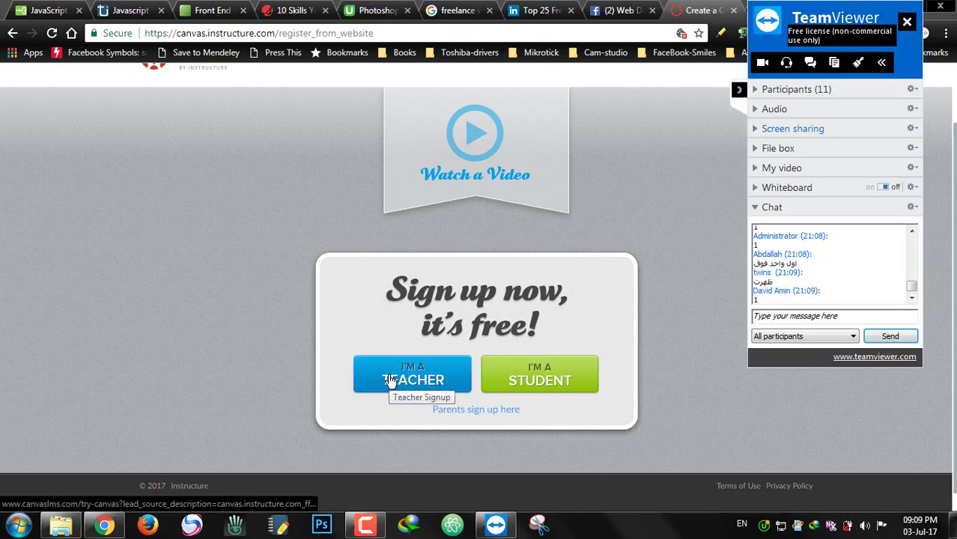
Open the Canvas teacher sign-up form and place the cursor in the meeting chat's message box
{"action": "left_click", "coordinate": [390, 381]}
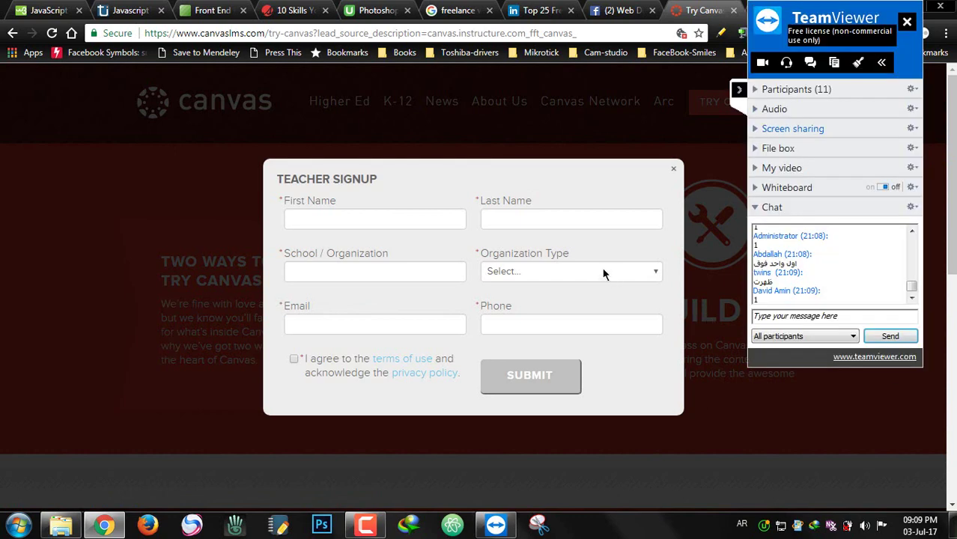
{"action": "left_click", "coordinate": [419, 218]}
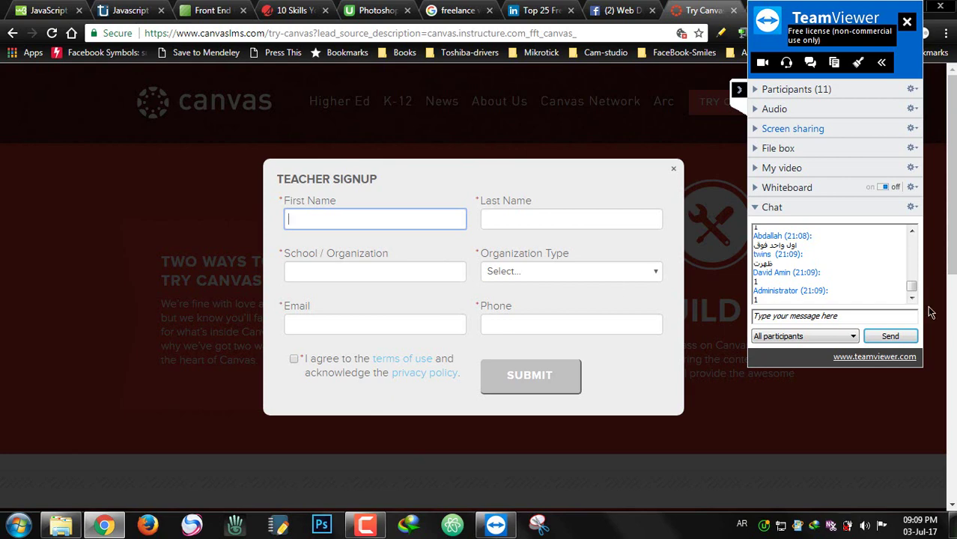
{"action": "left_click", "coordinate": [830, 315]}
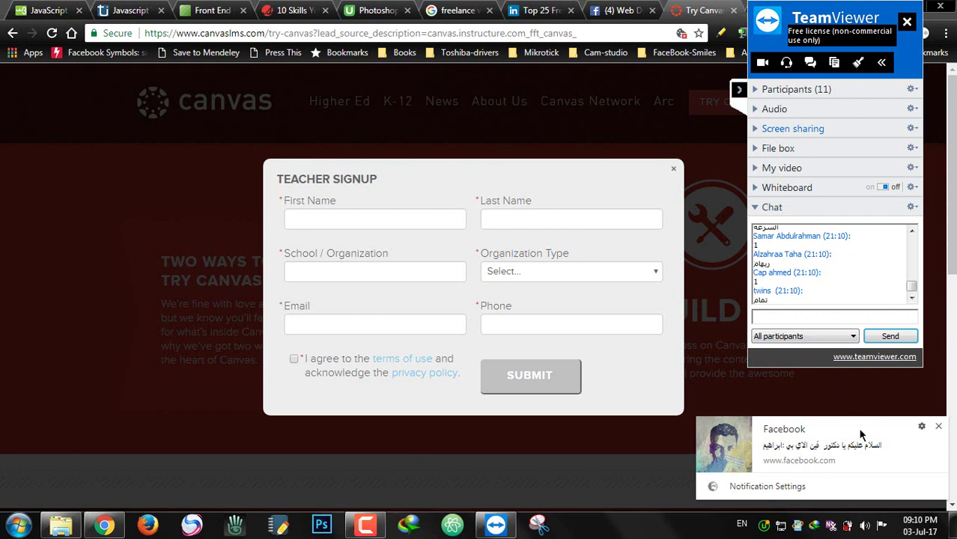
Switch to the Web Designing&Developing Community Facebook group and post a comment on the pinned post that mentions a group member
{"action": "left_click", "coordinate": [620, 11]}
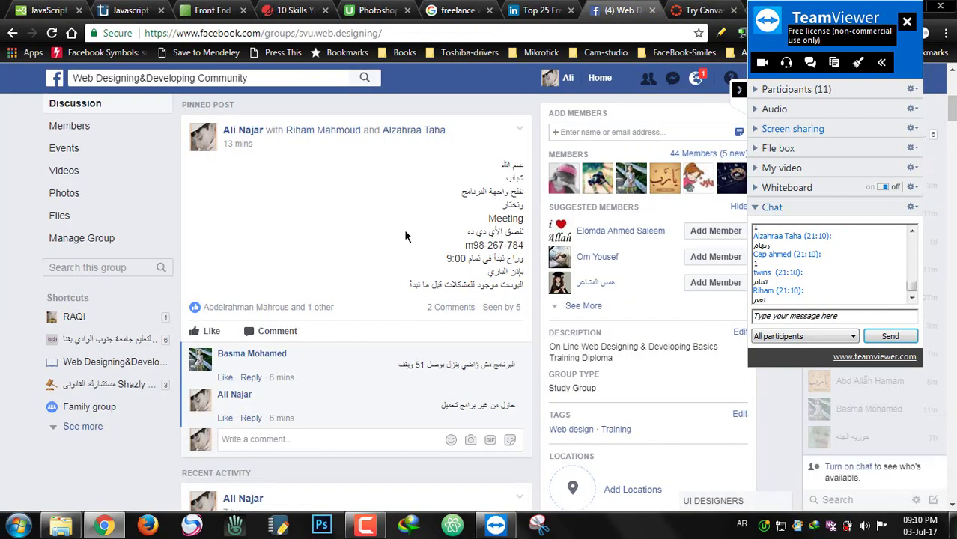
{"action": "scroll", "coordinate": [296, 382], "scroll_direction": "down", "scroll_amount": 1}
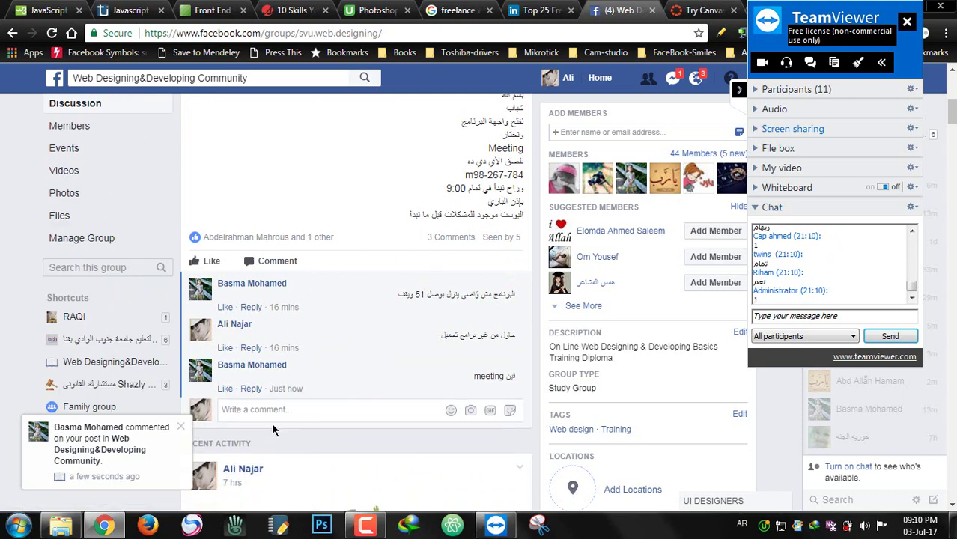
{"action": "left_click", "coordinate": [277, 412]}
{"action": "type", "text": "@"}
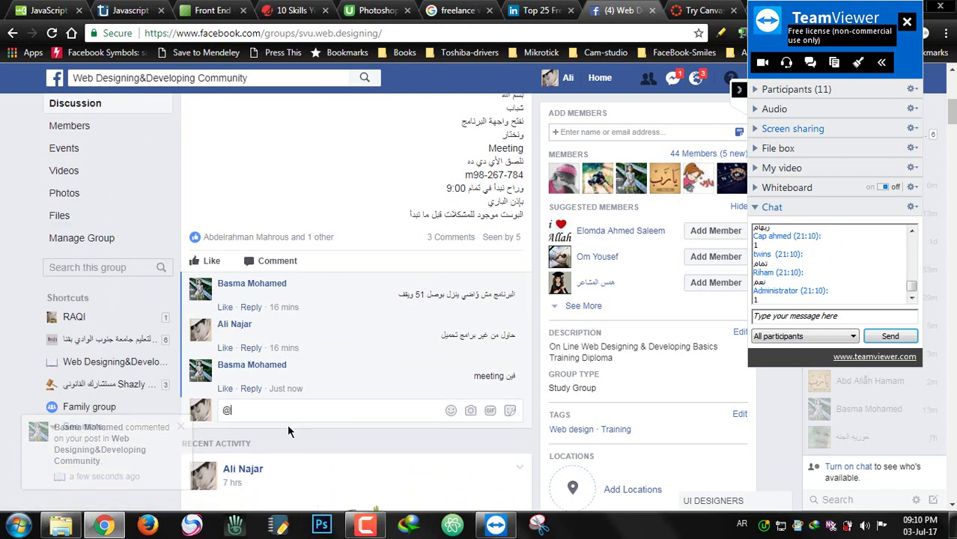
{"action": "type", "text": "را"}
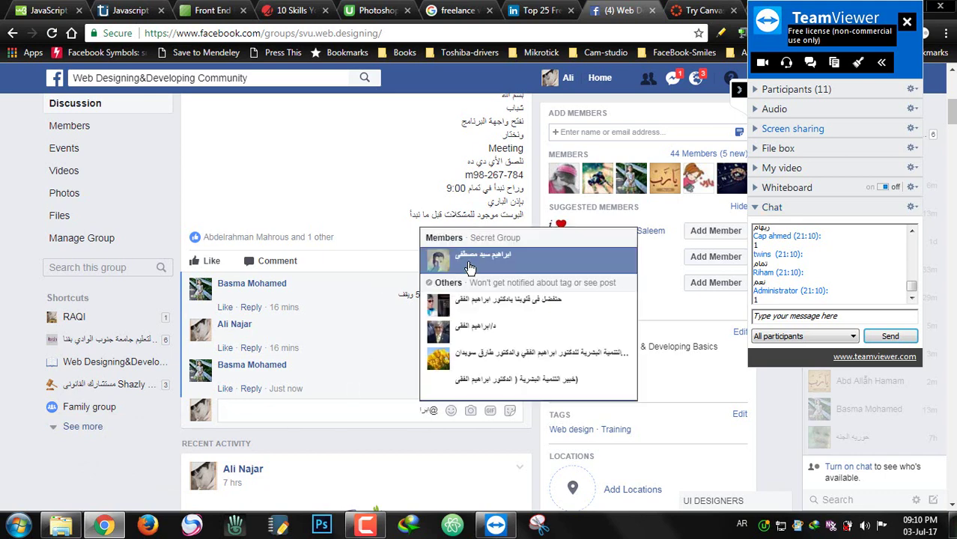
{"action": "left_click", "coordinate": [460, 253]}
{"action": "key", "text": "Return"}
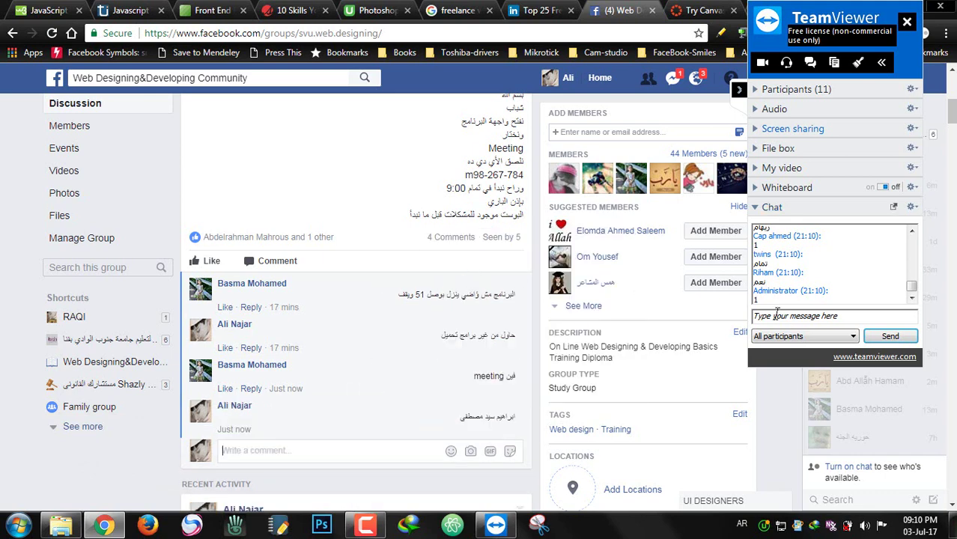
Return to the Canvas teacher sign-up form and fill in the name, email and phone number from a saved autofill profile
{"action": "left_click", "coordinate": [700, 10]}
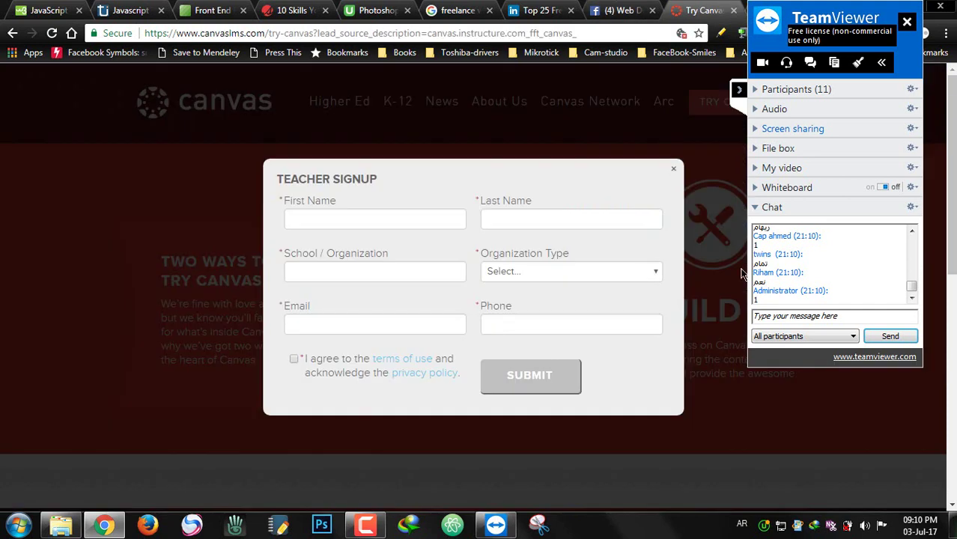
{"action": "left_click", "coordinate": [779, 318]}
{"action": "left_click", "coordinate": [366, 214]}
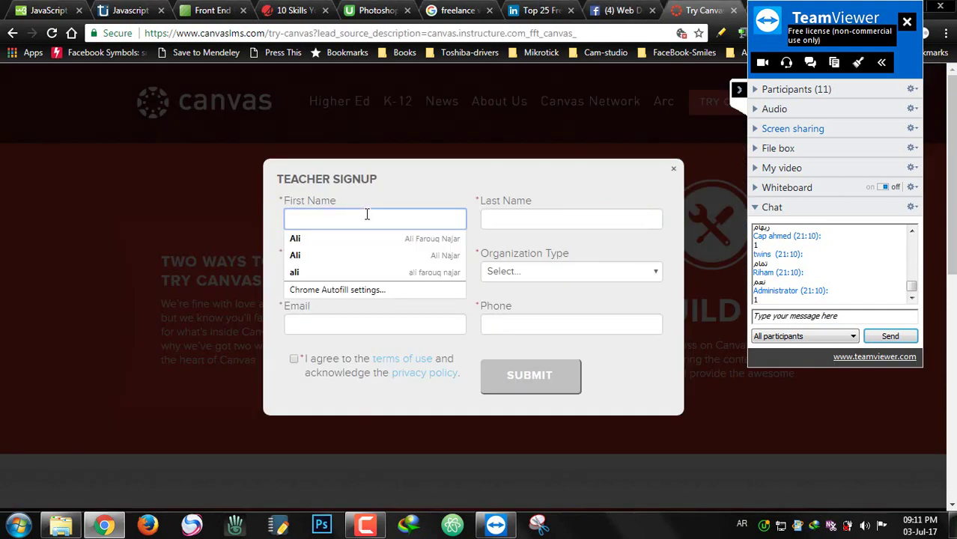
{"action": "left_click", "coordinate": [333, 237]}
{"action": "key", "text": "Tab"}
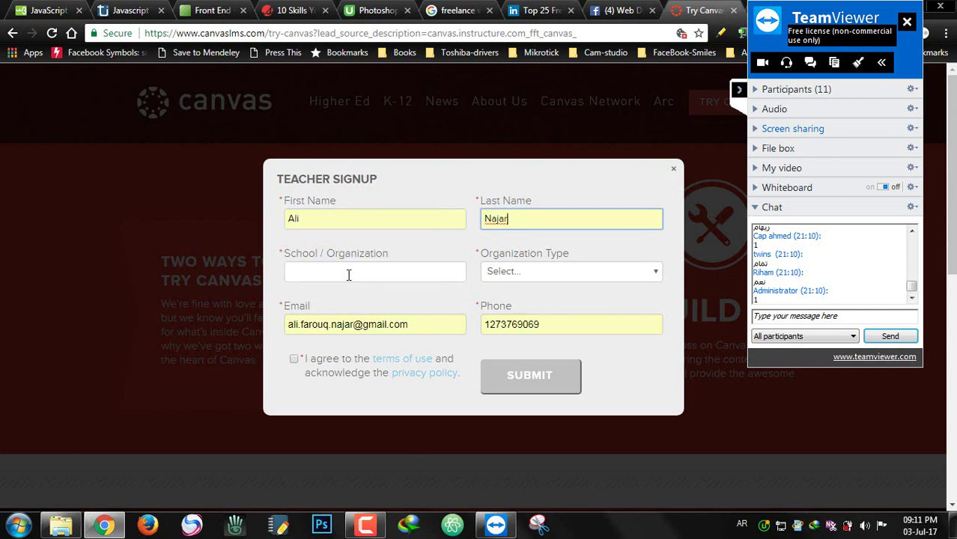
Switch the keyboard to English and enter SVU as the school or organization
{"action": "left_click", "coordinate": [348, 273]}
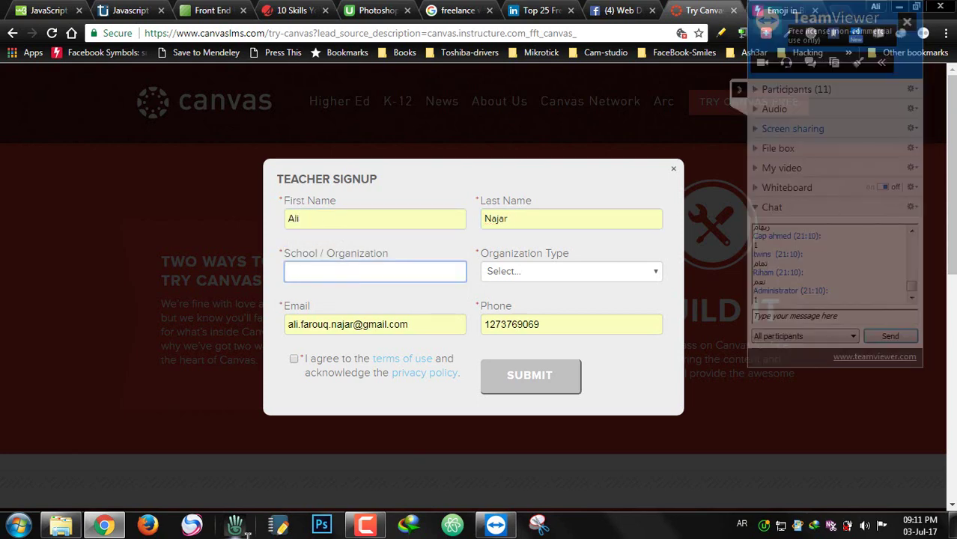
{"action": "type", "text": "ع"}
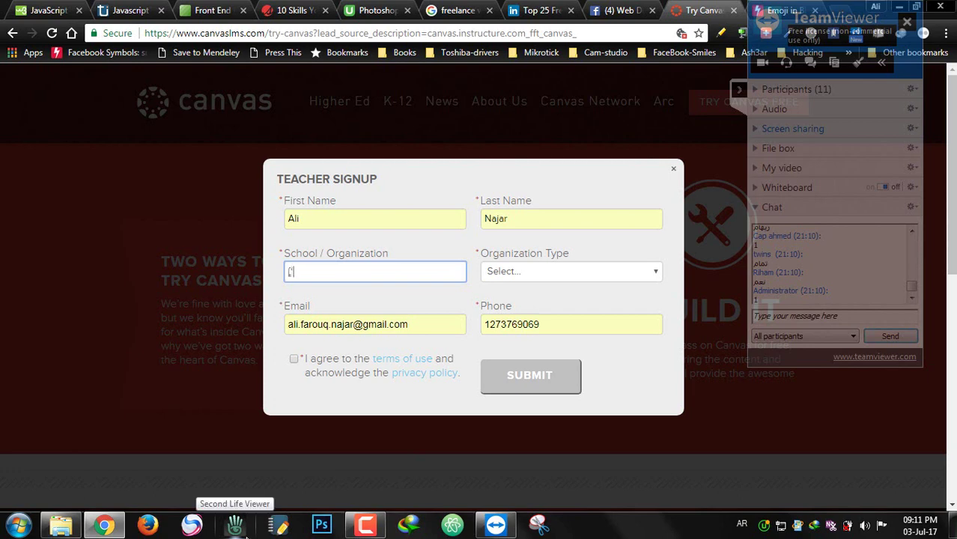
{"action": "key", "text": "BackSpace"}
{"action": "key", "text": "alt+shift"}
{"action": "type", "text": "SVU"}
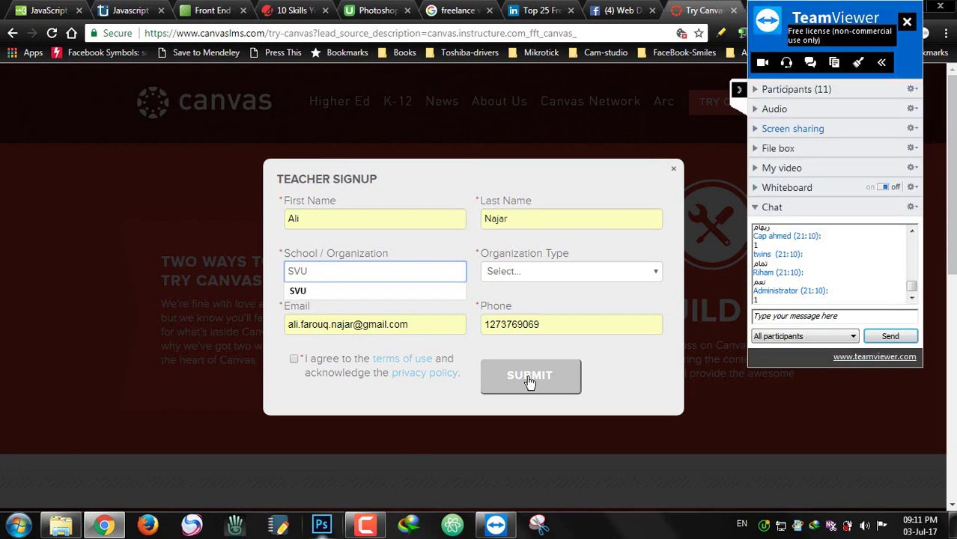
{"action": "left_click", "coordinate": [378, 291]}
Set the organization type to Higher Ed and the job title to Teacher/Instructor
{"action": "left_click", "coordinate": [514, 273]}
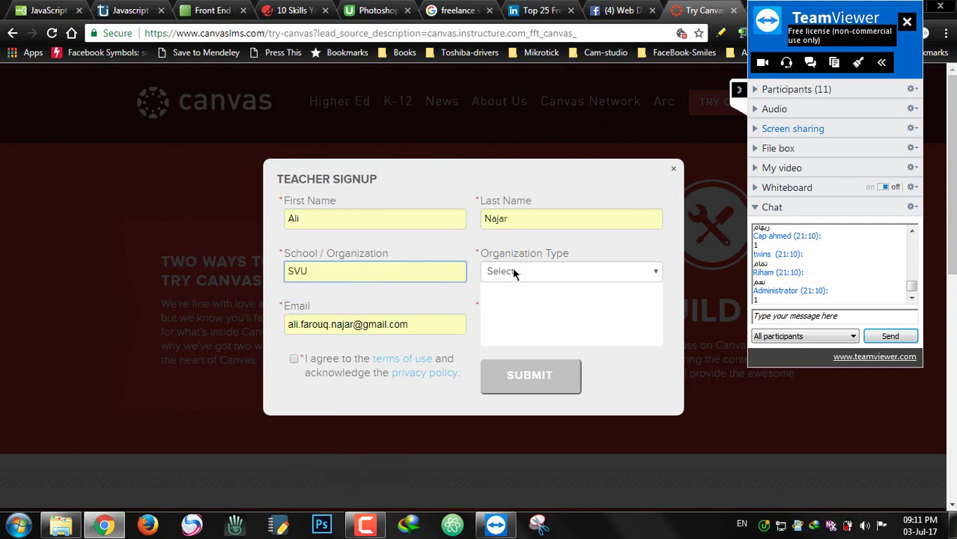
{"action": "left_click", "coordinate": [521, 299]}
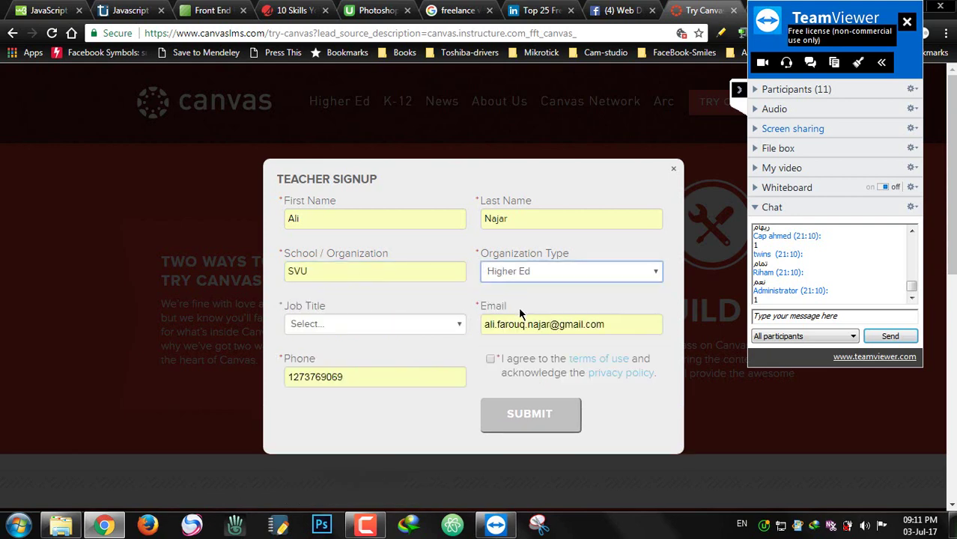
{"action": "left_click", "coordinate": [383, 324]}
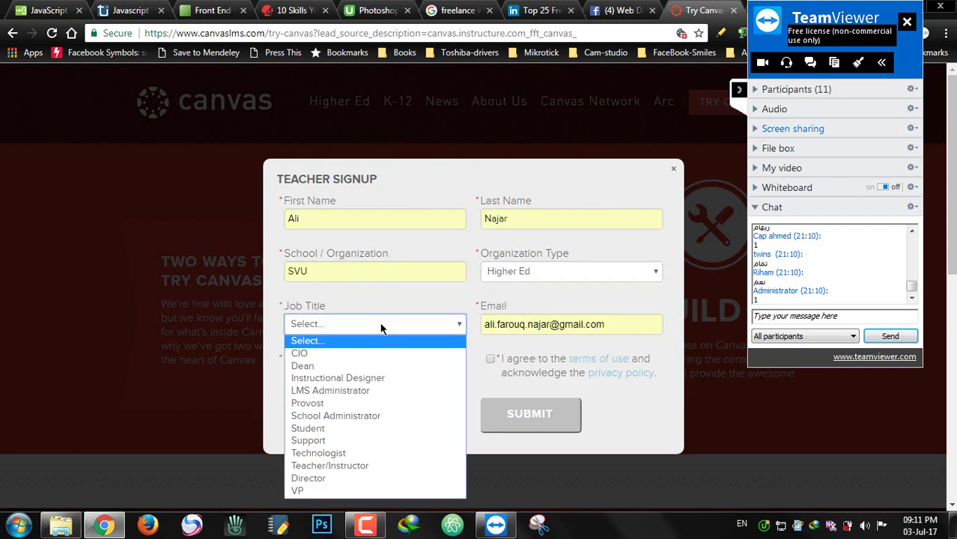
{"action": "left_click", "coordinate": [350, 468]}
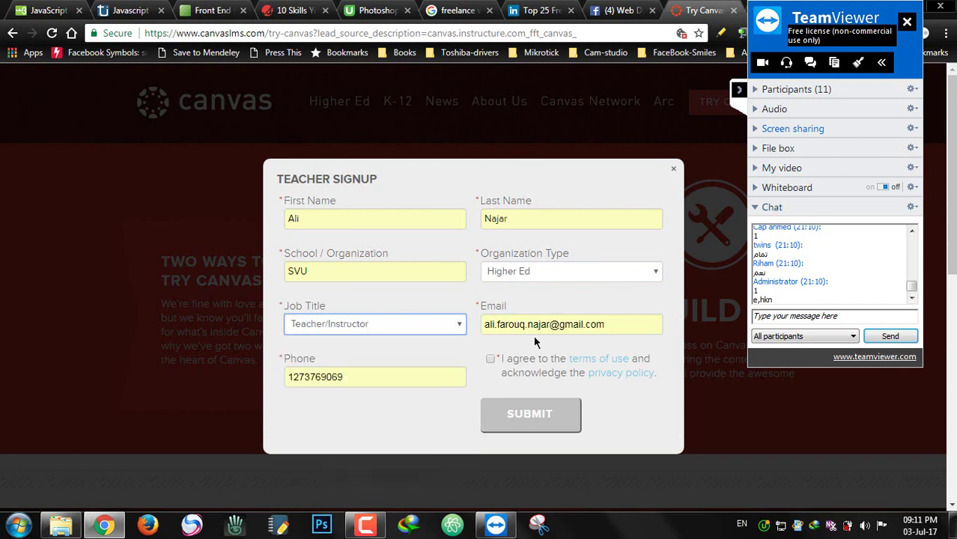
Highlight the email and phone entries for the participants, and agree to the terms of use and privacy policy
{"action": "left_click_drag", "start_coordinate": [622, 324], "coordinate": [485, 327]}
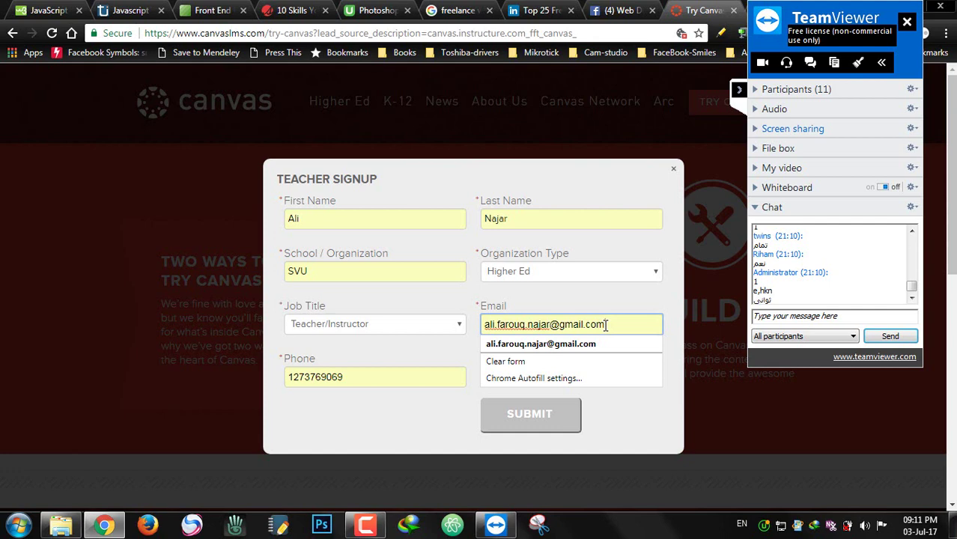
{"action": "mouse_move", "coordinate": [365, 531]}
{"action": "left_click", "coordinate": [427, 382]}
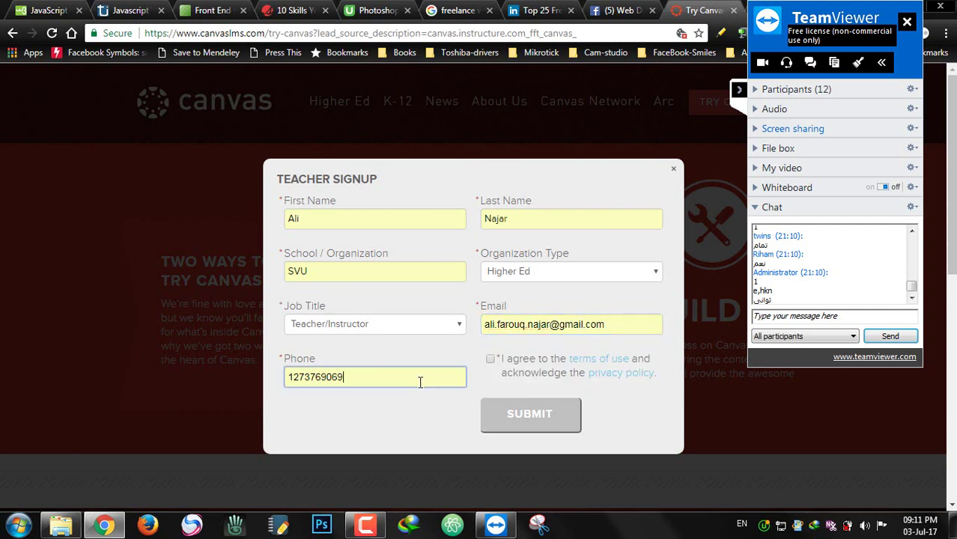
{"action": "left_click_drag", "start_coordinate": [344, 376], "coordinate": [292, 373]}
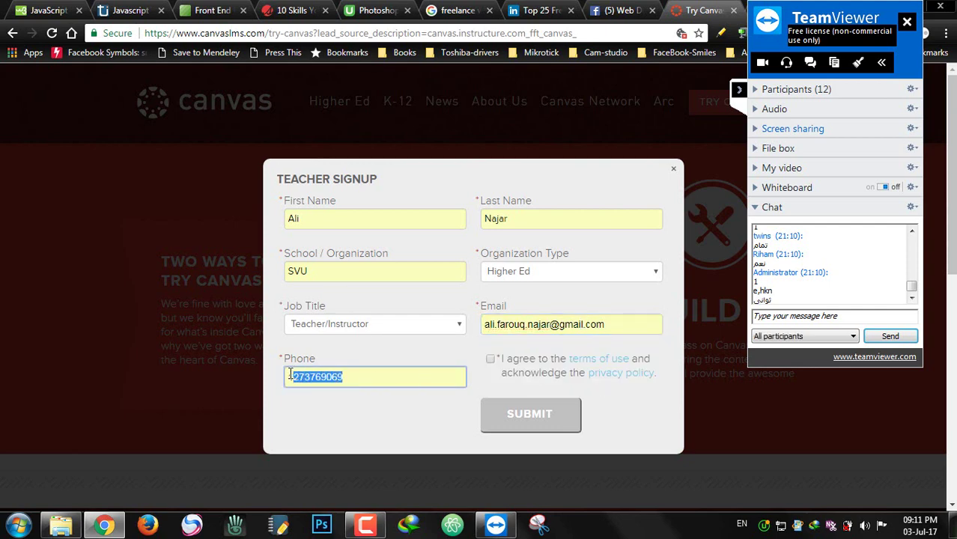
{"action": "left_click", "coordinate": [490, 359]}
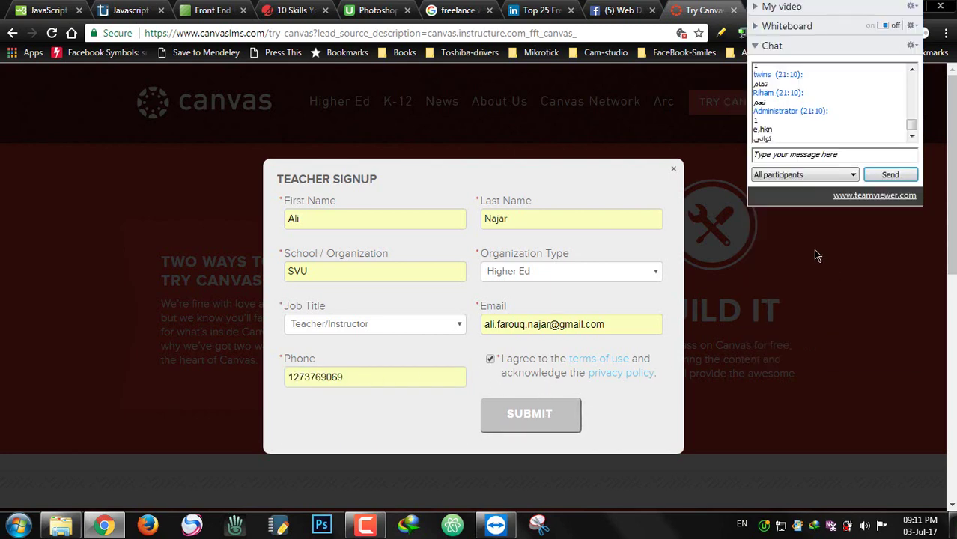
Collapse and reopen the meeting's chat section so the whole TeamViewer meeting panel fits on screen
{"action": "left_click", "coordinate": [791, 157]}
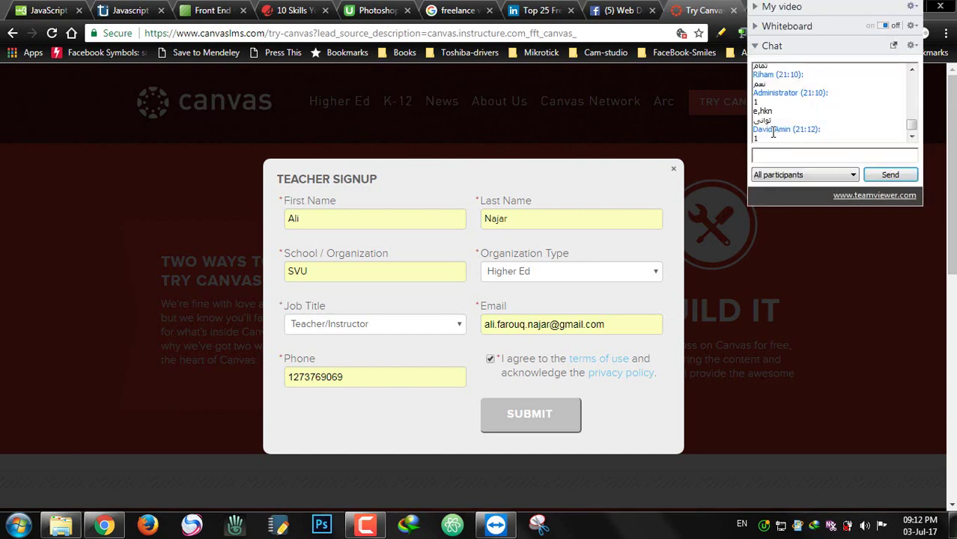
{"action": "left_click", "coordinate": [755, 47]}
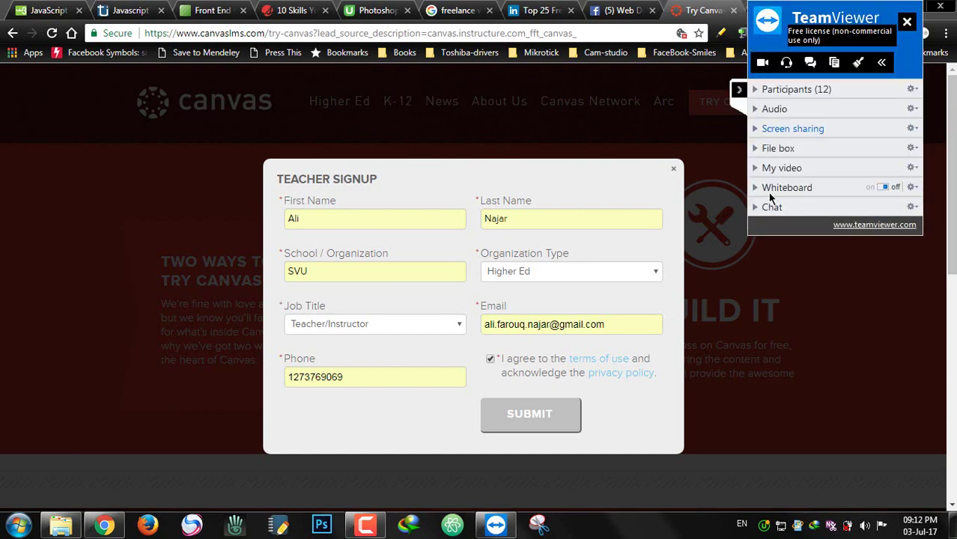
{"action": "left_click", "coordinate": [756, 206]}
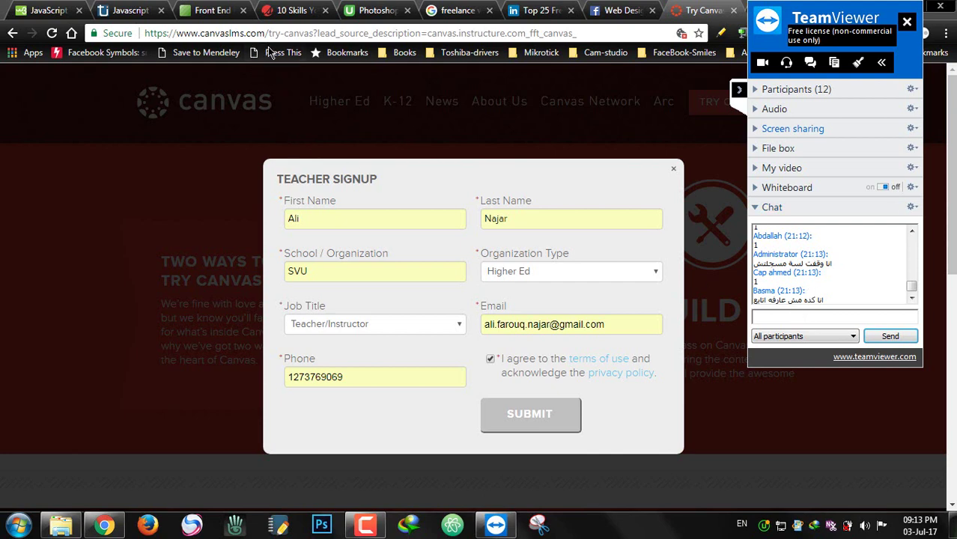
{"action": "mouse_move", "coordinate": [912, 287]}
{"action": "left_mouse_down"}
{"action": "mouse_move", "coordinate": [920, 264]}
{"action": "mouse_move", "coordinate": [910, 285]}
{"action": "left_mouse_up"}
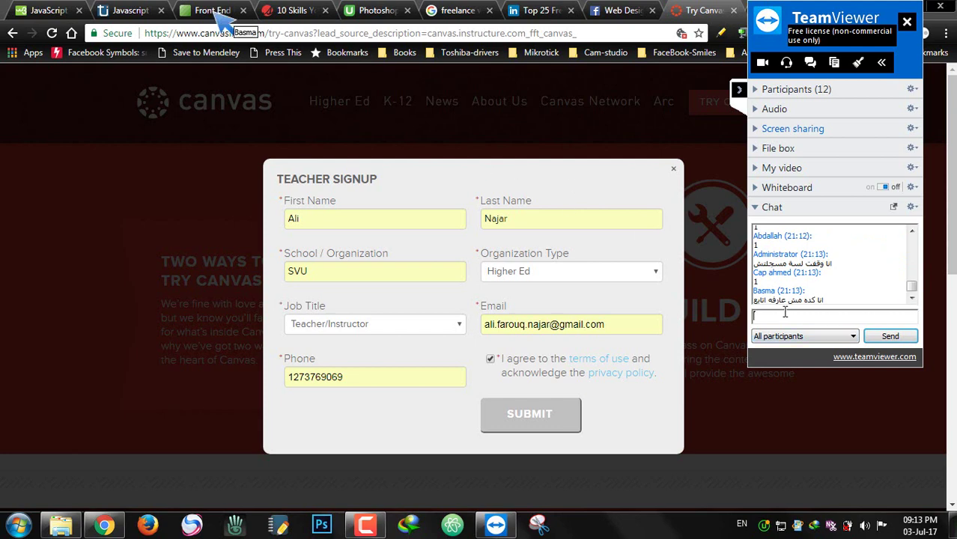
{"action": "type", "text": "https://www.canvaslms.com/try-canvas?lead_source_description=canvas.instructure.com_fft_canvas_"}
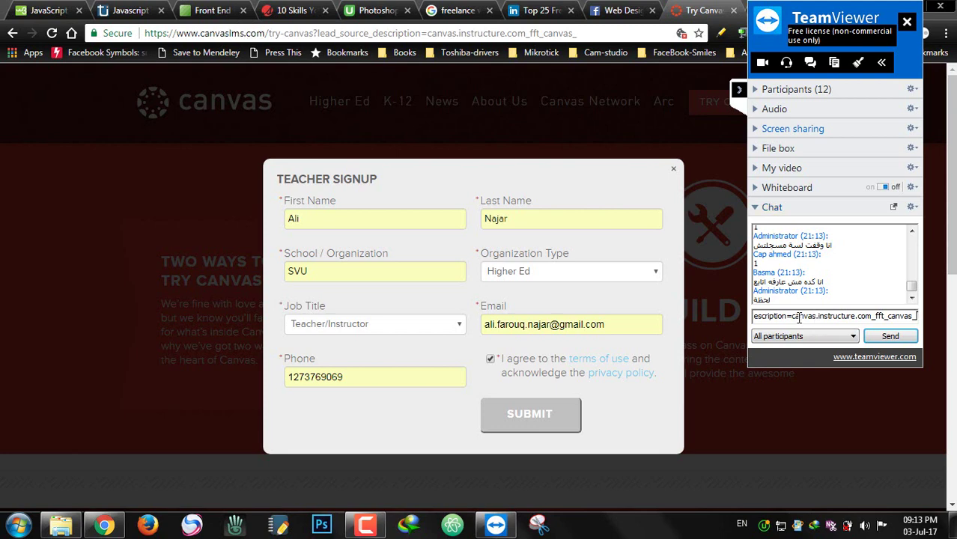
{"action": "key", "text": "Return"}
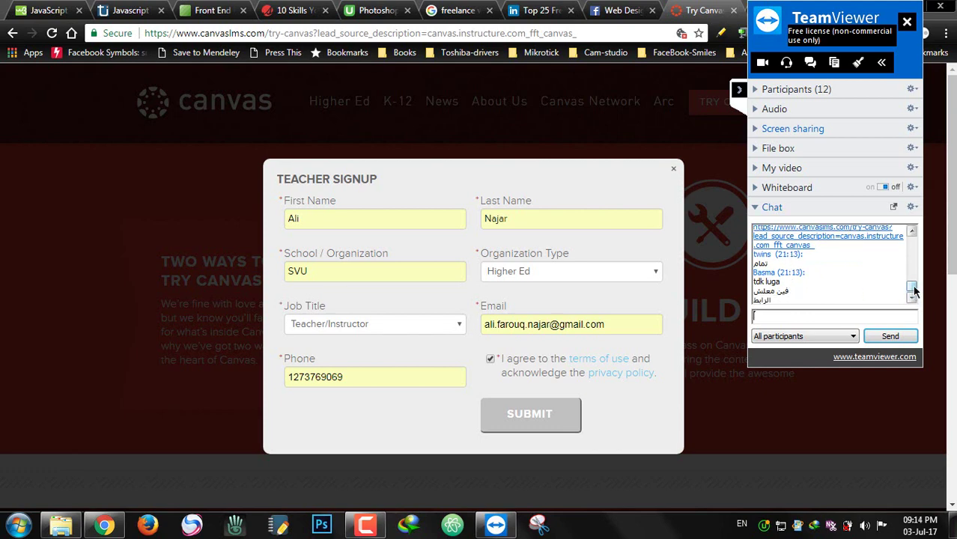
Go back to the Canvas account registration page and select its full web address
{"action": "left_click", "coordinate": [12, 35]}
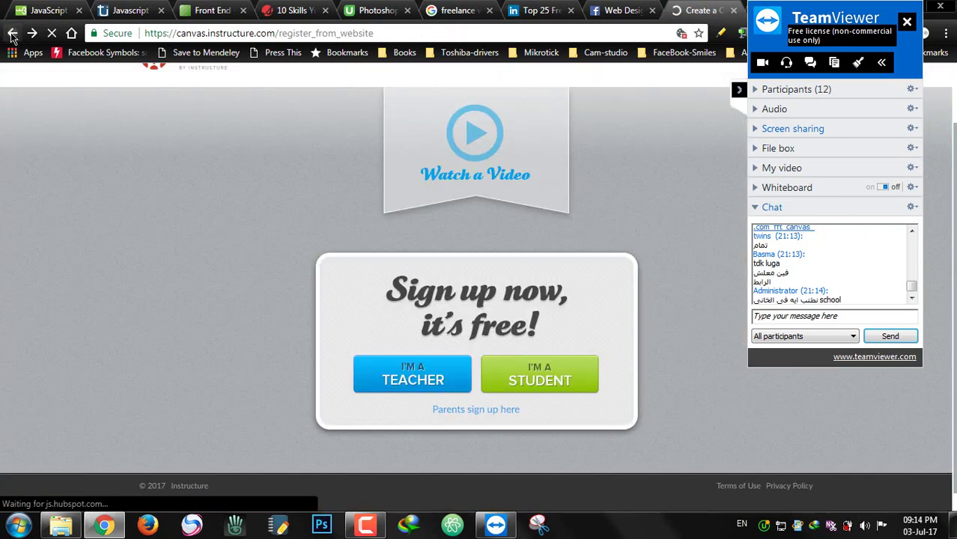
{"action": "left_click", "coordinate": [12, 34]}
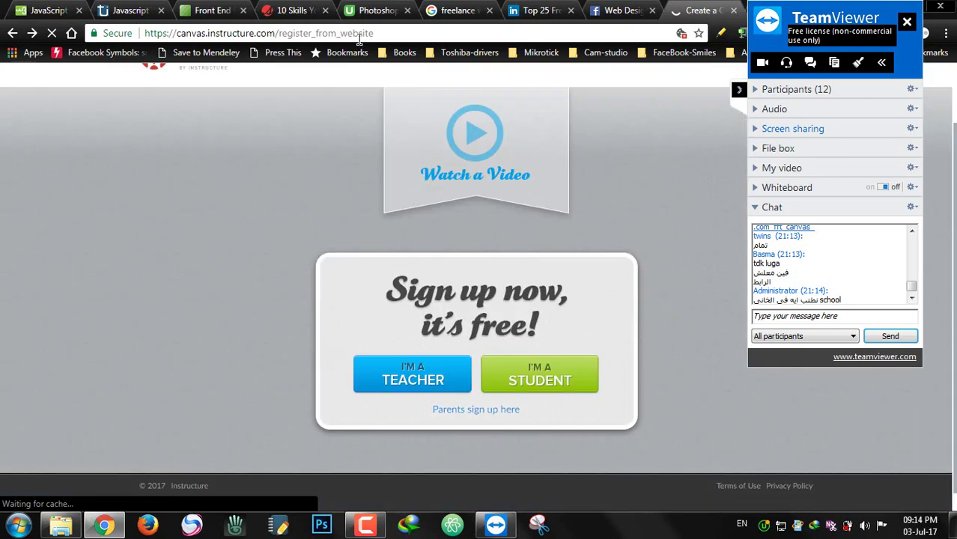
{"action": "double_click", "coordinate": [368, 38]}
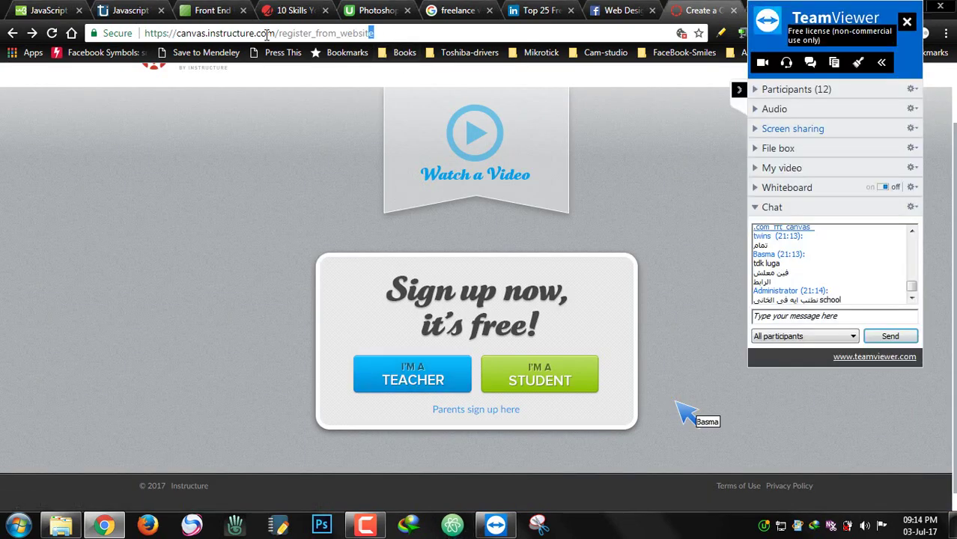
{"action": "left_click_drag", "start_coordinate": [372, 33], "coordinate": [82, 34]}
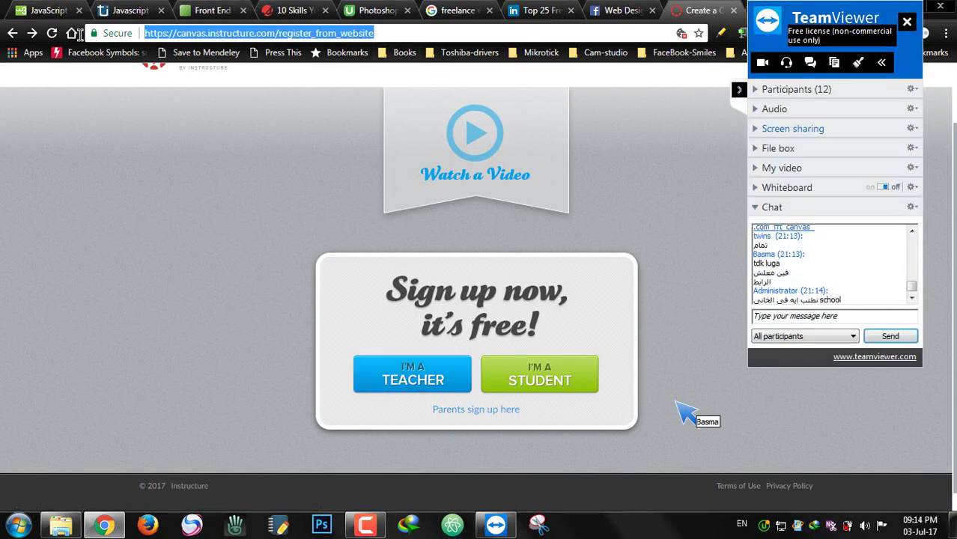
{"action": "left_click", "coordinate": [823, 315]}
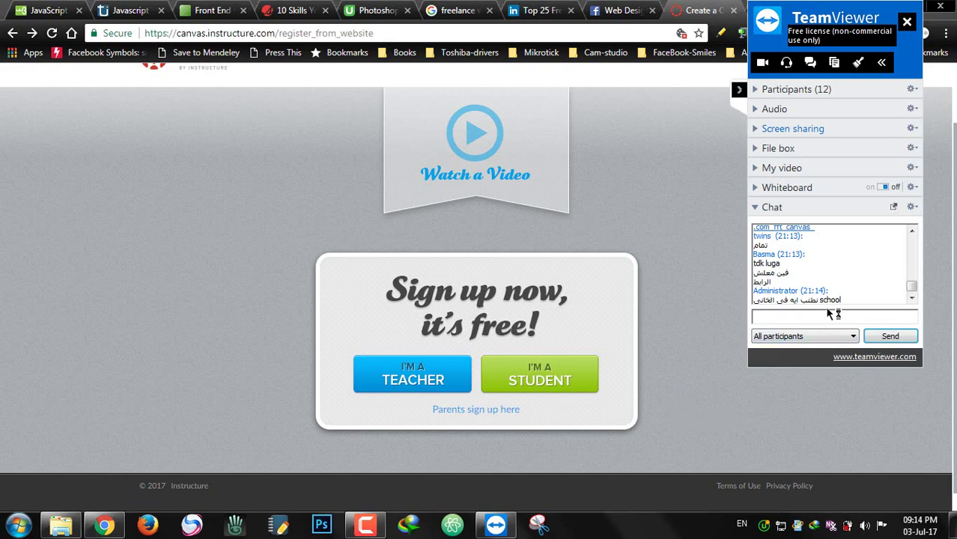
{"action": "type", "text": "https://canvas.instructure.com/login/canvas"}
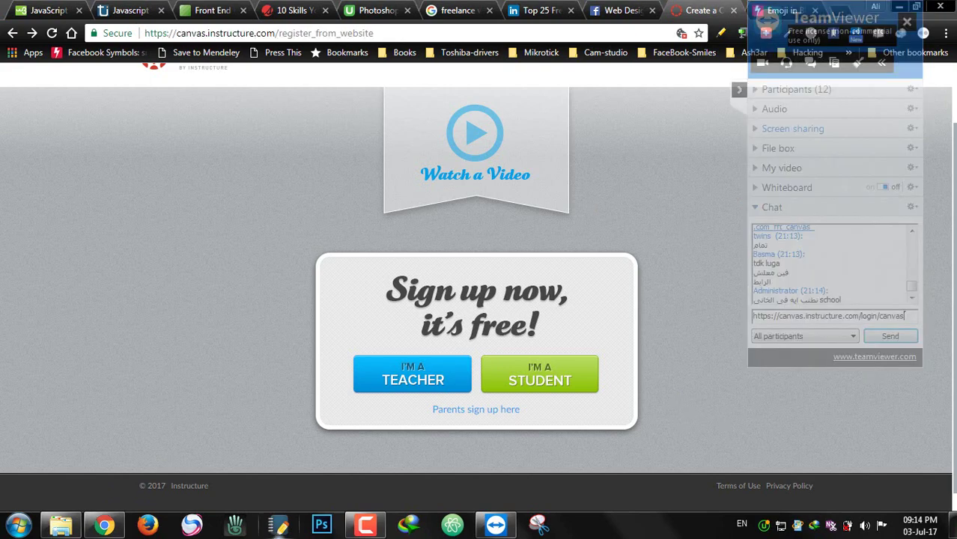
{"action": "key", "text": "Return"}
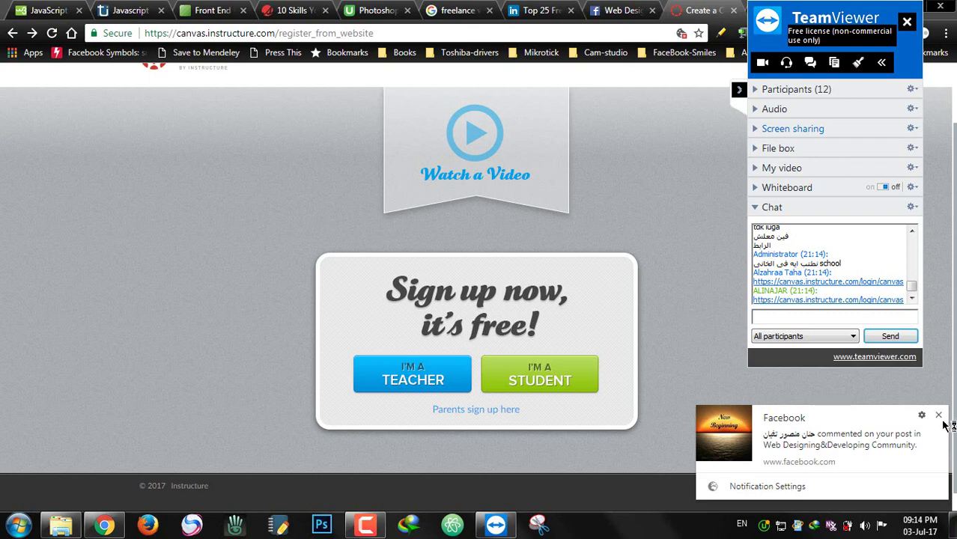
Dismiss the Facebook notification and return to the First Name field of the Canvas teacher sign-up form
{"action": "left_click", "coordinate": [938, 416]}
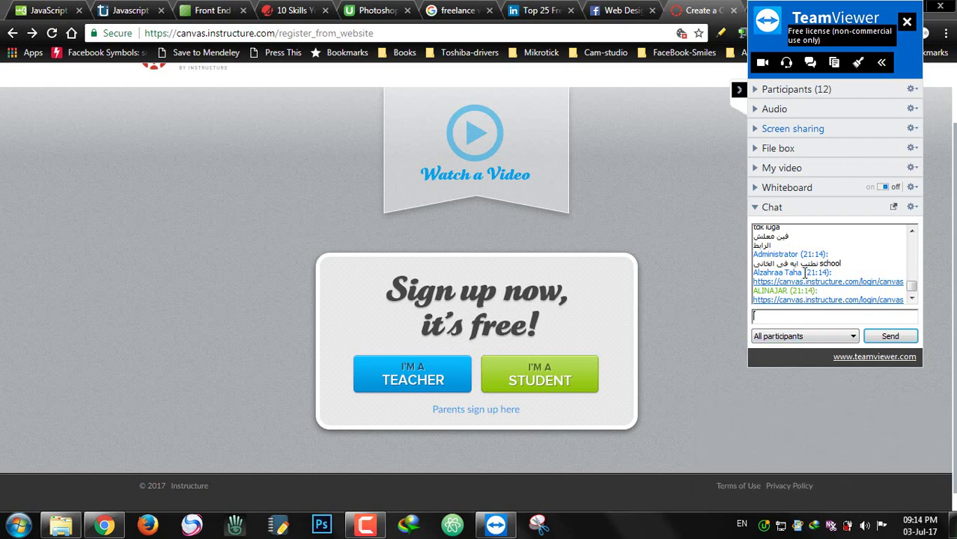
{"action": "left_click", "coordinate": [50, 33]}
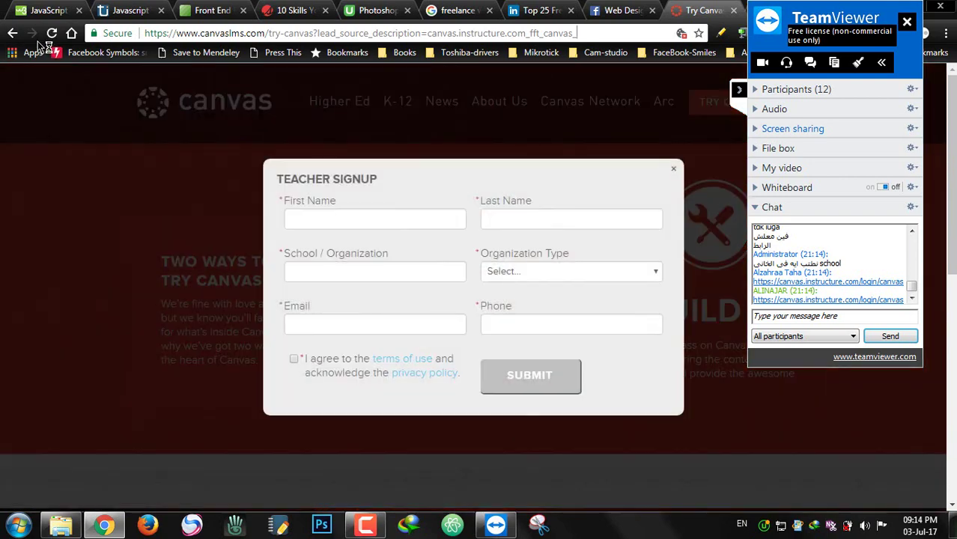
{"action": "left_click", "coordinate": [369, 219]}
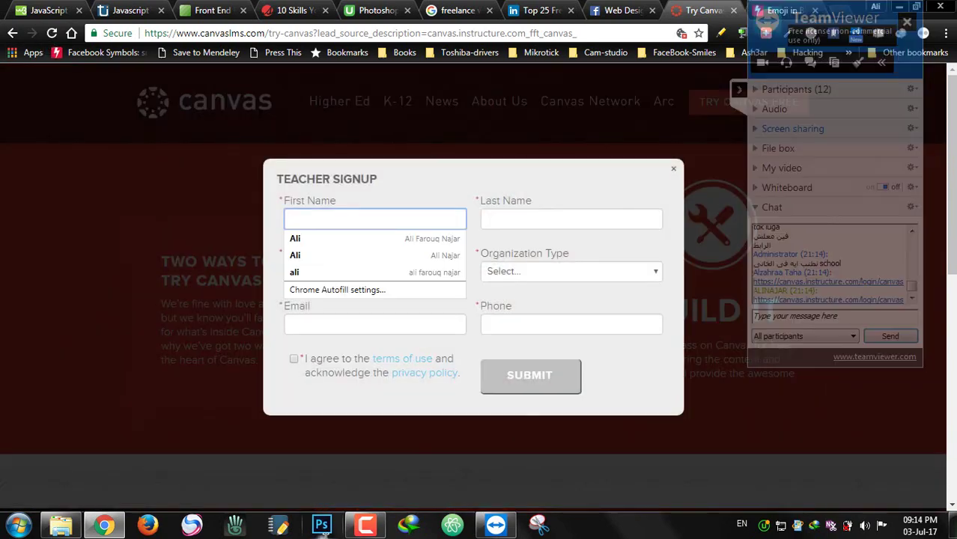
Bring up the Atom editor, return to the teacher sign-up form in Chrome, and choose to keep waiting for the unresponsive editor
{"action": "left_click", "coordinate": [452, 524]}
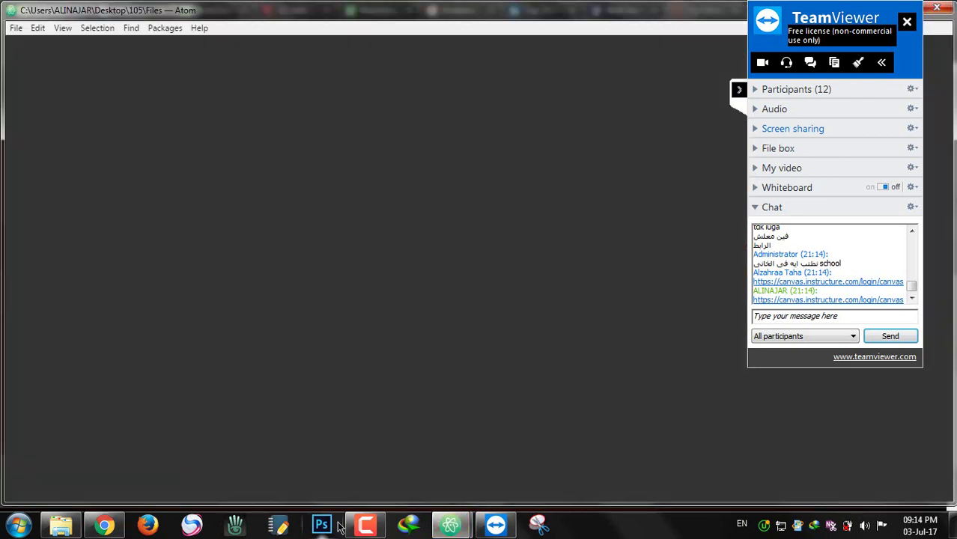
{"action": "left_click", "coordinate": [104, 524]}
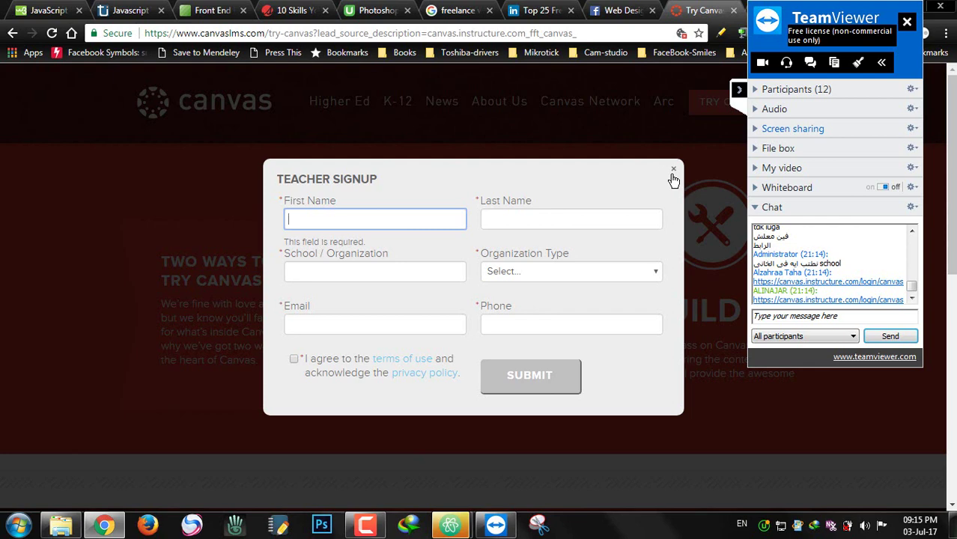
{"action": "left_click", "coordinate": [388, 220]}
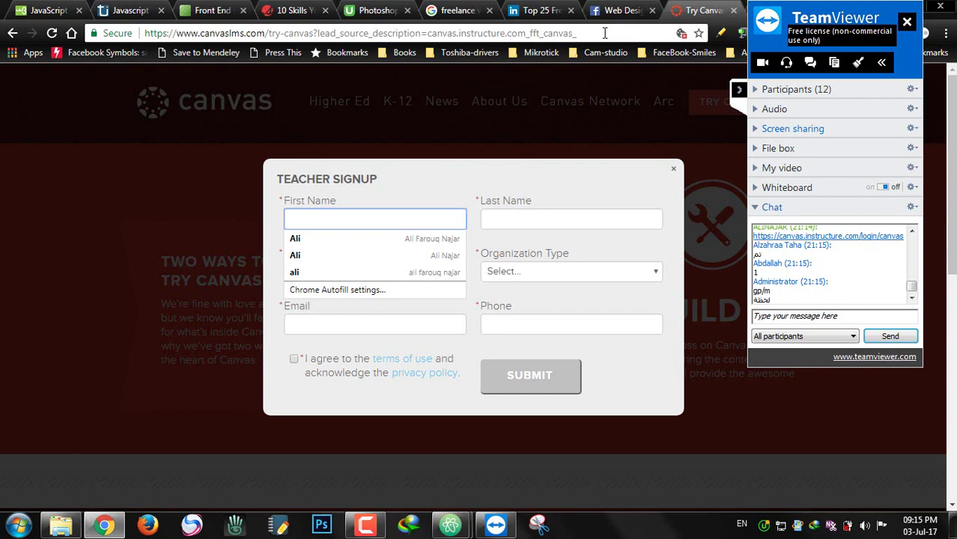
{"action": "left_click", "coordinate": [764, 317]}
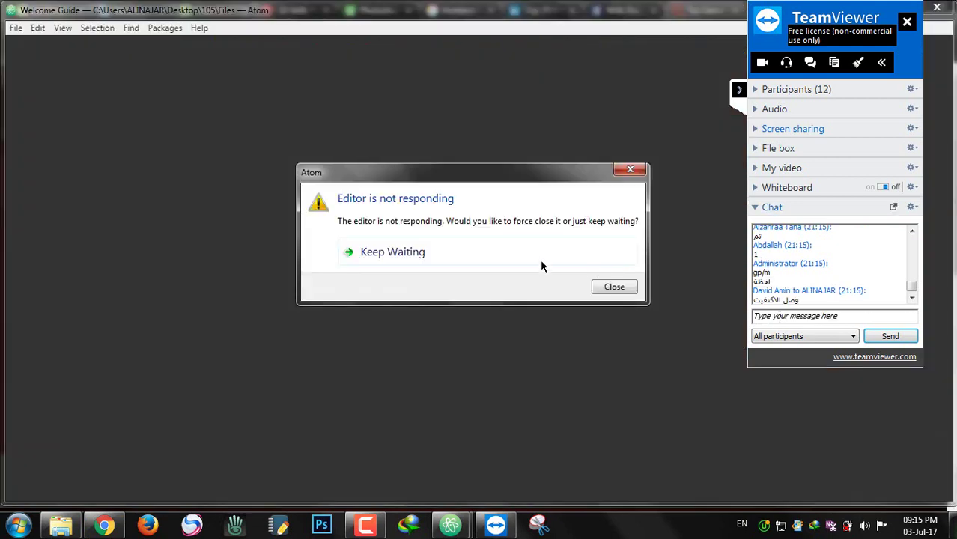
{"action": "left_click", "coordinate": [778, 315]}
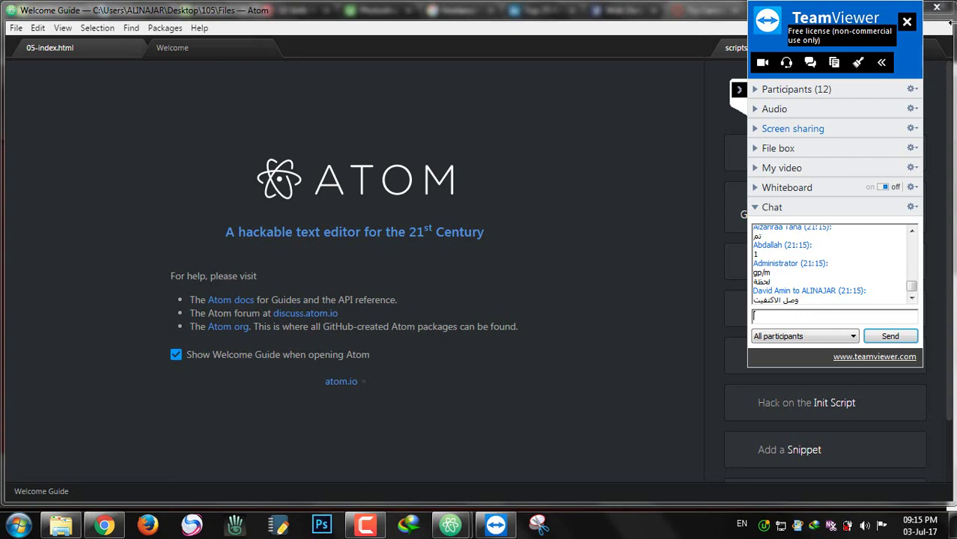
{"action": "key", "text": "alt+Tab"}
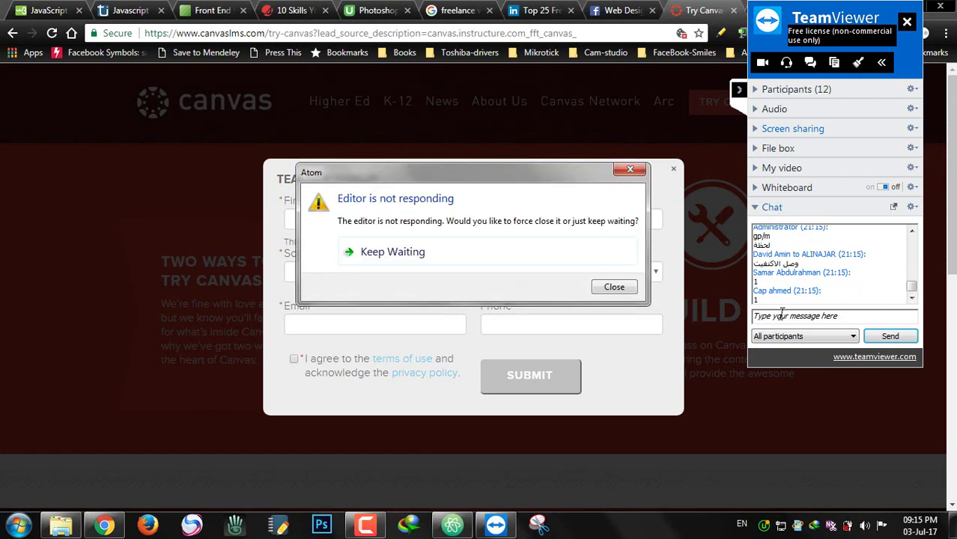
{"action": "left_click", "coordinate": [420, 247]}
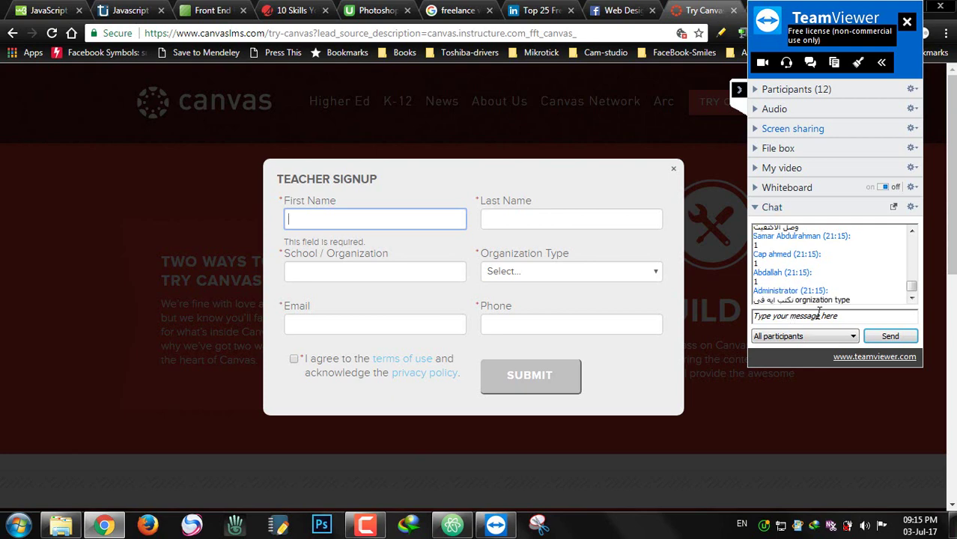
Show the Organization Type options in the teacher sign-up form without choosing one
{"action": "left_click", "coordinate": [596, 272]}
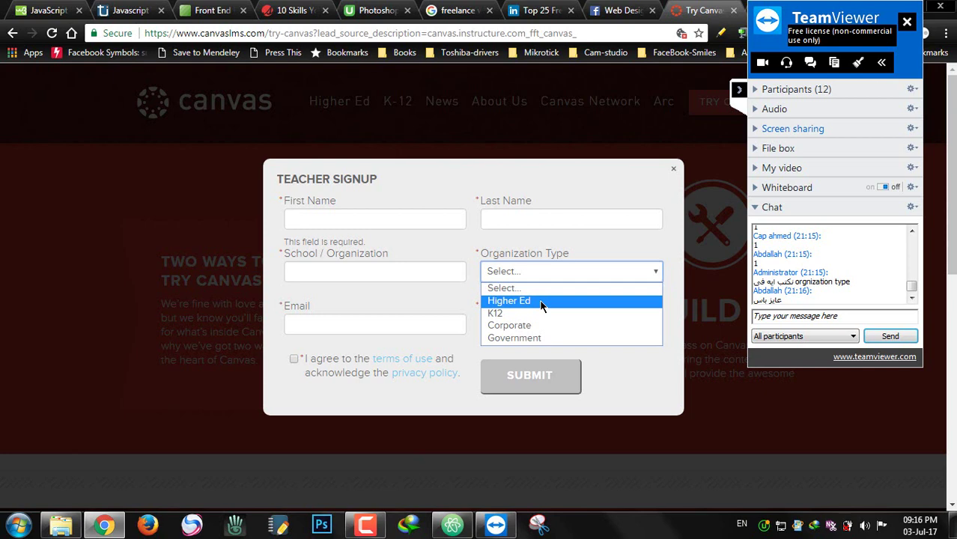
{"action": "left_click", "coordinate": [776, 317]}
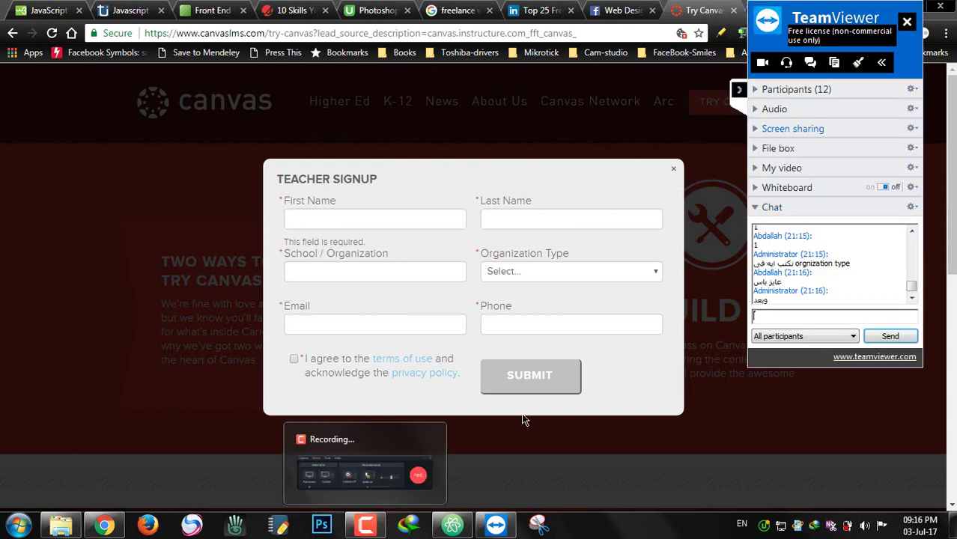
{"action": "left_click", "coordinate": [820, 316]}
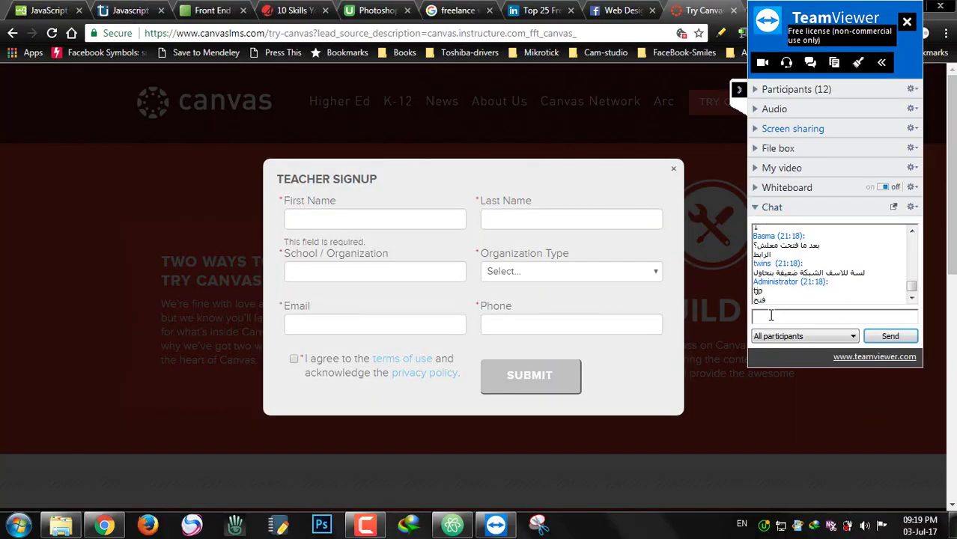
{"action": "left_click", "coordinate": [771, 316]}
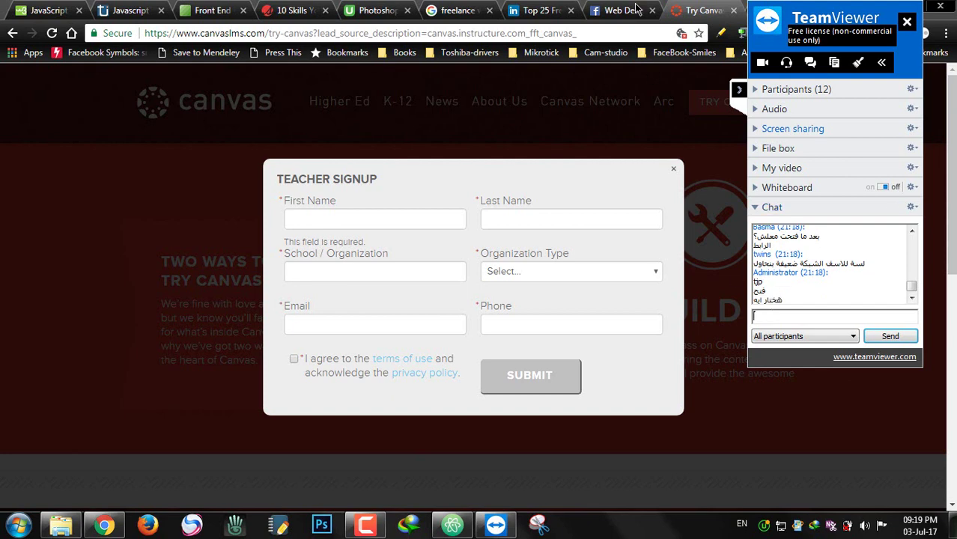
{"action": "left_click", "coordinate": [676, 19]}
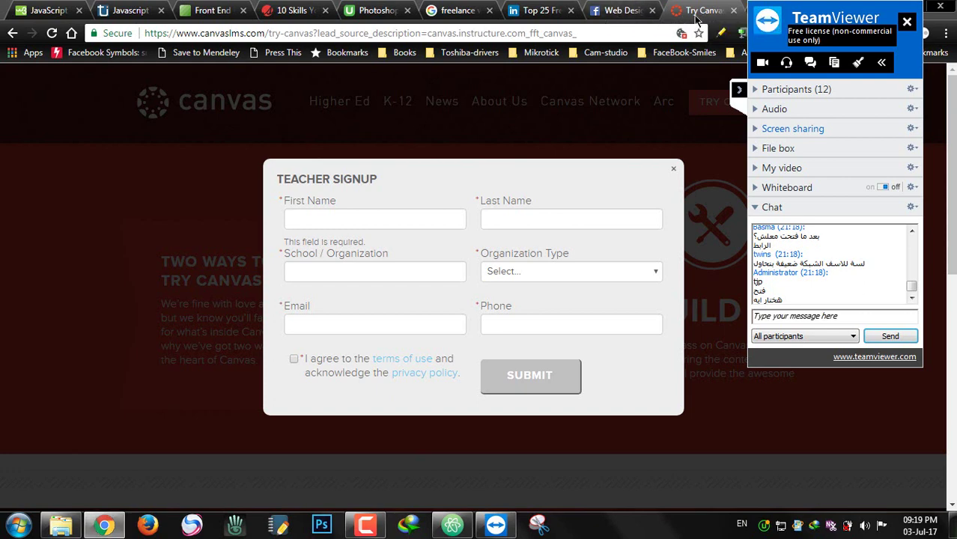
Close the teacher sign-up form and go to the Canvas home page through the site logo
{"action": "left_click", "coordinate": [673, 172]}
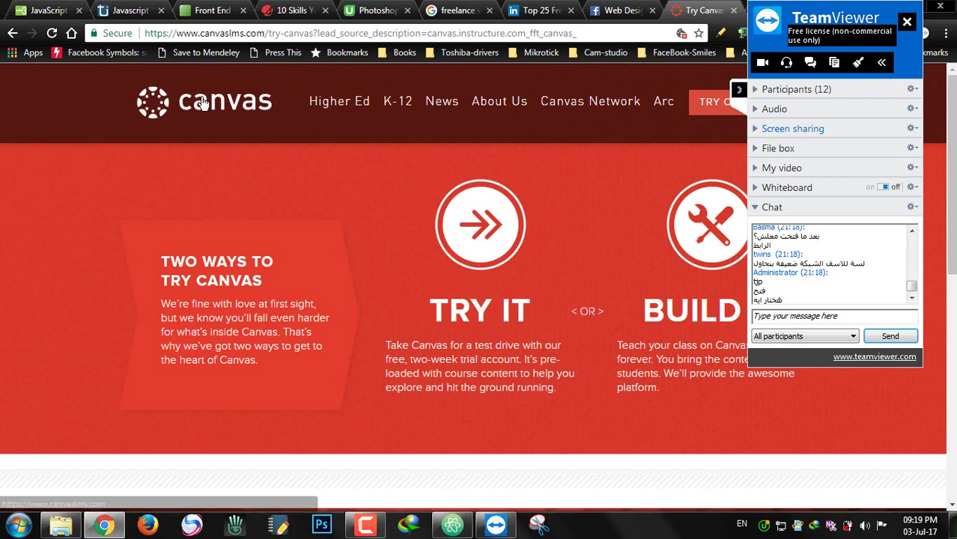
{"action": "left_click", "coordinate": [203, 103]}
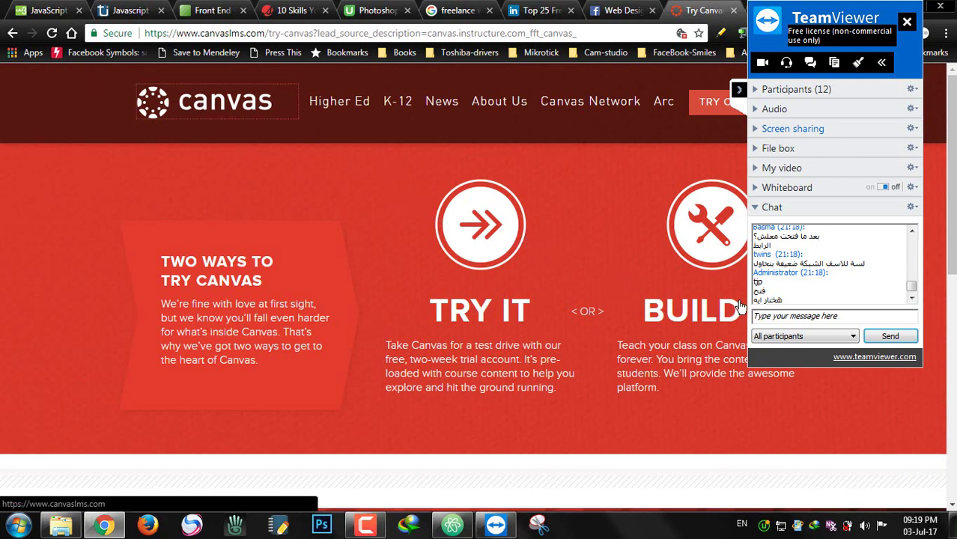
{"action": "left_click", "coordinate": [202, 103]}
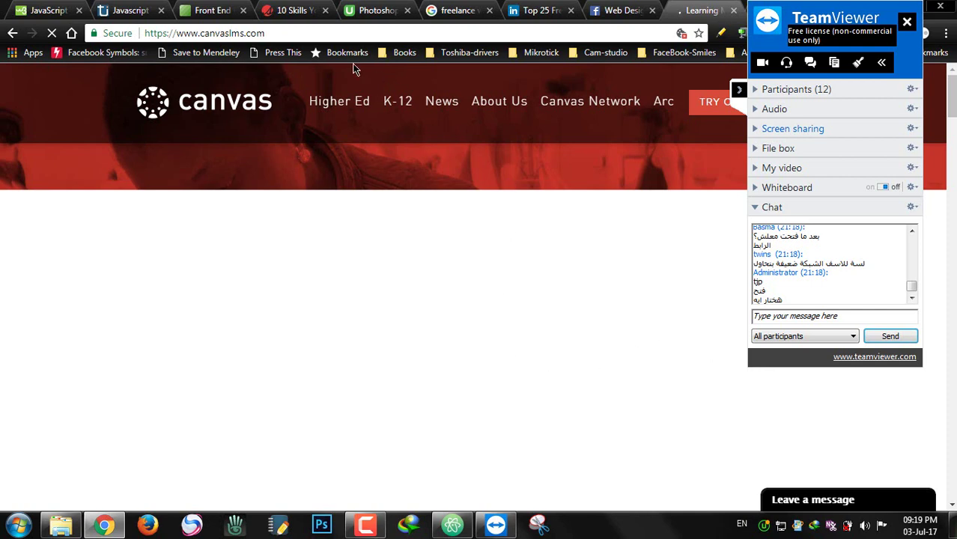
Open the Canvas login page by going to the address canvas.instructure.com
{"action": "left_click", "coordinate": [269, 33]}
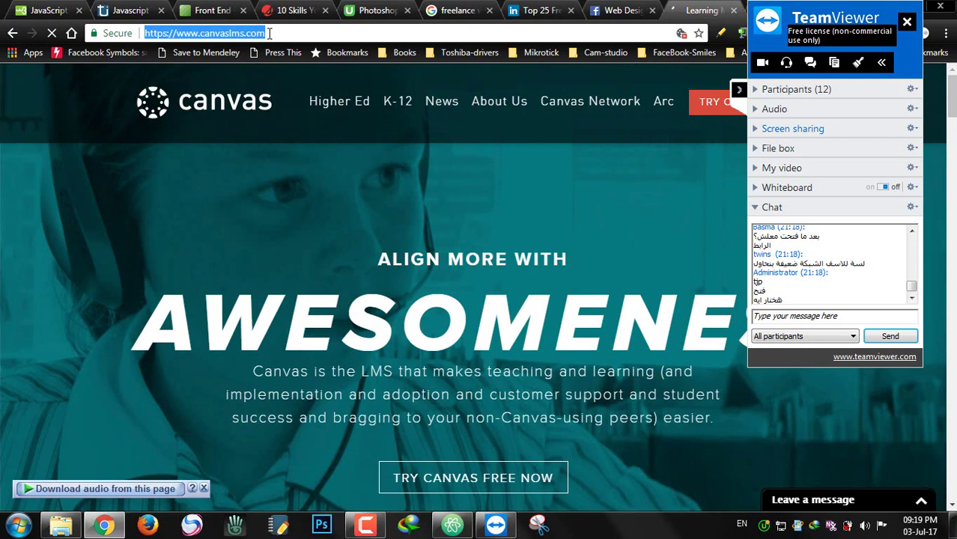
{"action": "type", "text": "canvas.instructure"}
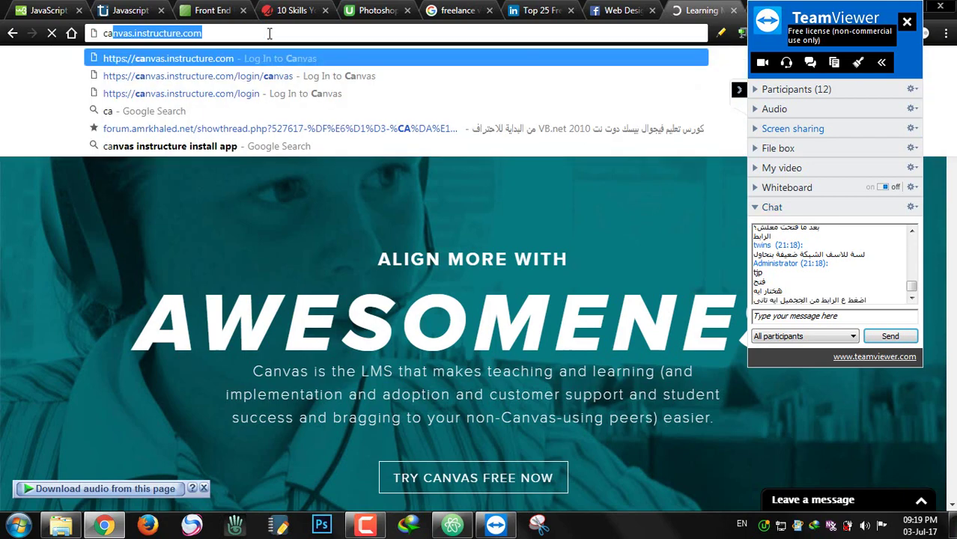
{"action": "key", "text": "Return"}
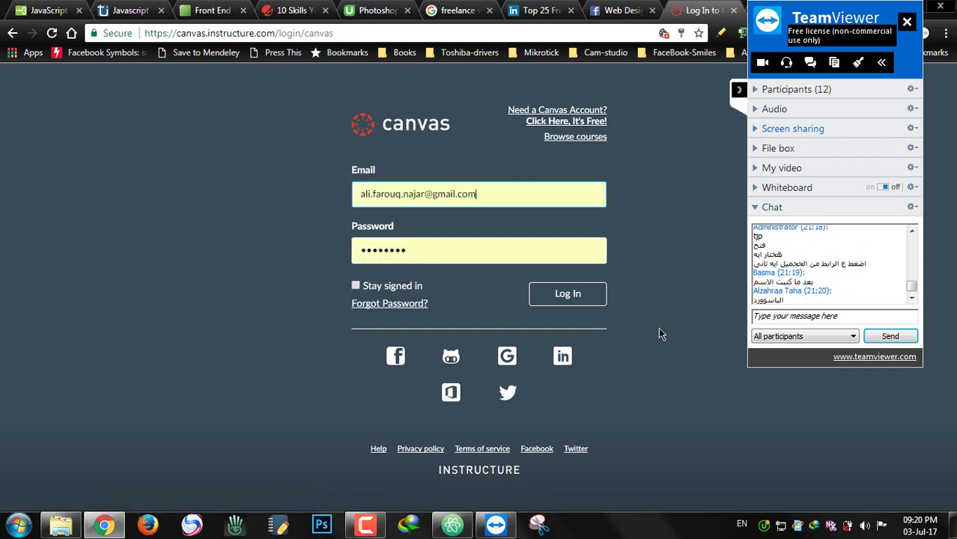
Open the free Canvas account registration page in a new tab and start the teacher sign-up
{"action": "right_click", "coordinate": [569, 121]}
{"action": "left_click", "coordinate": [621, 129]}
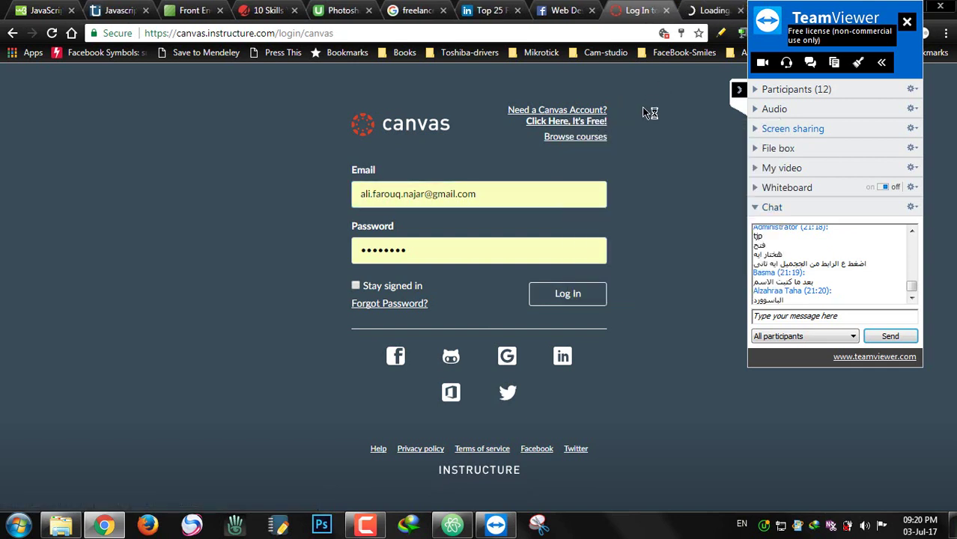
{"action": "left_click", "coordinate": [708, 11]}
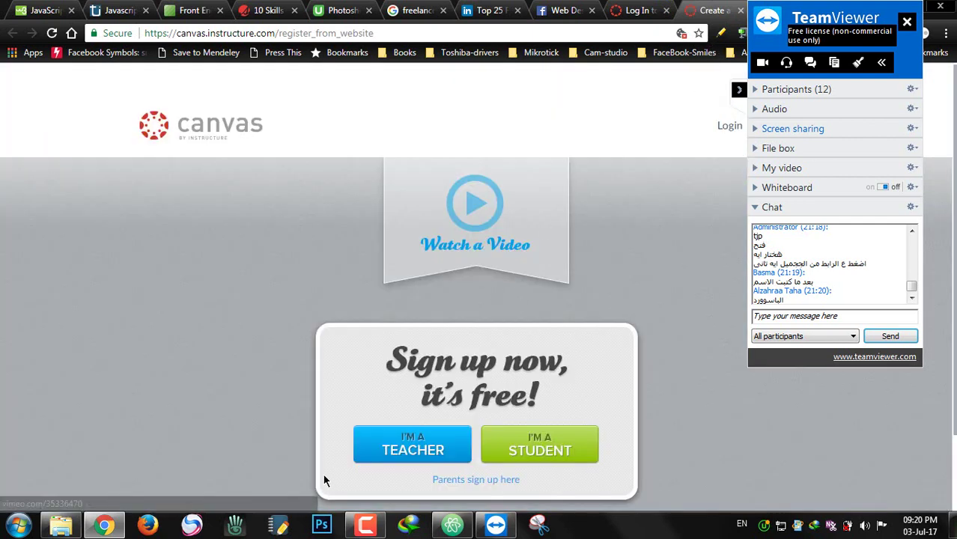
{"action": "left_click", "coordinate": [416, 453]}
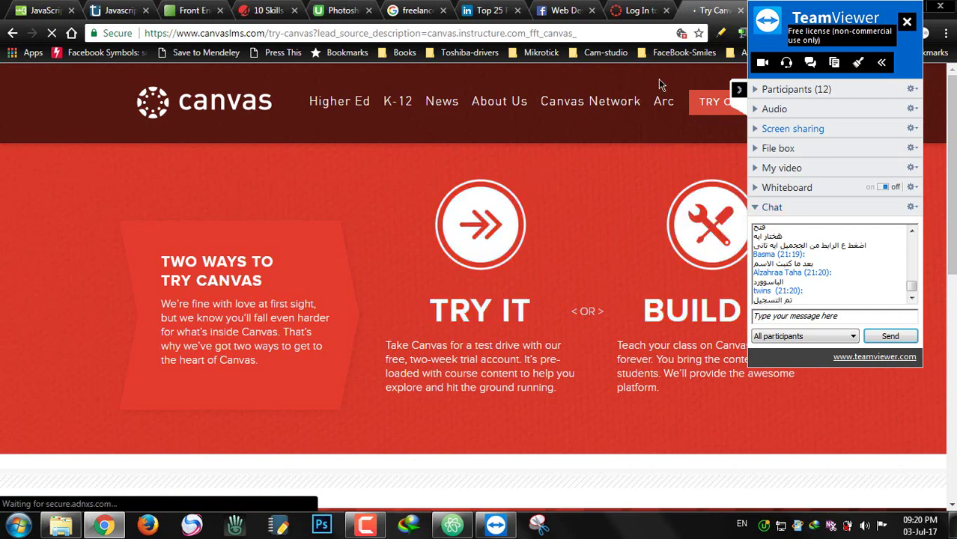
{"action": "left_click", "coordinate": [573, 144]}
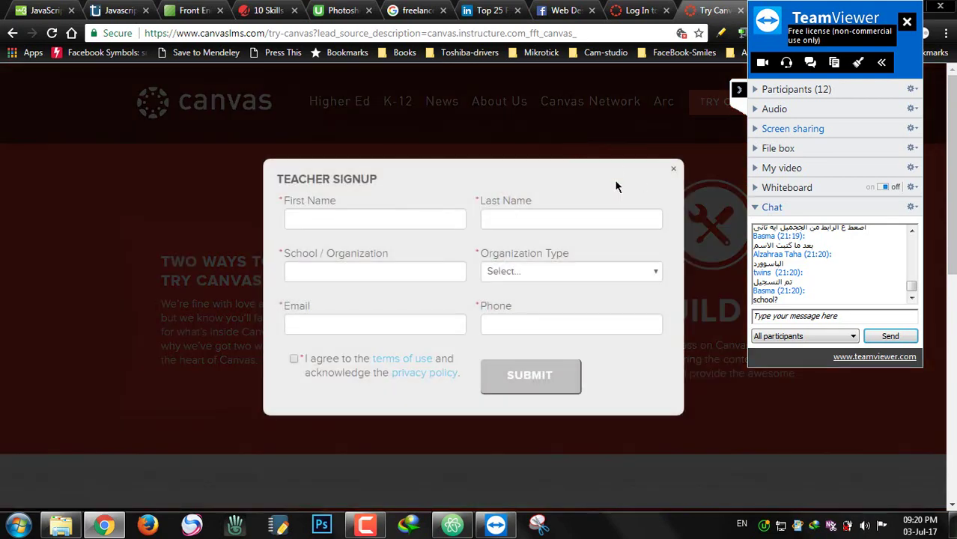
Go through the First Name, Last Name and School / Organization fields and set the Organization Type to Higher Ed
{"action": "left_click", "coordinate": [356, 220]}
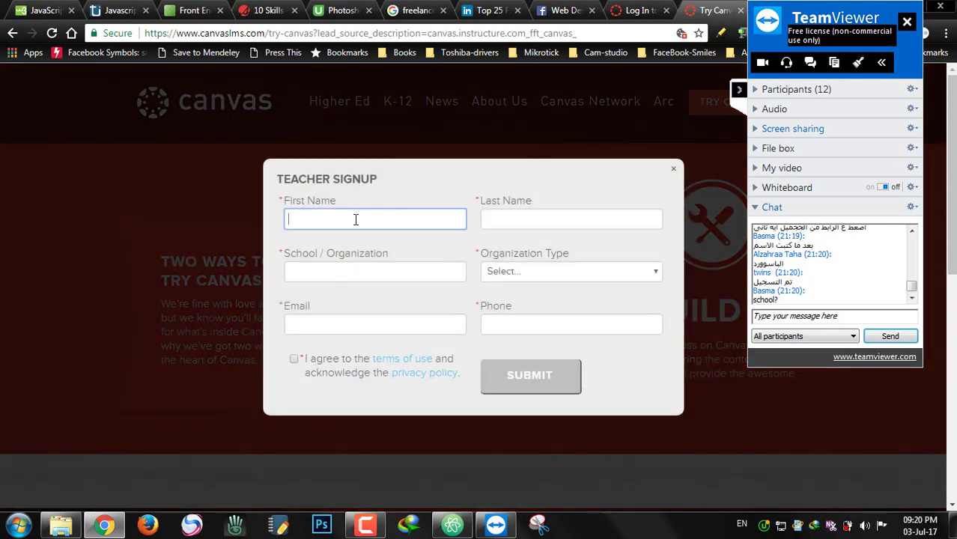
{"action": "left_click", "coordinate": [498, 215]}
{"action": "left_click", "coordinate": [411, 274]}
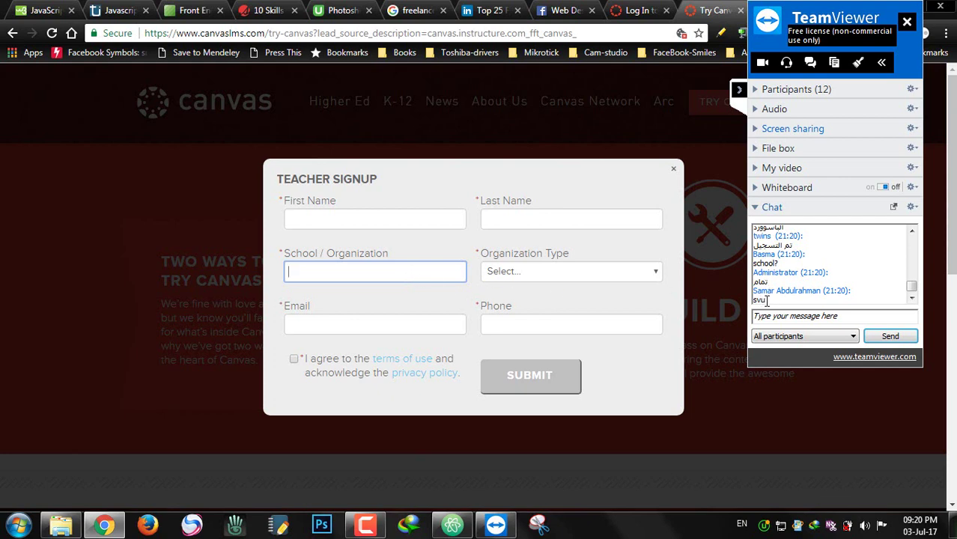
{"action": "left_click", "coordinate": [595, 281]}
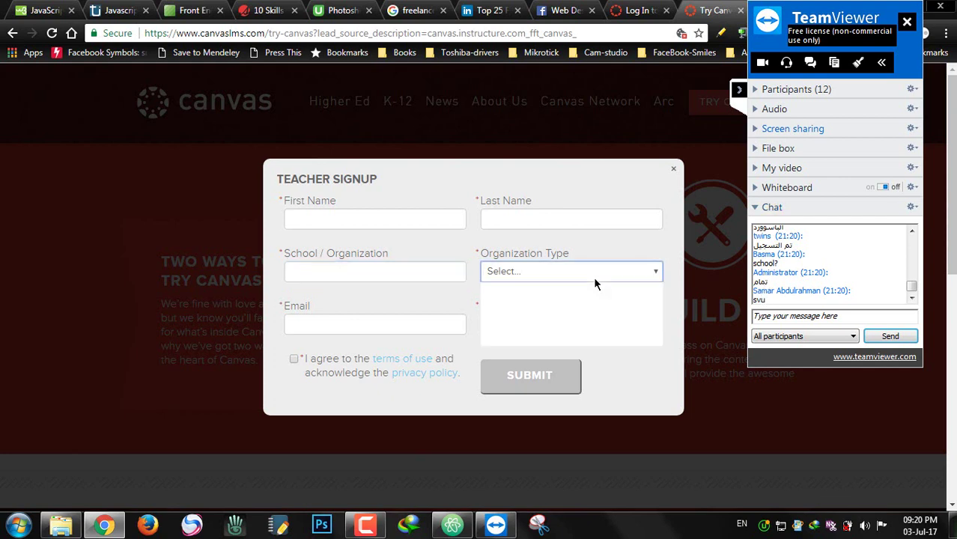
{"action": "left_click", "coordinate": [517, 301]}
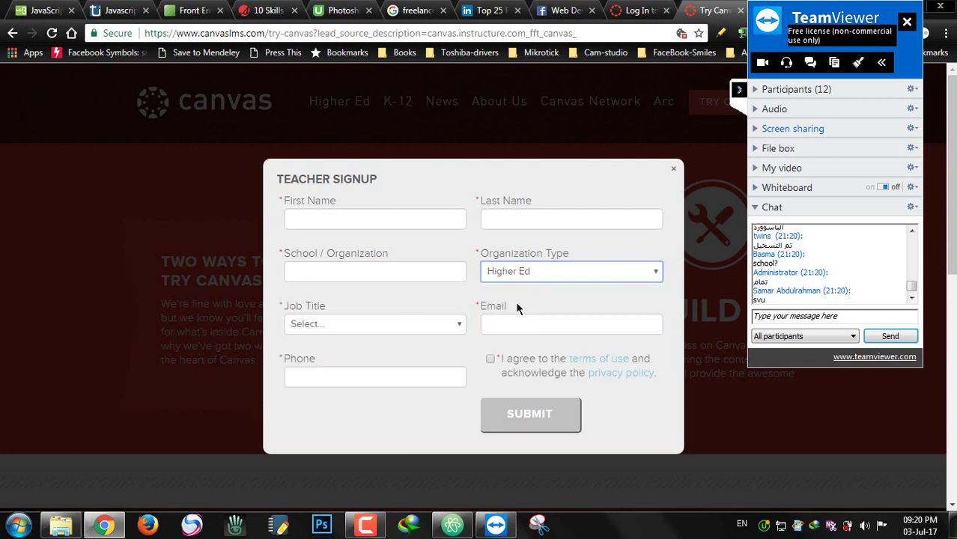
Show the Job Title options and the Email, Phone and terms agreement fields, and close the sign-up tab
{"action": "left_click", "coordinate": [383, 322]}
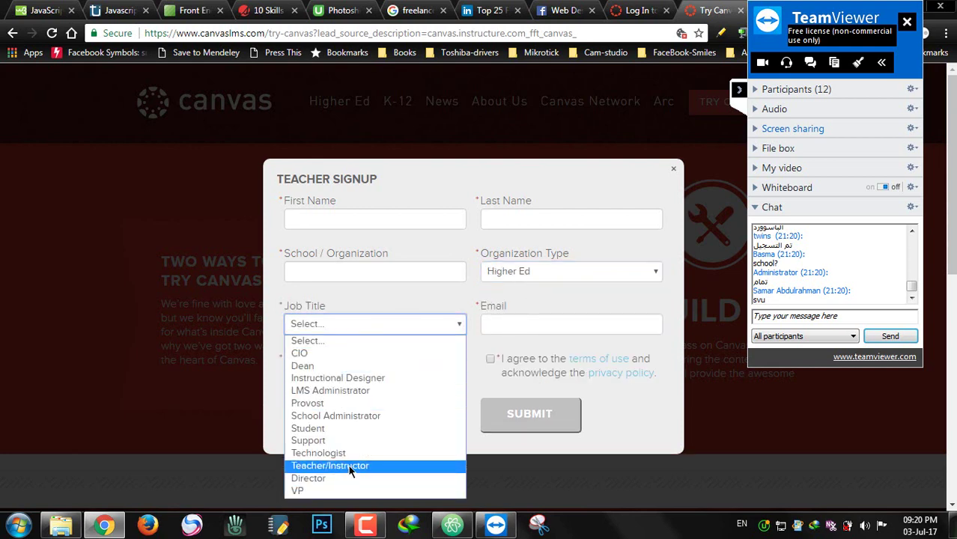
{"action": "left_click", "coordinate": [540, 326]}
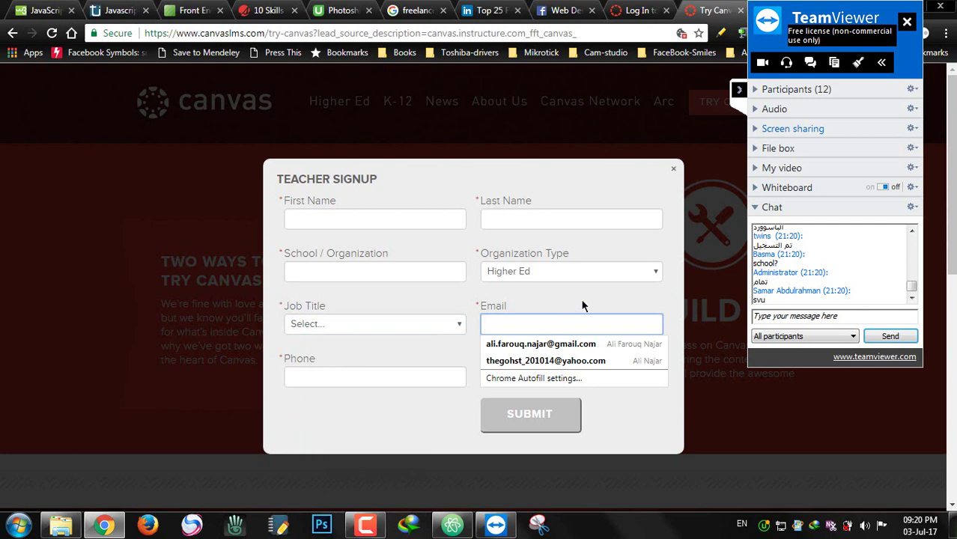
{"action": "left_click", "coordinate": [406, 376]}
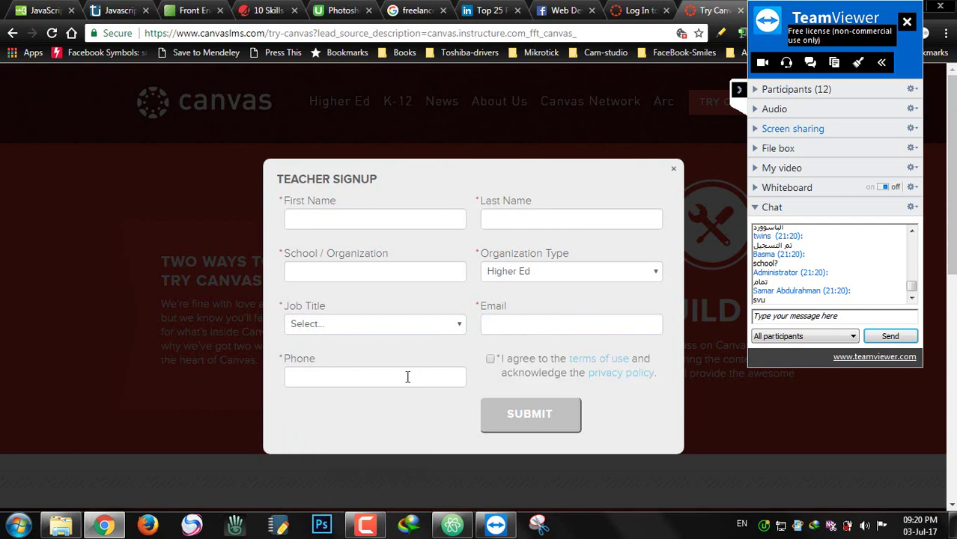
{"action": "left_click", "coordinate": [490, 359]}
{"action": "left_click", "coordinate": [741, 10]}
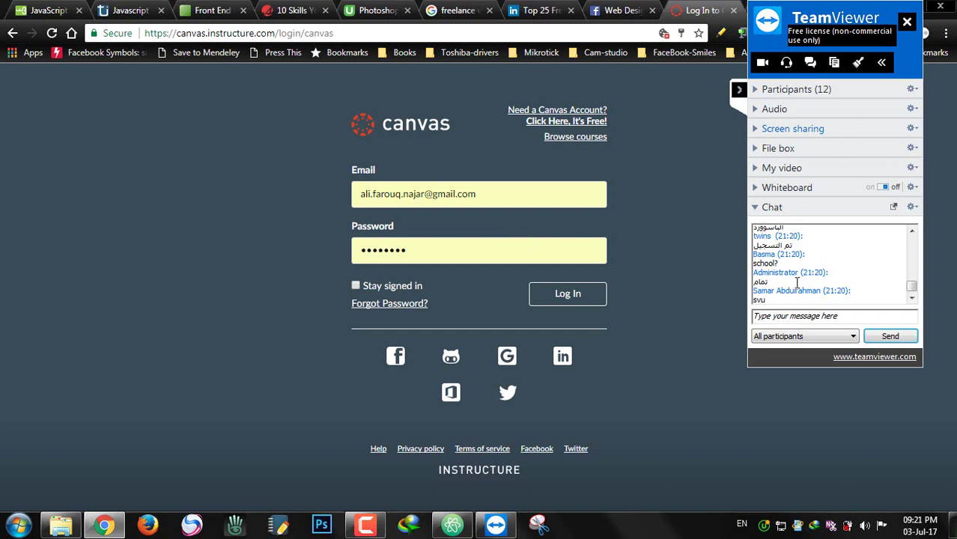
Select the full web address of the Canvas login page
{"action": "left_click", "coordinate": [519, 195]}
{"action": "double_click", "coordinate": [334, 33]}
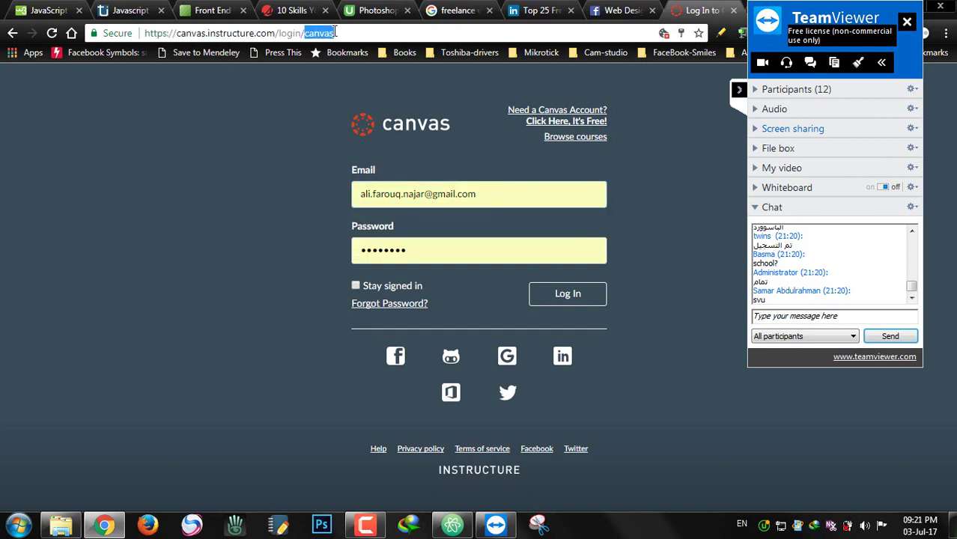
{"action": "triple_click", "coordinate": [334, 33]}
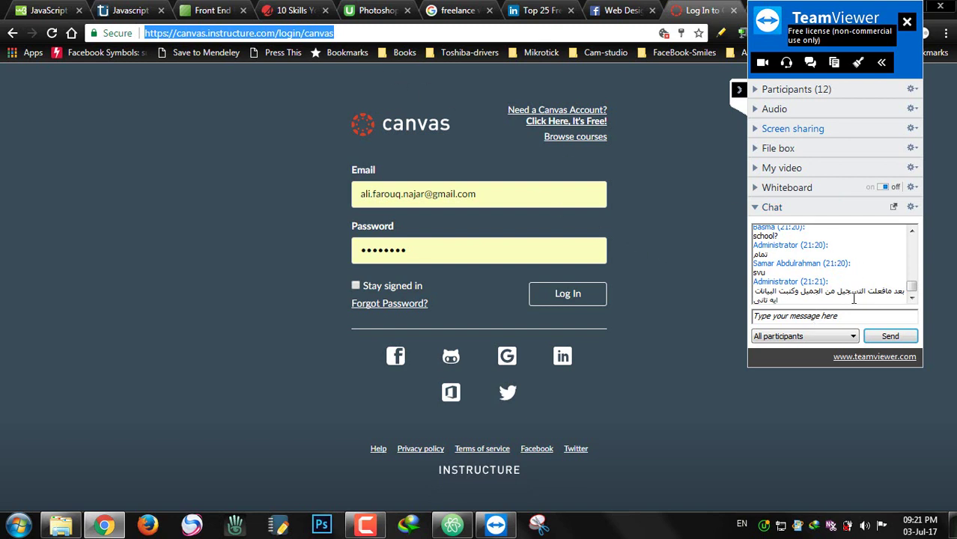
{"action": "left_click", "coordinate": [811, 317]}
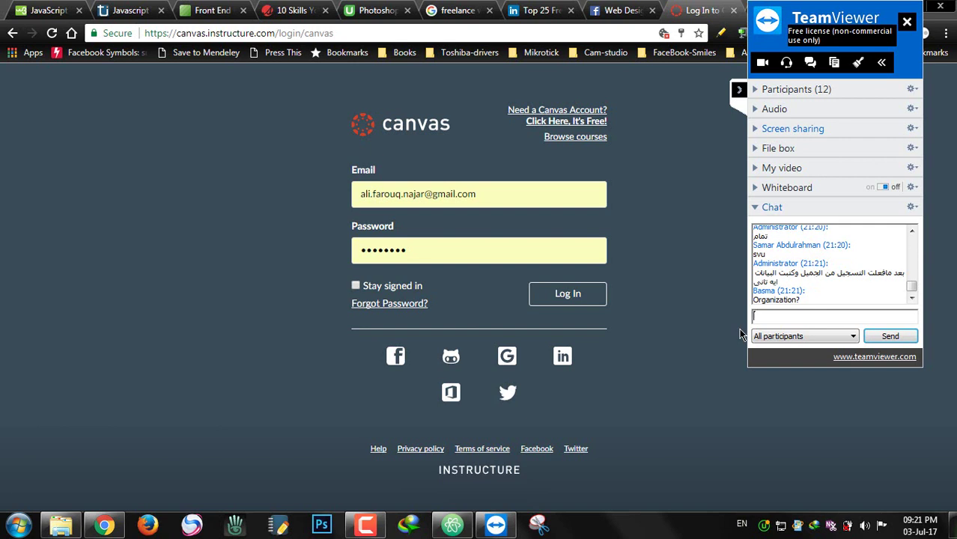
{"action": "left_click", "coordinate": [626, 12]}
{"action": "left_click", "coordinate": [703, 11]}
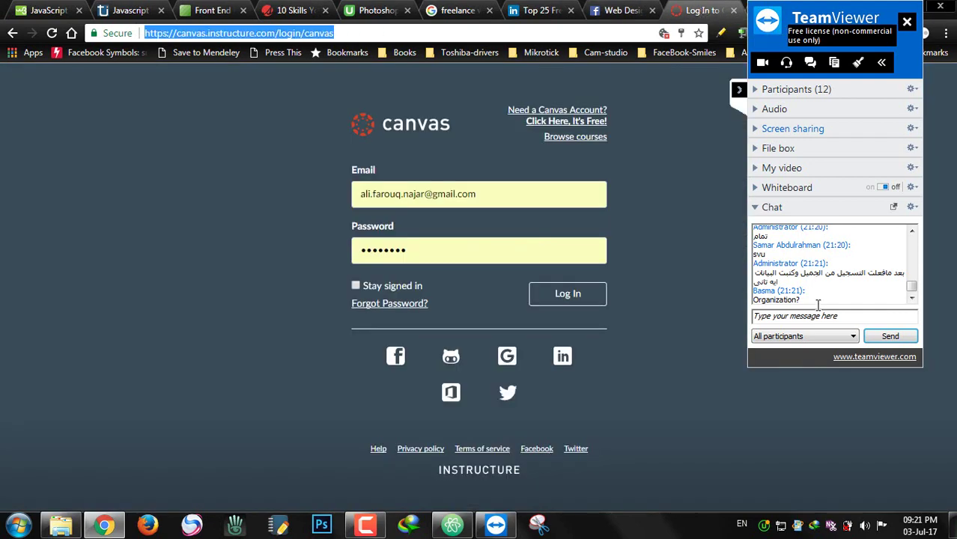
{"action": "left_click", "coordinate": [800, 318]}
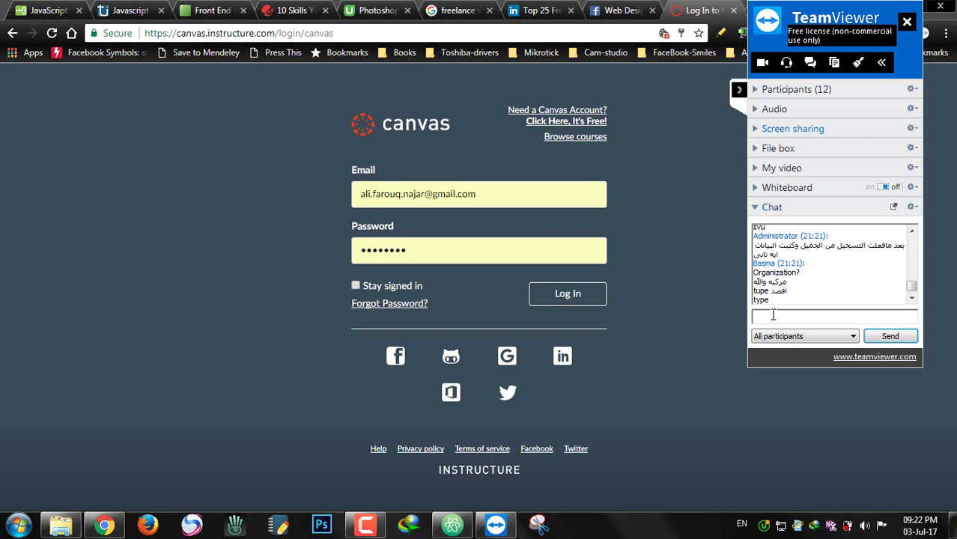
Copy the Canvas login page address and send it to all participants in the TeamViewer chat
{"action": "triple_click", "coordinate": [335, 31]}
{"action": "key", "text": "ctrl+c"}
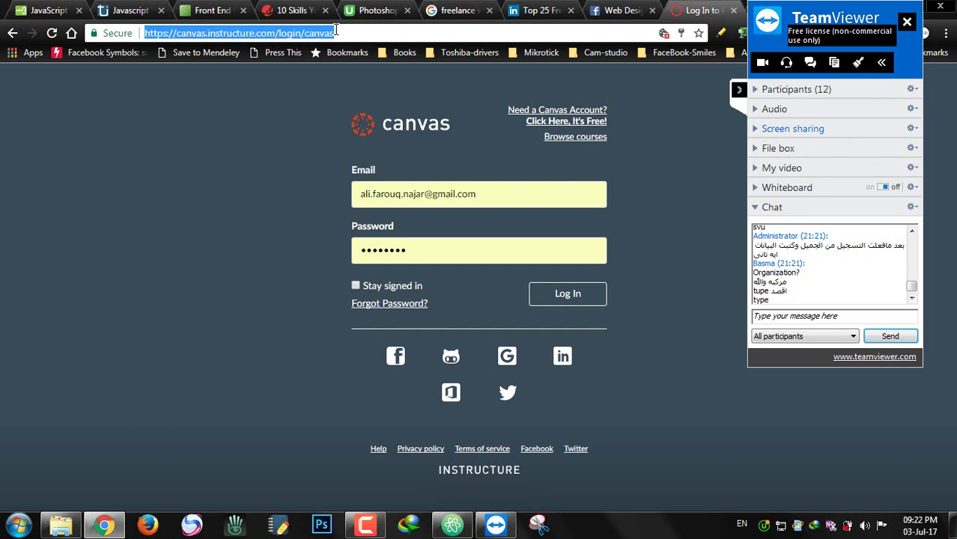
{"action": "left_click", "coordinate": [779, 317]}
{"action": "key", "text": "ctrl+v"}
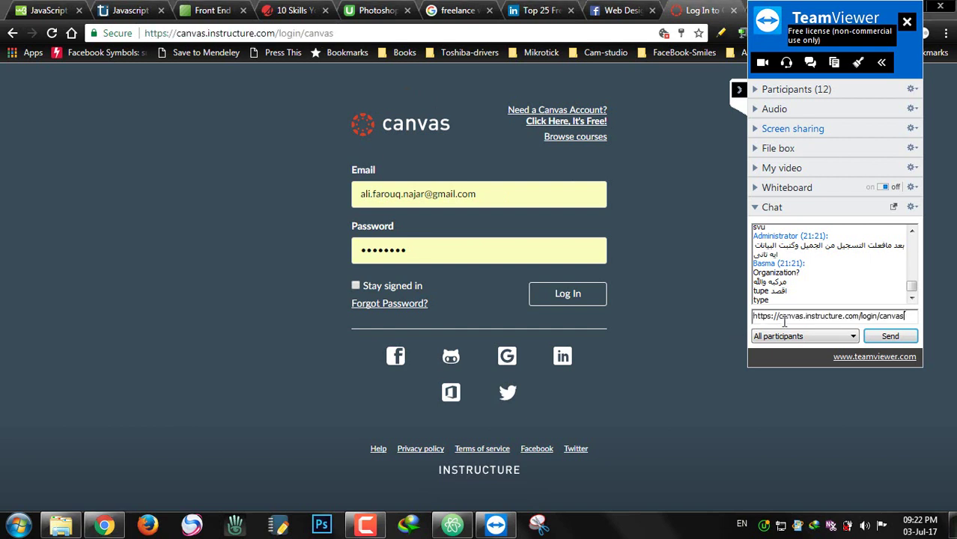
{"action": "key", "text": "Return"}
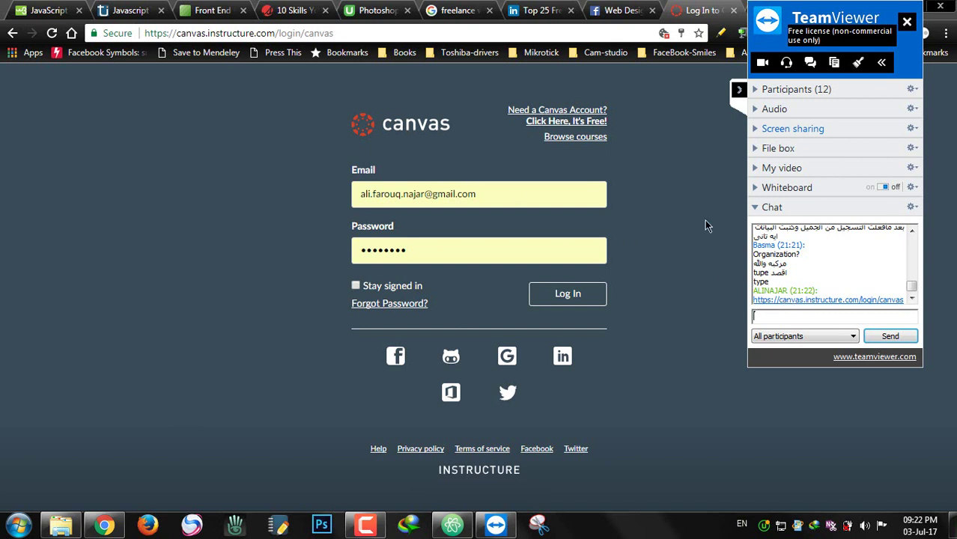
Choose the saved teacher email on the Canvas login form and log in with the stored credentials
{"action": "left_click", "coordinate": [411, 196]}
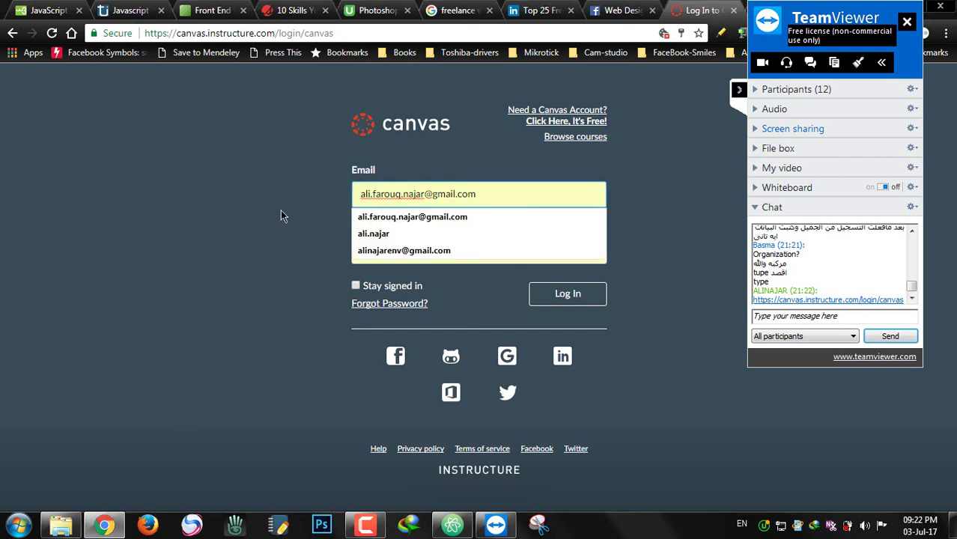
{"action": "left_click", "coordinate": [412, 216]}
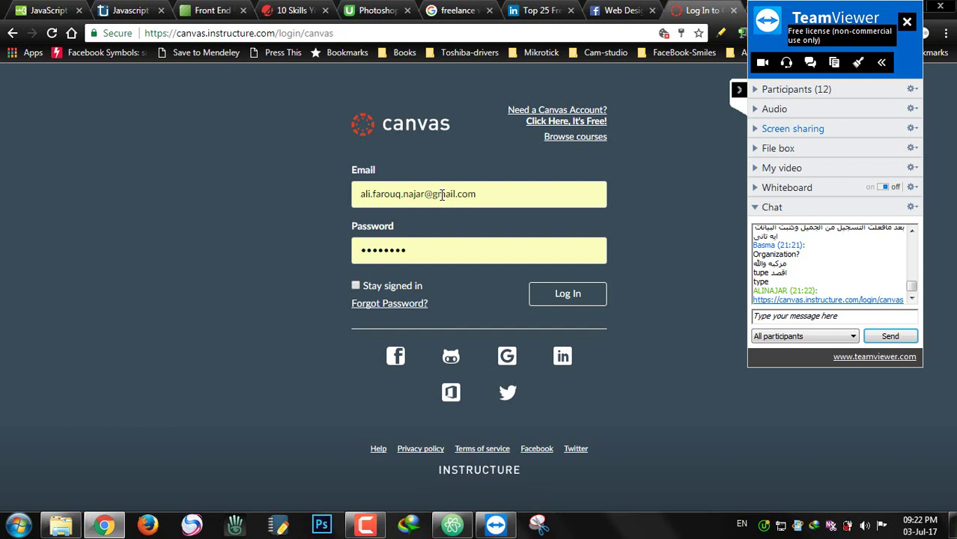
{"action": "left_click_drag", "start_coordinate": [380, 194], "coordinate": [445, 195]}
{"action": "left_click", "coordinate": [483, 194]}
{"action": "left_click", "coordinate": [708, 196]}
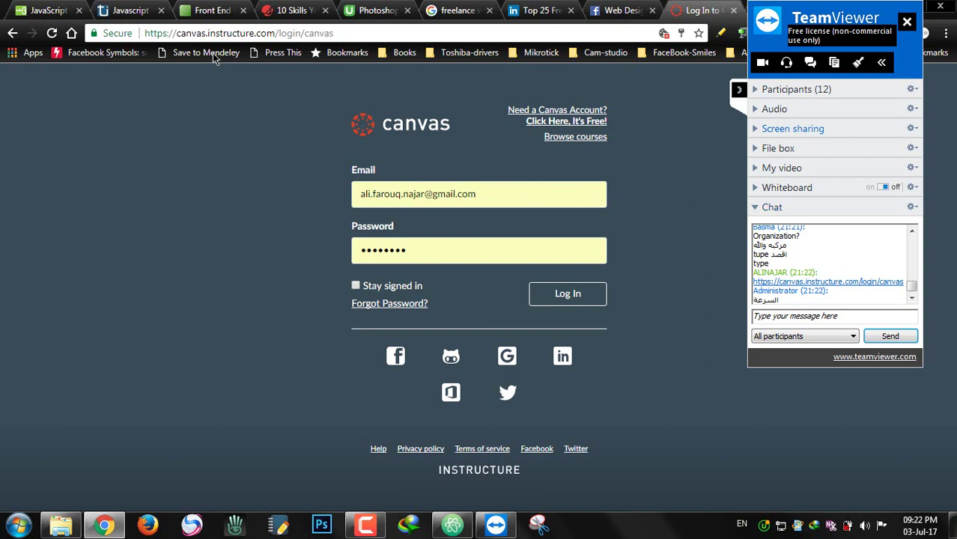
{"action": "left_click", "coordinate": [391, 289]}
{"action": "left_click", "coordinate": [564, 304]}
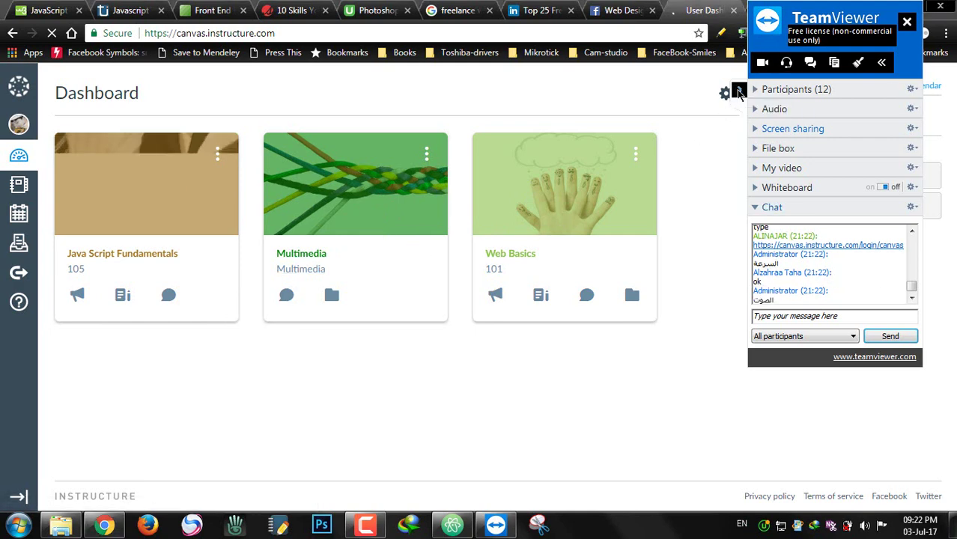
Open the Java Script Fundamentals course from the dashboard and show its People page
{"action": "left_click", "coordinate": [739, 92]}
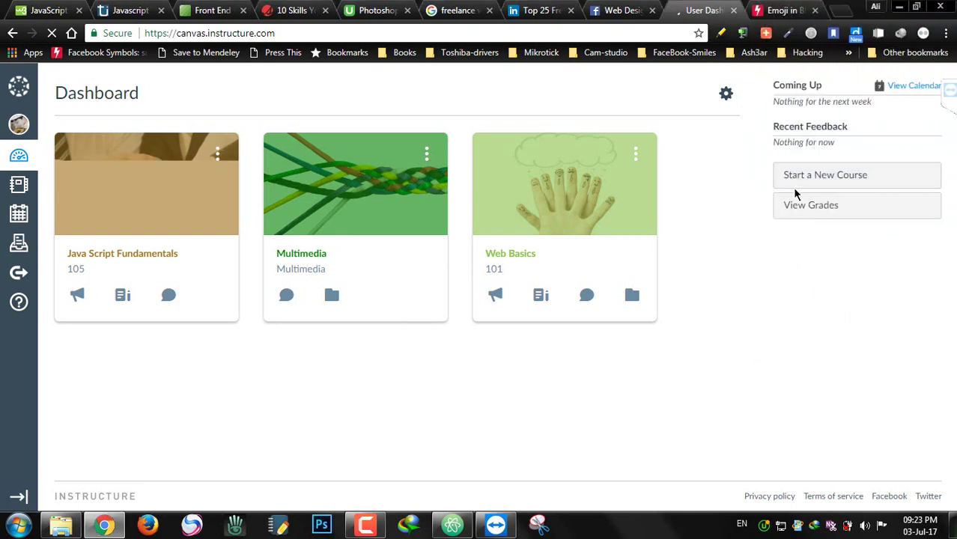
{"action": "left_click", "coordinate": [950, 90]}
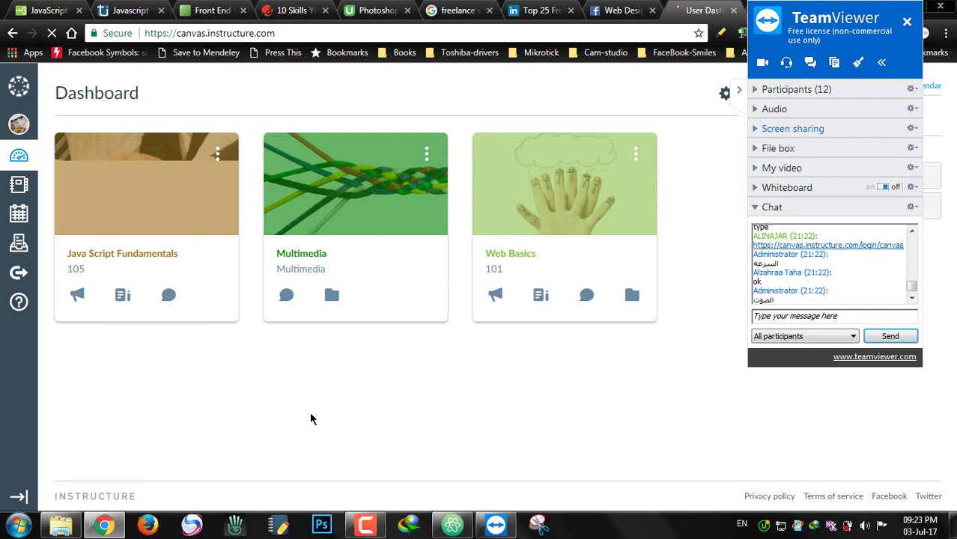
{"action": "left_click", "coordinate": [131, 194]}
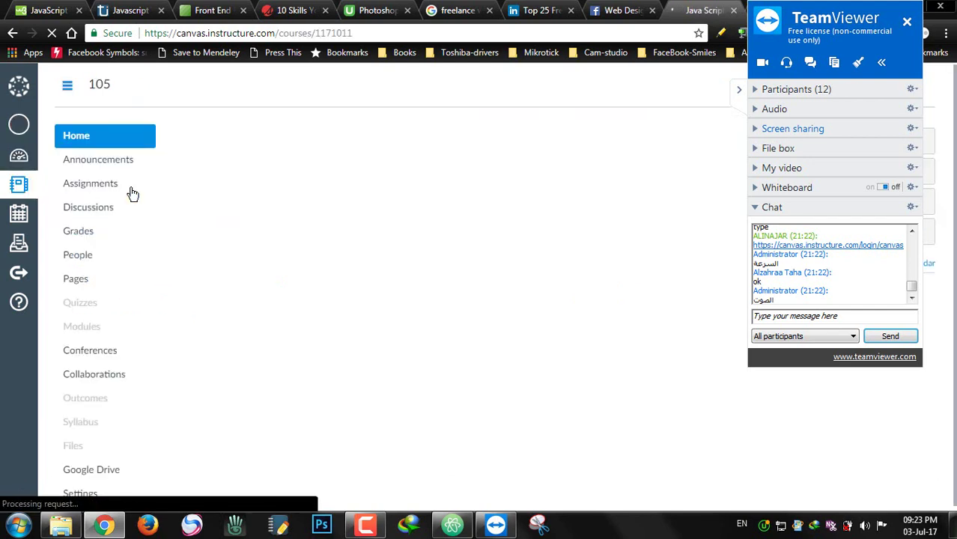
{"action": "left_click", "coordinate": [89, 261]}
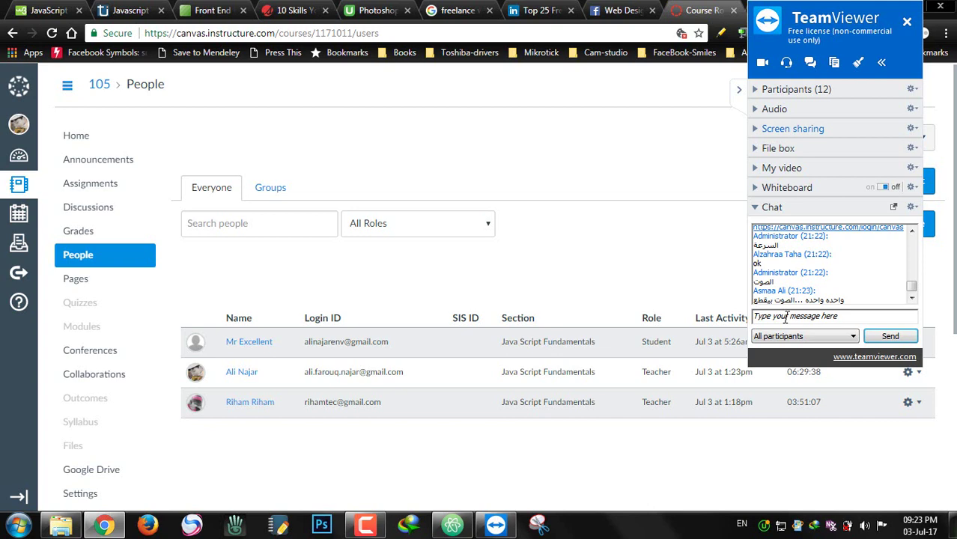
Copy the first email address that a participant posted in the session chat
{"action": "left_click", "coordinate": [787, 316]}
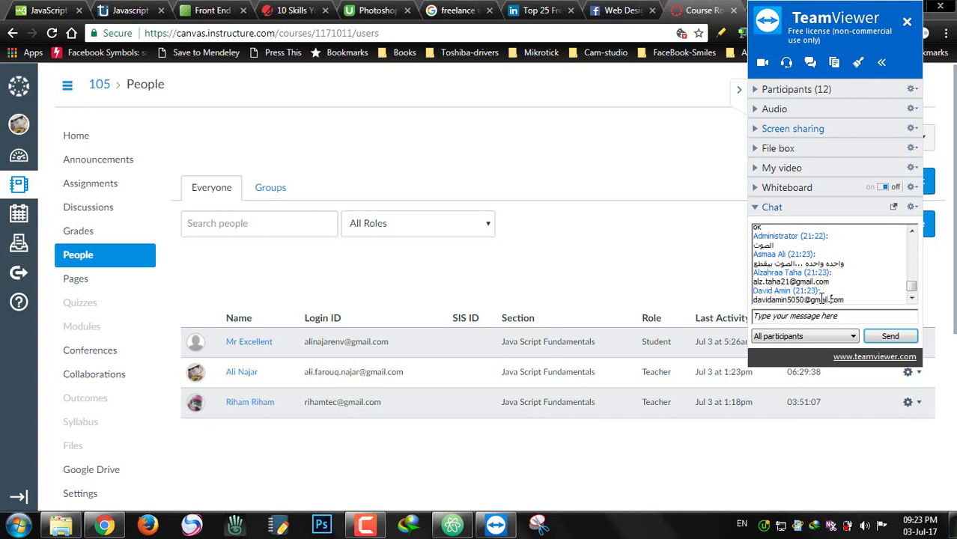
{"action": "double_click", "coordinate": [818, 297]}
{"action": "left_click", "coordinate": [774, 300]}
{"action": "left_click_drag", "start_coordinate": [753, 281], "coordinate": [832, 282]}
{"action": "key", "text": "ctrl+c"}
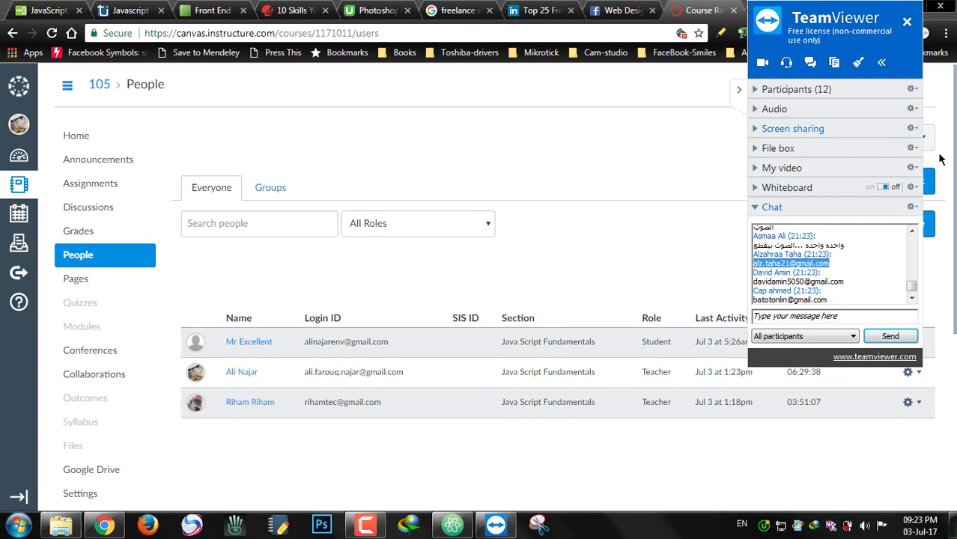
Start adding people to the course by email address and enter the copied participant email followed by a comma
{"action": "left_click", "coordinate": [739, 89]}
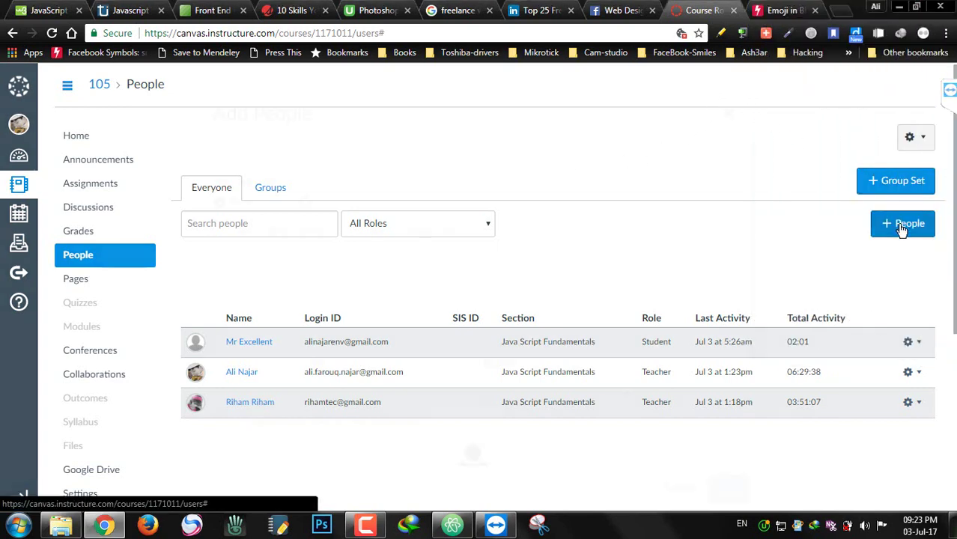
{"action": "left_click", "coordinate": [902, 226]}
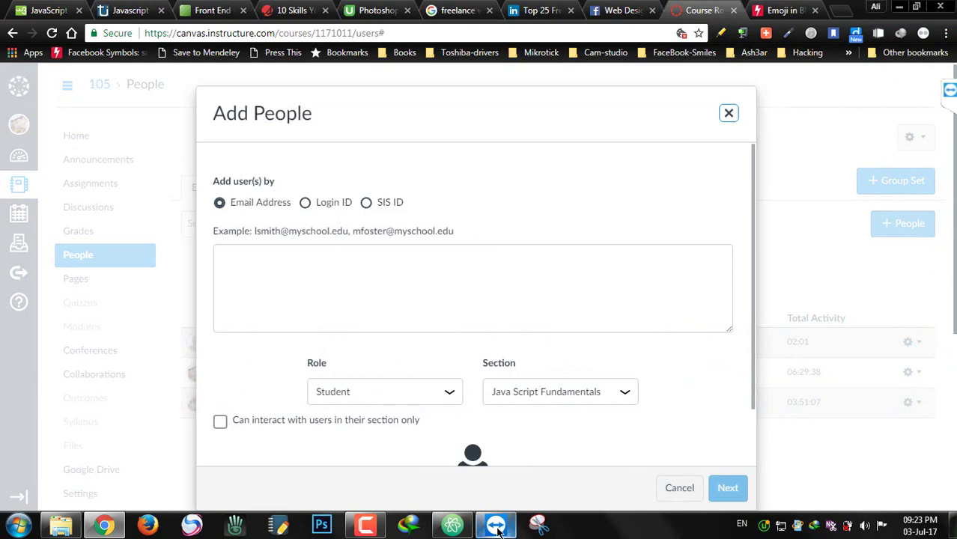
{"action": "left_click", "coordinate": [946, 91]}
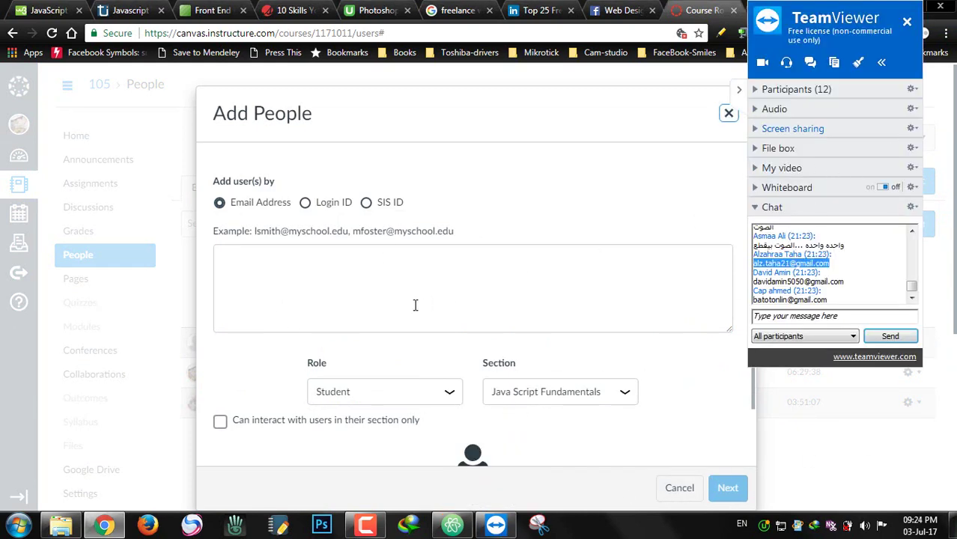
{"action": "left_click", "coordinate": [363, 286]}
{"action": "key", "text": "ctrl+v"}
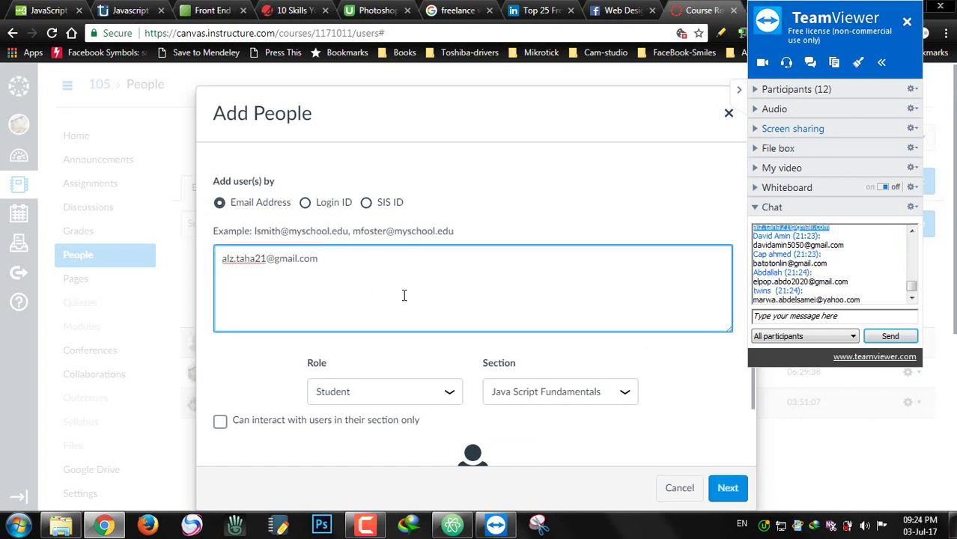
{"action": "type", "text": ","}
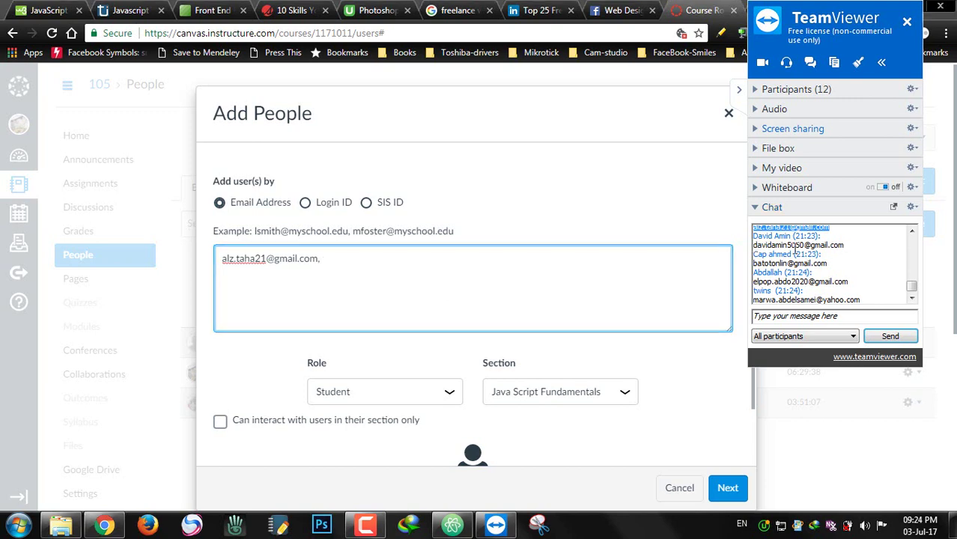
Copy the second participant's email from the chat and append it with a comma to the list of people to add
{"action": "left_click_drag", "start_coordinate": [844, 245], "coordinate": [748, 247]}
{"action": "key", "text": "ctrl+c"}
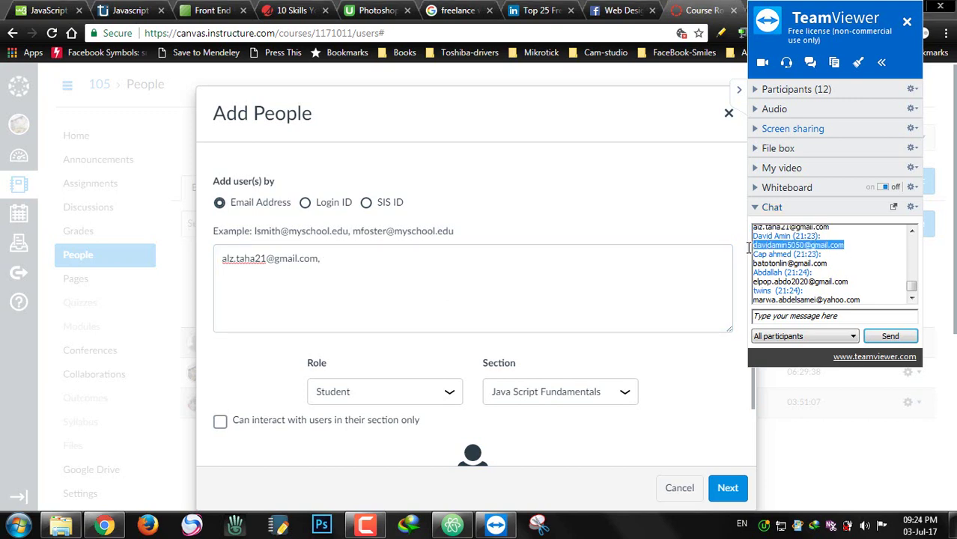
{"action": "left_click", "coordinate": [387, 261]}
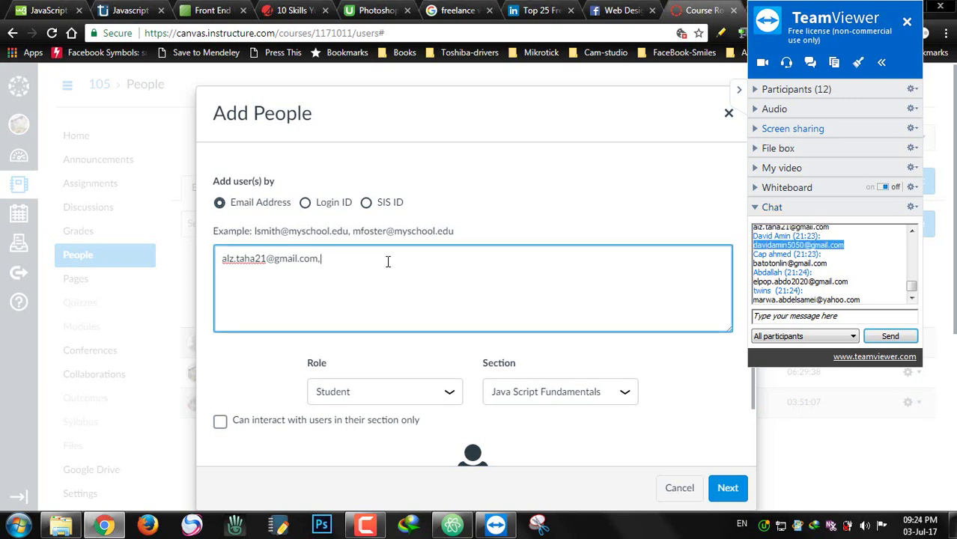
{"action": "key", "text": "ctrl+v"}
{"action": "type", "text": ","}
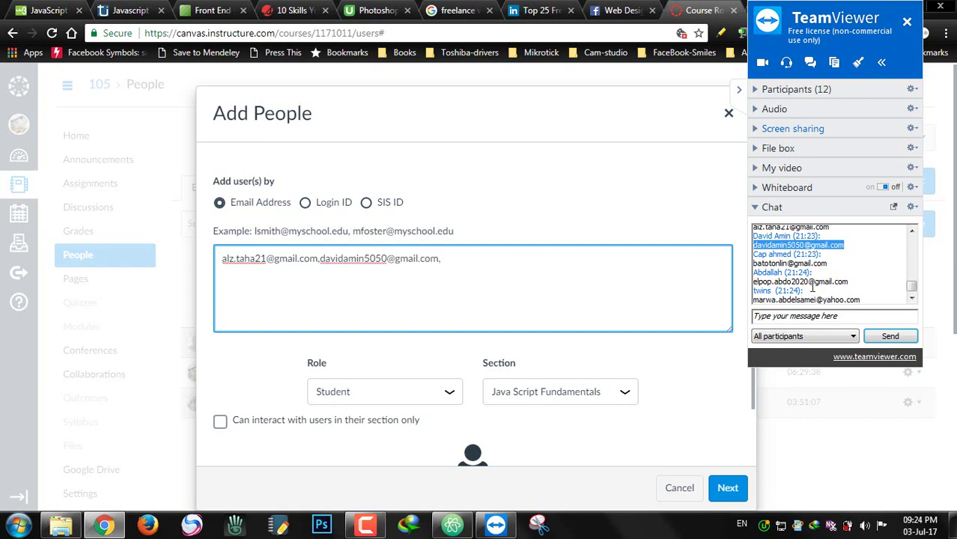
Copy the third participant's email from the chat and append it with a comma to the list of people to add
{"action": "left_click", "coordinate": [830, 262]}
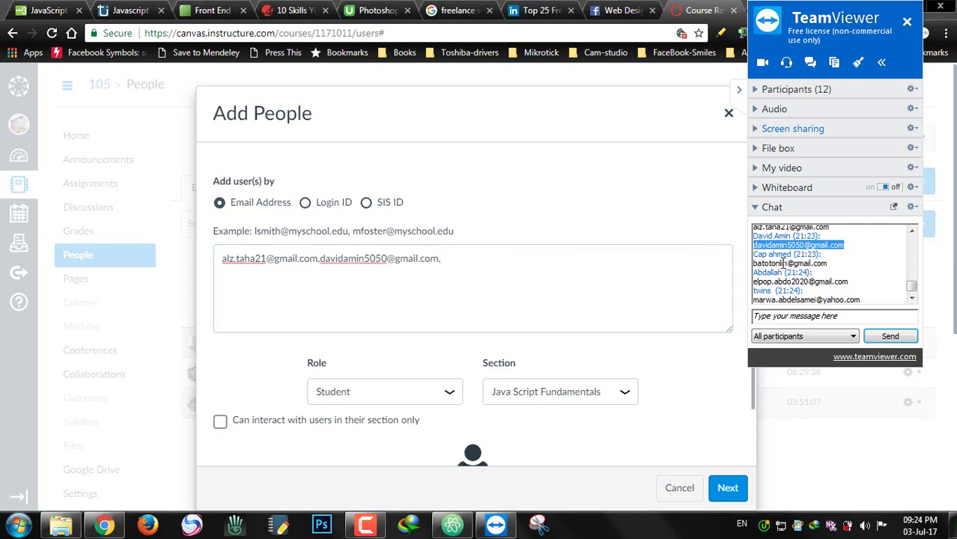
{"action": "left_click_drag", "start_coordinate": [754, 262], "coordinate": [829, 264]}
{"action": "key", "text": "ctrl+c"}
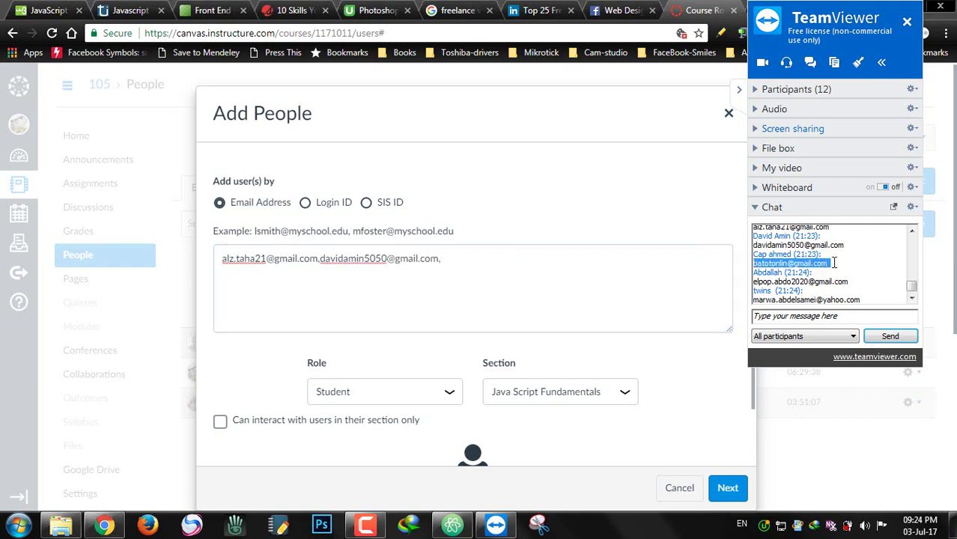
{"action": "left_click", "coordinate": [474, 257]}
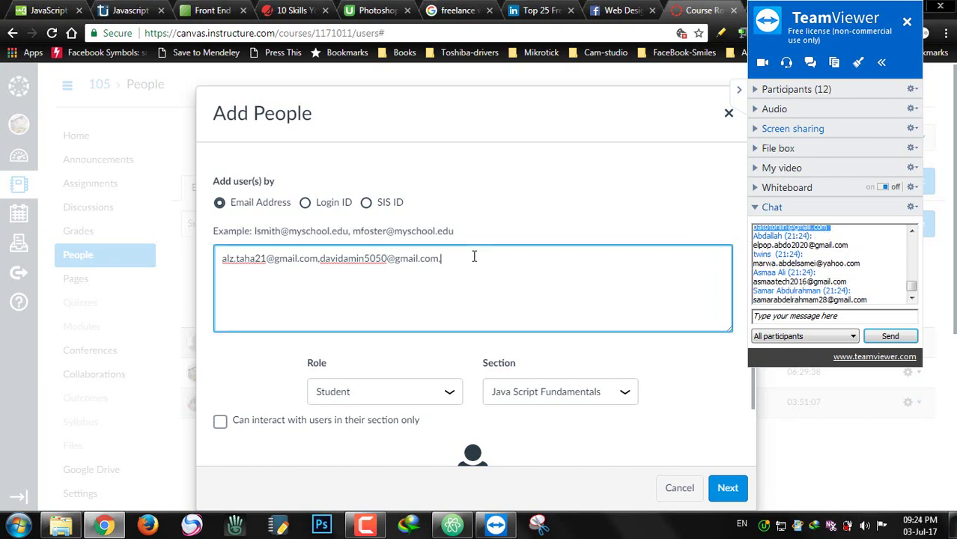
{"action": "key", "text": "ctrl+v"}
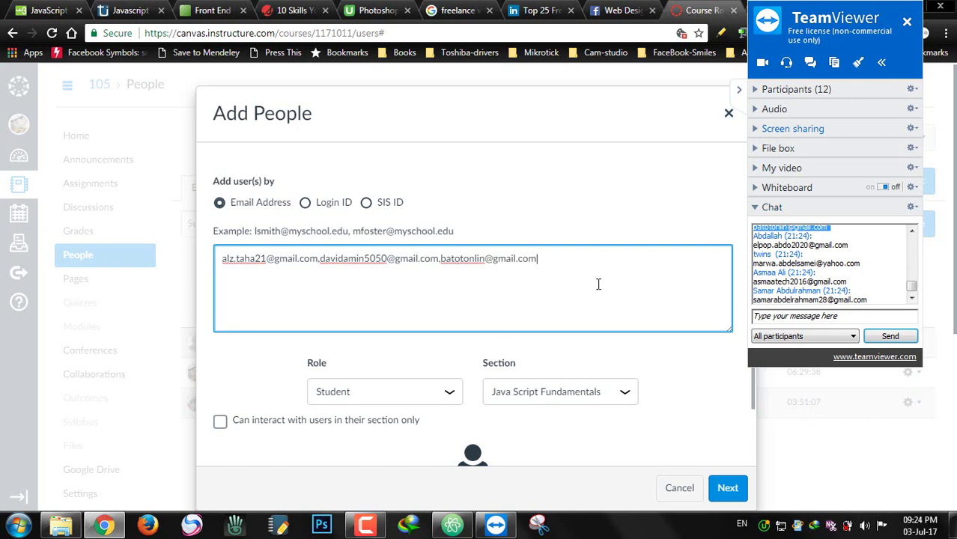
{"action": "type", "text": ","}
Copy the fourth participant's email from the chat and append it with a comma to the list of people to add
{"action": "left_click", "coordinate": [801, 244]}
{"action": "double_click", "coordinate": [840, 246]}
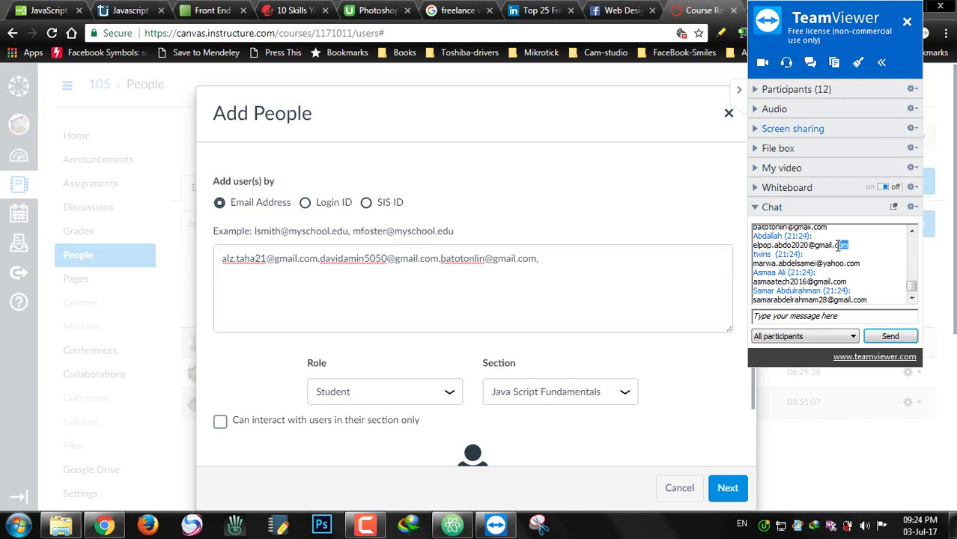
{"action": "left_click_drag", "start_coordinate": [838, 247], "coordinate": [754, 247]}
{"action": "key", "text": "ctrl+c"}
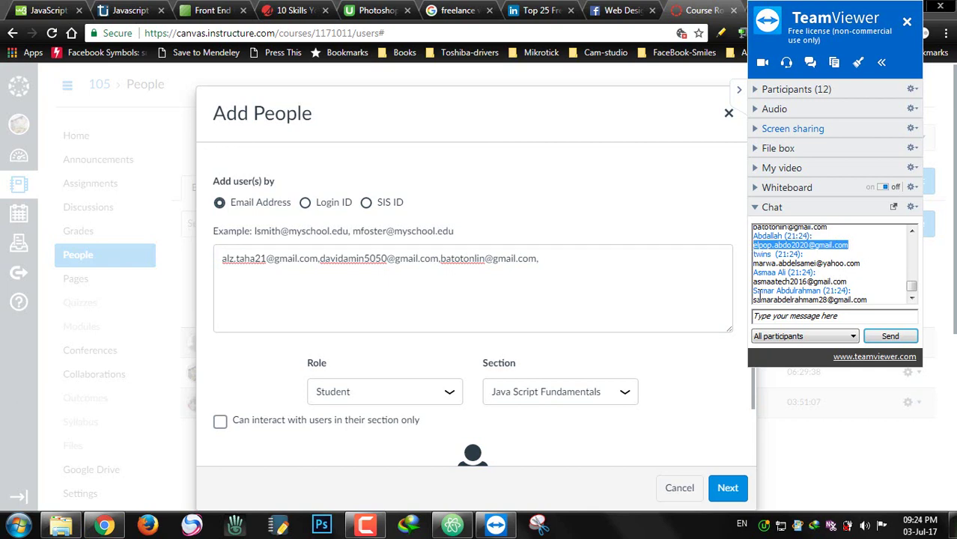
{"action": "left_click", "coordinate": [580, 264]}
{"action": "key", "text": "ctrl+v"}
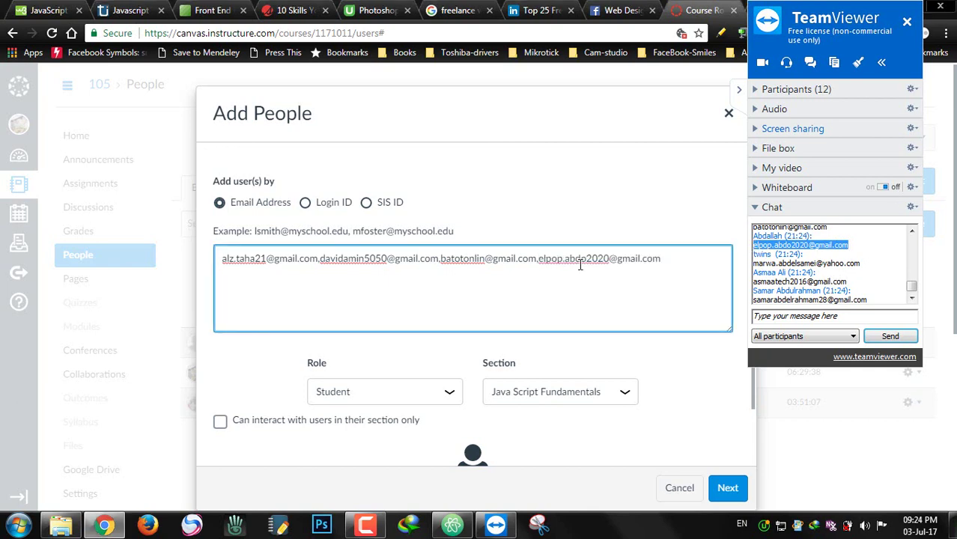
{"action": "type", "text": ","}
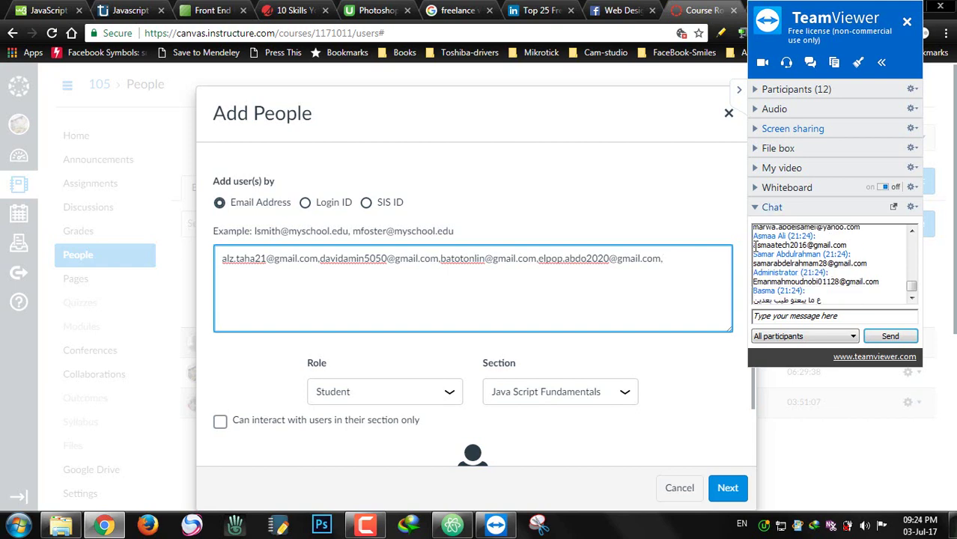
Copy the fifth participant's email from the chat and append it to the list of people to add
{"action": "left_click_drag", "start_coordinate": [861, 229], "coordinate": [756, 251]}
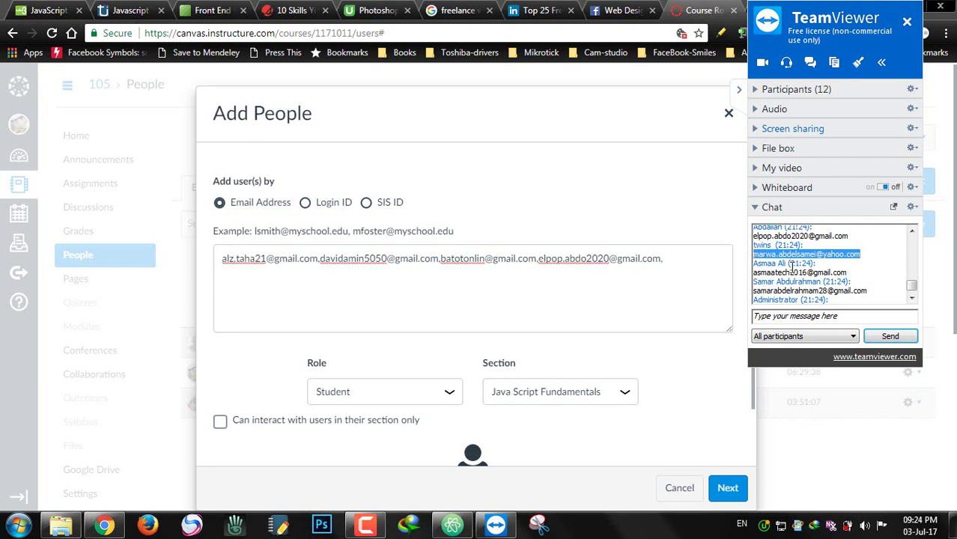
{"action": "left_click", "coordinate": [517, 298]}
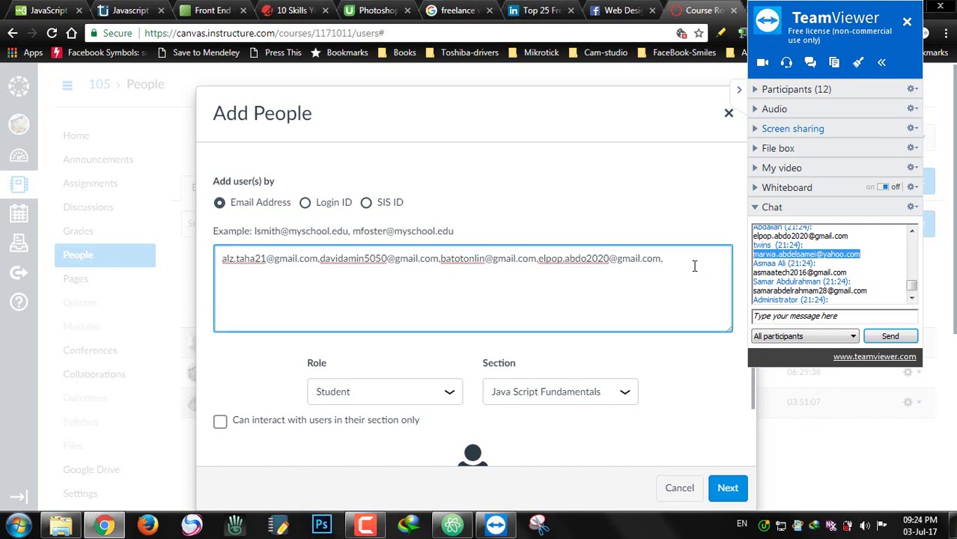
{"action": "key", "text": "ctrl+v"}
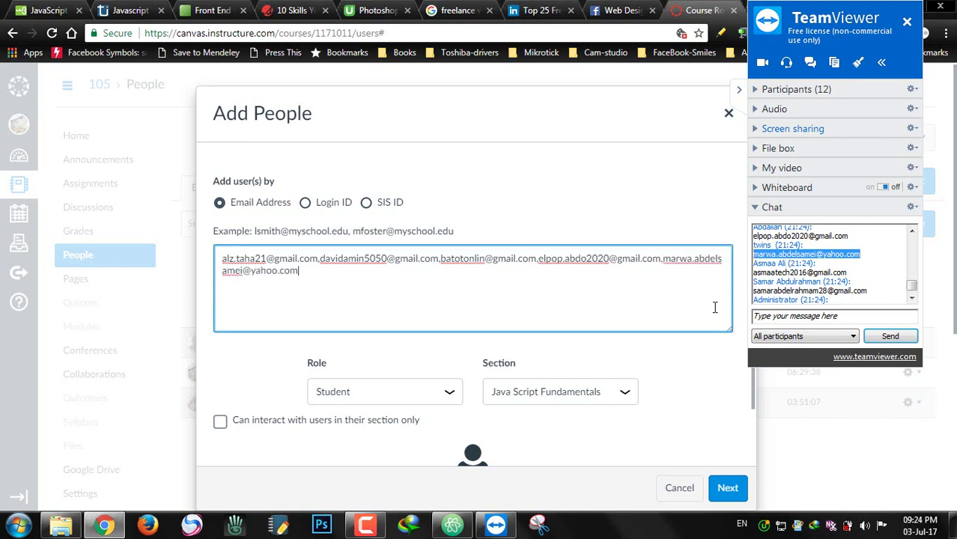
Copy the sixth participant's email from the chat and append it with a comma to the list of people to add
{"action": "left_click", "coordinate": [787, 269]}
{"action": "left_click_drag", "start_coordinate": [829, 268], "coordinate": [751, 271]}
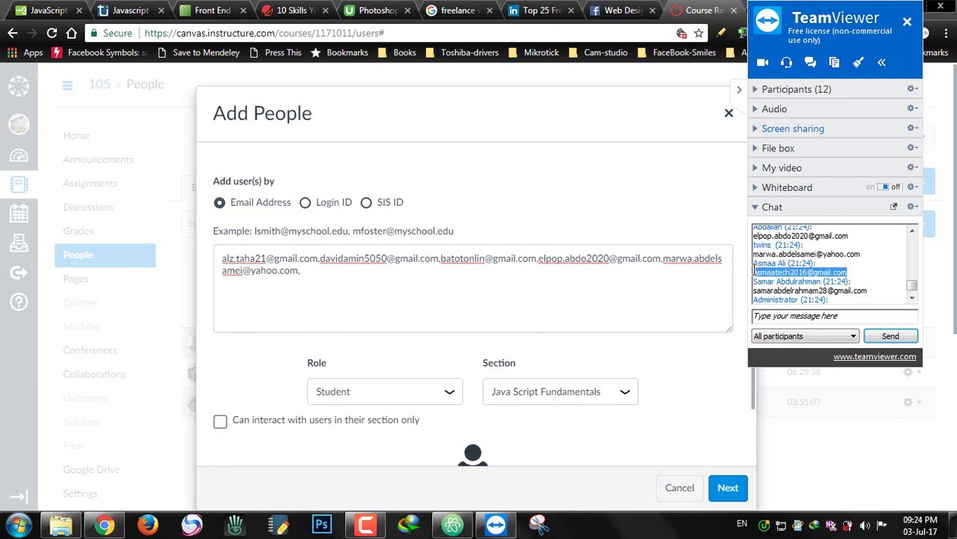
{"action": "left_click", "coordinate": [452, 291]}
{"action": "key", "text": "ctrl+v"}
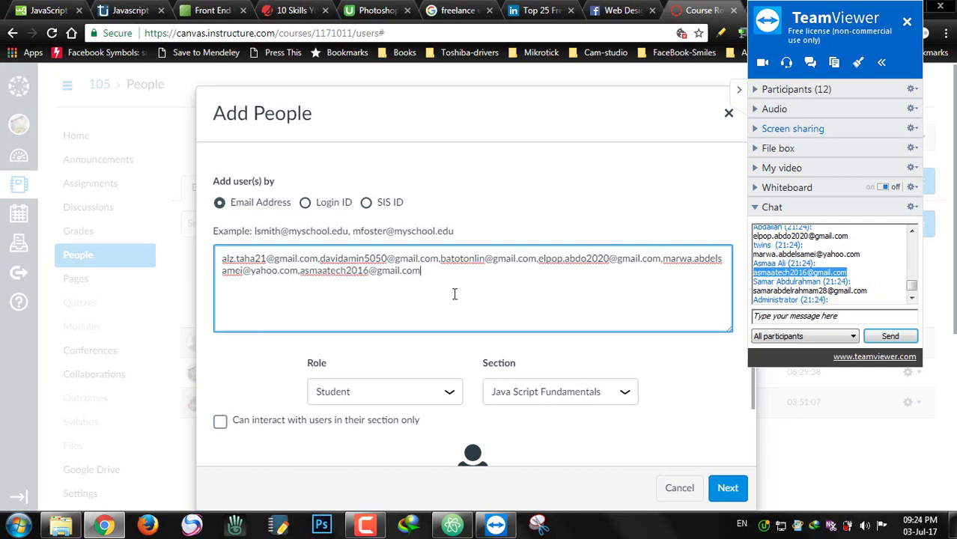
{"action": "type", "text": ","}
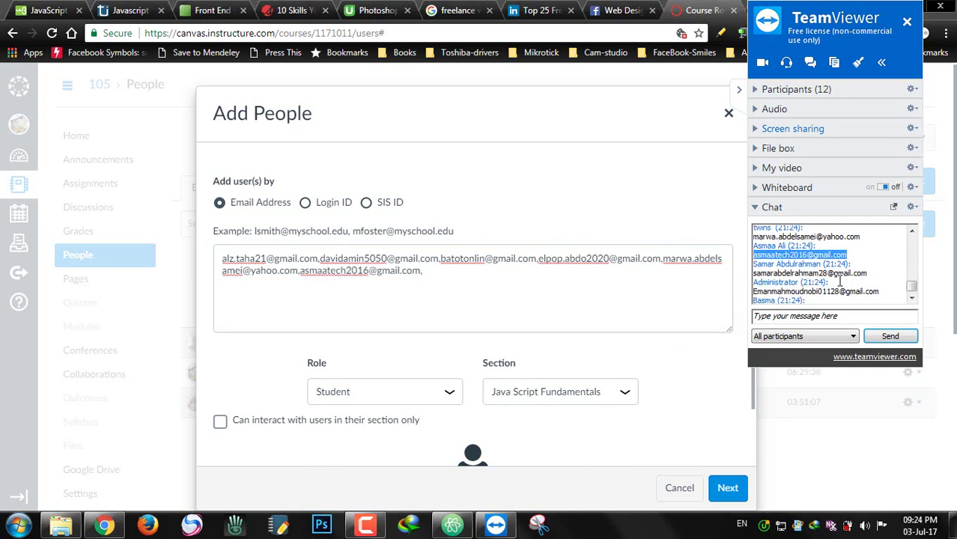
Copy the seventh participant's email from the chat and append it with a comma to the list of people to add
{"action": "left_click_drag", "start_coordinate": [865, 263], "coordinate": [755, 262]}
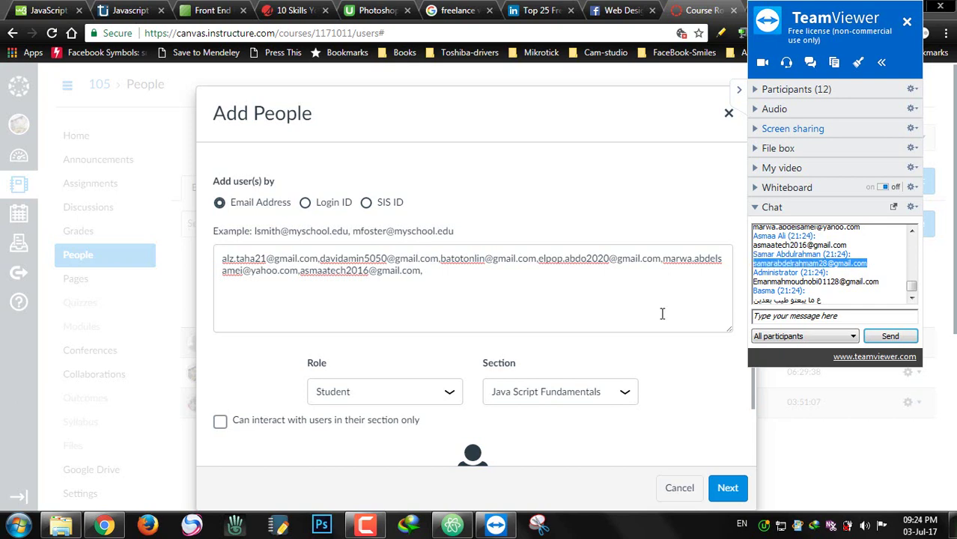
{"action": "left_click", "coordinate": [520, 280]}
{"action": "key", "text": "ctrl+v"}
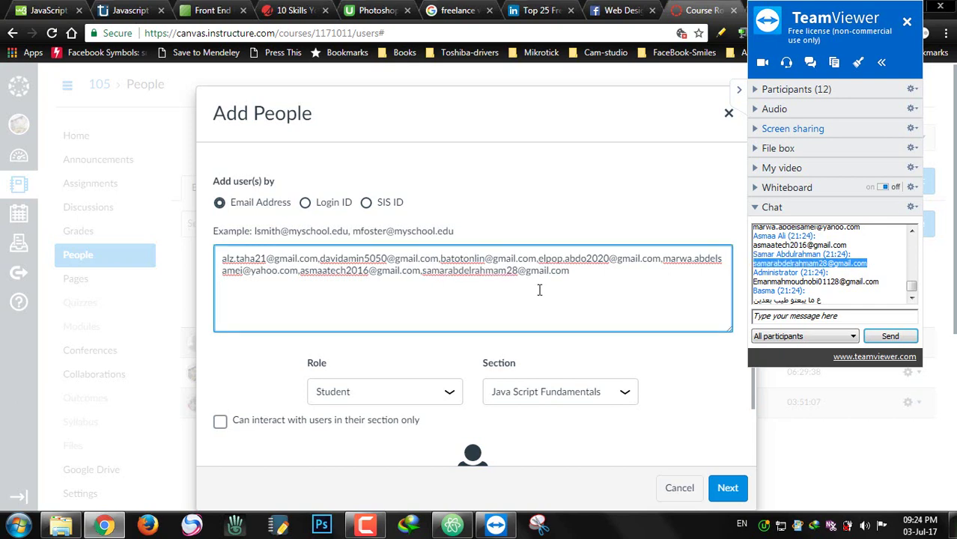
{"action": "type", "text": ","}
Copy the eighth participant's email from the chat and append it with a comma to the list of people to add
{"action": "left_click", "coordinate": [862, 263]}
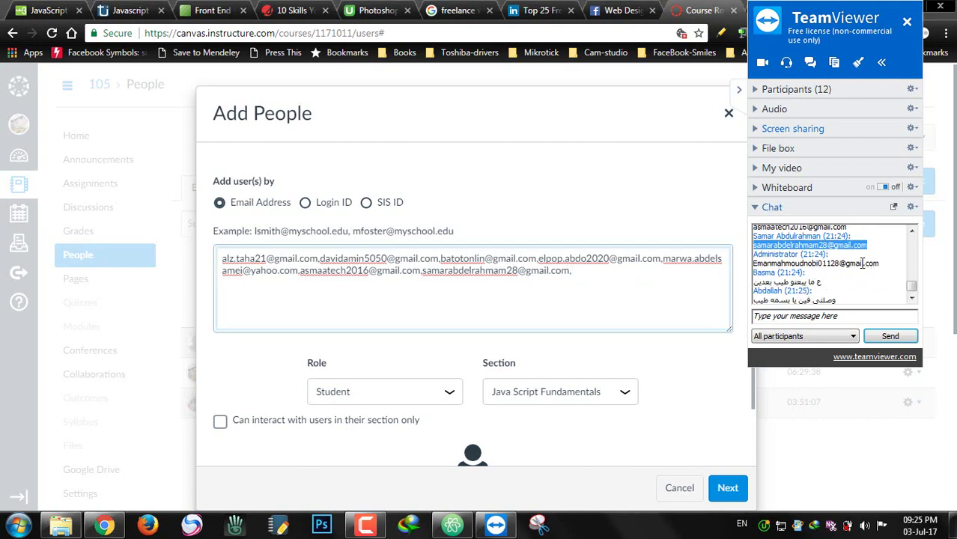
{"action": "left_click_drag", "start_coordinate": [863, 263], "coordinate": [756, 264]}
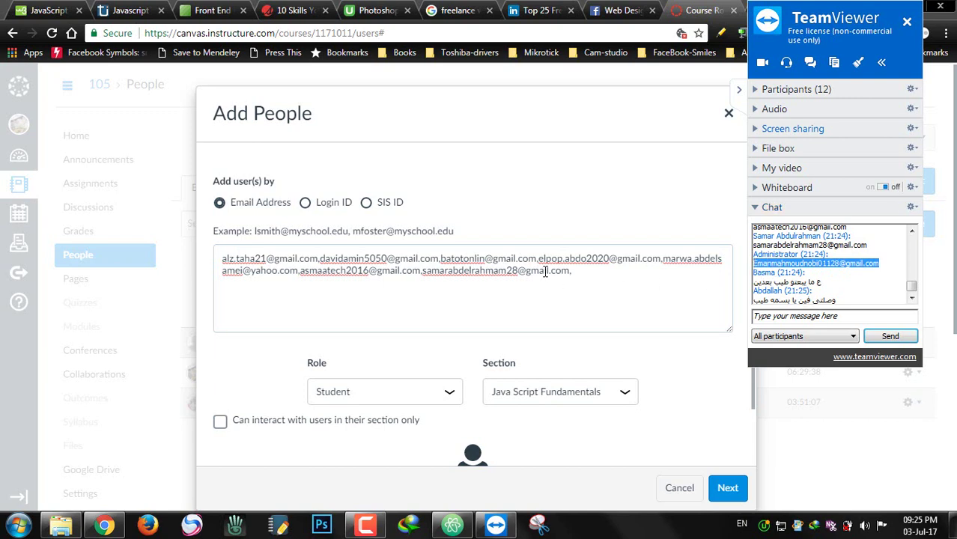
{"action": "left_click", "coordinate": [603, 276]}
{"action": "key", "text": "ctrl+v"}
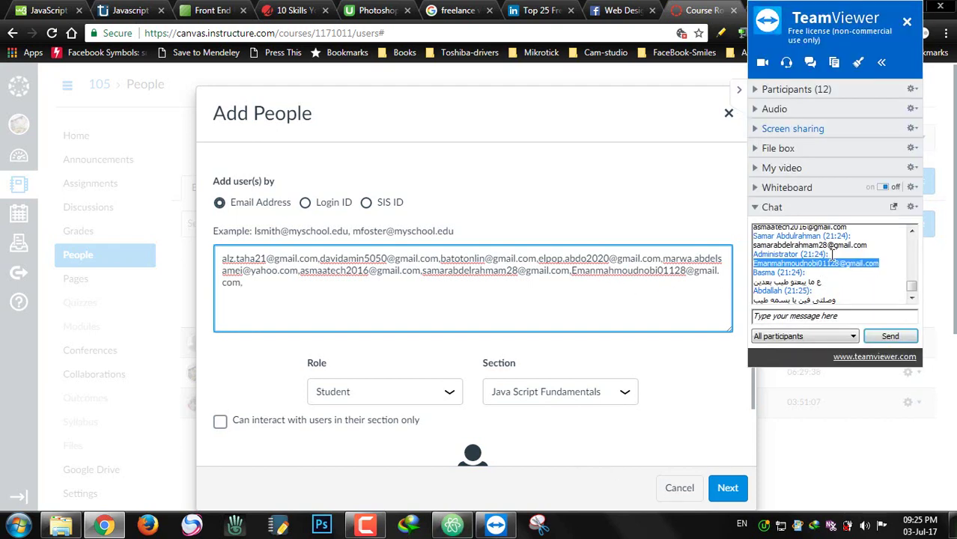
{"action": "left_click", "coordinate": [832, 262]}
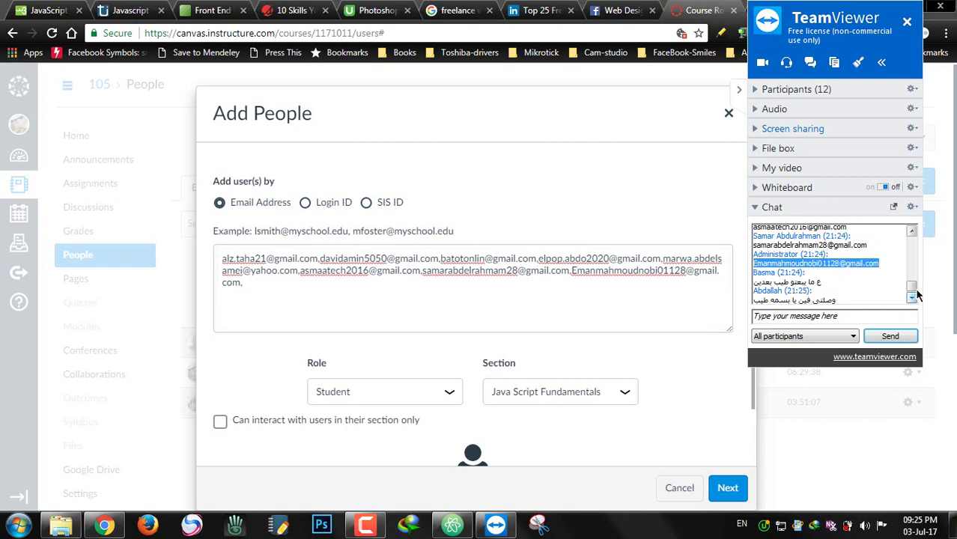
{"action": "left_click", "coordinate": [825, 316]}
{"action": "left_click", "coordinate": [402, 291]}
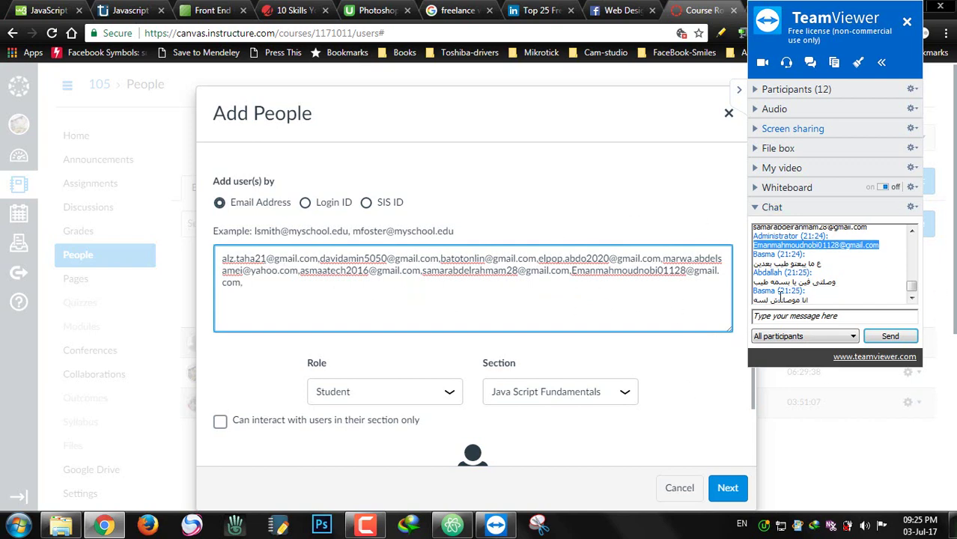
{"action": "left_click", "coordinate": [912, 299]}
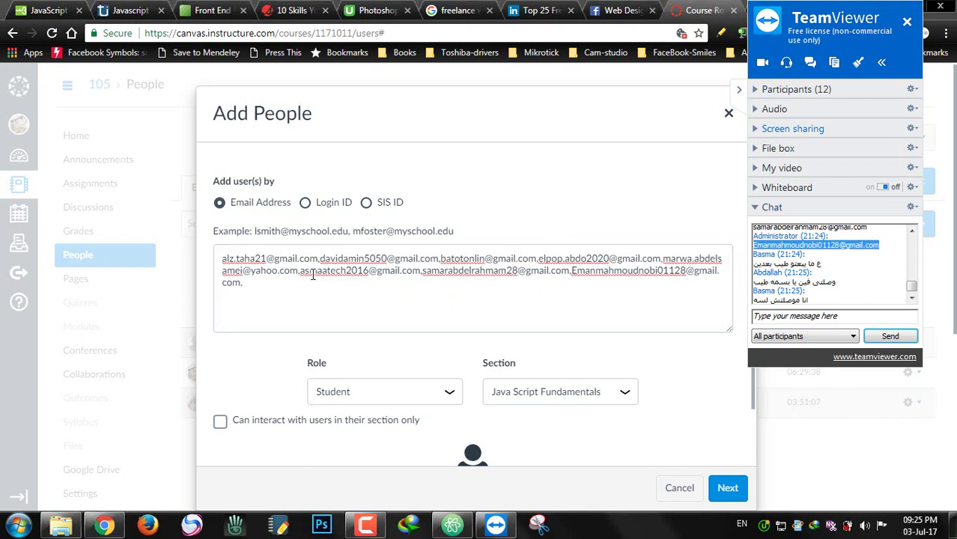
{"action": "left_click", "coordinate": [375, 260]}
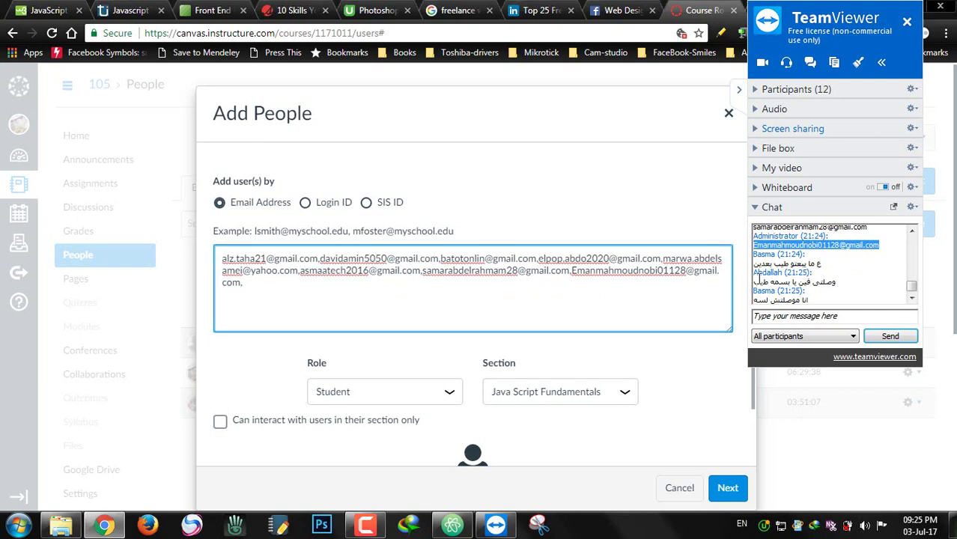
{"action": "left_click", "coordinate": [266, 259]}
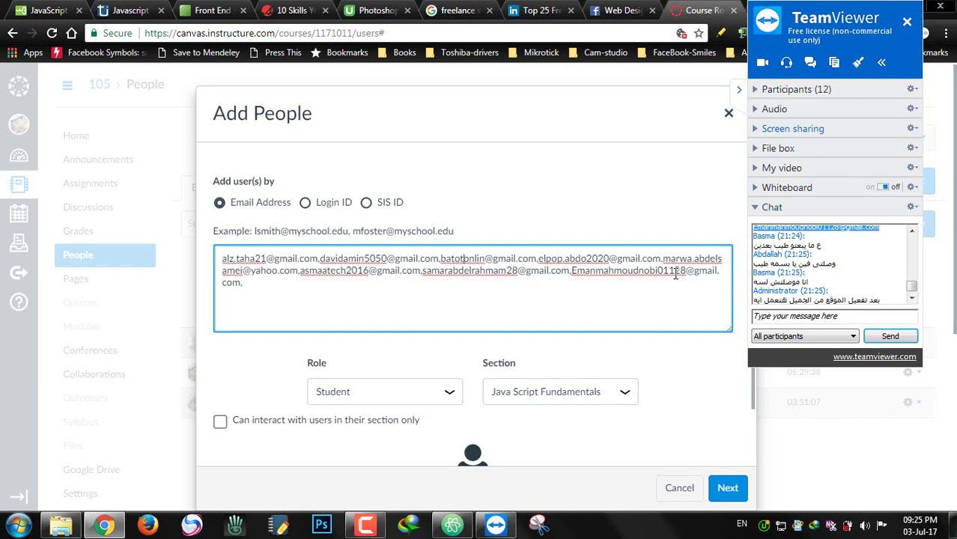
Validate the entered emails and add those users to the Java Script Fundamentals section with the Student role
{"action": "left_click", "coordinate": [912, 298]}
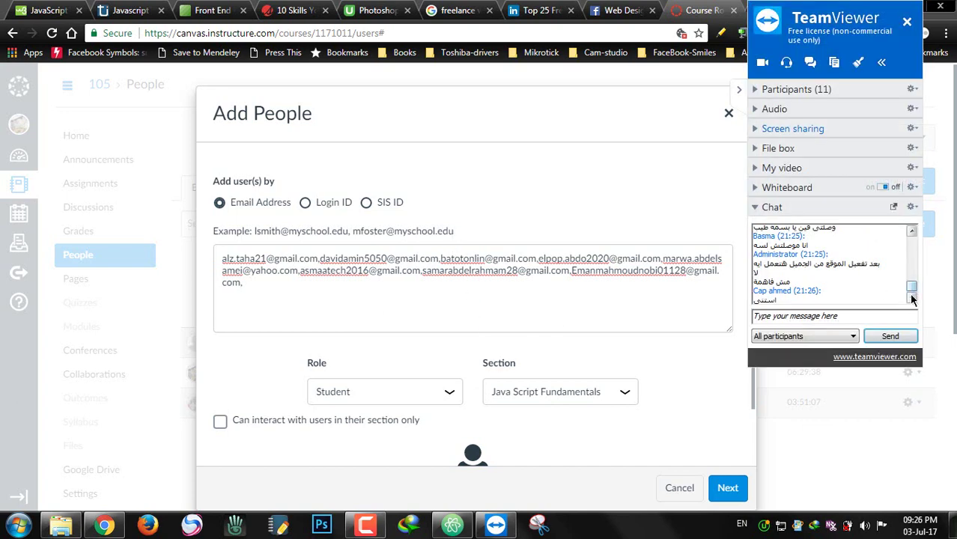
{"action": "left_click", "coordinate": [727, 488]}
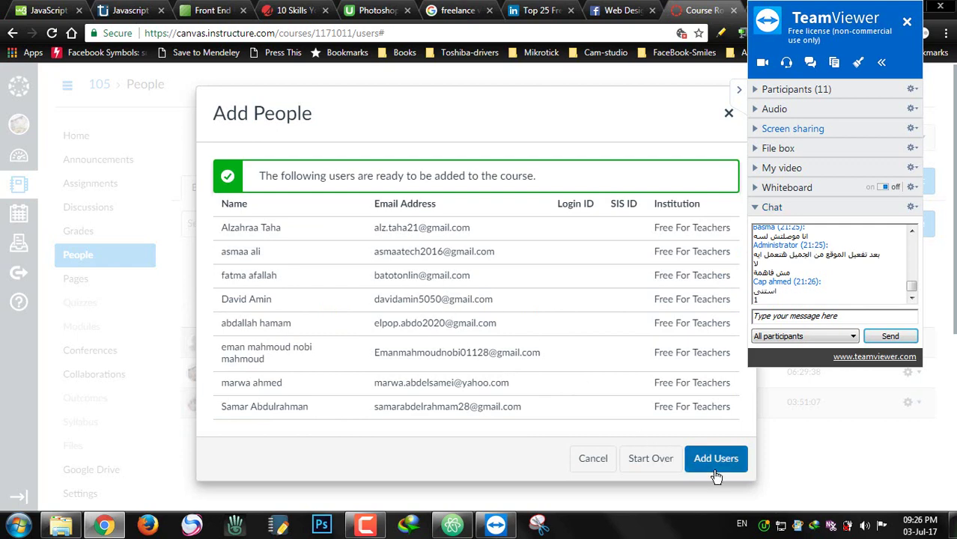
{"action": "left_click", "coordinate": [714, 462]}
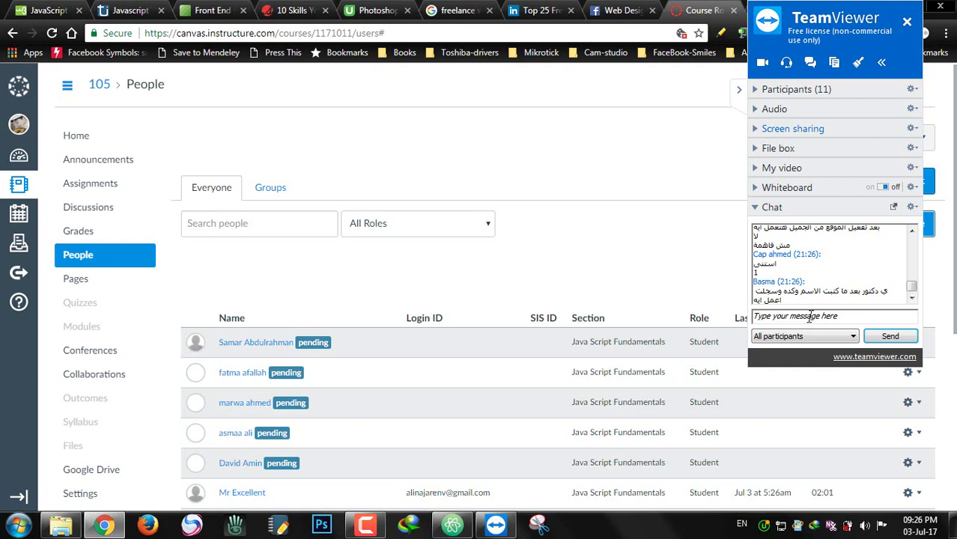
{"action": "left_click", "coordinate": [811, 316]}
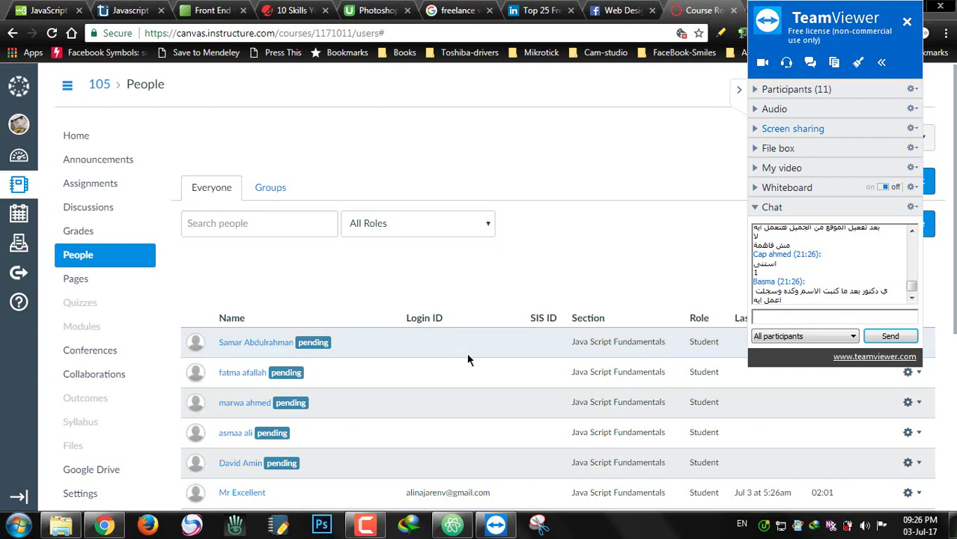
{"action": "left_click", "coordinate": [606, 266]}
{"action": "scroll", "coordinate": [608, 262], "scroll_direction": "down", "scroll_amount": 2}
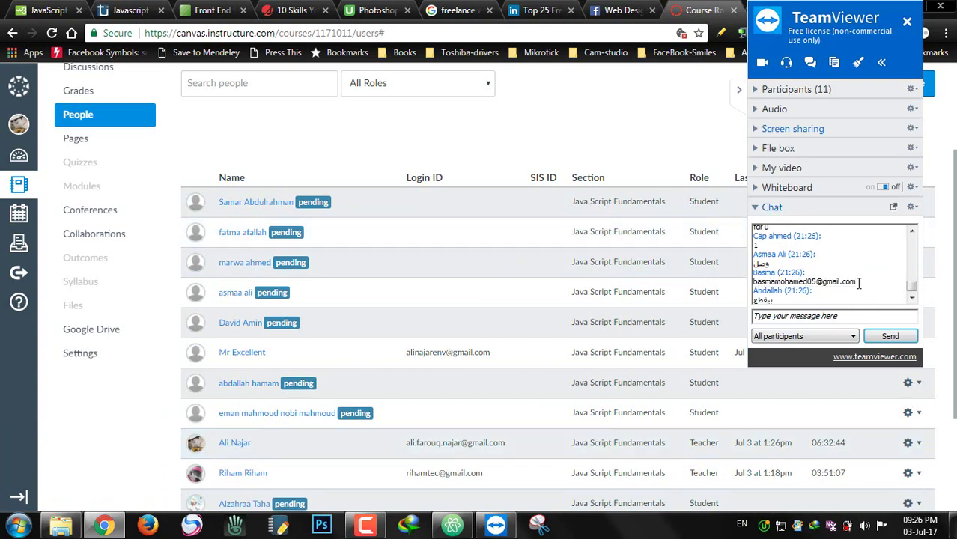
Copy the ninth participant's email from the chat and add that person to the Java Script Fundamentals section as a Student
{"action": "left_click_drag", "start_coordinate": [855, 282], "coordinate": [754, 272]}
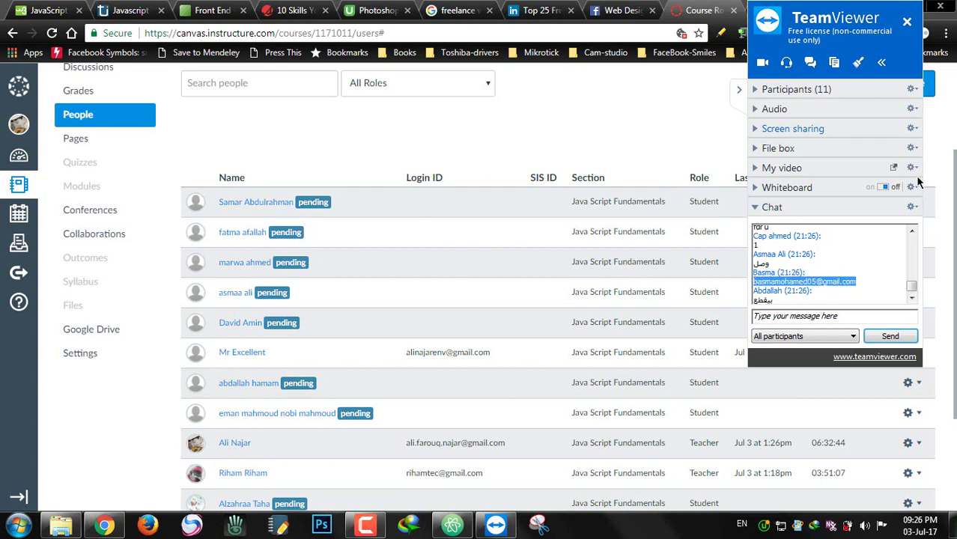
{"action": "left_click", "coordinate": [739, 89]}
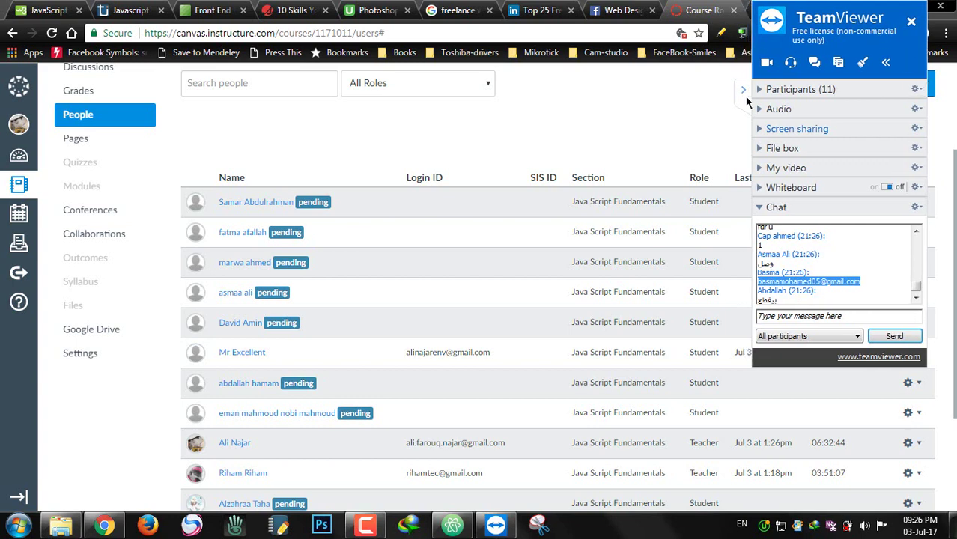
{"action": "left_click", "coordinate": [899, 86]}
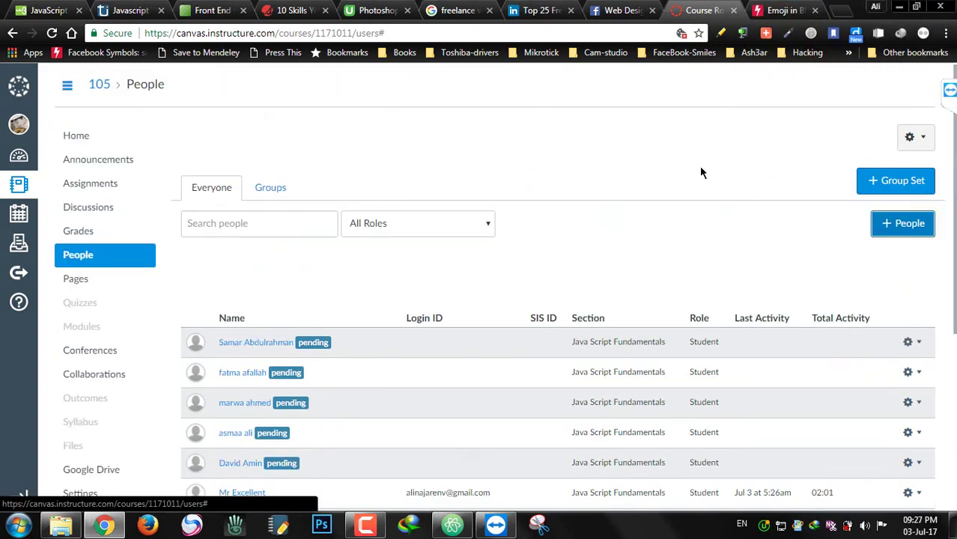
{"action": "left_click", "coordinate": [391, 264]}
{"action": "key", "text": "ctrl+v"}
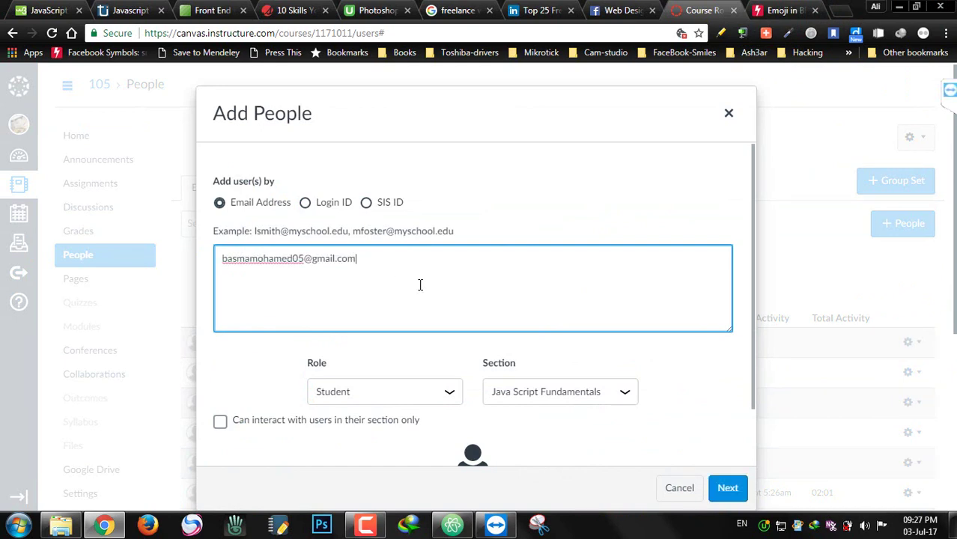
{"action": "left_click", "coordinate": [728, 488]}
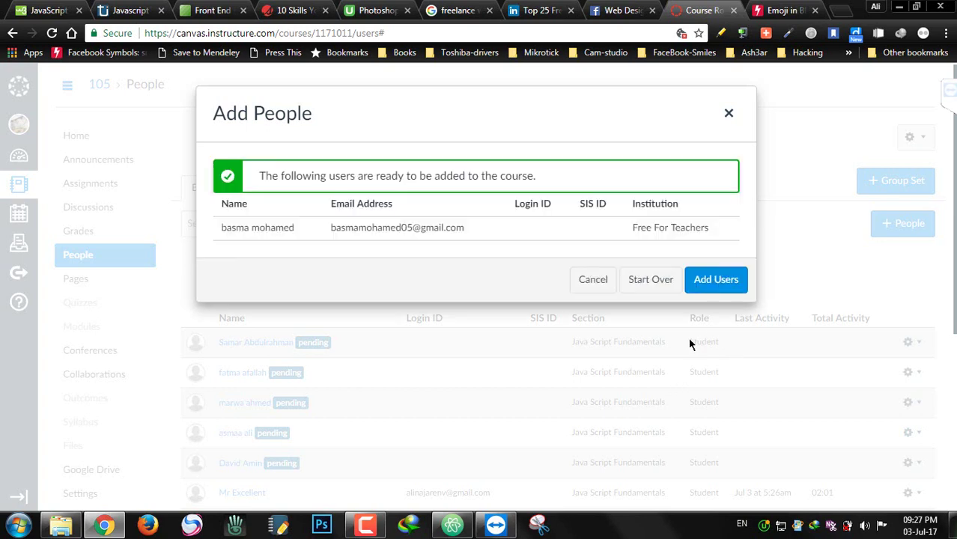
{"action": "left_click", "coordinate": [718, 282]}
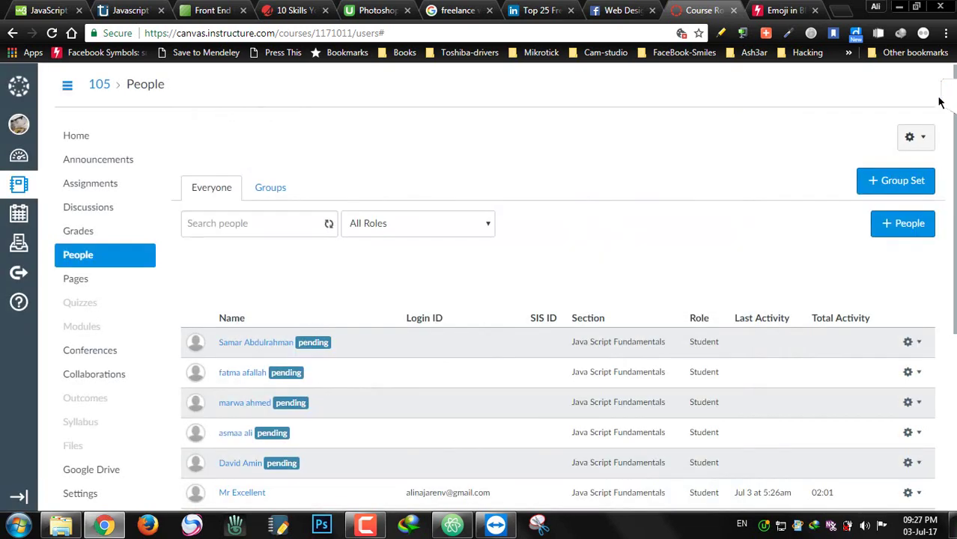
Reopen the TeamViewer chat and check the course's people list for the participant just added
{"action": "left_click", "coordinate": [948, 92]}
{"action": "left_click_drag", "start_coordinate": [753, 282], "coordinate": [846, 285]}
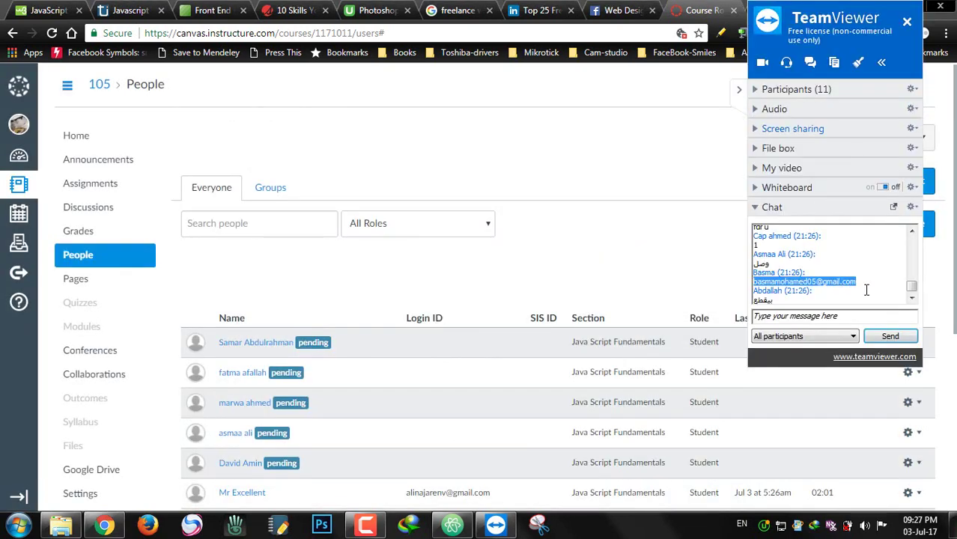
{"action": "left_click", "coordinate": [866, 289]}
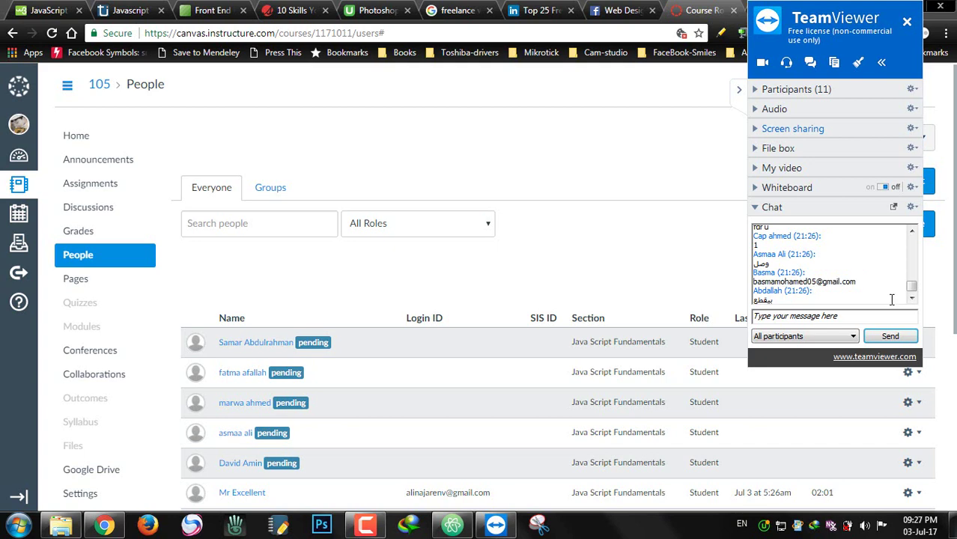
{"action": "scroll", "coordinate": [516, 286], "scroll_direction": "down", "scroll_amount": 2}
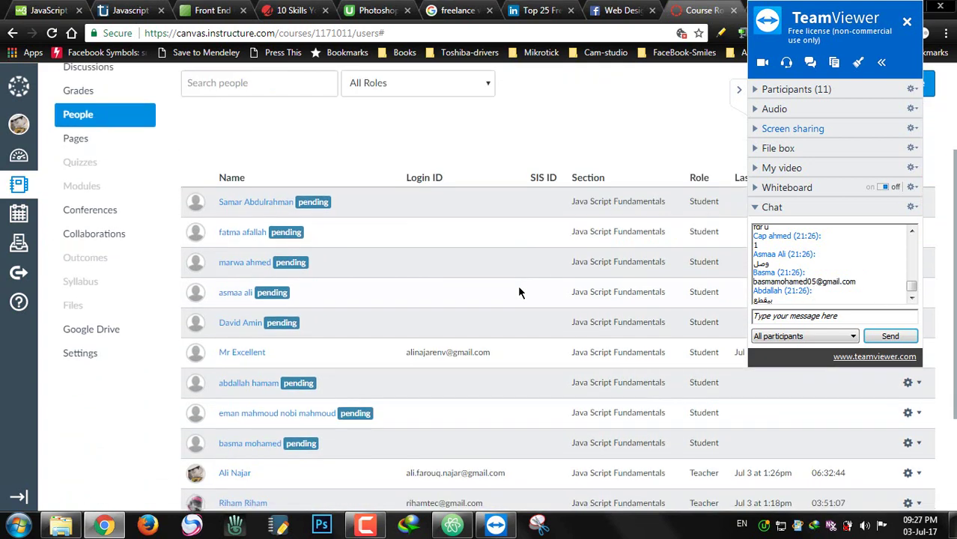
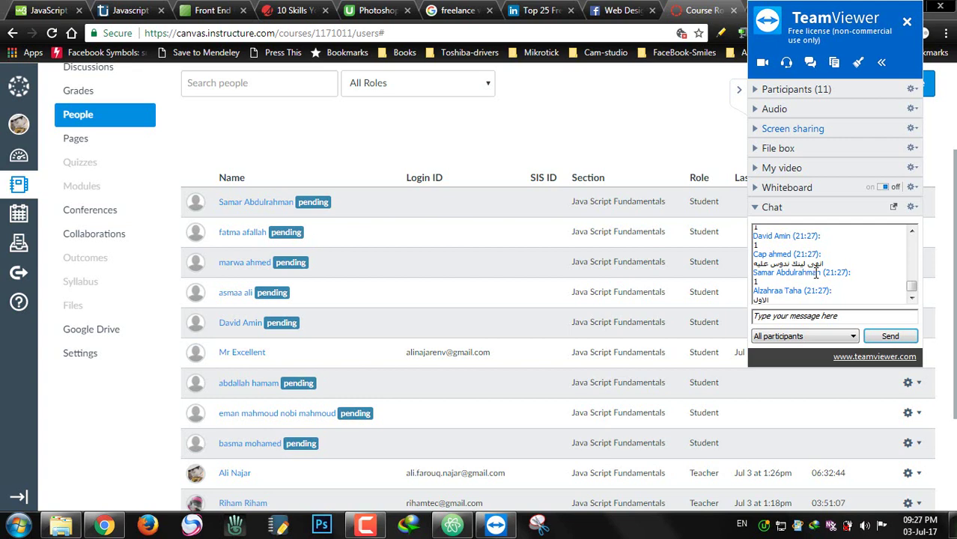
Reload the course's People page and check which students' invitations are still pending
{"action": "left_click", "coordinate": [799, 317]}
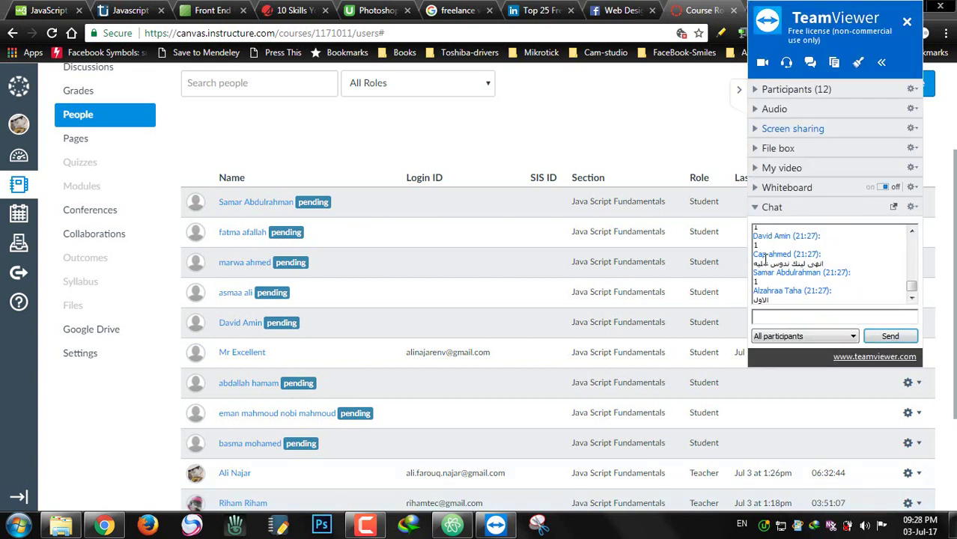
{"action": "right_click", "coordinate": [522, 131]}
{"action": "left_click", "coordinate": [549, 172]}
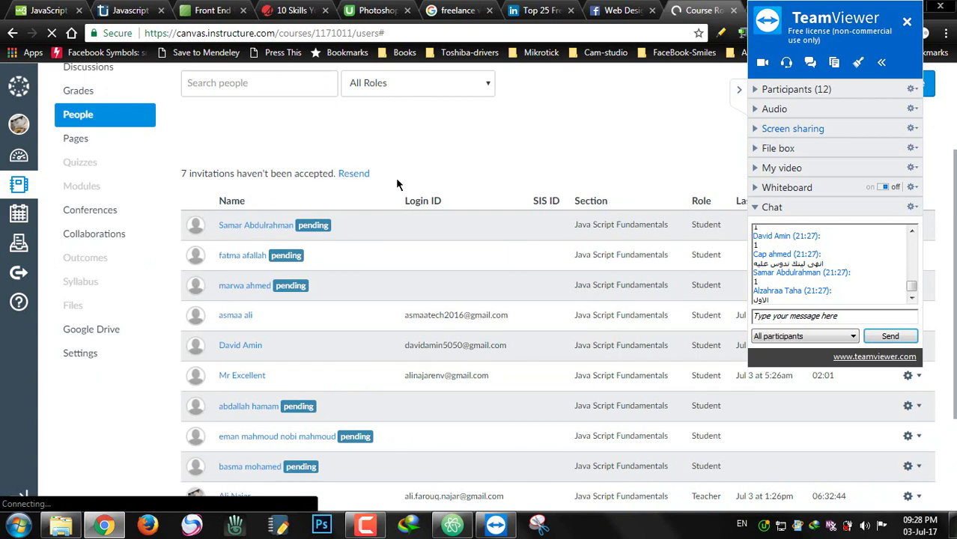
{"action": "scroll", "coordinate": [389, 224], "scroll_direction": "down", "scroll_amount": 1}
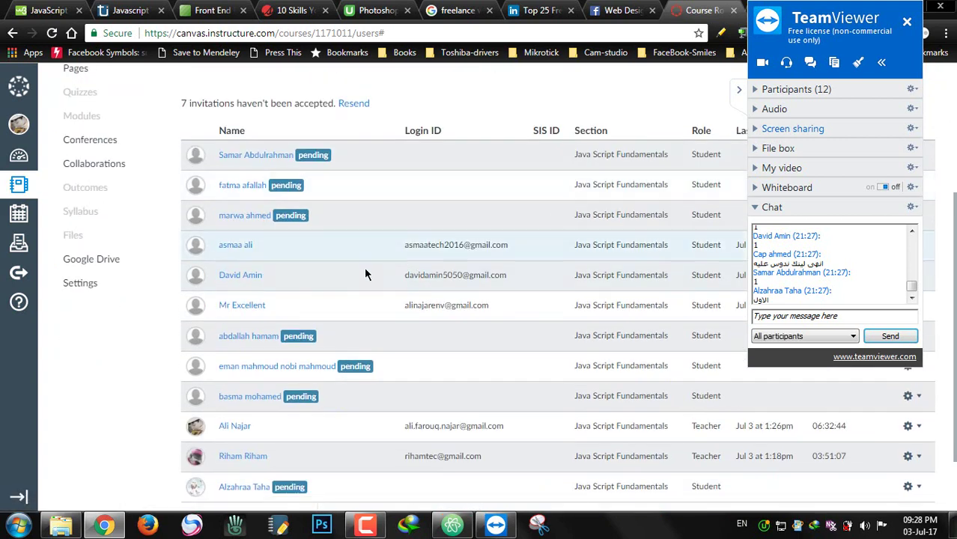
{"action": "scroll", "coordinate": [365, 352], "scroll_direction": "down", "scroll_amount": 1}
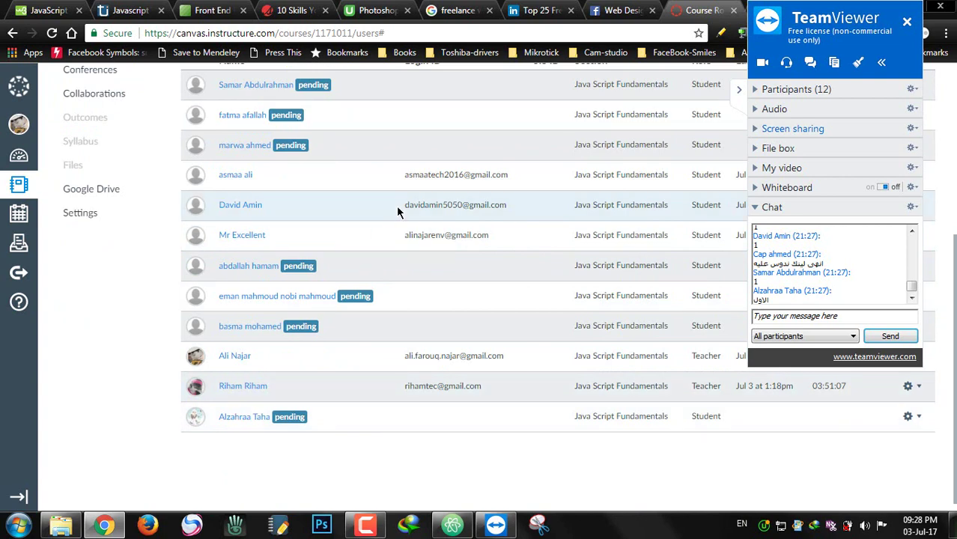
{"action": "scroll", "coordinate": [397, 211], "scroll_direction": "up", "scroll_amount": 1}
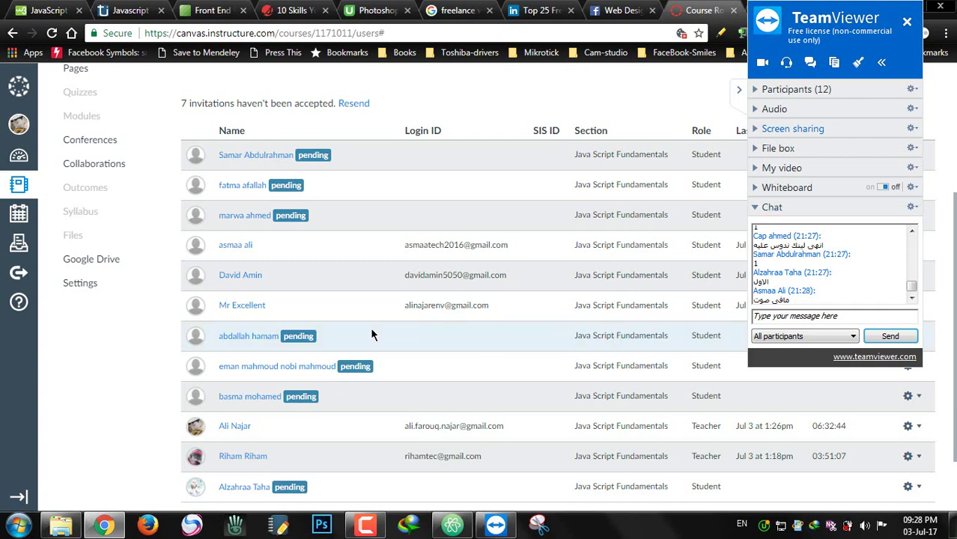
{"action": "scroll", "coordinate": [372, 328], "scroll_direction": "down", "scroll_amount": 1}
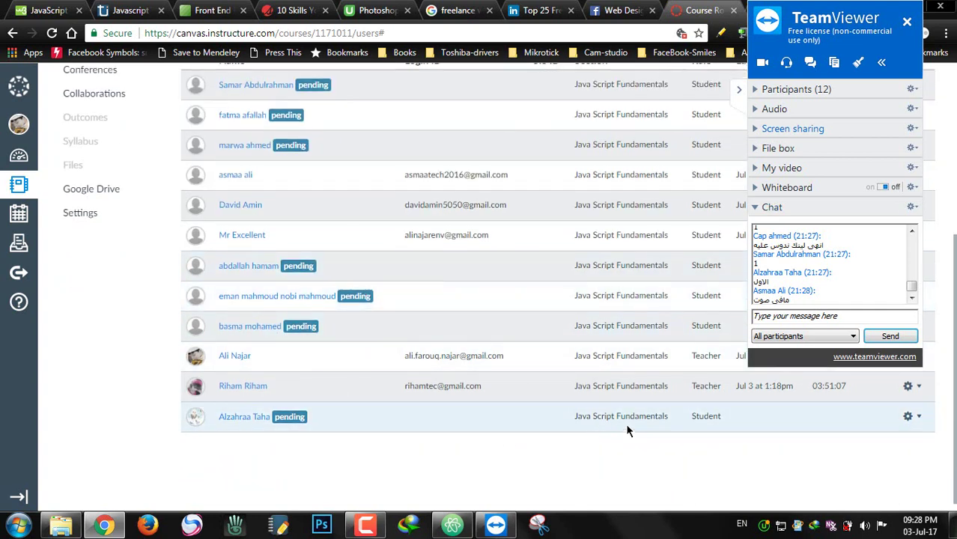
{"action": "left_click", "coordinate": [840, 316]}
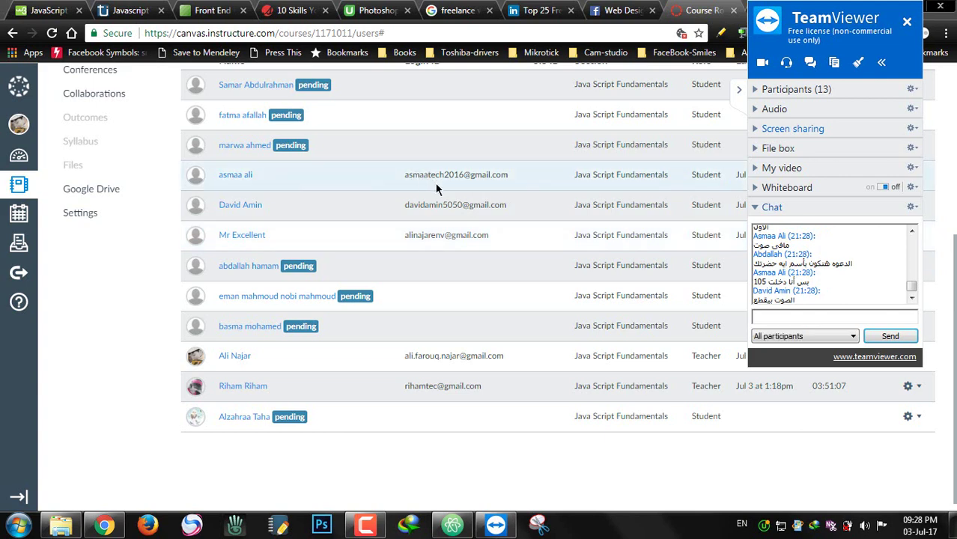
Refresh the course's people list, look through the invitation statuses and return to the chat's message field
{"action": "left_click", "coordinate": [780, 336]}
{"action": "left_click", "coordinate": [780, 336]}
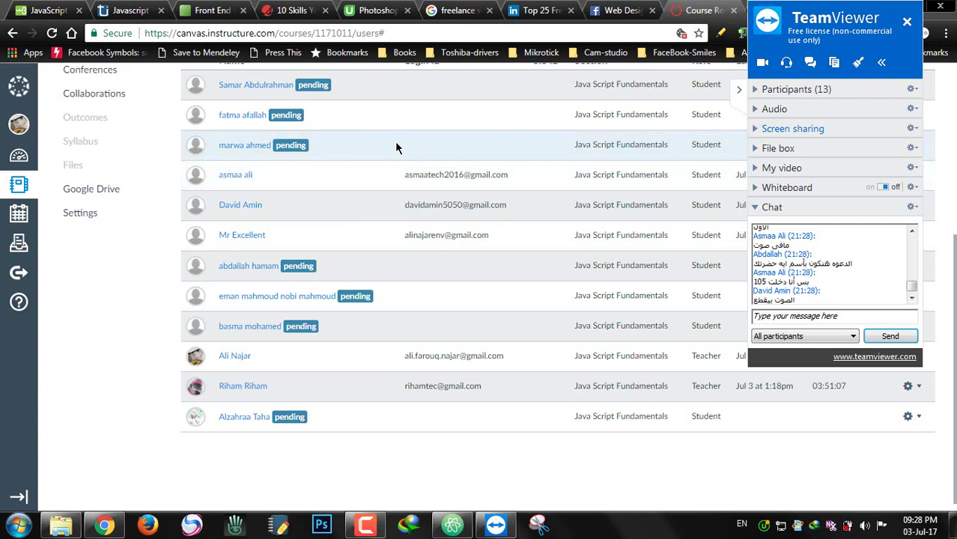
{"action": "scroll", "coordinate": [396, 147], "scroll_direction": "up", "scroll_amount": 1}
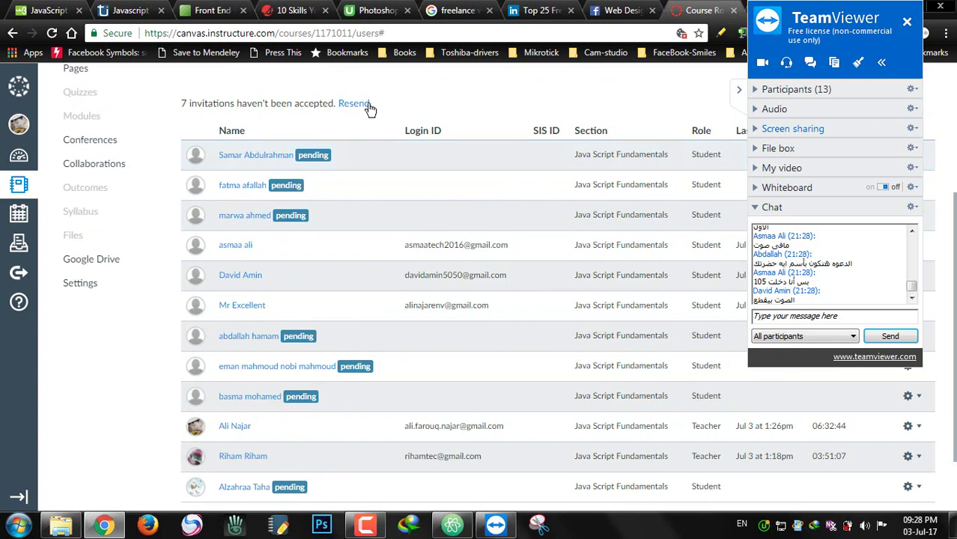
{"action": "right_click", "coordinate": [413, 77]}
{"action": "left_click", "coordinate": [438, 113]}
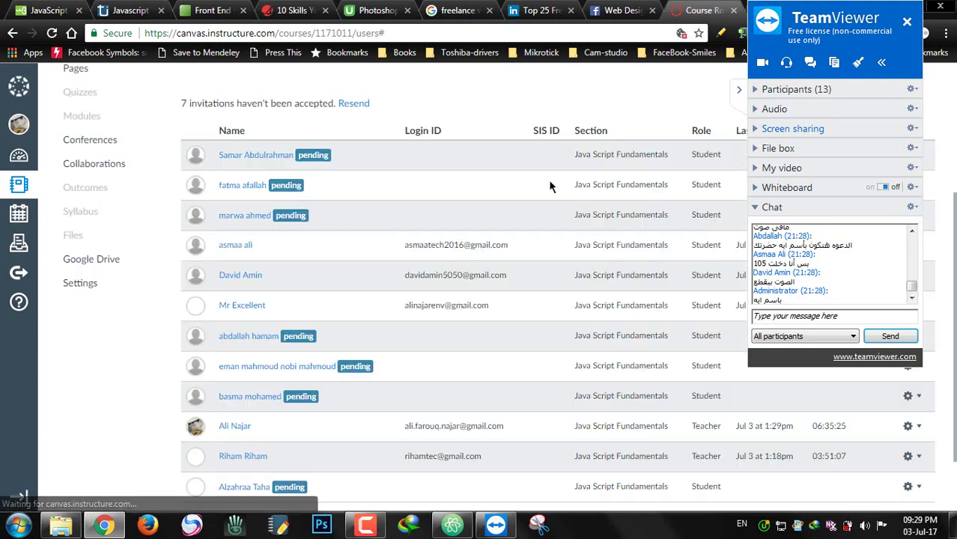
{"action": "scroll", "coordinate": [434, 192], "scroll_direction": "down", "scroll_amount": 1}
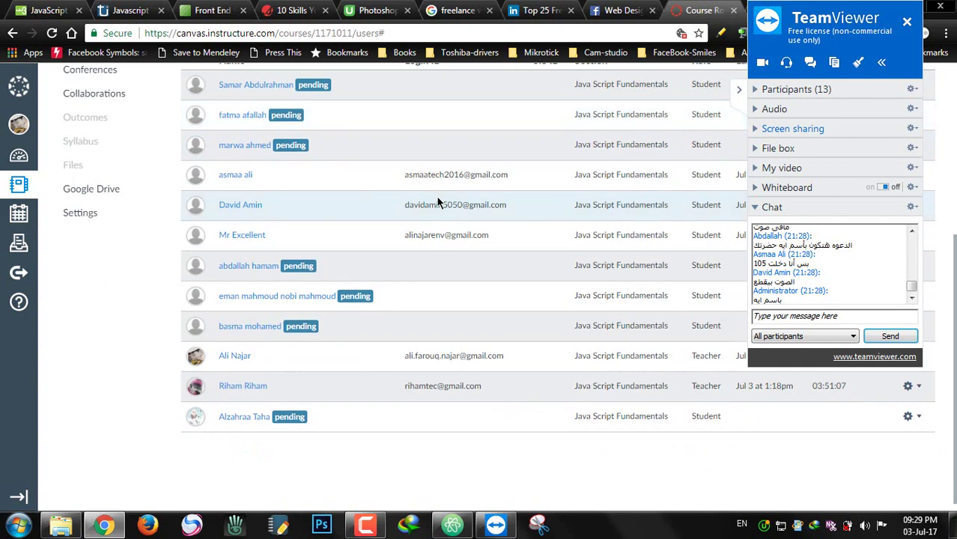
{"action": "left_click", "coordinate": [761, 315]}
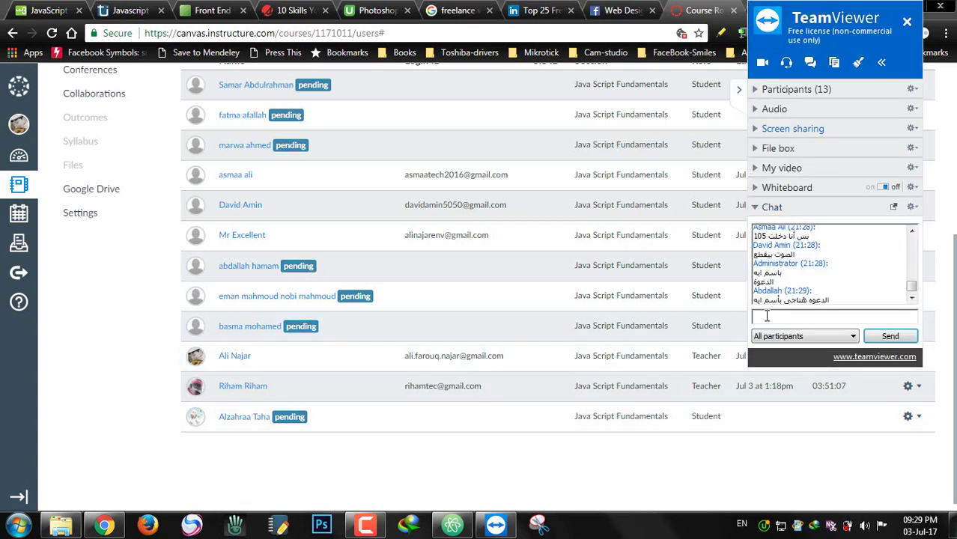
Open the Gmail inbox in place of the Facebook group page
{"action": "left_click", "coordinate": [622, 10]}
{"action": "left_click", "coordinate": [519, 32]}
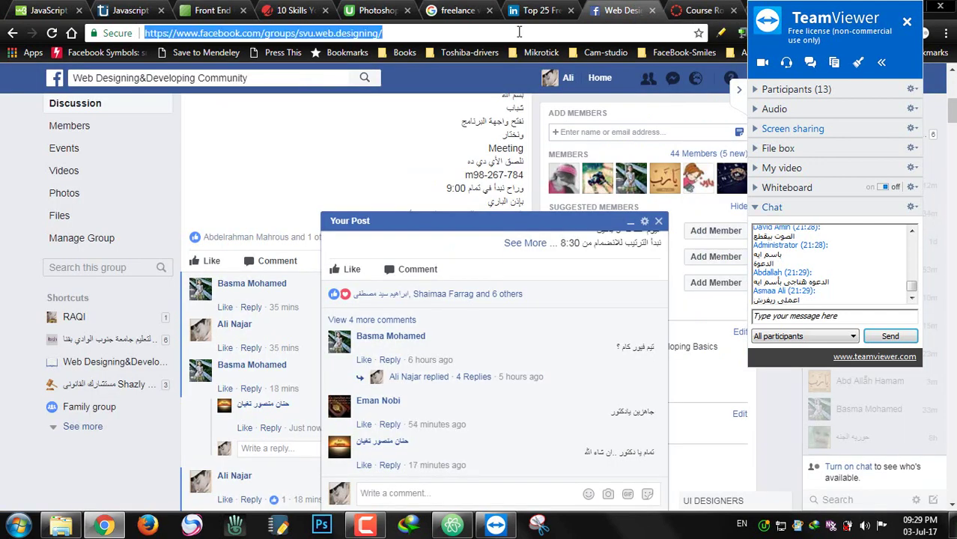
{"action": "type", "text": "ma"}
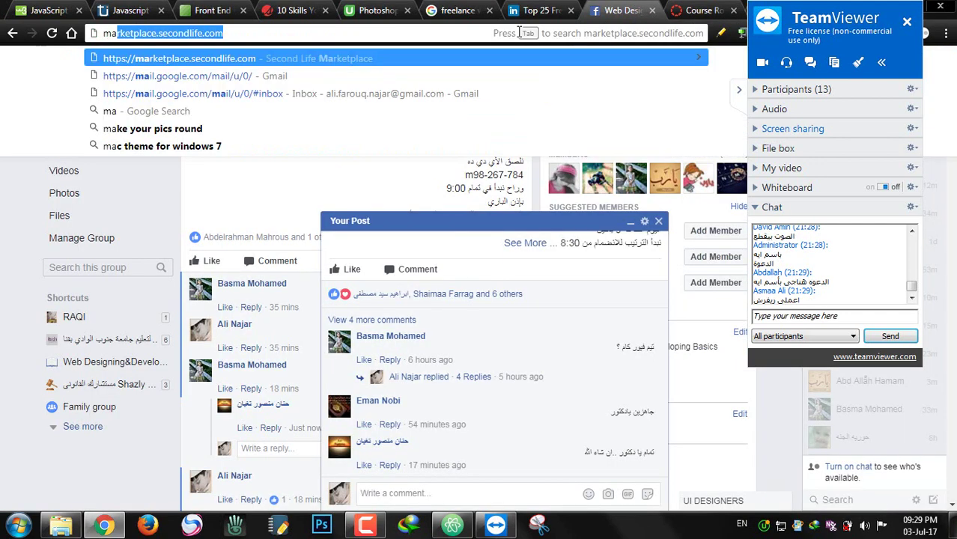
{"action": "type", "text": "il.google.com/mail/u/0/"}
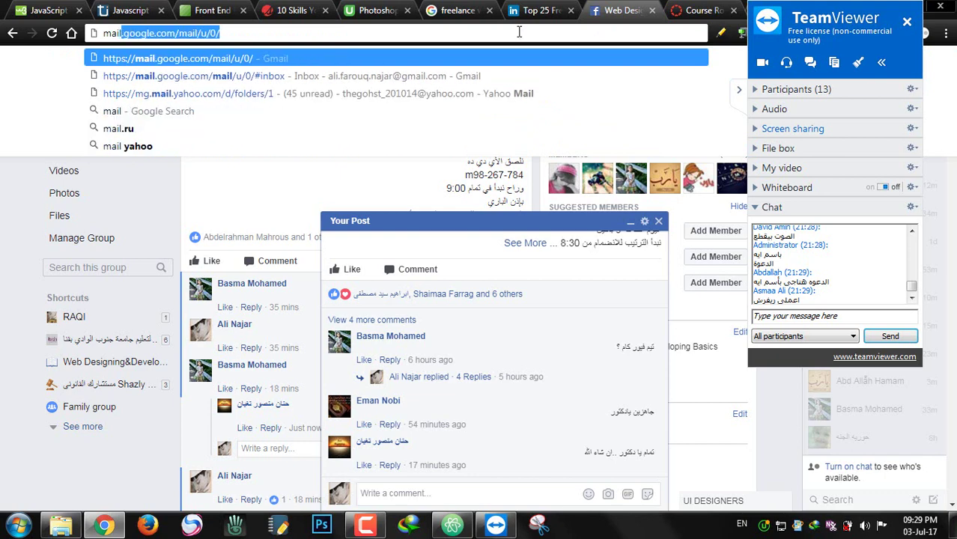
{"action": "left_click", "coordinate": [220, 62]}
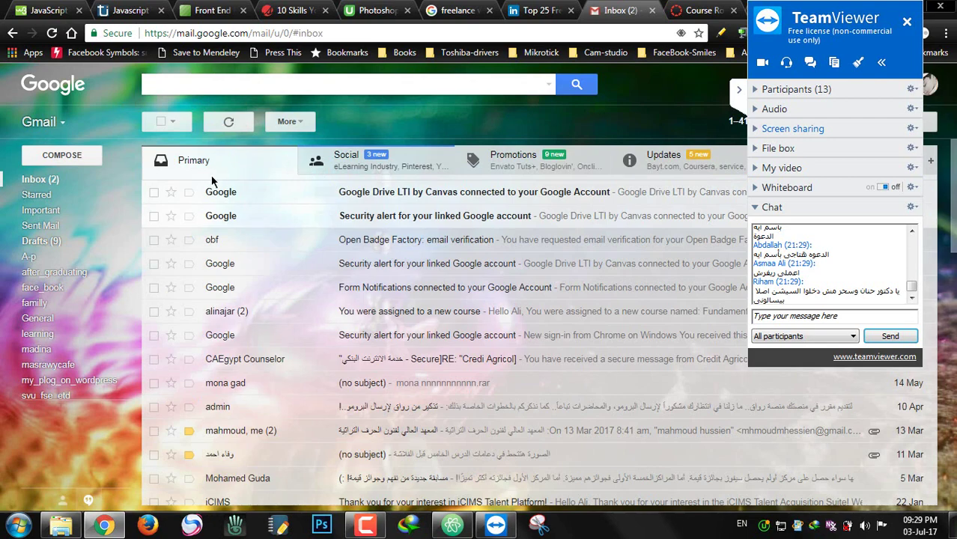
Look through the inbox's Updates and Promotions categories and return to the TeamViewer chat
{"action": "left_click", "coordinate": [670, 163]}
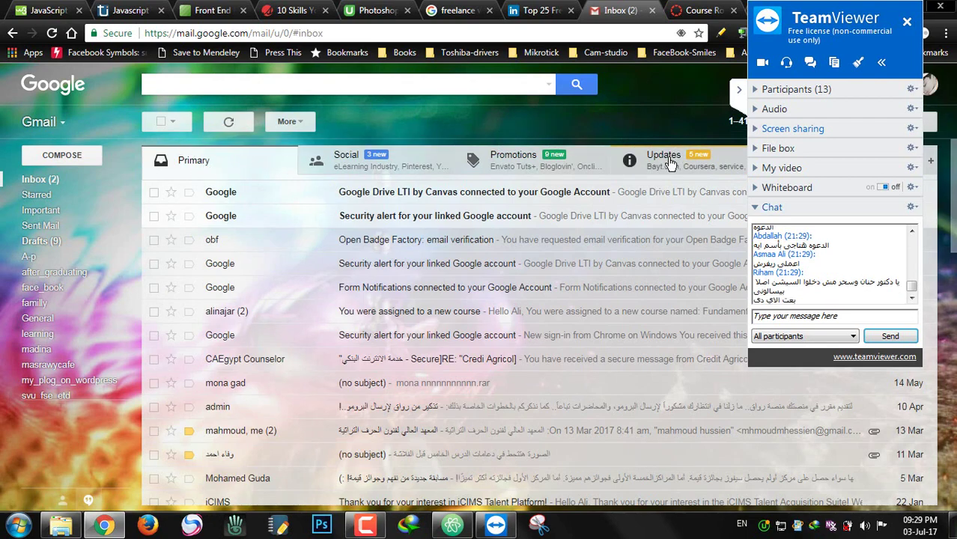
{"action": "left_click", "coordinate": [532, 163]}
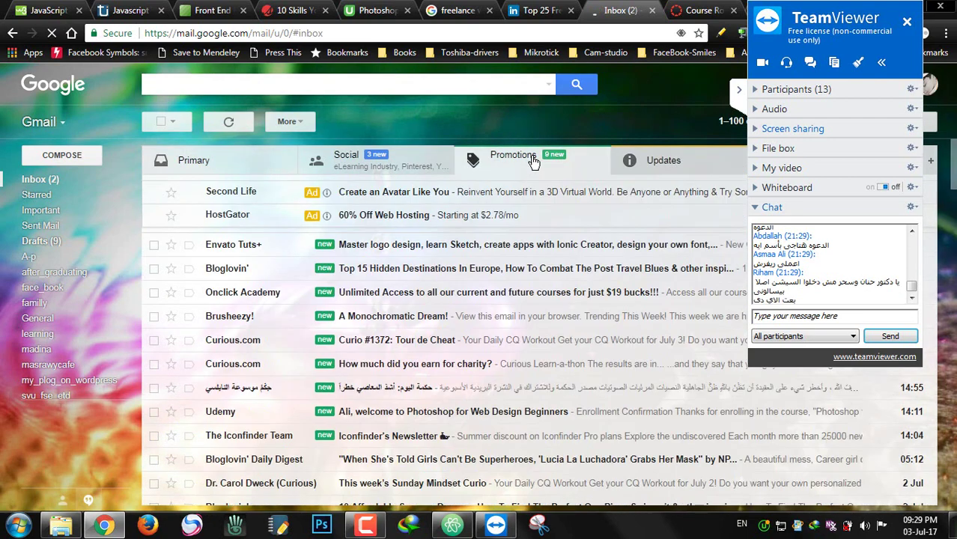
{"action": "left_click", "coordinate": [629, 164]}
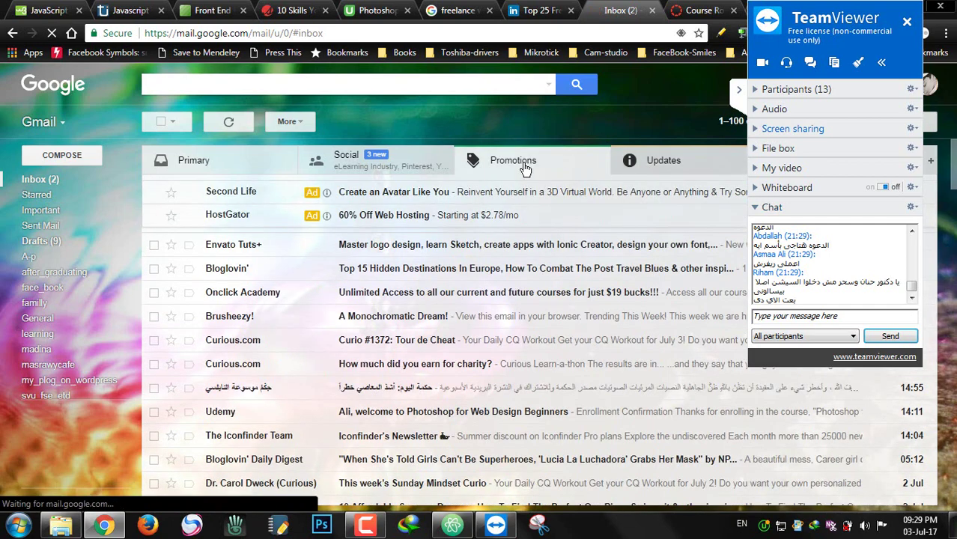
{"action": "left_click", "coordinate": [762, 314]}
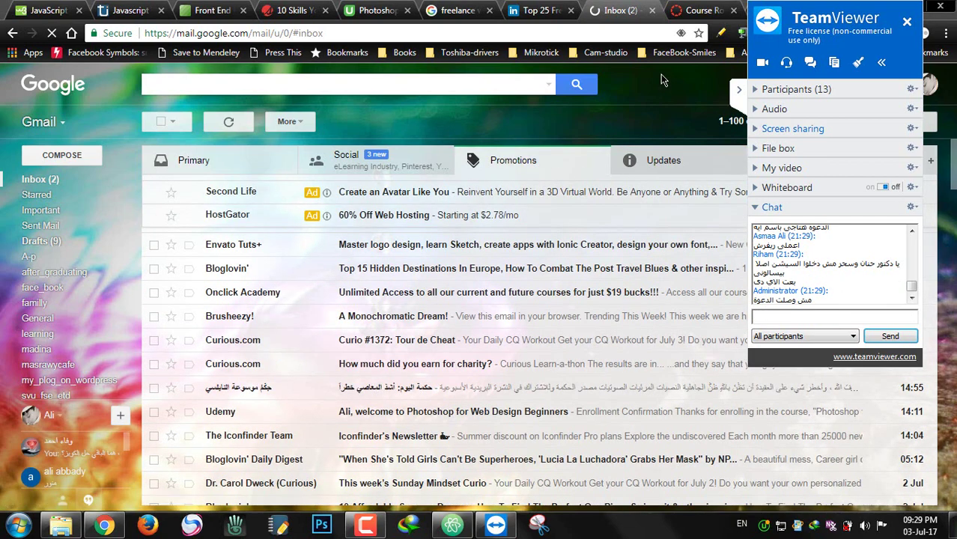
Return to the Canvas People page and resend all the unaccepted course invitations
{"action": "left_click", "coordinate": [700, 10]}
{"action": "scroll", "coordinate": [310, 178], "scroll_direction": "up", "scroll_amount": 5}
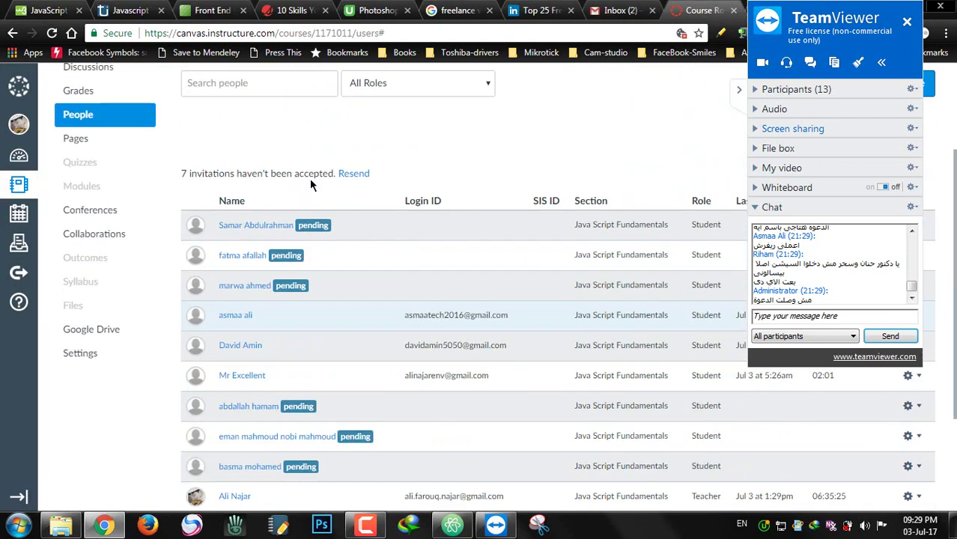
{"action": "left_click", "coordinate": [354, 244]}
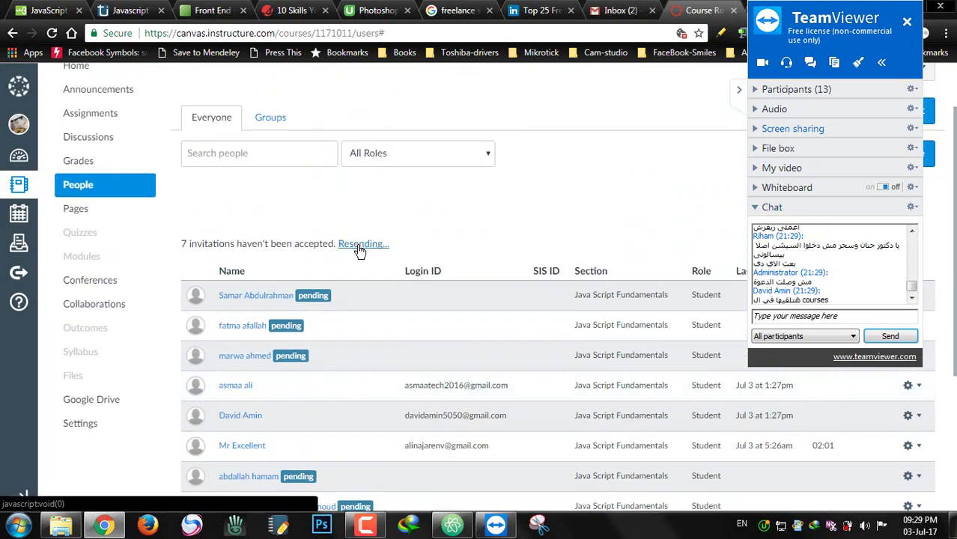
Reload the People page after the resend and check which students are still pending
{"action": "right_click", "coordinate": [536, 156]}
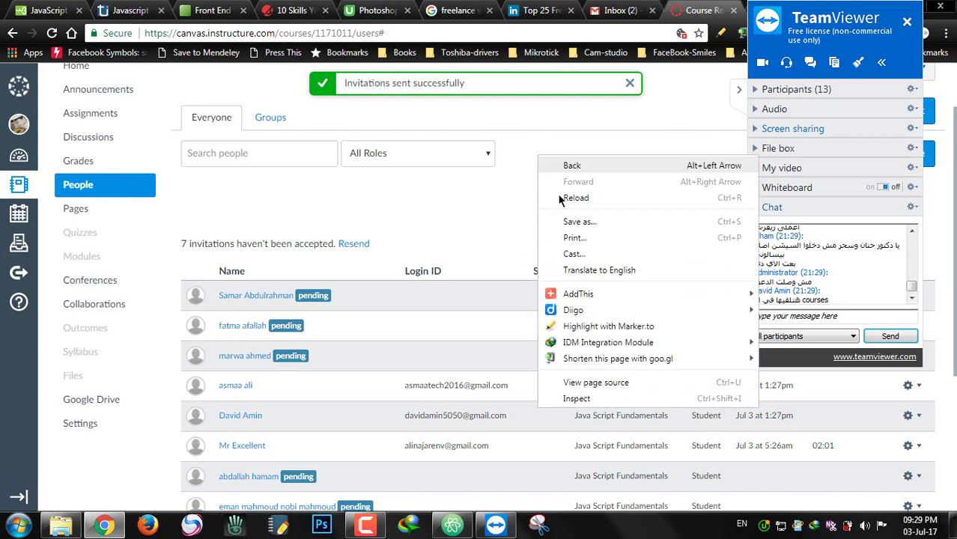
{"action": "left_click", "coordinate": [563, 199]}
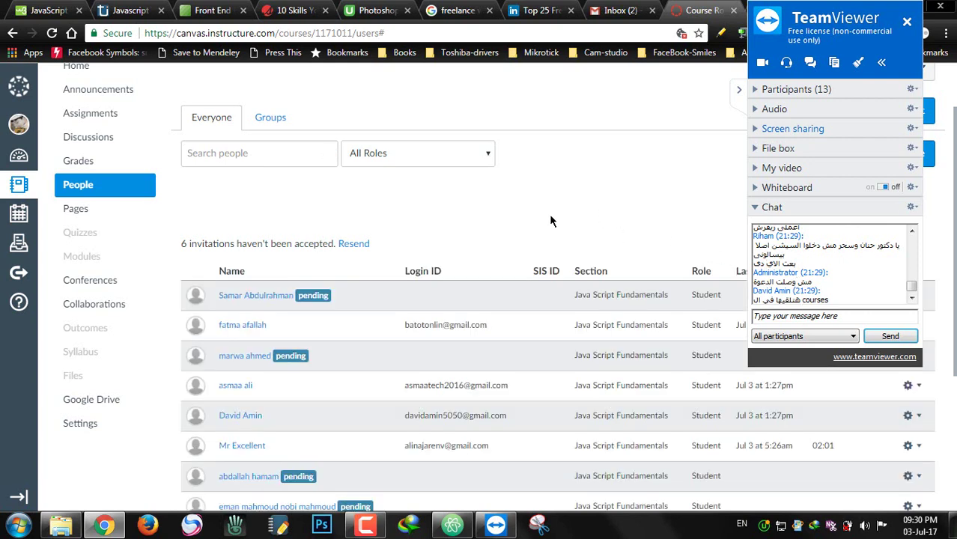
{"action": "scroll", "coordinate": [539, 217], "scroll_direction": "down", "scroll_amount": 1}
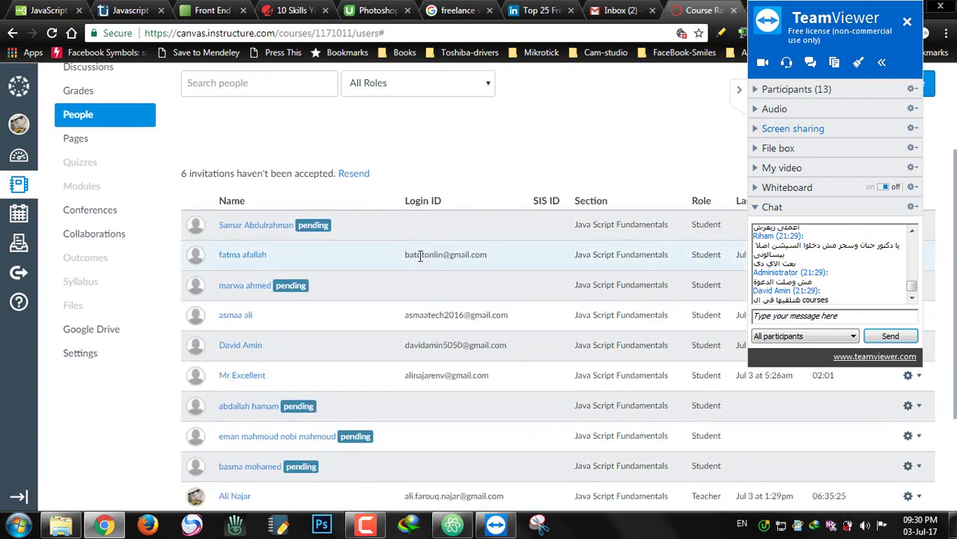
{"action": "scroll", "coordinate": [542, 184], "scroll_direction": "down", "scroll_amount": 1}
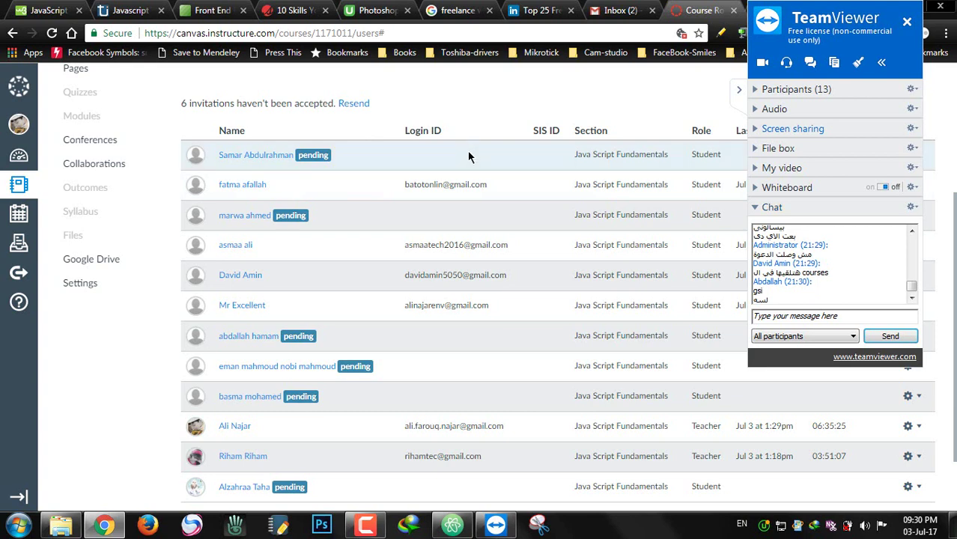
Glance at the Gmail inbox, return to the Canvas People page and refresh the invitation statuses
{"action": "left_click", "coordinate": [620, 10]}
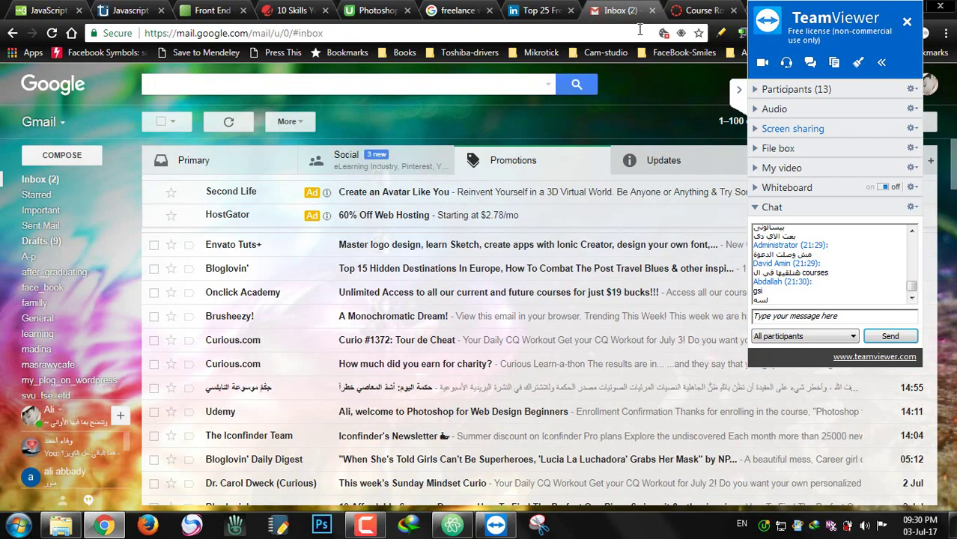
{"action": "left_click", "coordinate": [700, 12]}
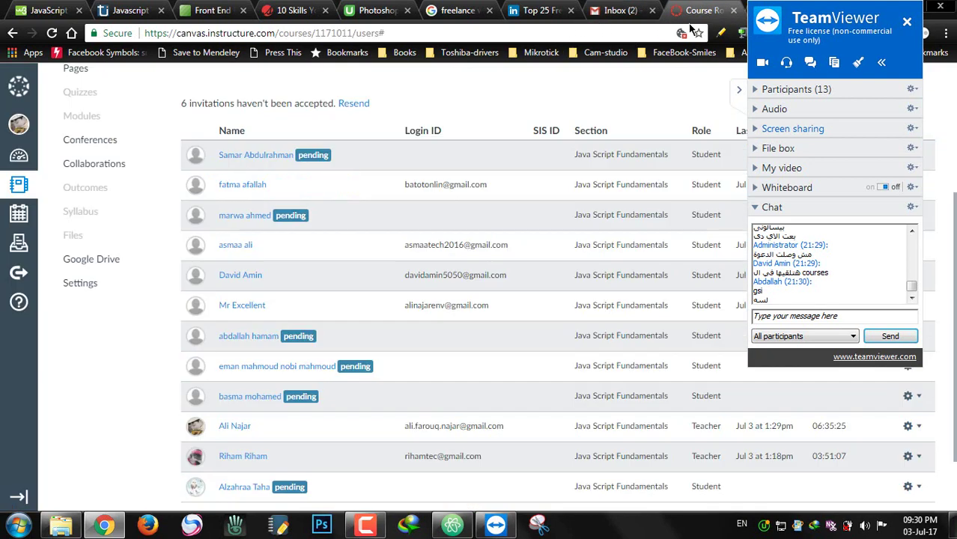
{"action": "right_click", "coordinate": [428, 82]}
{"action": "left_click", "coordinate": [472, 123]}
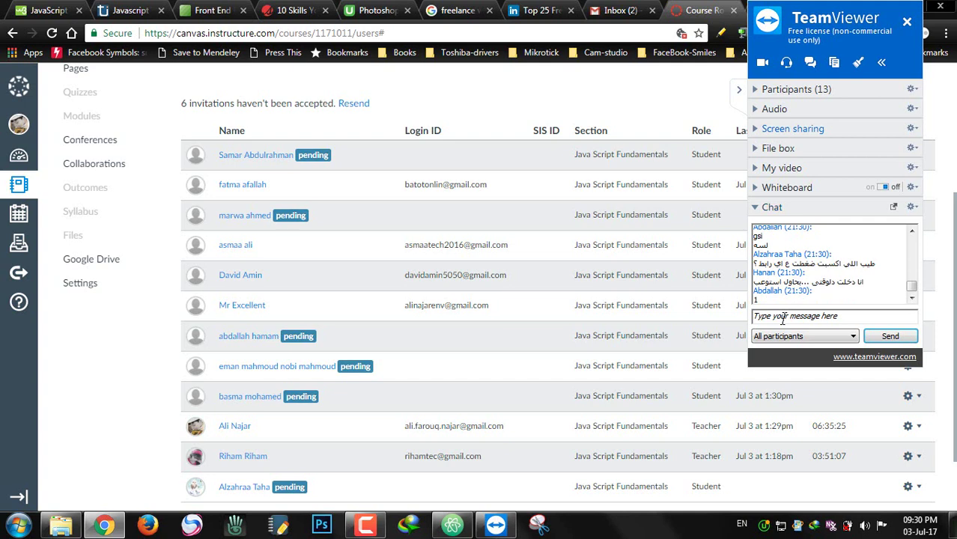
Reload the People page twice more to check for newly accepted invitations
{"action": "scroll", "coordinate": [472, 139], "scroll_direction": "up", "scroll_amount": 1}
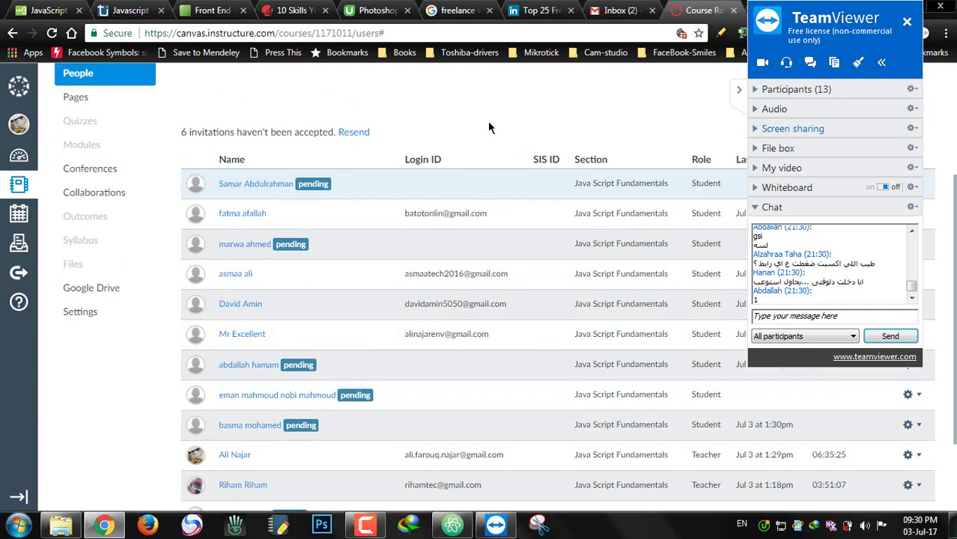
{"action": "right_click", "coordinate": [488, 121]}
{"action": "left_click", "coordinate": [527, 167]}
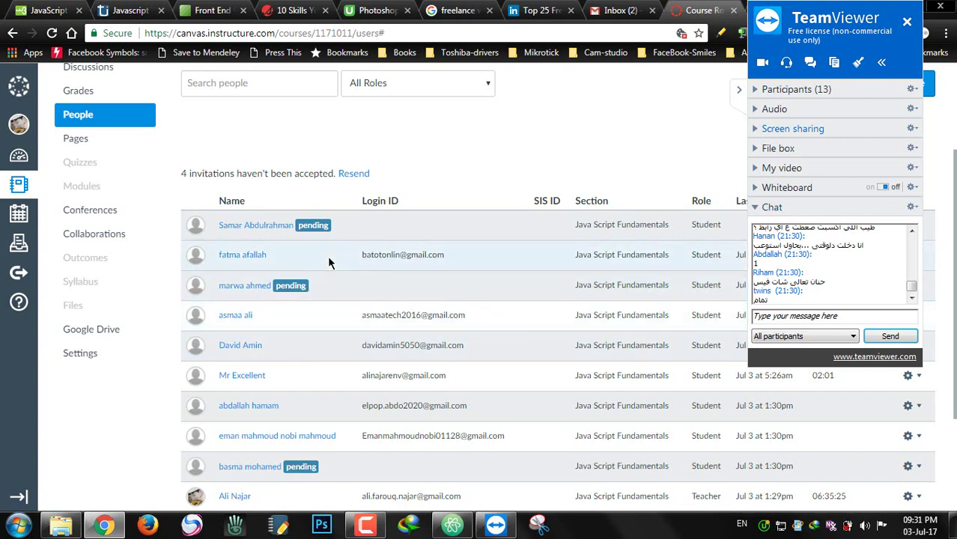
{"action": "right_click", "coordinate": [521, 178]}
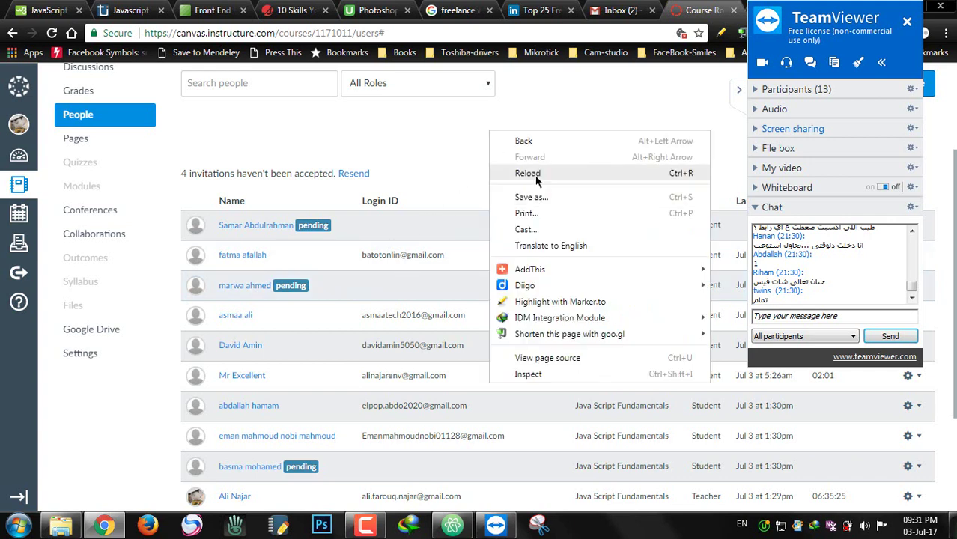
{"action": "left_click", "coordinate": [521, 173]}
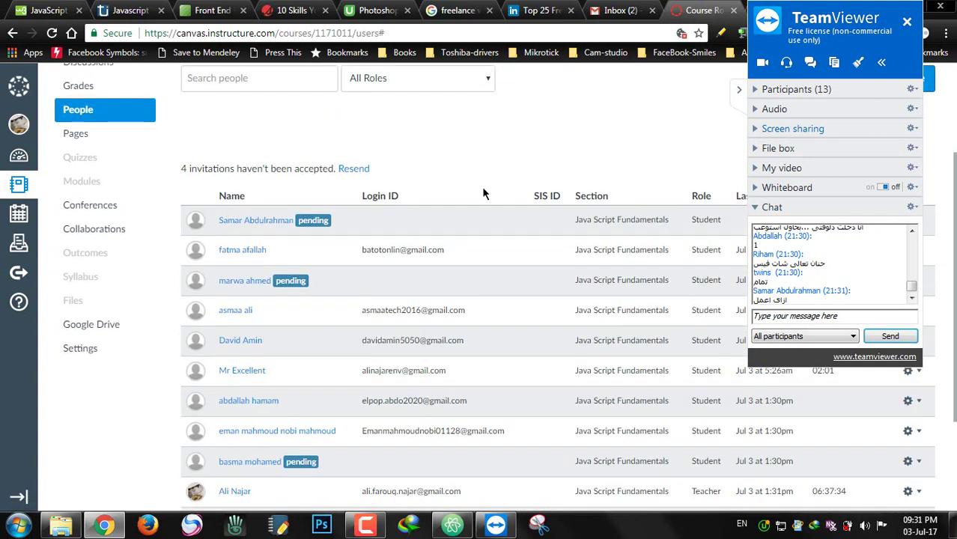
Review the whole people list for remaining pending students and return to the chat's message field
{"action": "scroll", "coordinate": [481, 187], "scroll_direction": "down", "scroll_amount": 2}
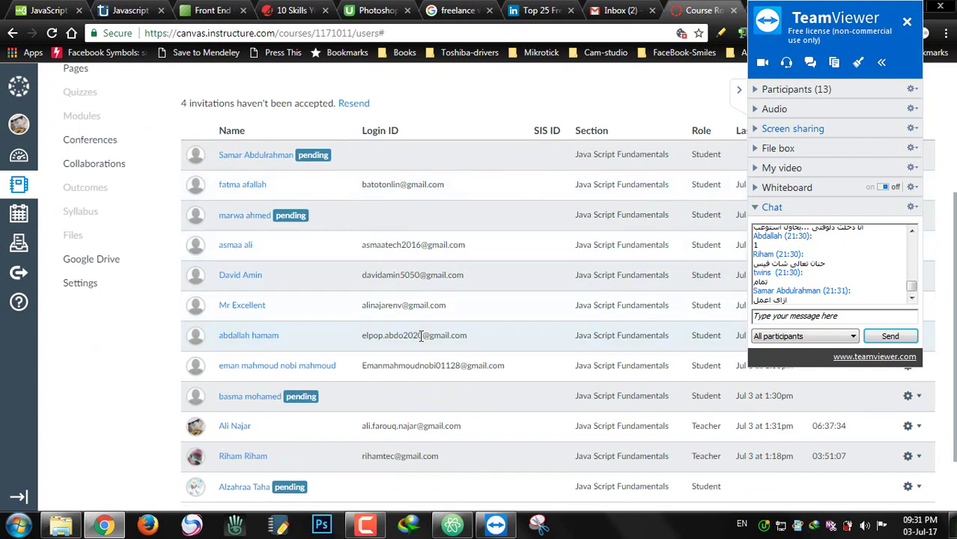
{"action": "scroll", "coordinate": [421, 334], "scroll_direction": "down", "scroll_amount": 2}
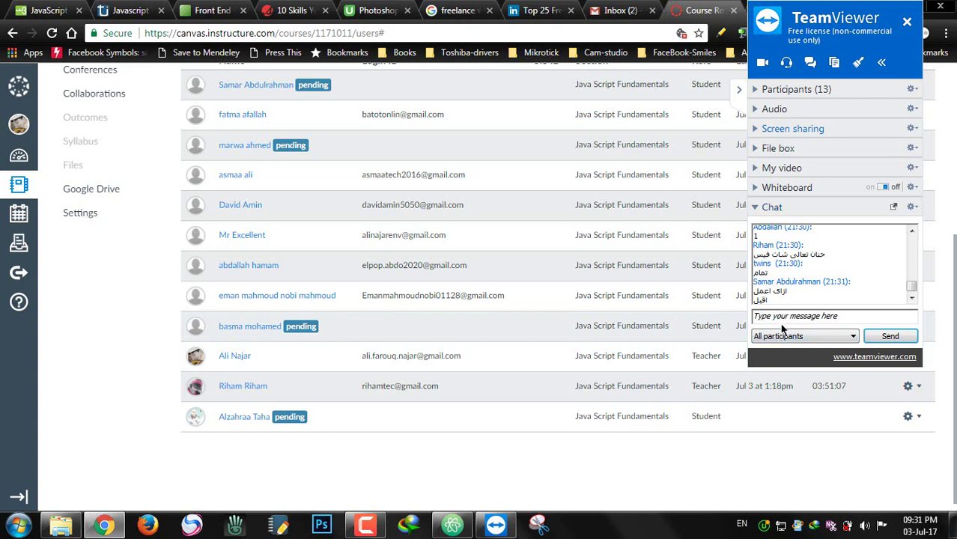
{"action": "scroll", "coordinate": [480, 272], "scroll_direction": "up", "scroll_amount": 3}
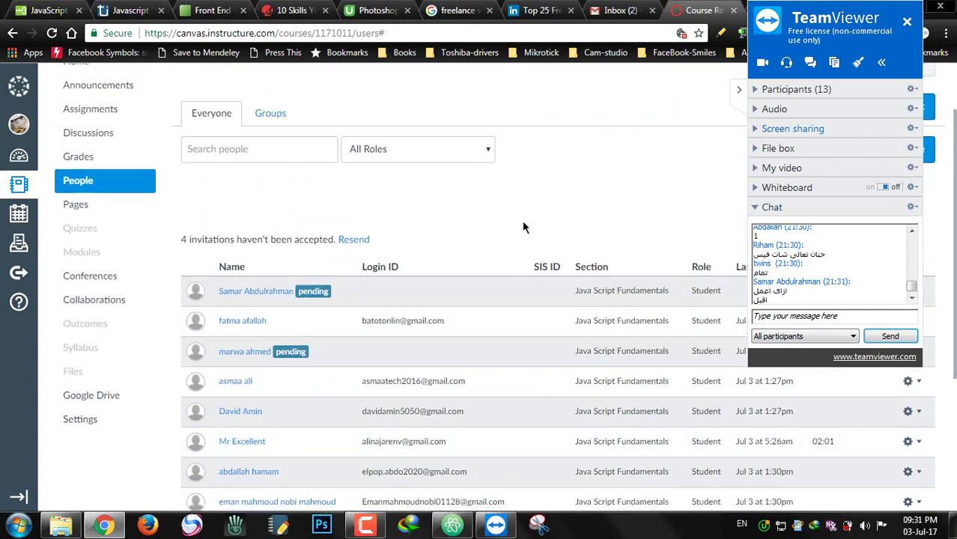
{"action": "scroll", "coordinate": [524, 227], "scroll_direction": "down", "scroll_amount": 1}
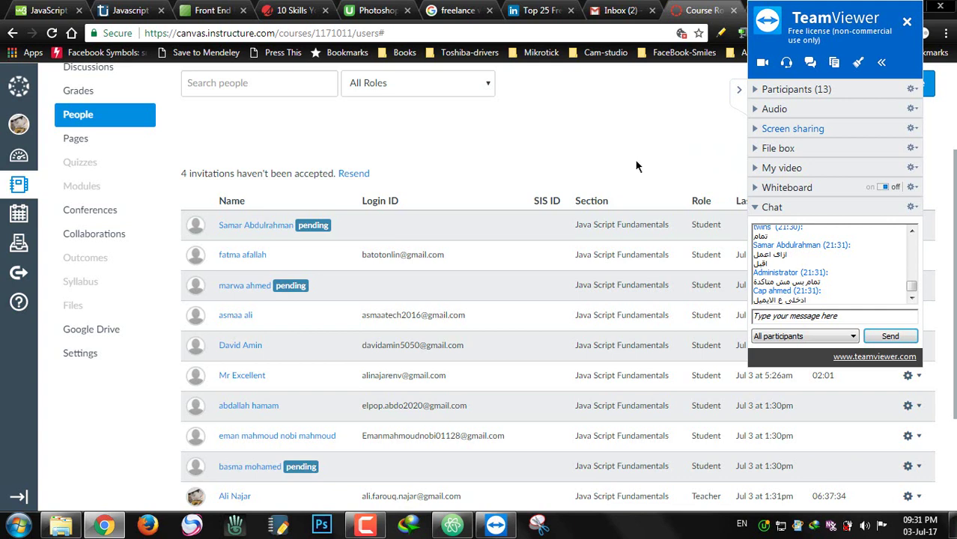
{"action": "left_click", "coordinate": [790, 315]}
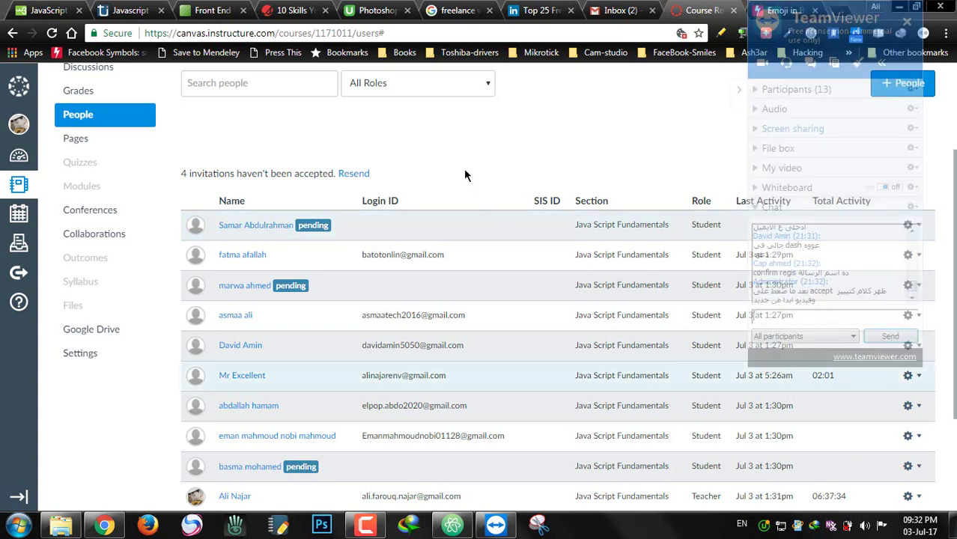
Update the course's people list once more, check every participant's invitation status and go back to the chat
{"action": "right_click", "coordinate": [488, 126]}
{"action": "left_click", "coordinate": [526, 167]}
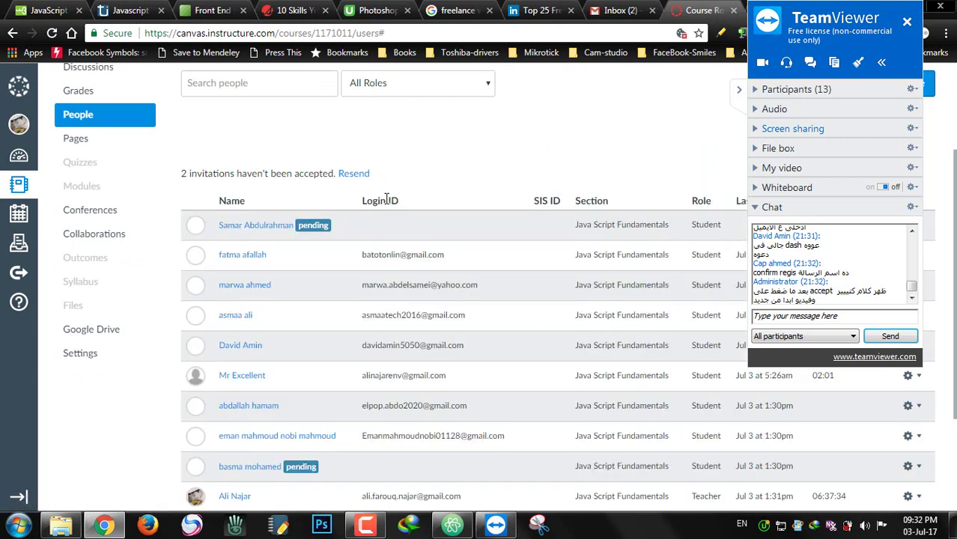
{"action": "scroll", "coordinate": [386, 199], "scroll_direction": "down", "scroll_amount": 3}
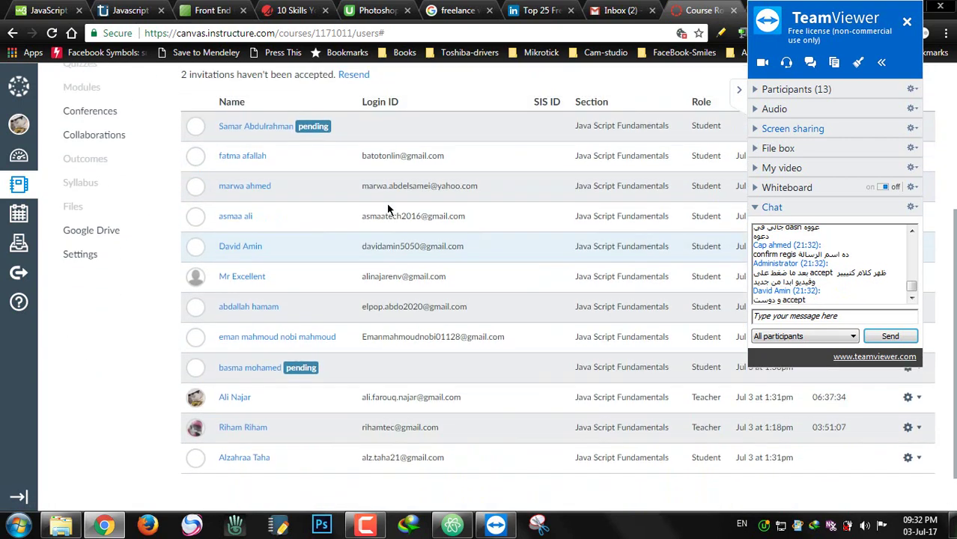
{"action": "scroll", "coordinate": [388, 209], "scroll_direction": "up", "scroll_amount": 3}
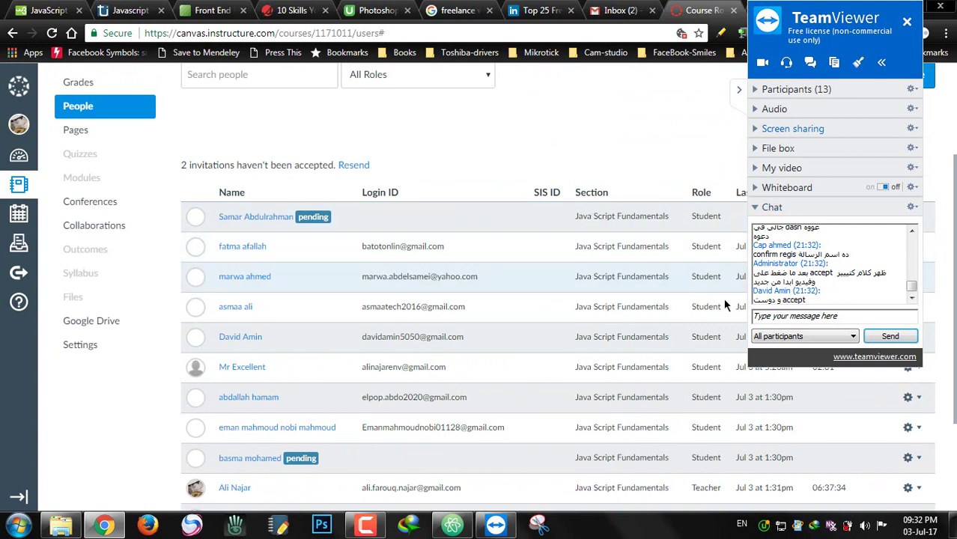
{"action": "left_click", "coordinate": [786, 316]}
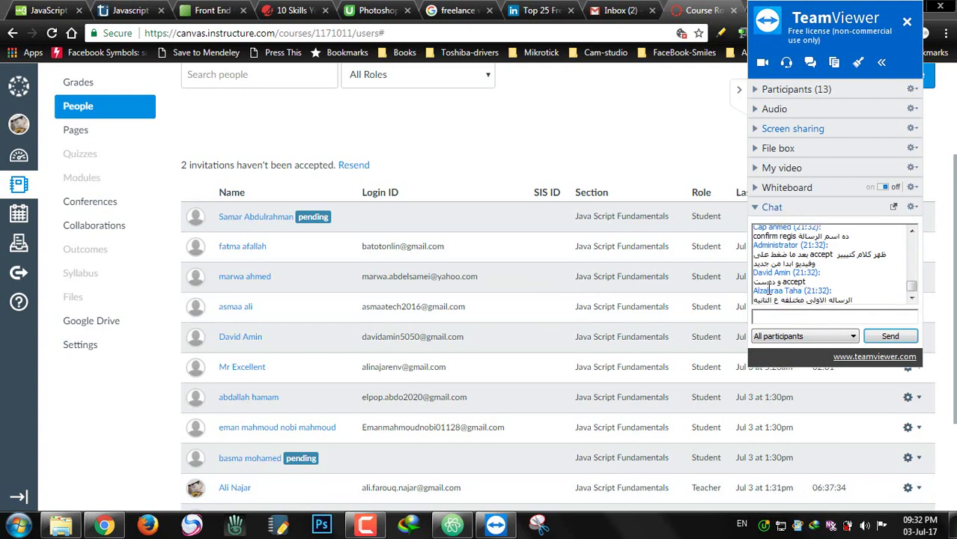
Resend the unaccepted course invitations from the People page and reload the list
{"action": "left_click", "coordinate": [481, 236]}
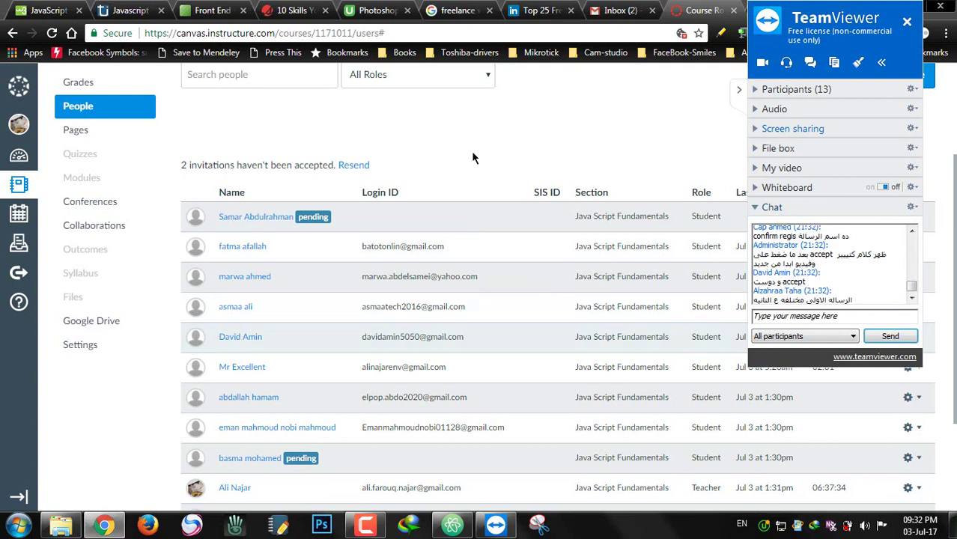
{"action": "scroll", "coordinate": [482, 173], "scroll_direction": "down", "scroll_amount": 2}
{"action": "scroll", "coordinate": [482, 175], "scroll_direction": "up", "scroll_amount": 2}
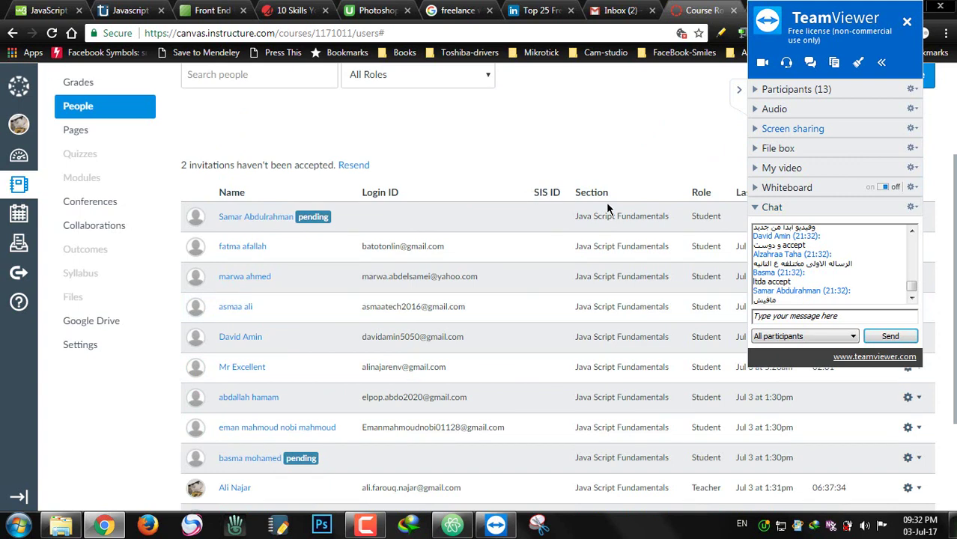
{"action": "right_click", "coordinate": [595, 169]}
{"action": "left_click", "coordinate": [593, 156]}
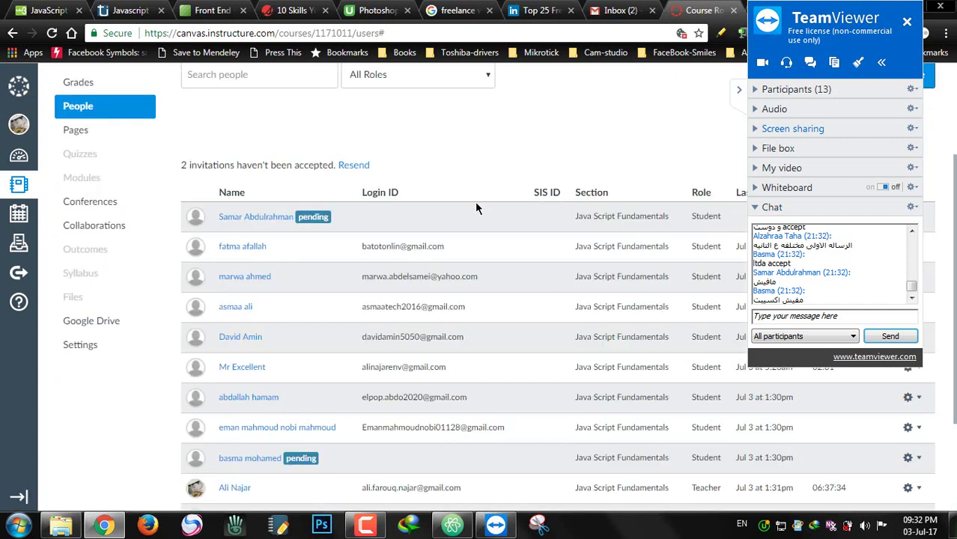
{"action": "left_click", "coordinate": [347, 167]}
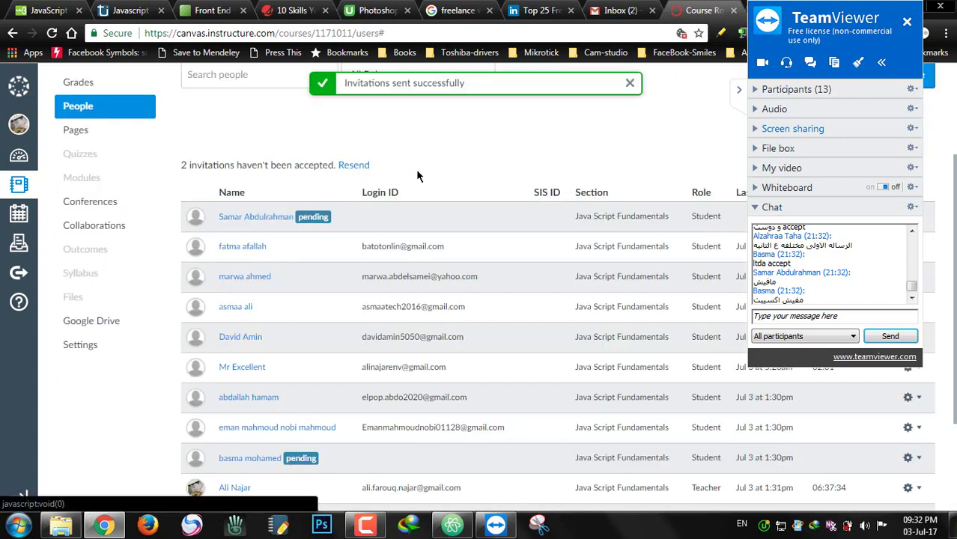
{"action": "right_click", "coordinate": [485, 127]}
{"action": "left_click", "coordinate": [521, 177]}
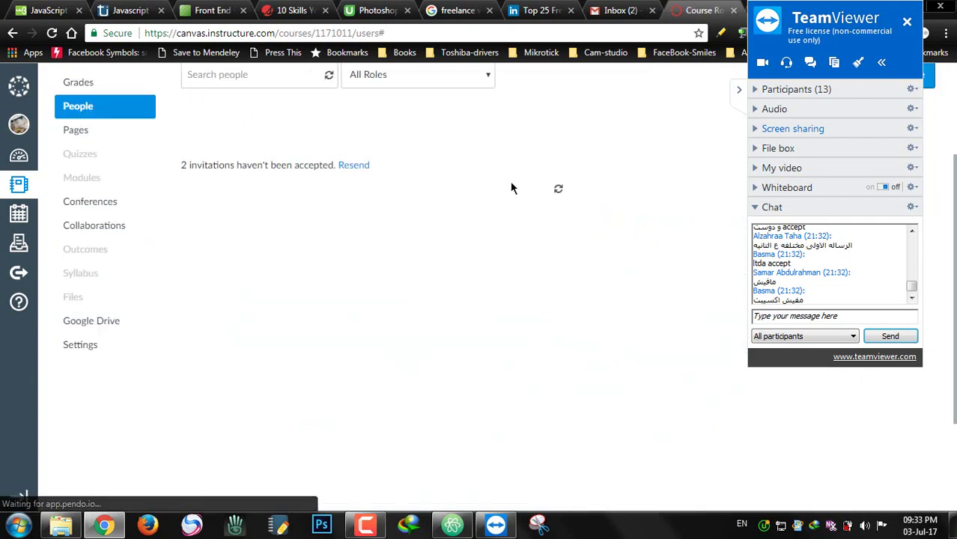
Switch to Gmail, open the inbox of the second signed-in account and bring the TeamViewer panel back
{"action": "left_click", "coordinate": [620, 11]}
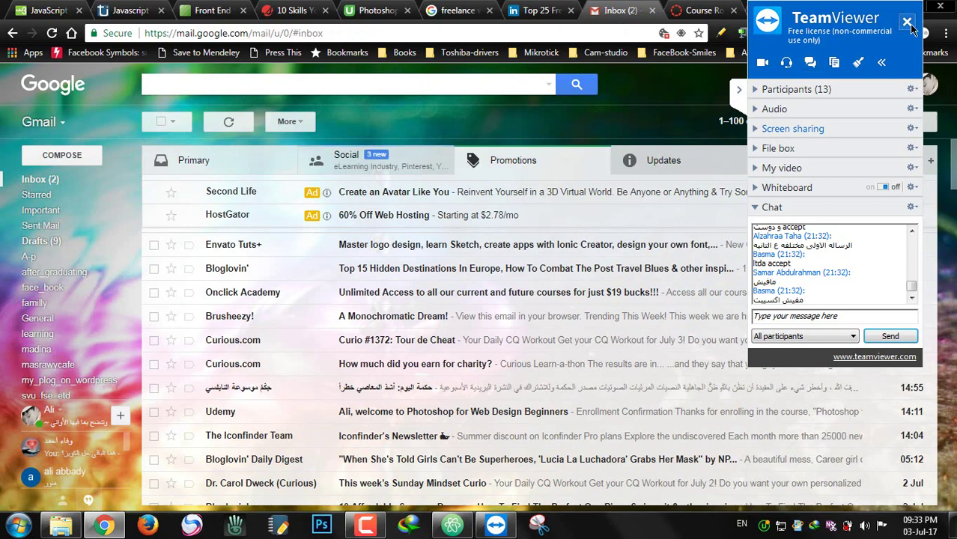
{"action": "left_click", "coordinate": [738, 90]}
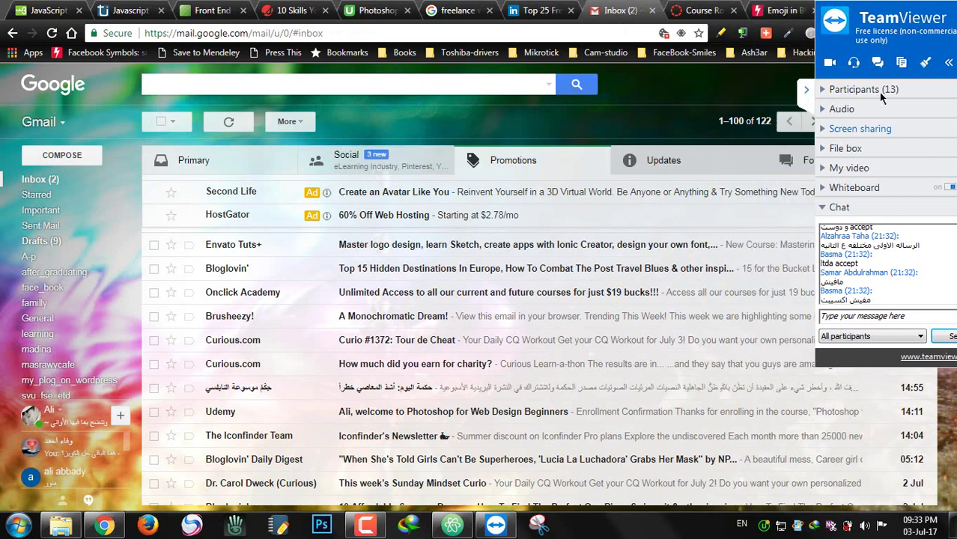
{"action": "left_click", "coordinate": [925, 86]}
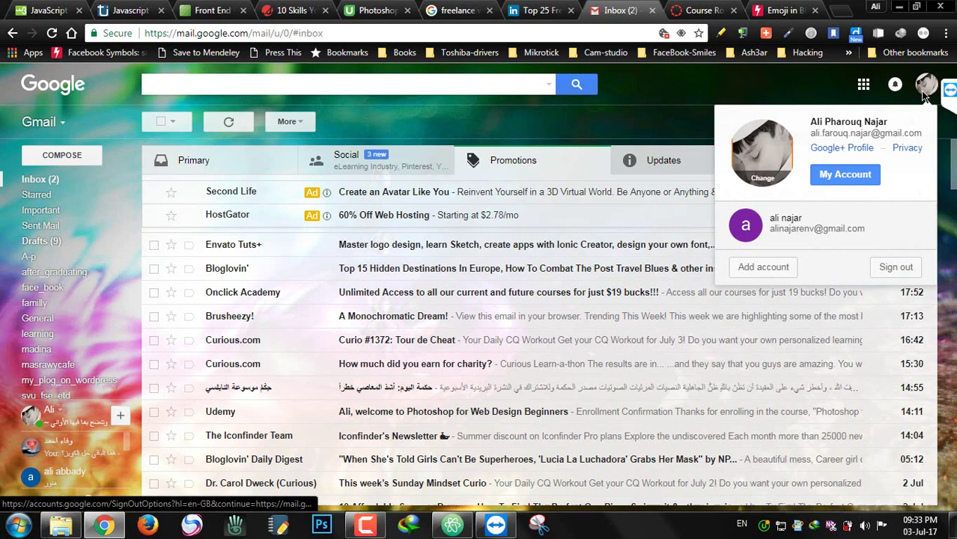
{"action": "left_click", "coordinate": [817, 238]}
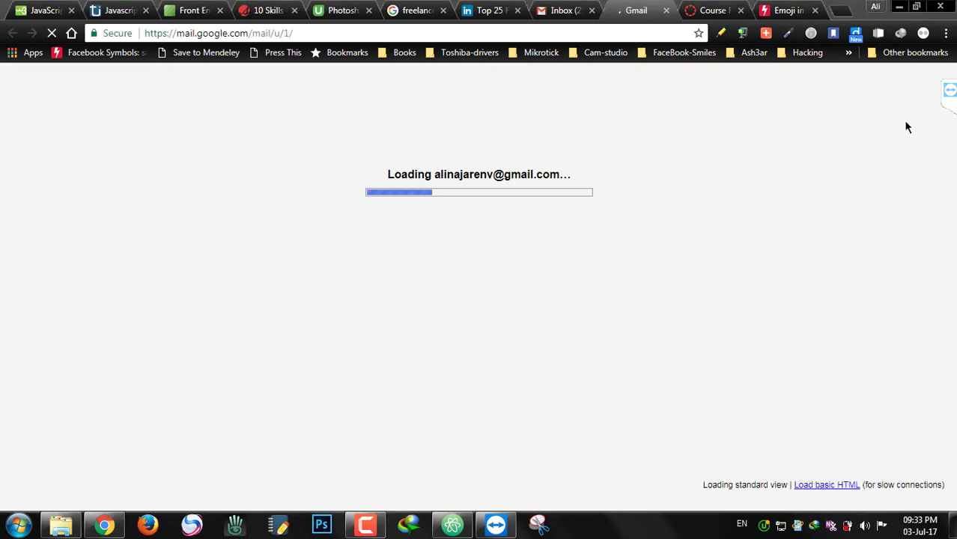
{"action": "left_click", "coordinate": [950, 92]}
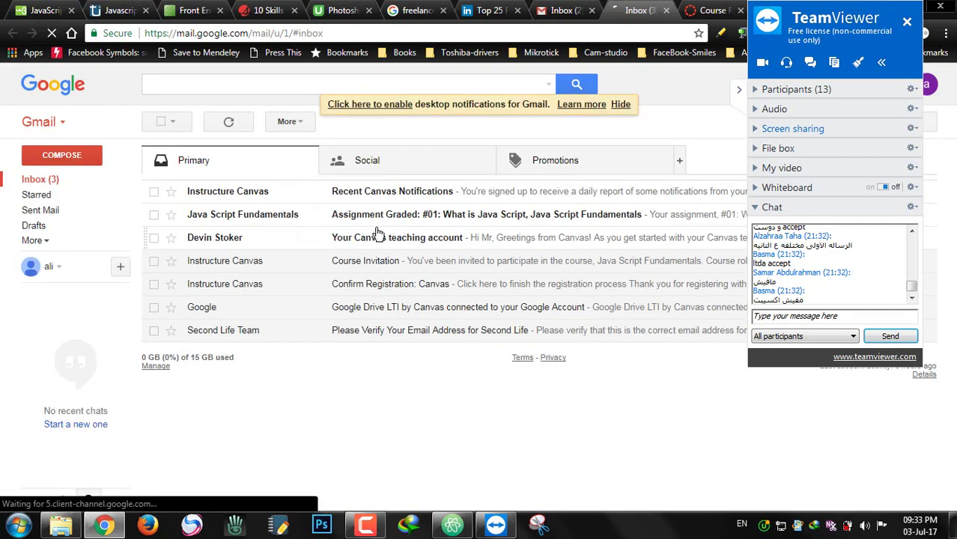
Open the Course Invitation email, follow its Get Started link to the course and close the opened course page
{"action": "left_click", "coordinate": [363, 264]}
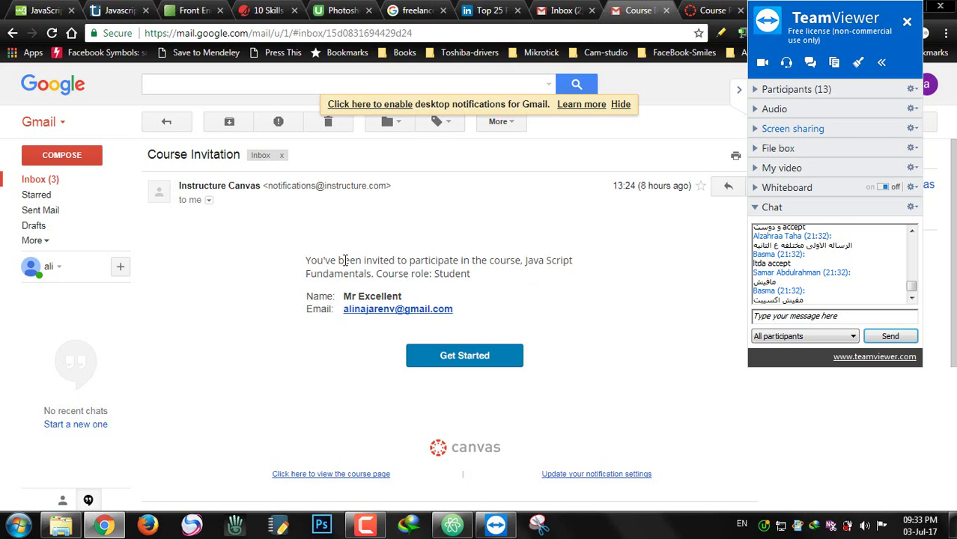
{"action": "left_click", "coordinate": [492, 365]}
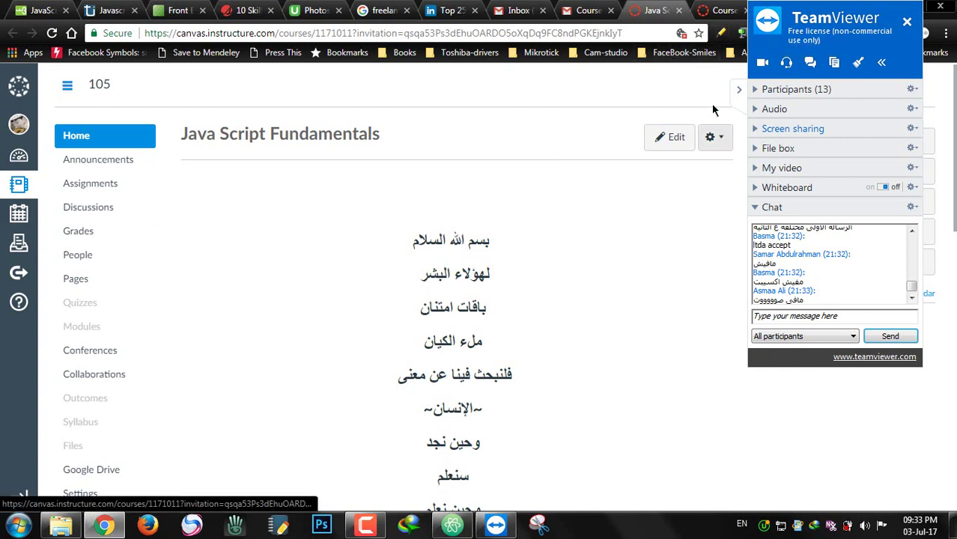
{"action": "left_click", "coordinate": [677, 10]}
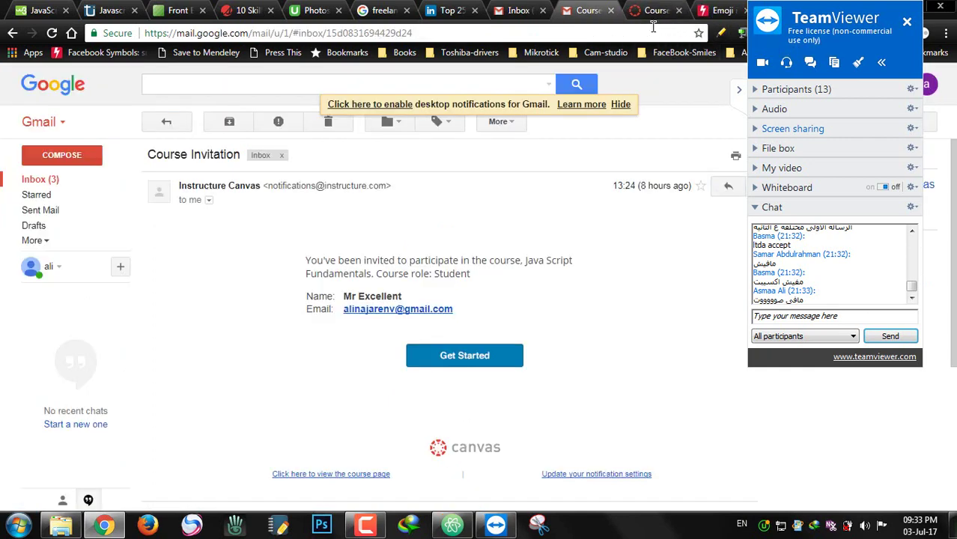
Return to the Canvas People page, refresh the invitation statuses twice and read the latest chat messages
{"action": "left_click", "coordinate": [652, 12]}
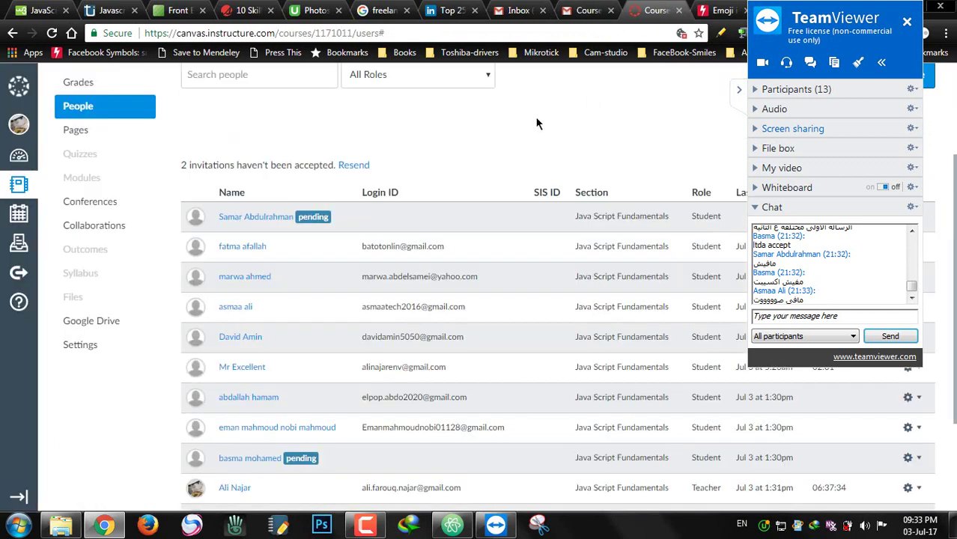
{"action": "right_click", "coordinate": [483, 126]}
{"action": "left_click", "coordinate": [526, 172]}
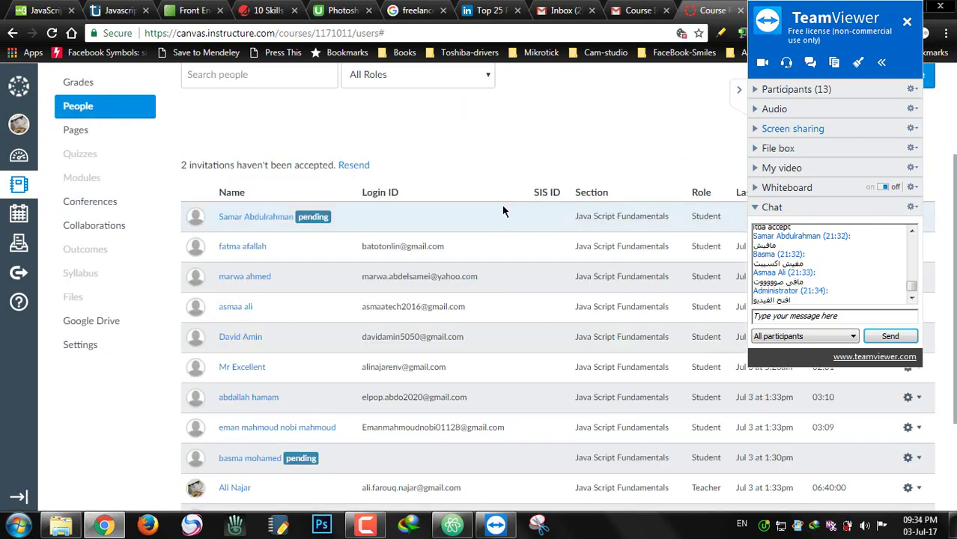
{"action": "left_click", "coordinate": [912, 294]}
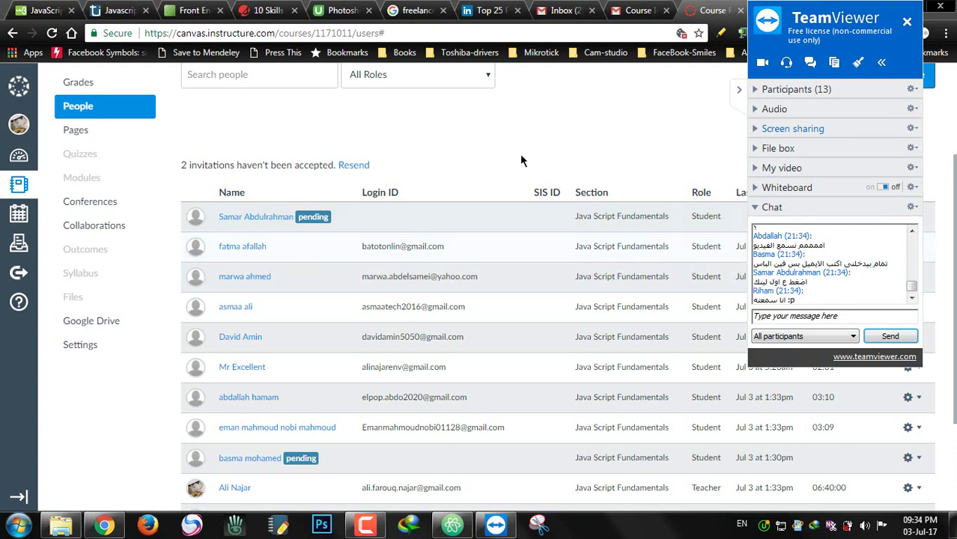
{"action": "right_click", "coordinate": [512, 127]}
{"action": "left_click", "coordinate": [545, 170]}
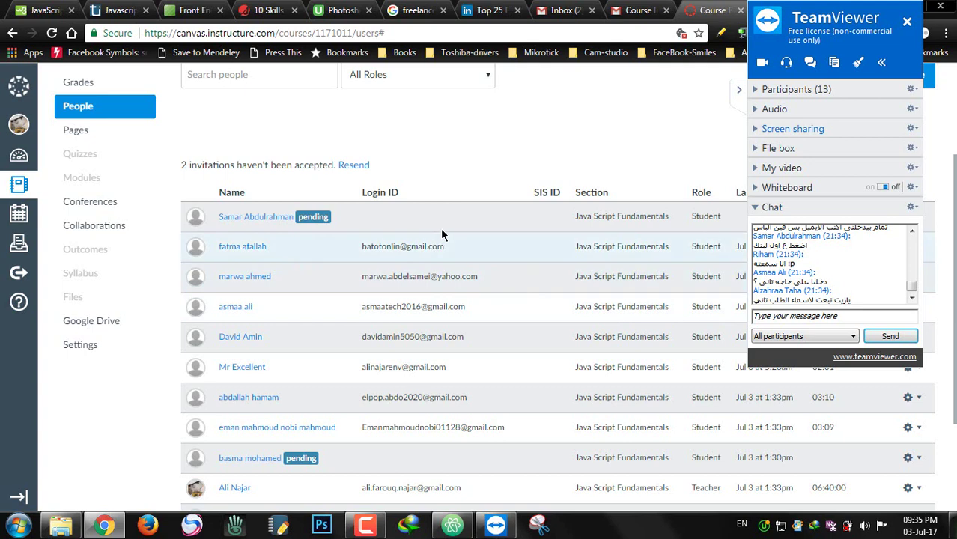
Review the people list and briefly highlight the fourth student's login e-mail
{"action": "scroll", "coordinate": [461, 163], "scroll_direction": "down", "scroll_amount": 1}
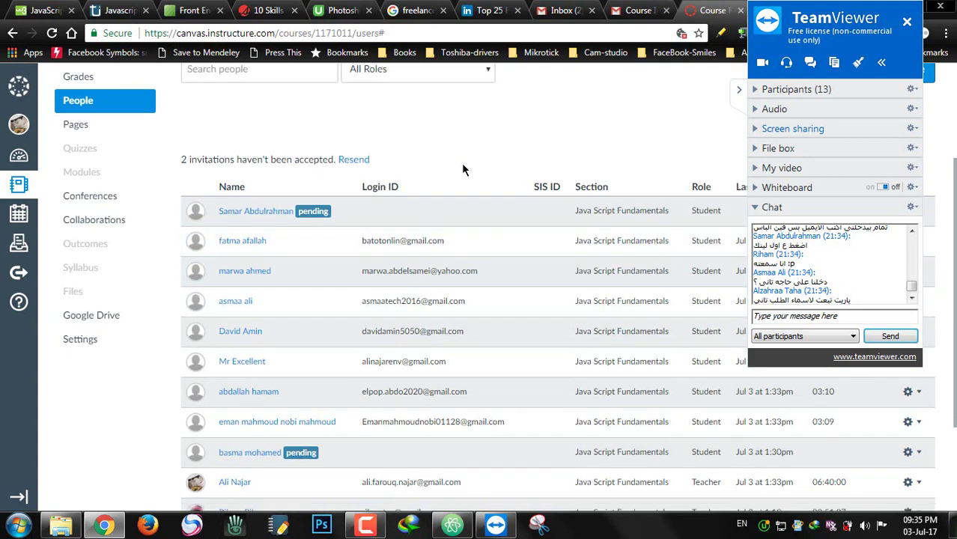
{"action": "scroll", "coordinate": [449, 174], "scroll_direction": "up", "scroll_amount": 1}
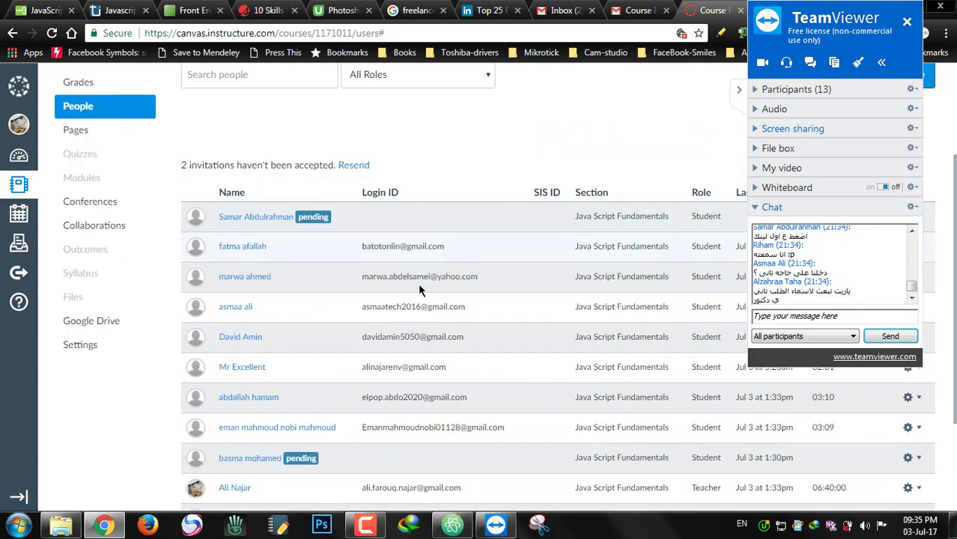
{"action": "scroll", "coordinate": [379, 383], "scroll_direction": "down", "scroll_amount": 1}
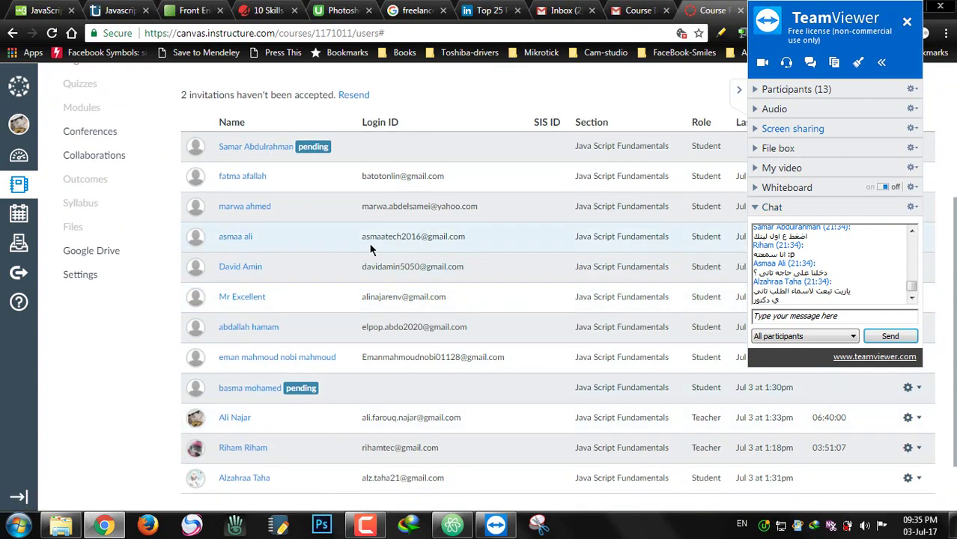
{"action": "left_click_drag", "start_coordinate": [363, 237], "coordinate": [464, 243]}
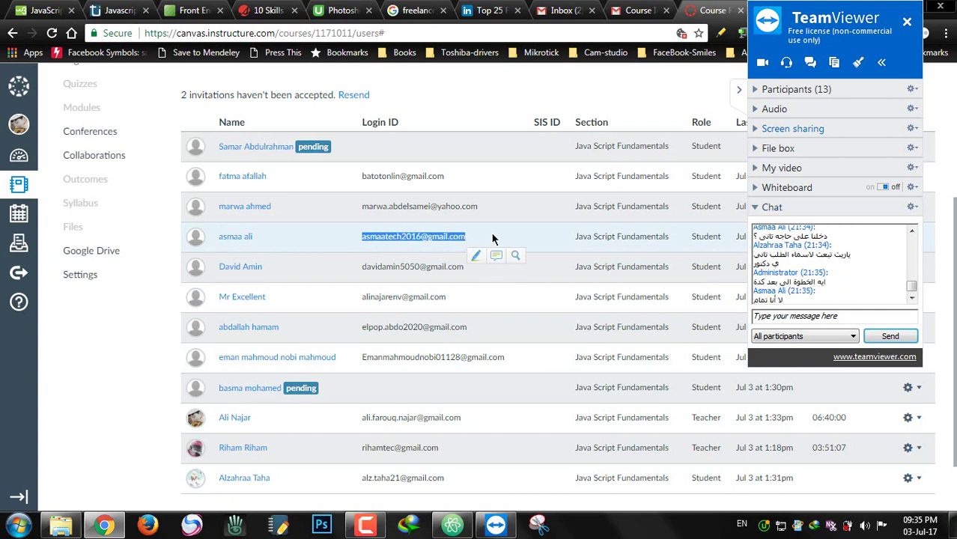
{"action": "left_click", "coordinate": [460, 236]}
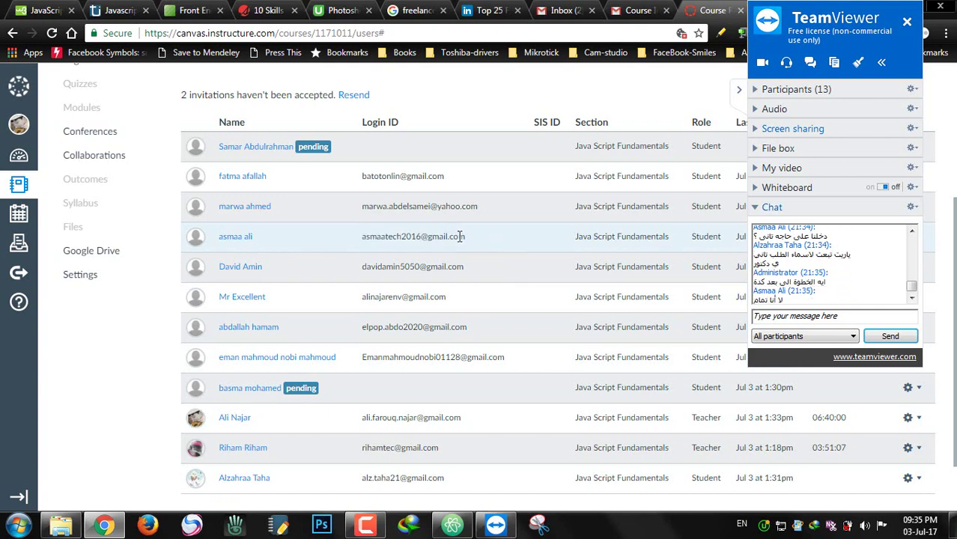
Reload the people list again and return to the chat's message field
{"action": "left_click", "coordinate": [781, 317]}
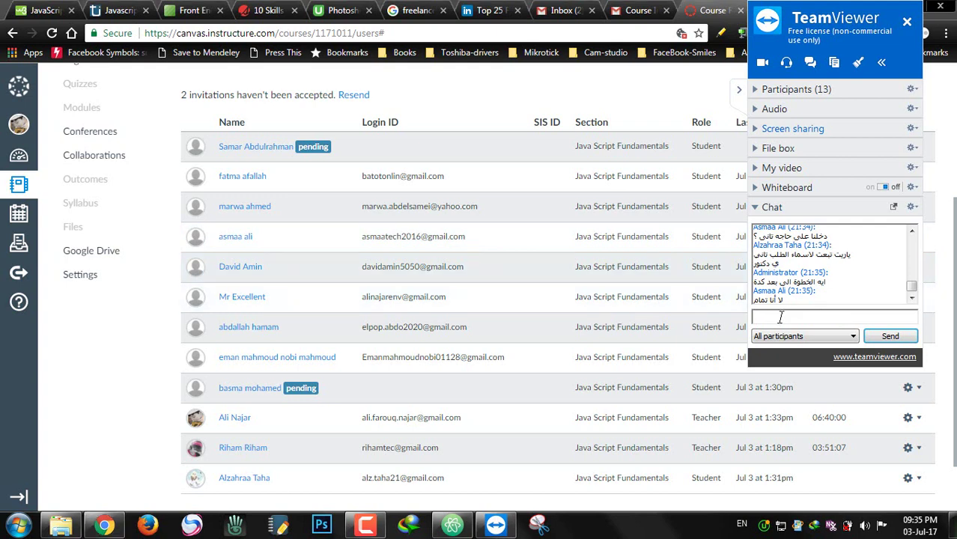
{"action": "left_click", "coordinate": [459, 160]}
{"action": "right_click", "coordinate": [479, 100]}
{"action": "left_click", "coordinate": [500, 136]}
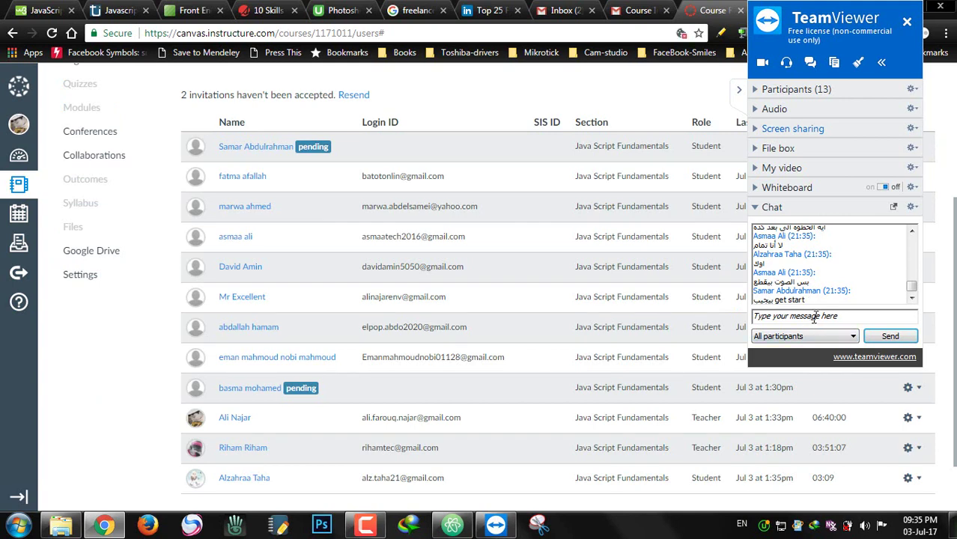
{"action": "left_click", "coordinate": [814, 317]}
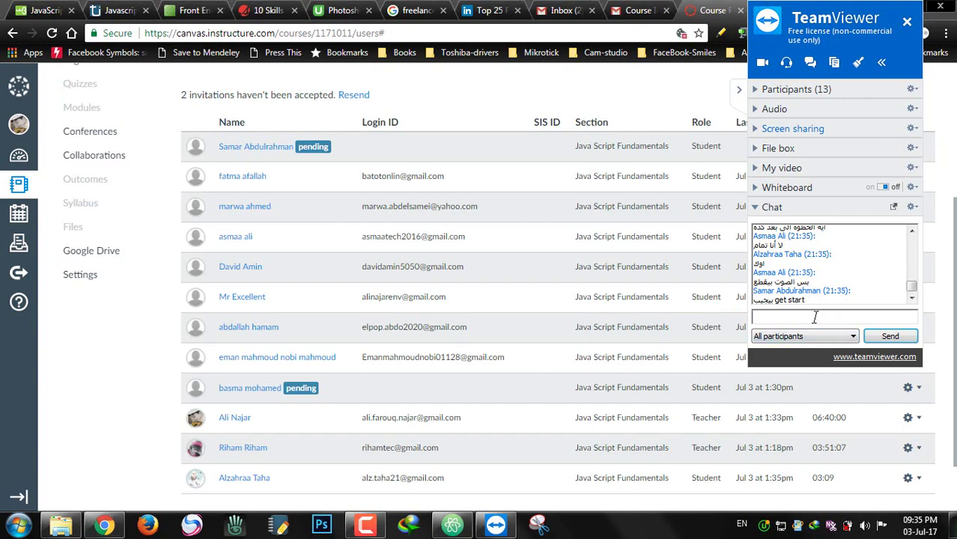
{"action": "type", "text": "hqy' ugdih dh slv"}
{"action": "key", "text": "ctrl+a"}
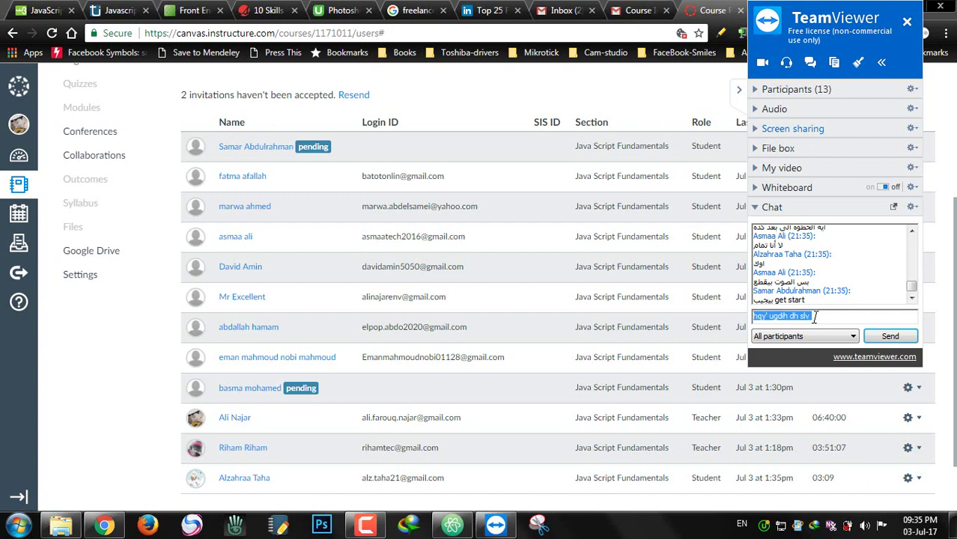
{"action": "key", "text": "BackSpace"}
Send all participants the Arabic chat message "اضغط عليها يا" followed by the pending student's first name
{"action": "key", "text": "alt+shift"}
{"action": "type", "text": "اض"}
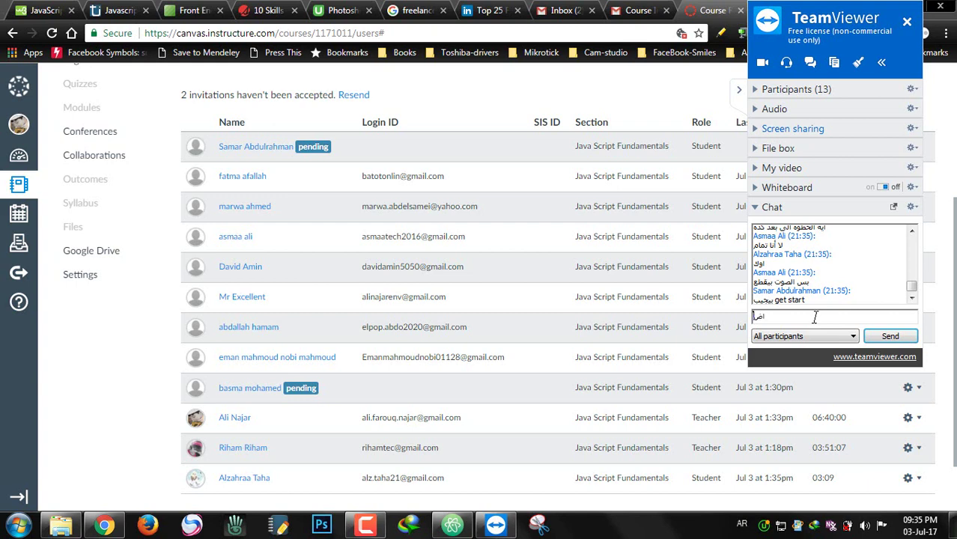
{"action": "type", "text": "غط عليها يا سمر"}
{"action": "key", "text": "Return"}
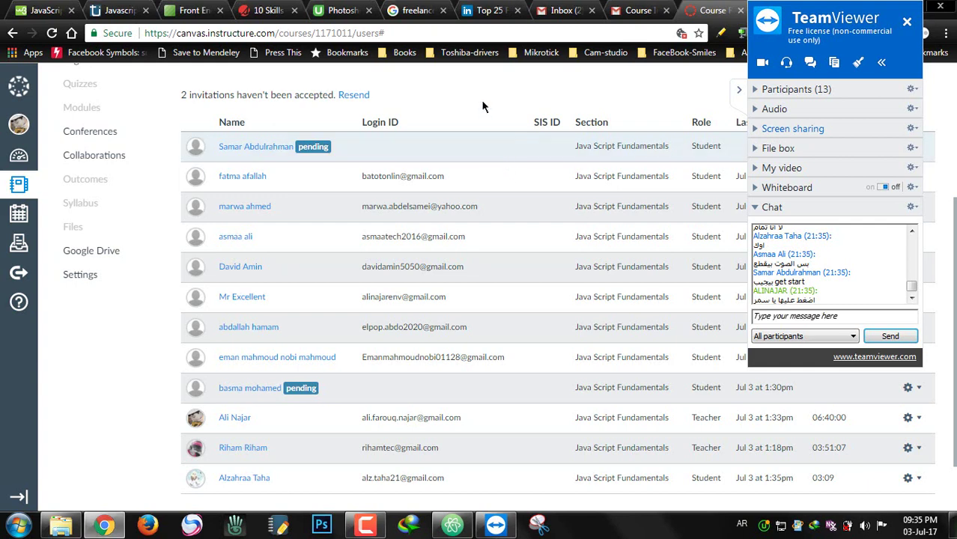
Refresh the invitation statuses on the People page and ready the chat's message field for Arabic input
{"action": "scroll", "coordinate": [483, 149], "scroll_direction": "up", "scroll_amount": 2}
{"action": "right_click", "coordinate": [560, 141]}
{"action": "left_click", "coordinate": [595, 181]}
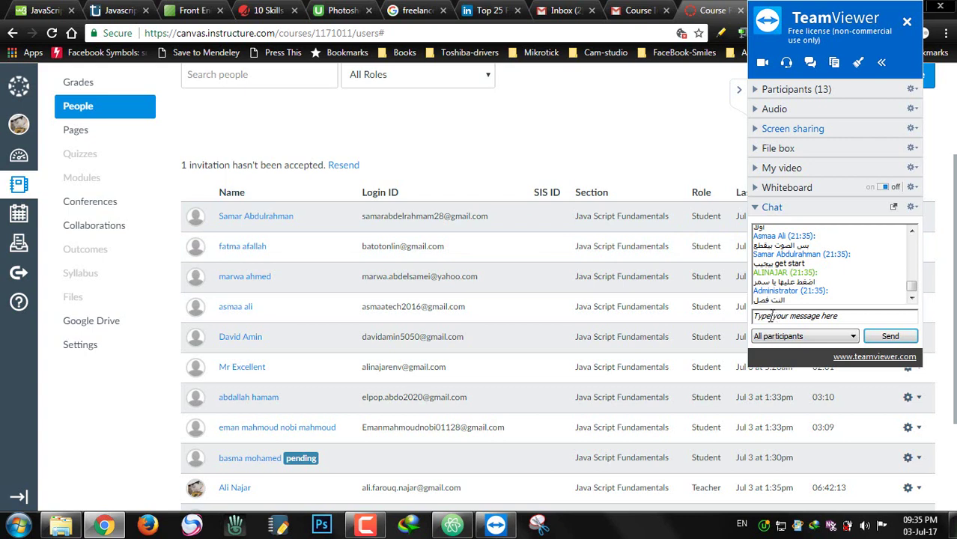
{"action": "left_click", "coordinate": [771, 316]}
{"action": "key", "text": "alt+shift"}
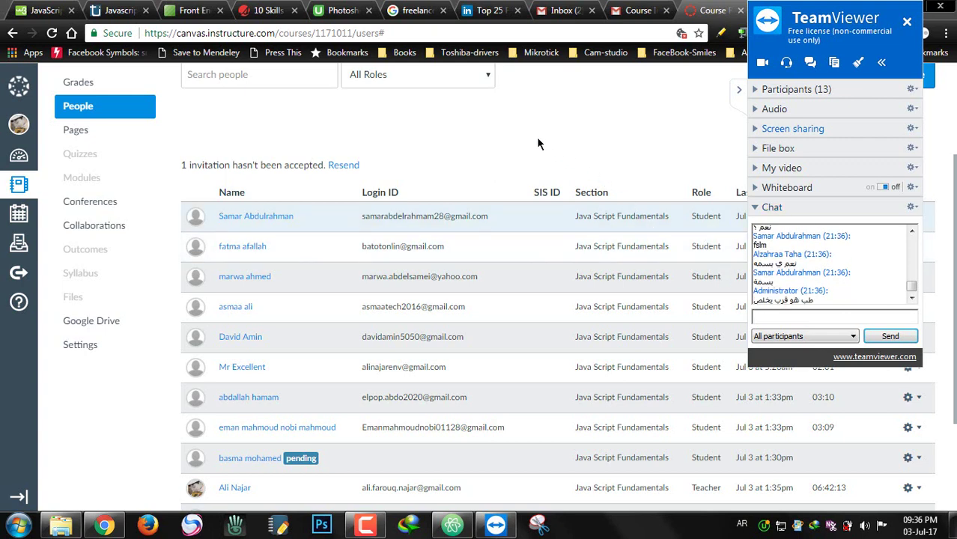
Reload the People page and review the entire participant list for remaining pending invitations
{"action": "right_click", "coordinate": [514, 129]}
{"action": "left_click", "coordinate": [563, 170]}
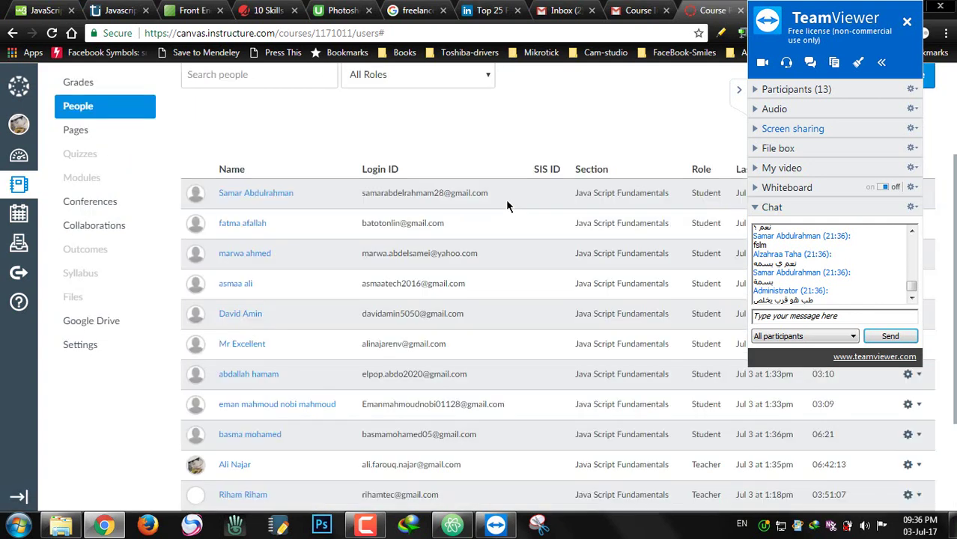
{"action": "scroll", "coordinate": [433, 191], "scroll_direction": "down", "scroll_amount": 2}
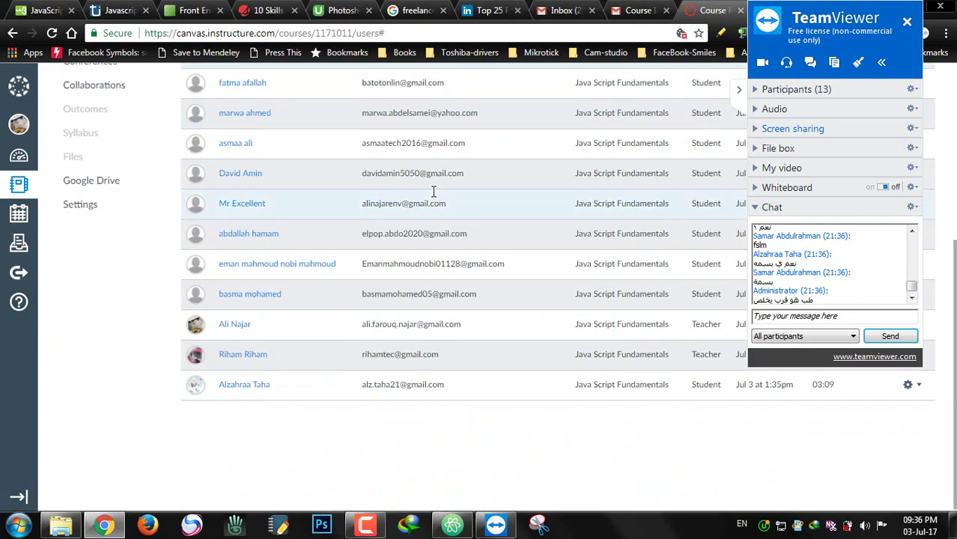
{"action": "scroll", "coordinate": [656, 270], "scroll_direction": "up", "scroll_amount": 1}
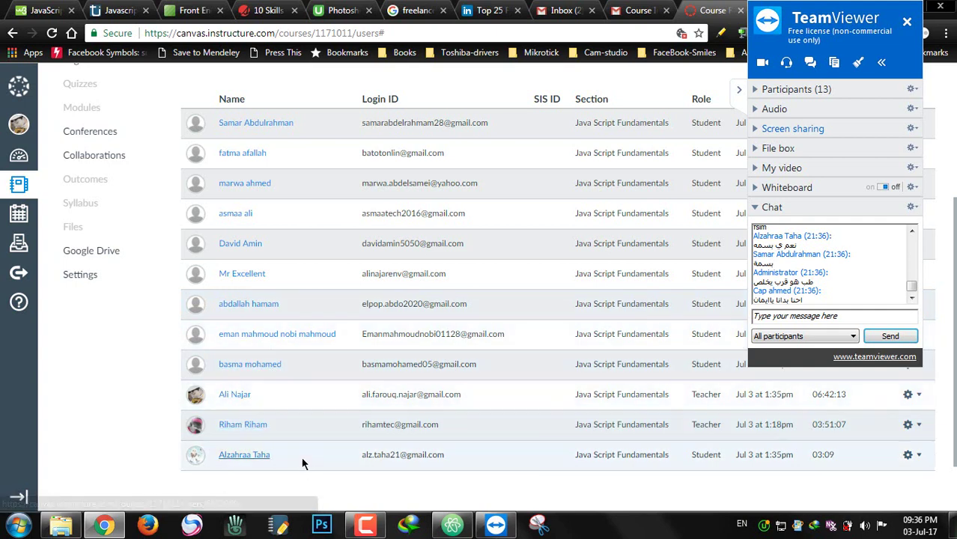
Open the Java Script Fundamentals course's Home page
{"action": "scroll", "coordinate": [449, 352], "scroll_direction": "up", "scroll_amount": 3}
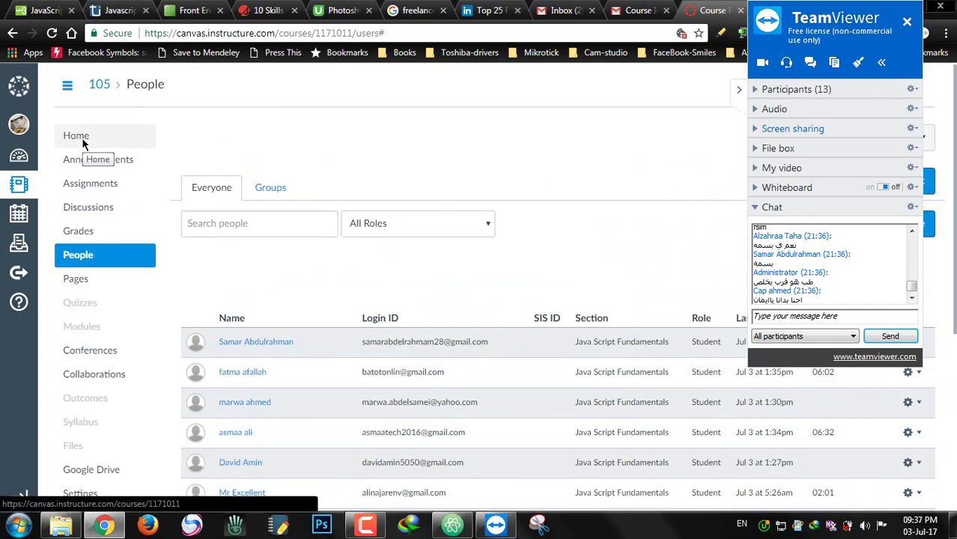
{"action": "left_click", "coordinate": [94, 137]}
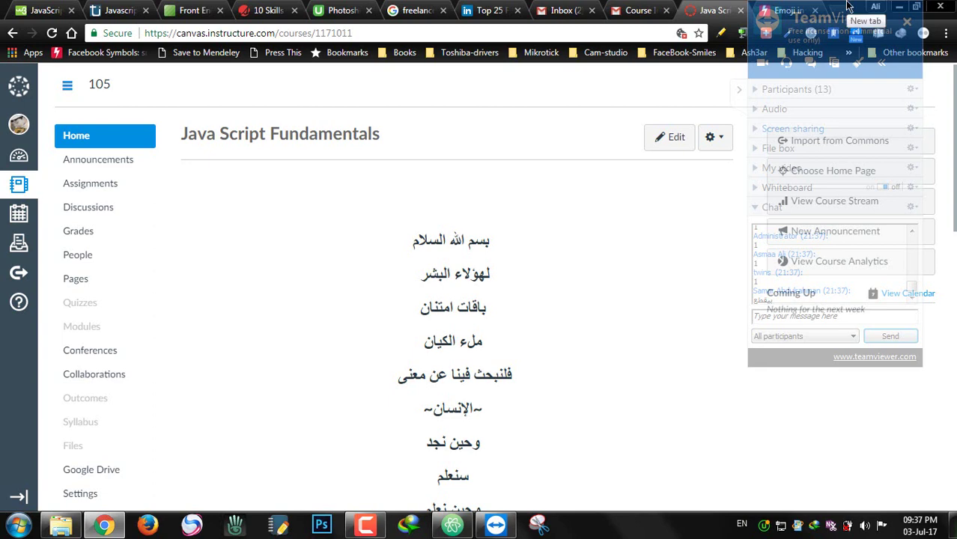
Review the participants' recent replies in the meeting chat
{"action": "left_click", "coordinate": [803, 319]}
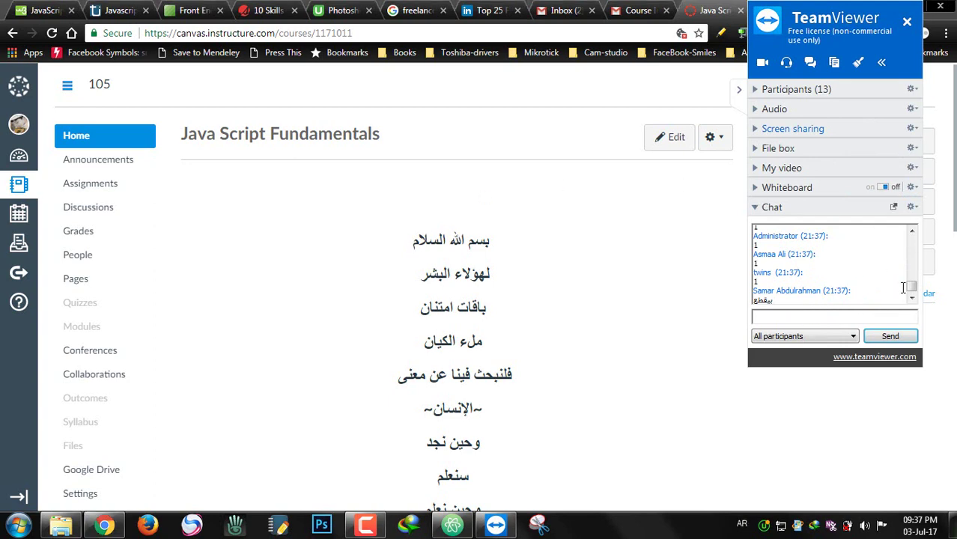
{"action": "scroll", "coordinate": [912, 286], "scroll_direction": "up", "scroll_amount": 5}
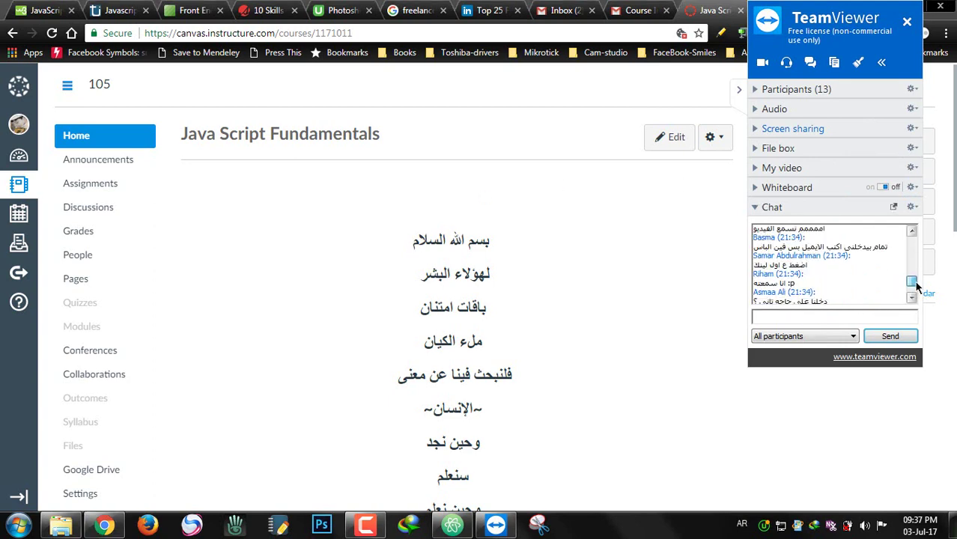
{"action": "scroll", "coordinate": [914, 285], "scroll_direction": "down", "scroll_amount": 5}
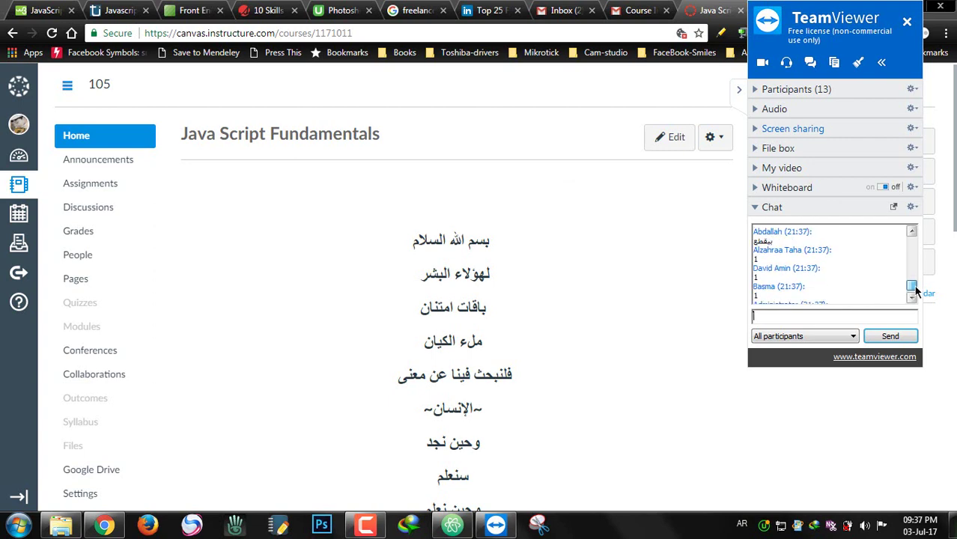
{"action": "left_click", "coordinate": [622, 261]}
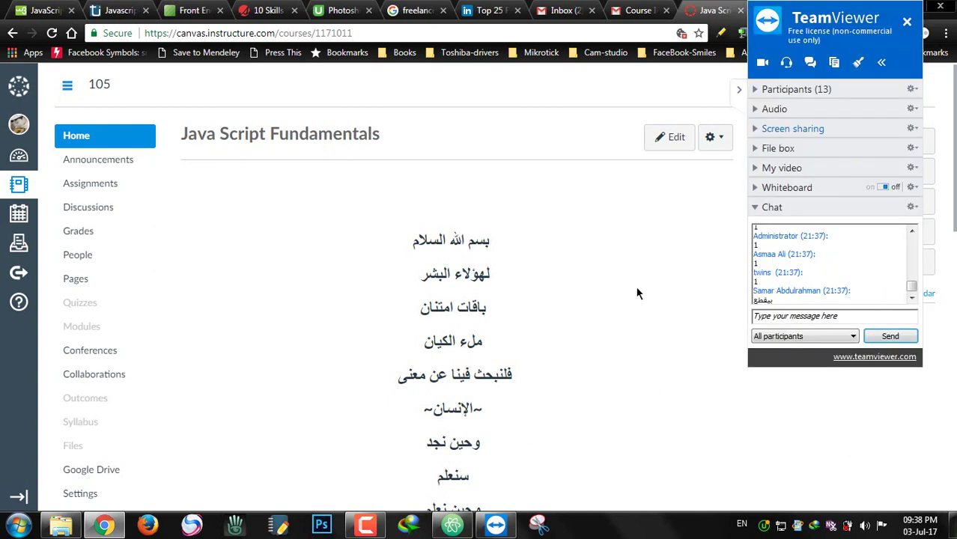
{"action": "left_click", "coordinate": [912, 286]}
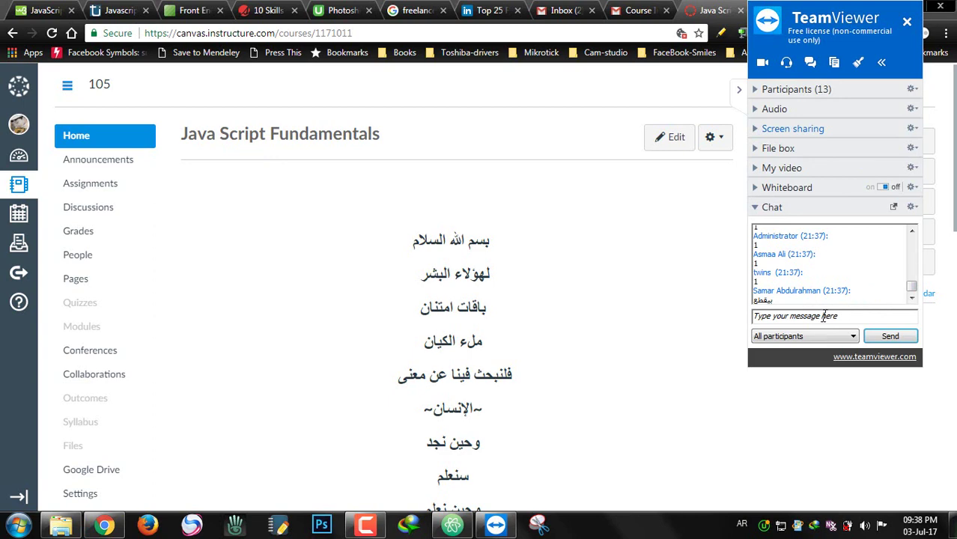
{"action": "left_click", "coordinate": [571, 330]}
{"action": "left_click", "coordinate": [611, 219]}
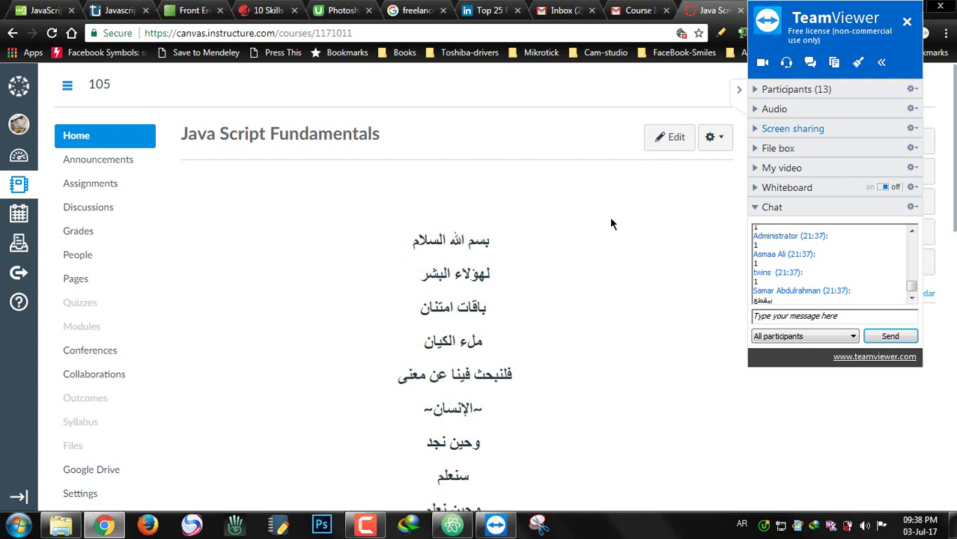
Uncover the full course page and log out of the current Canvas account
{"action": "left_click", "coordinate": [739, 91]}
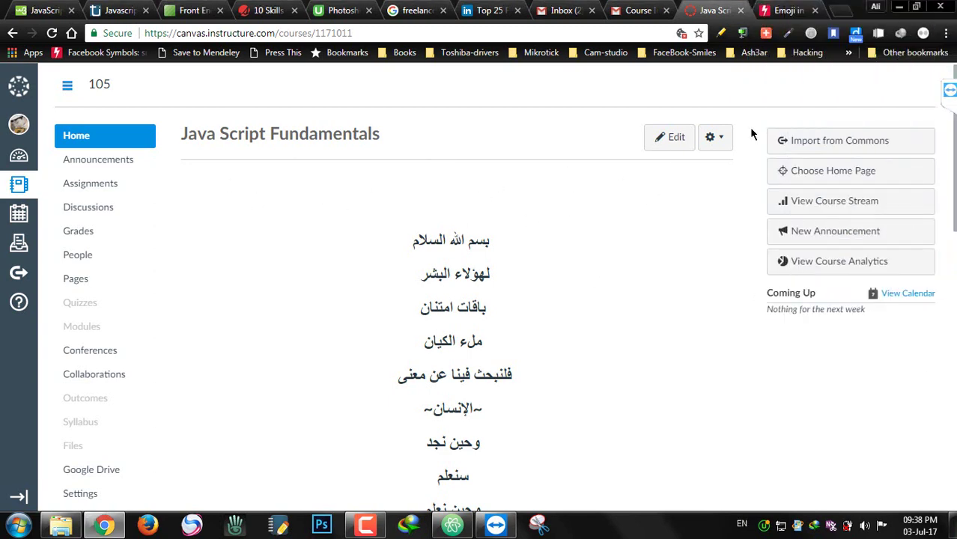
{"action": "left_click", "coordinate": [19, 125]}
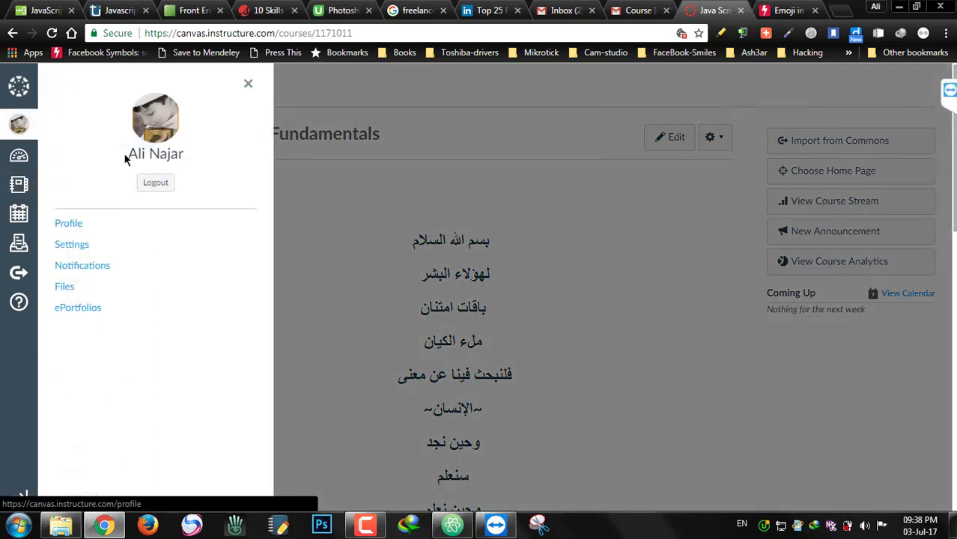
{"action": "left_click", "coordinate": [152, 185]}
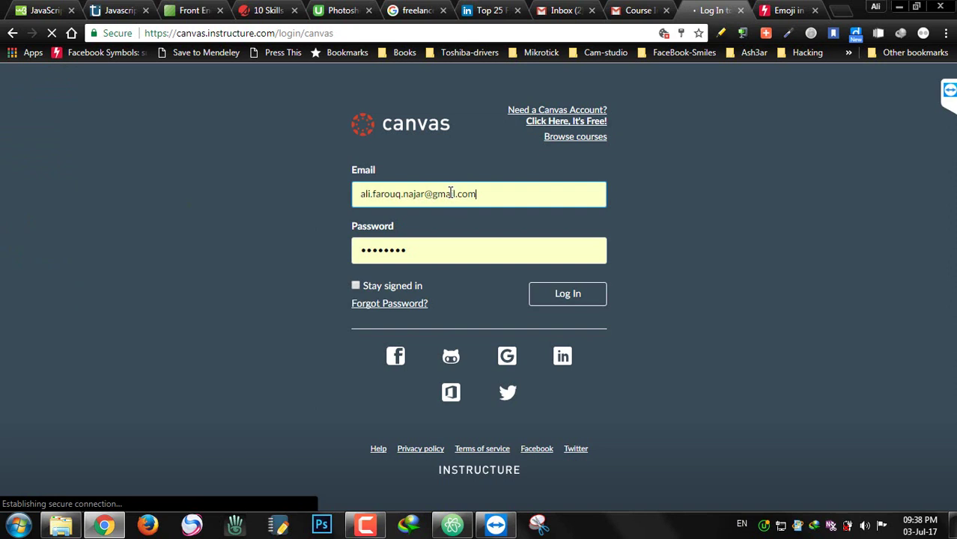
Log in to Canvas with the other saved Gmail account, with Stay signed in enabled
{"action": "double_click", "coordinate": [450, 193]}
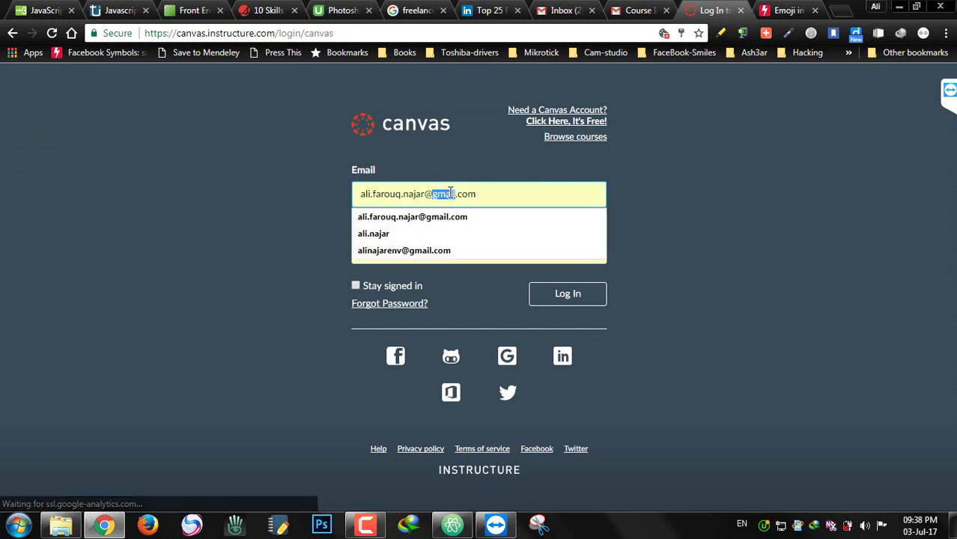
{"action": "left_click", "coordinate": [423, 250]}
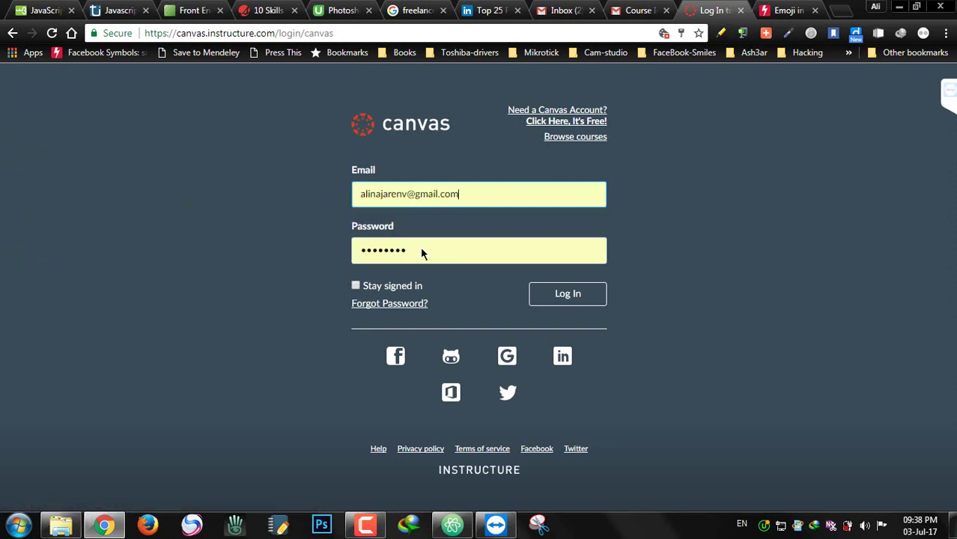
{"action": "left_click", "coordinate": [372, 292]}
{"action": "left_click", "coordinate": [554, 295]}
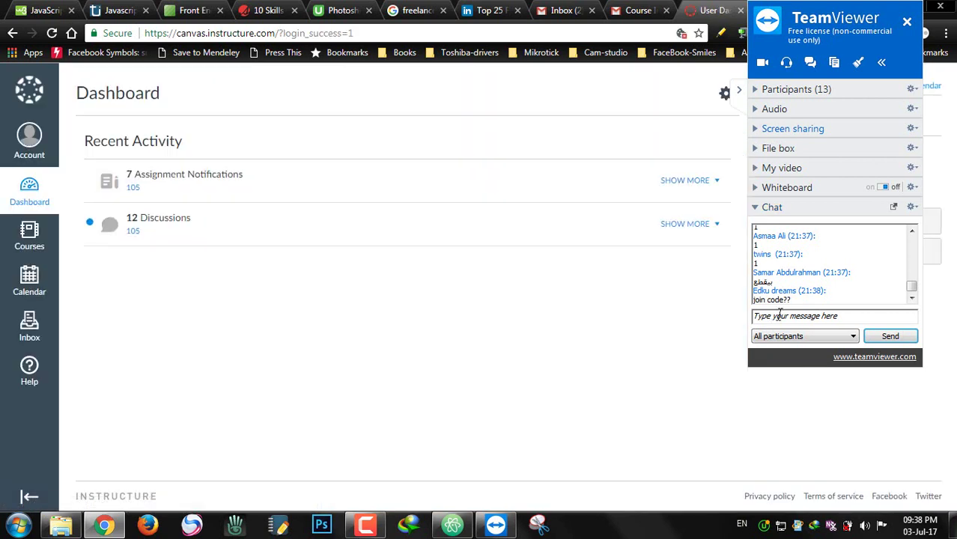
Open the Java Script Fundamentals course from this account's course list
{"action": "left_click", "coordinate": [782, 317]}
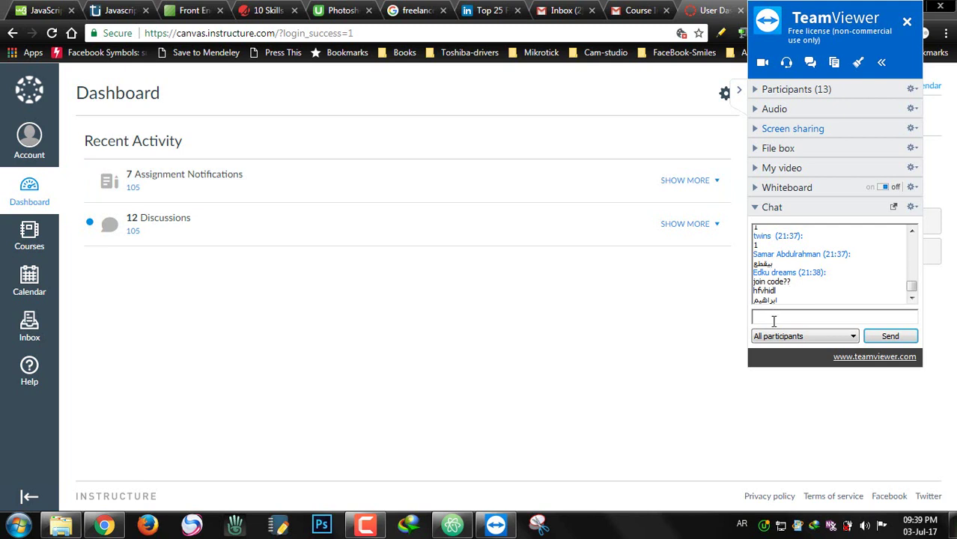
{"action": "left_click", "coordinate": [39, 104]}
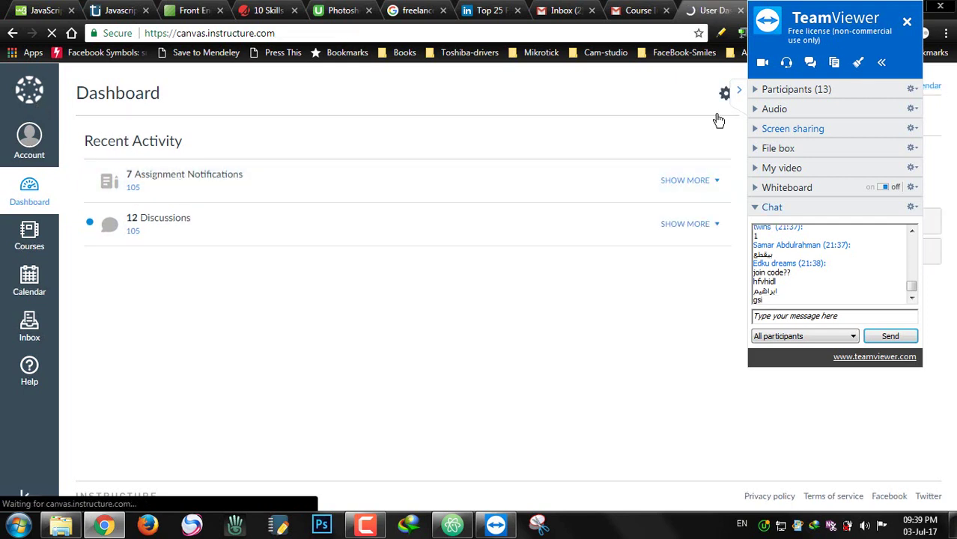
{"action": "left_click", "coordinate": [36, 246]}
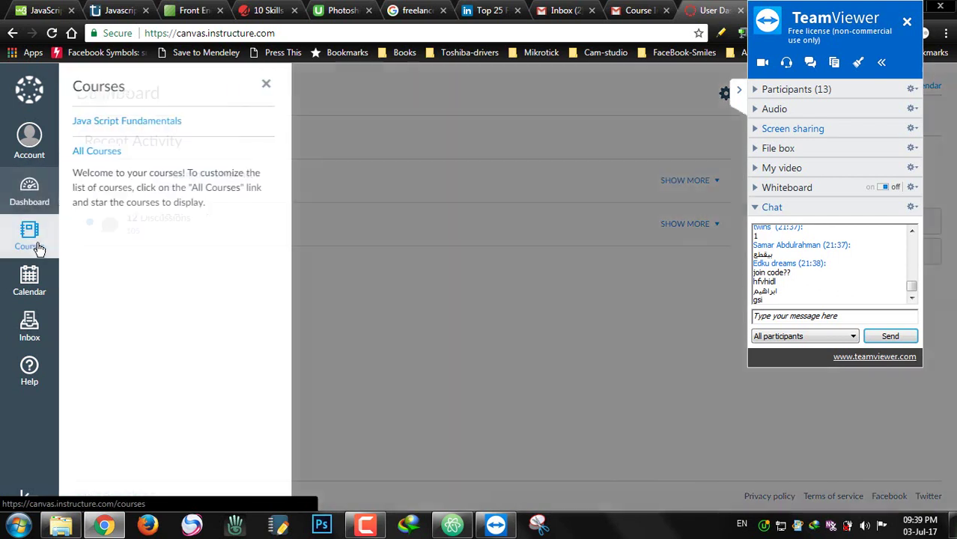
{"action": "left_click", "coordinate": [161, 123]}
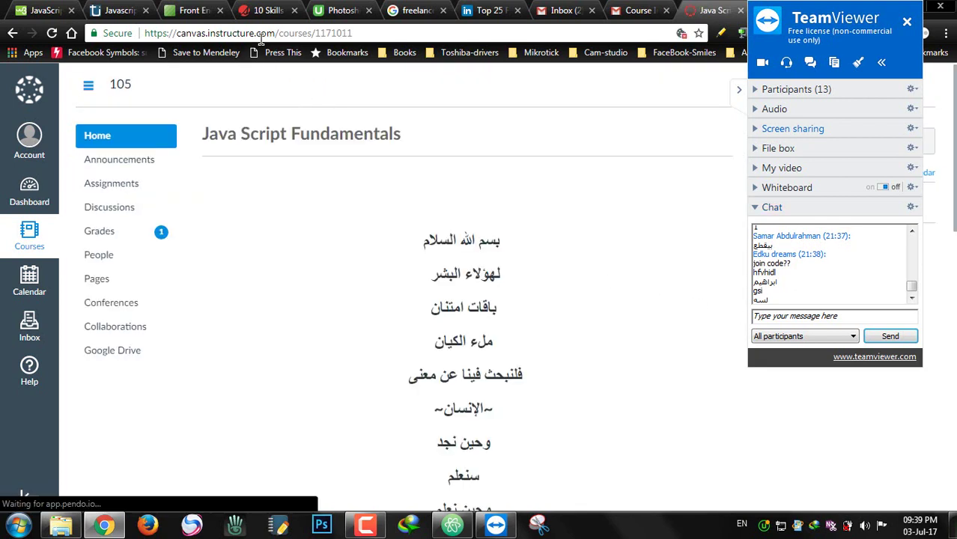
{"action": "left_click_drag", "start_coordinate": [271, 33], "coordinate": [114, 34]}
{"action": "key", "text": "ctrl+c"}
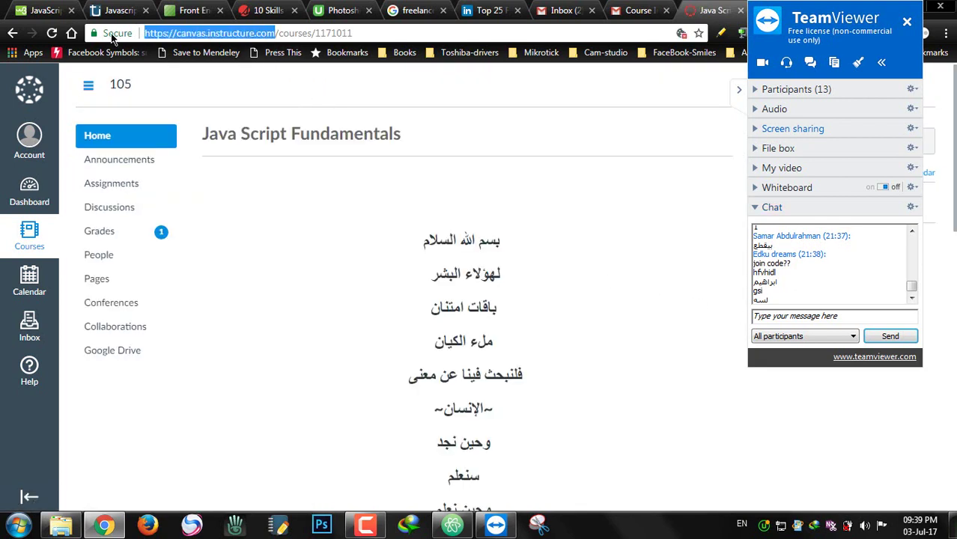
{"action": "left_click", "coordinate": [812, 317]}
{"action": "key", "text": "ctrl+v"}
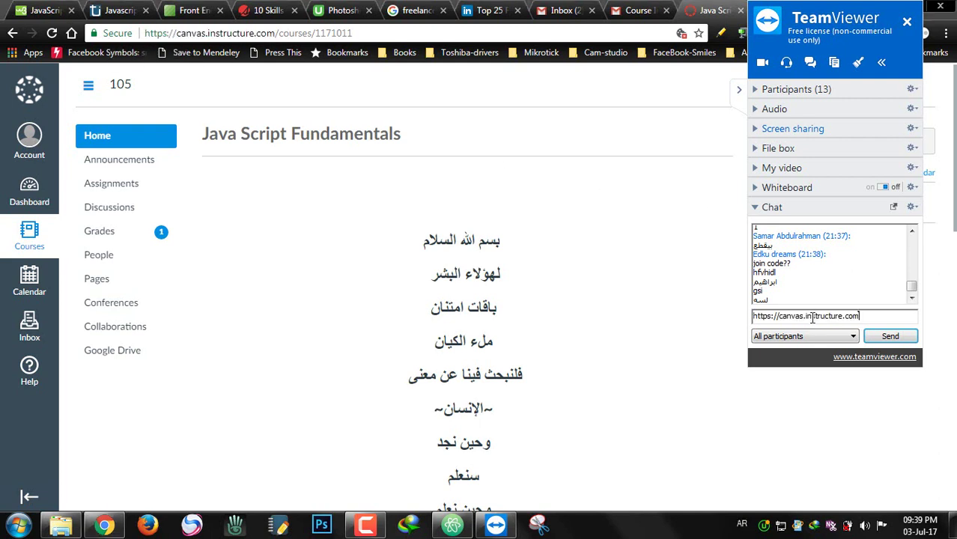
{"action": "key", "text": "Return"}
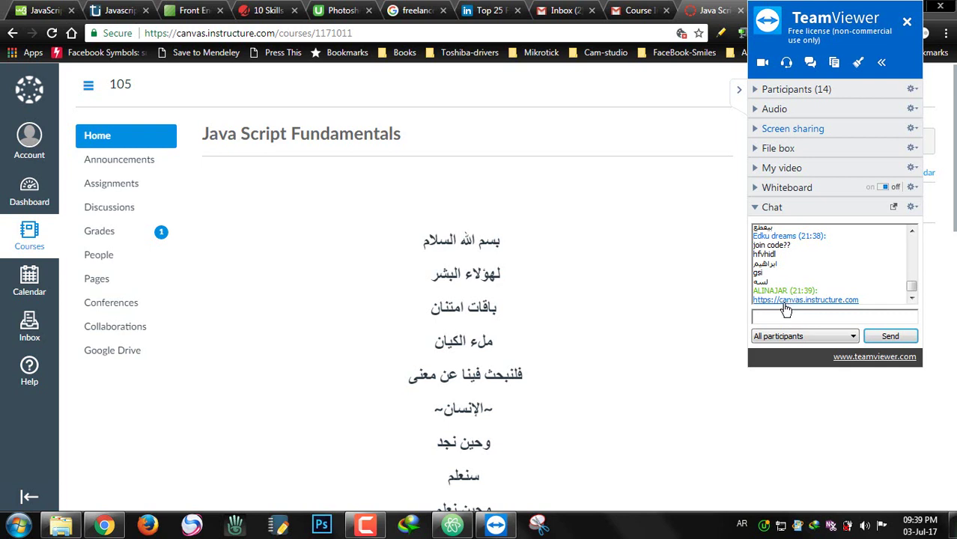
{"action": "left_click", "coordinate": [563, 218]}
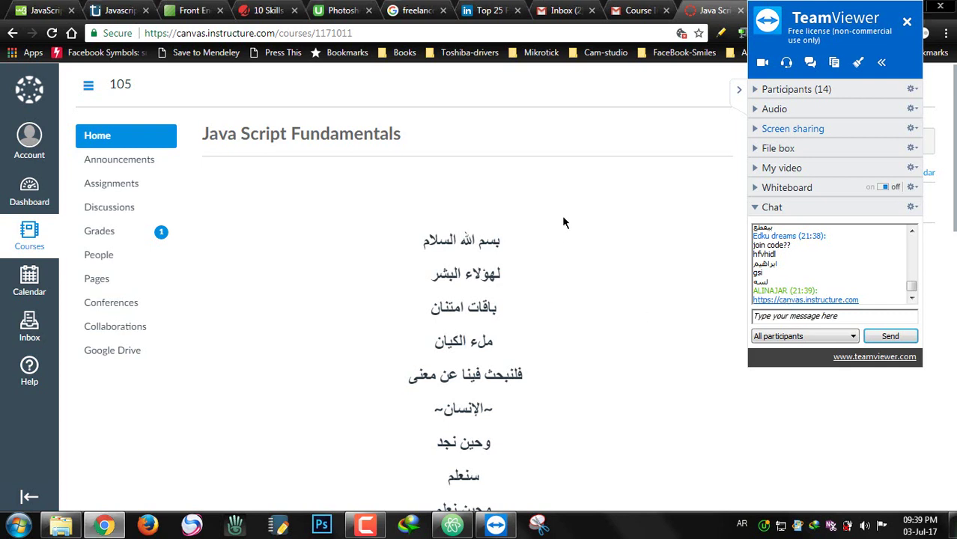
Look through the course's Home page from the opening Arabic text to the embedded "Start Over Again" video and back
{"action": "left_click", "coordinate": [736, 94]}
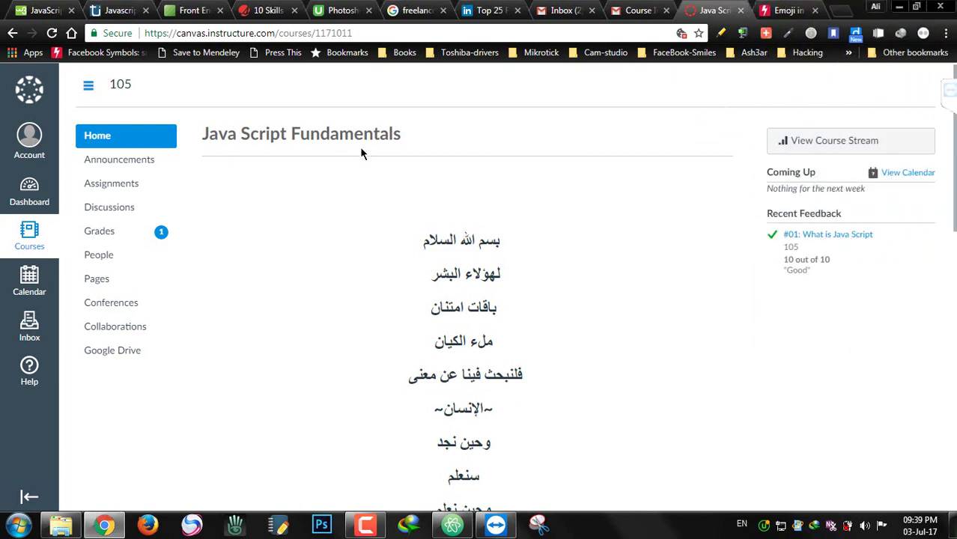
{"action": "scroll", "coordinate": [435, 225], "scroll_direction": "down", "scroll_amount": 1}
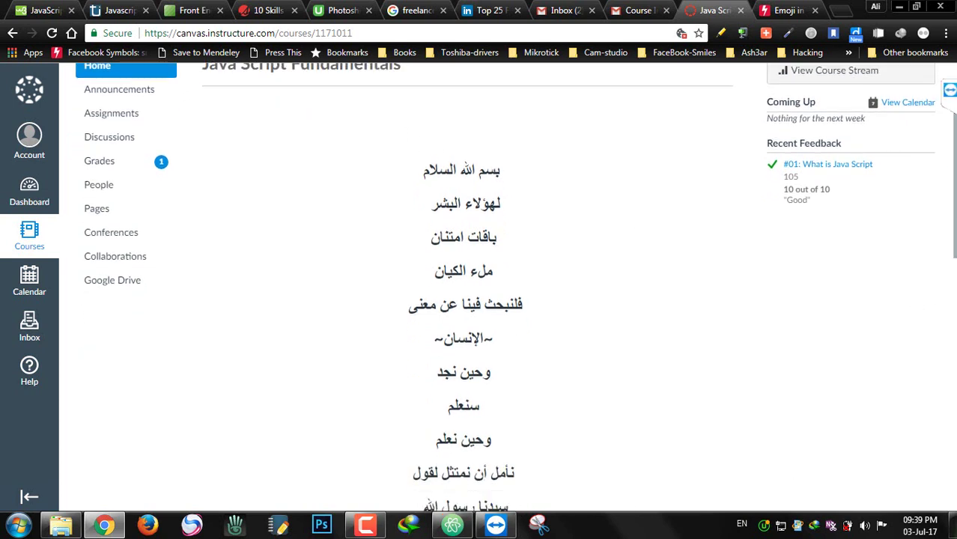
{"action": "left_click", "coordinate": [949, 90]}
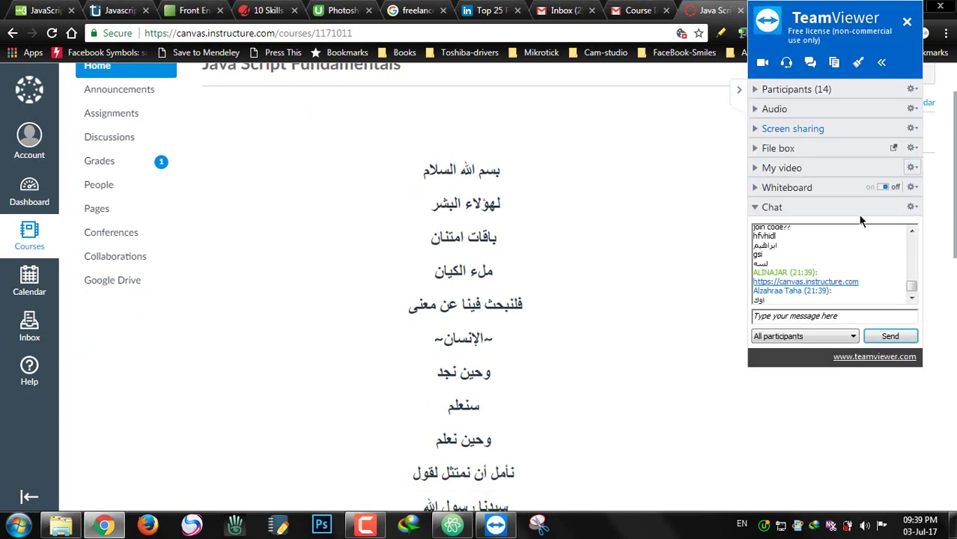
{"action": "left_click", "coordinate": [738, 96]}
{"action": "scroll", "coordinate": [577, 192], "scroll_direction": "down", "scroll_amount": 2}
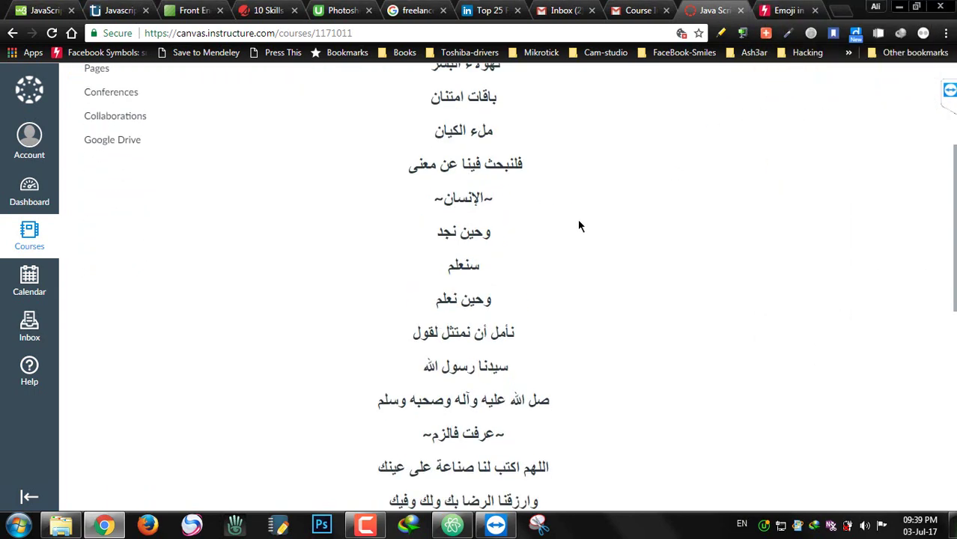
{"action": "scroll", "coordinate": [665, 281], "scroll_direction": "down", "scroll_amount": 2}
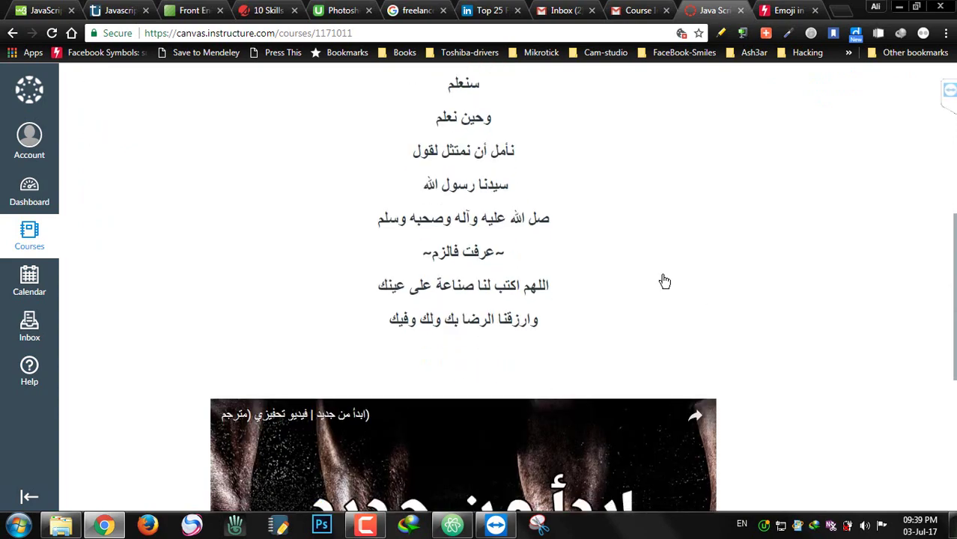
{"action": "scroll", "coordinate": [665, 281], "scroll_direction": "down", "scroll_amount": 4}
{"action": "scroll", "coordinate": [727, 286], "scroll_direction": "down", "scroll_amount": 1}
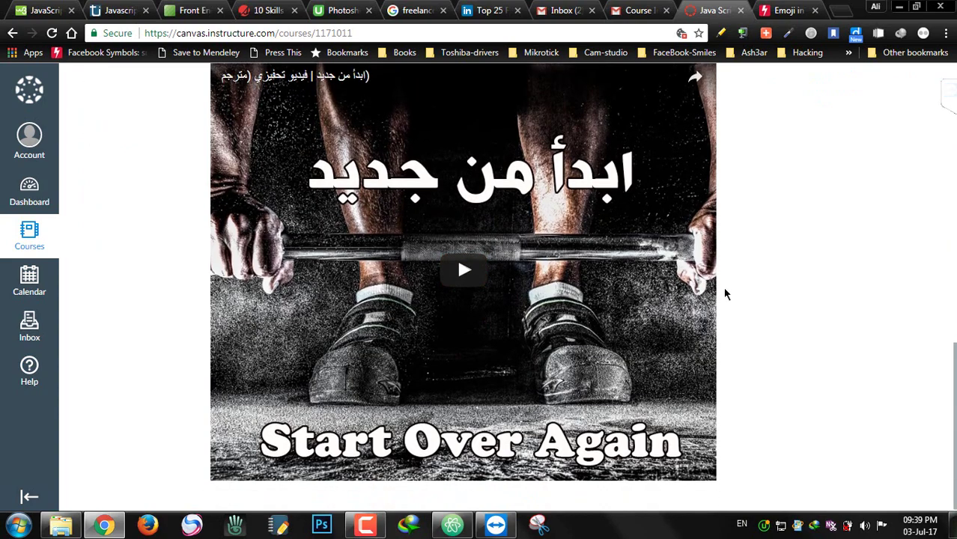
{"action": "scroll", "coordinate": [718, 290], "scroll_direction": "up", "scroll_amount": 10}
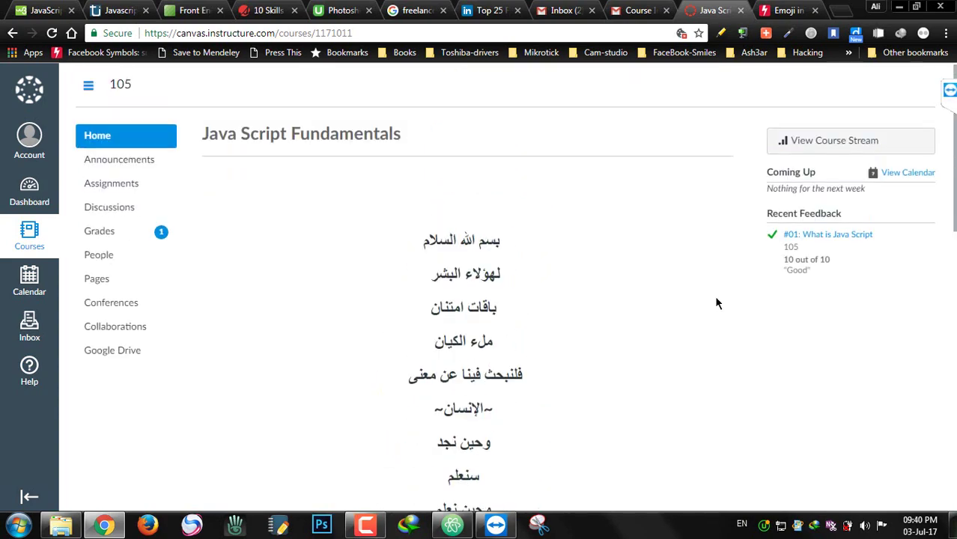
Check the meeting chat for new participant messages alongside the course's Home page
{"action": "scroll", "coordinate": [716, 303], "scroll_direction": "down", "scroll_amount": 1}
{"action": "left_click", "coordinate": [949, 91]}
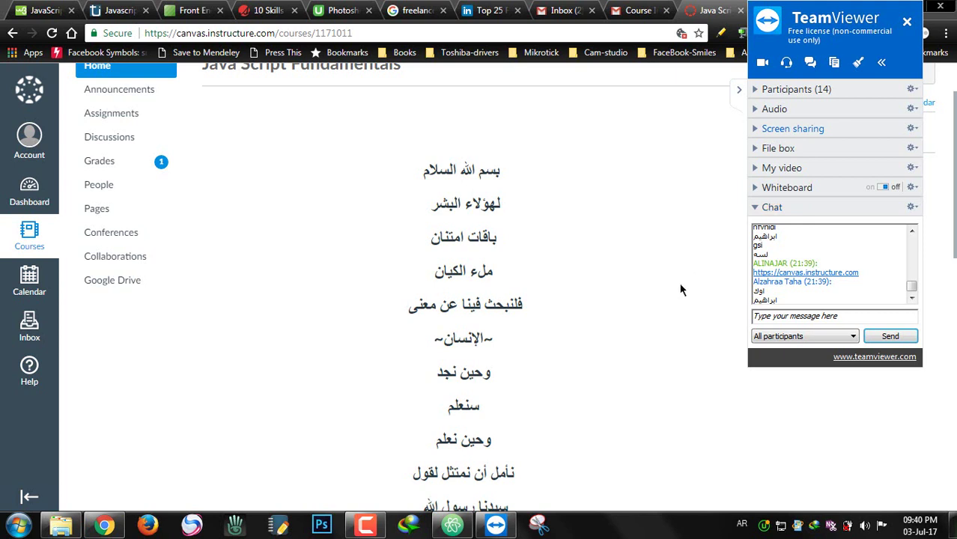
{"action": "left_click", "coordinate": [739, 90]}
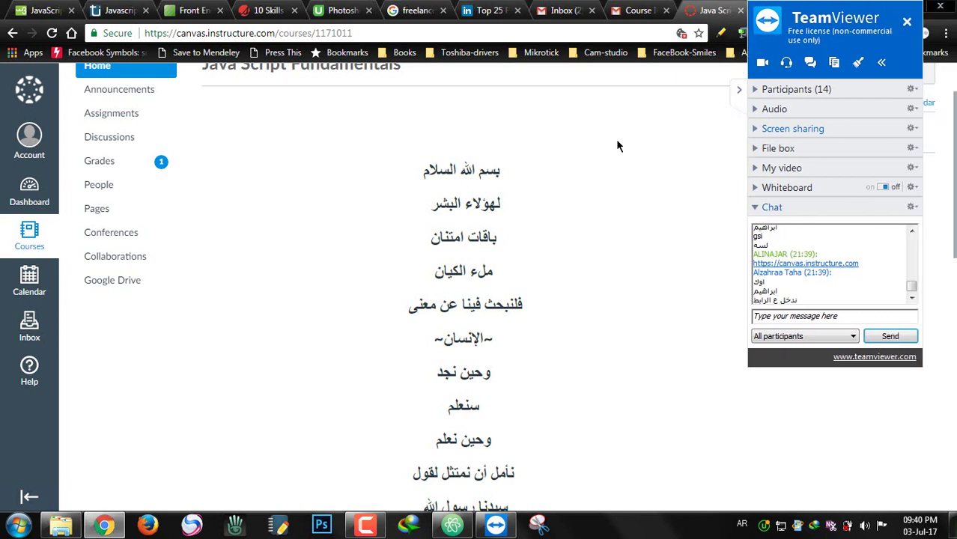
{"action": "scroll", "coordinate": [383, 171], "scroll_direction": "up", "scroll_amount": 1}
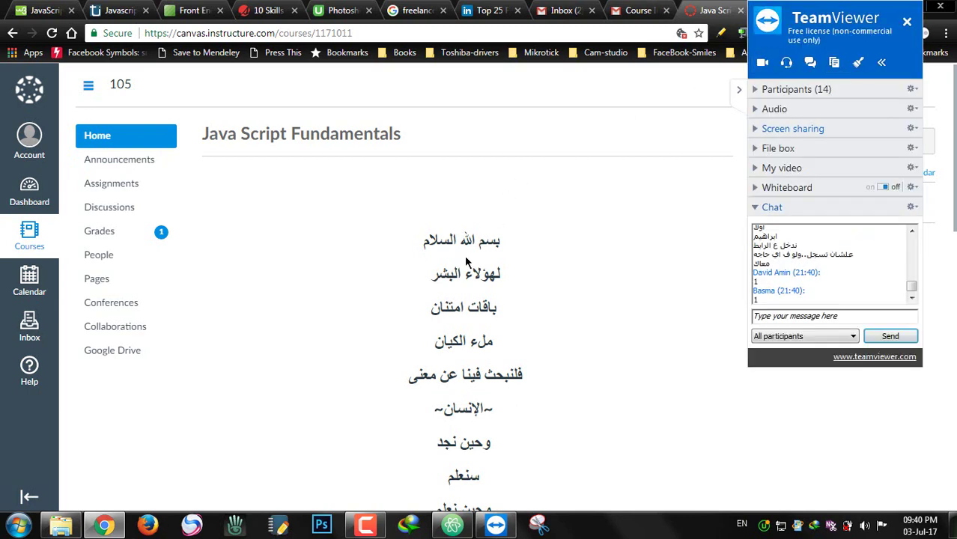
Open the course's Announcements, open the ترحيب announcement and read it through to the end
{"action": "left_click", "coordinate": [128, 167]}
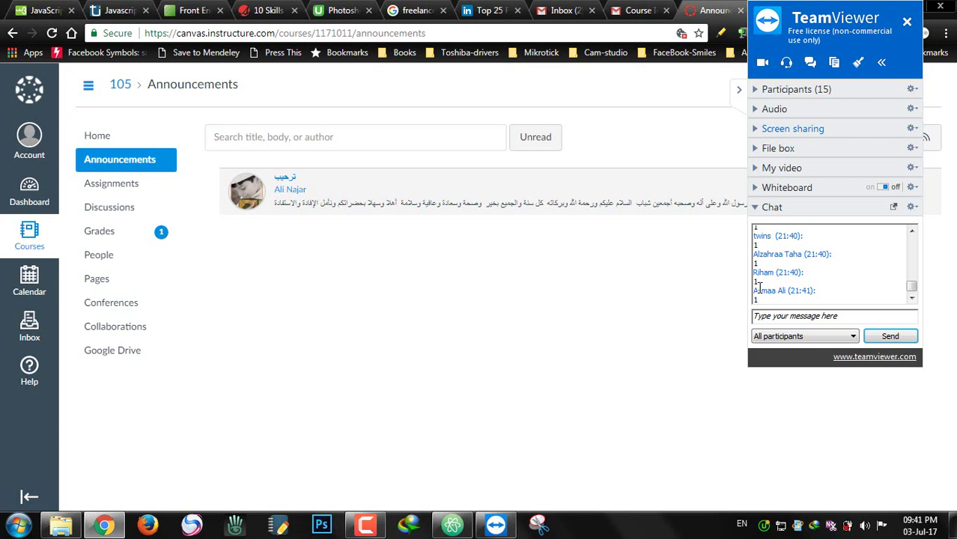
{"action": "left_click", "coordinate": [287, 181]}
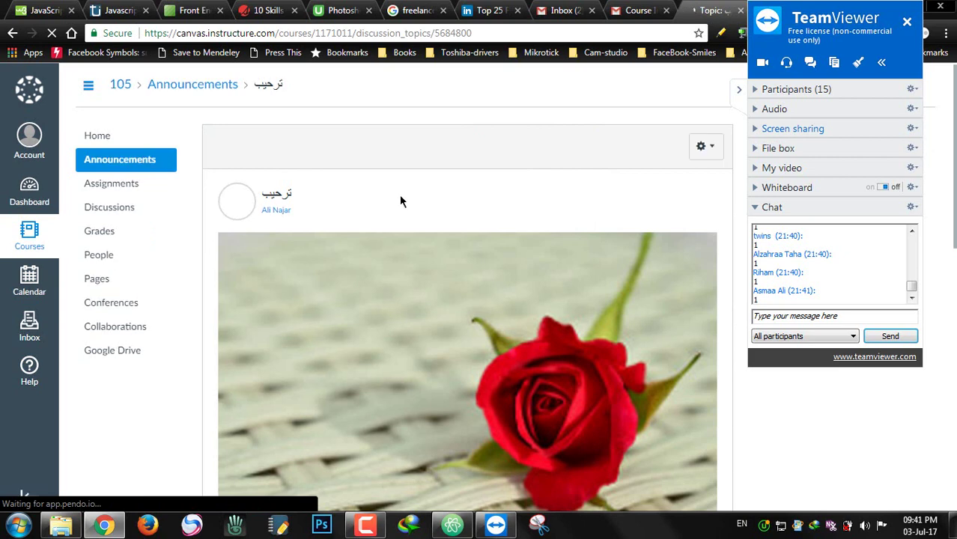
{"action": "scroll", "coordinate": [465, 267], "scroll_direction": "down", "scroll_amount": 2}
{"action": "scroll", "coordinate": [470, 279], "scroll_direction": "down", "scroll_amount": 5}
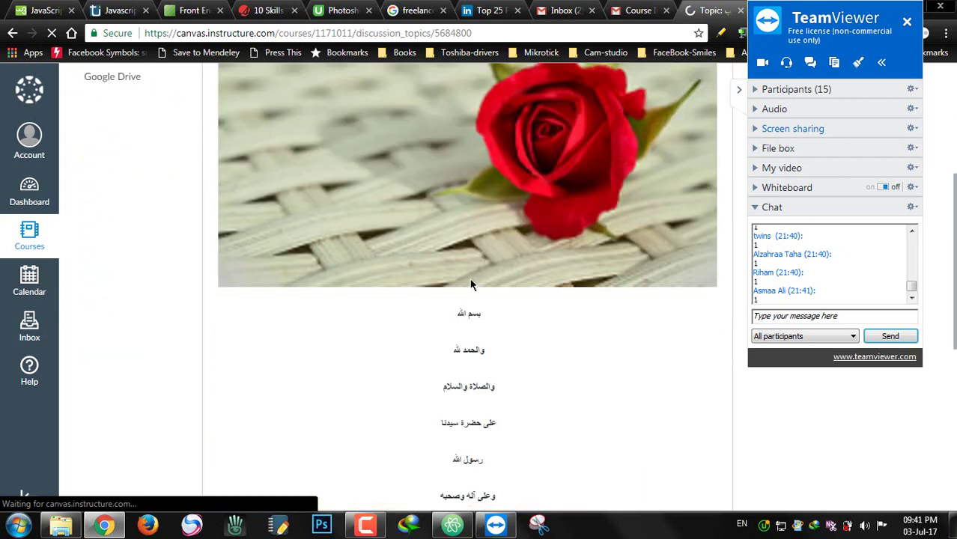
{"action": "scroll", "coordinate": [474, 298], "scroll_direction": "down", "scroll_amount": 3}
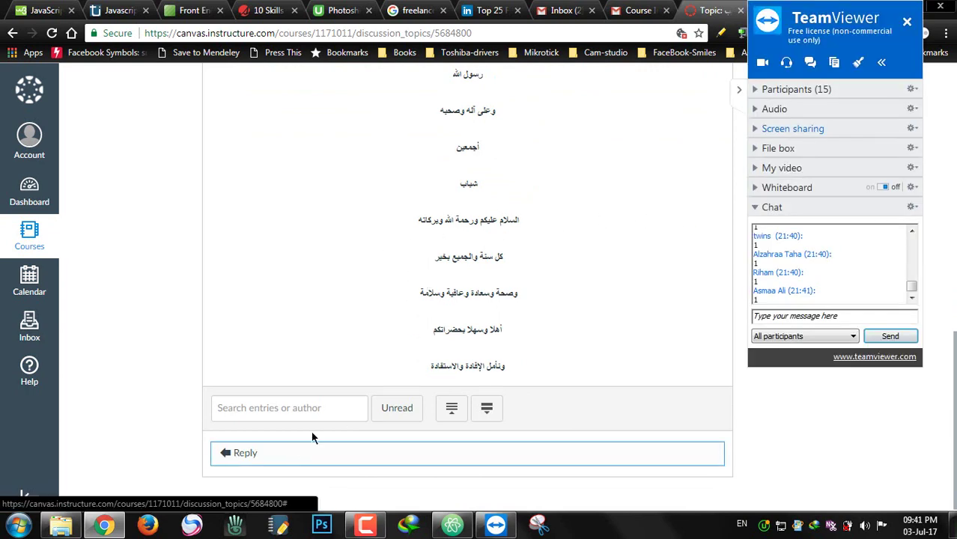
Open a reply to the announcement, examine the empty editor and its posting option, and look back up to the announcement's start
{"action": "left_click", "coordinate": [313, 450]}
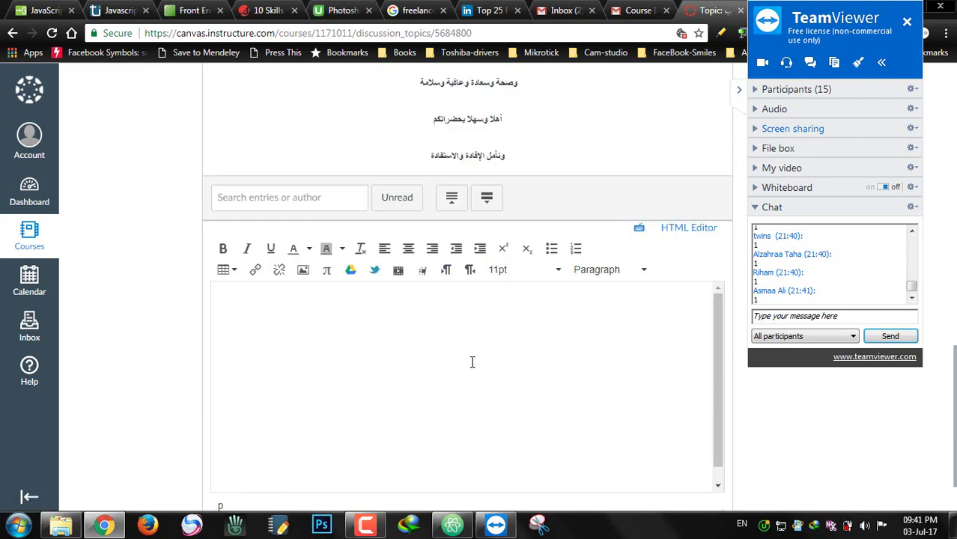
{"action": "left_click", "coordinate": [471, 361]}
{"action": "scroll", "coordinate": [284, 316], "scroll_direction": "down", "scroll_amount": 2}
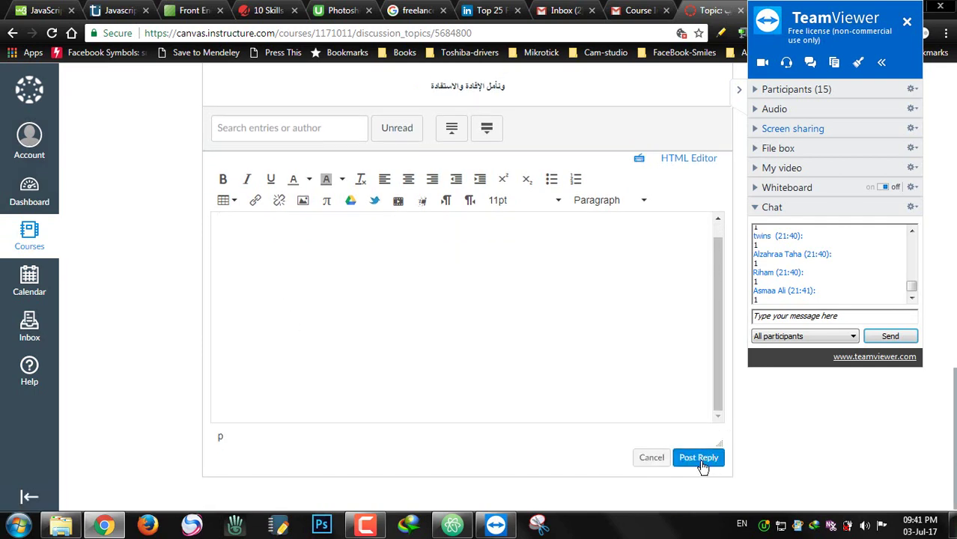
{"action": "scroll", "coordinate": [593, 408], "scroll_direction": "up", "scroll_amount": 5}
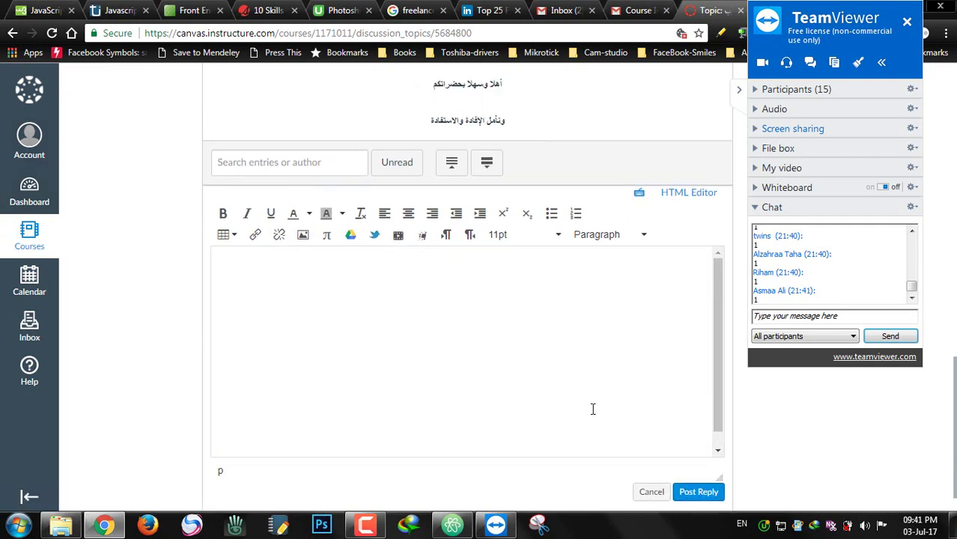
{"action": "scroll", "coordinate": [593, 409], "scroll_direction": "up", "scroll_amount": 1}
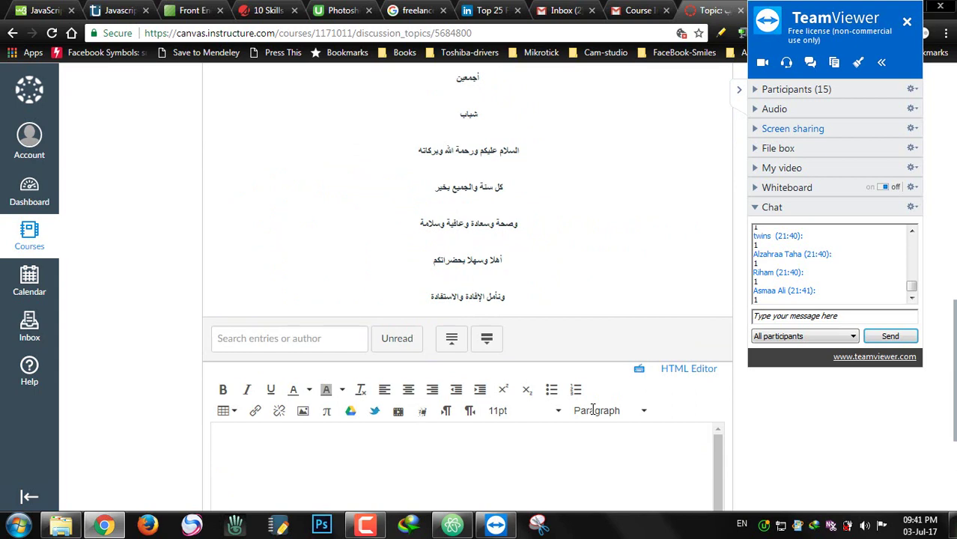
{"action": "left_click", "coordinate": [593, 450]}
{"action": "scroll", "coordinate": [528, 287], "scroll_direction": "up", "scroll_amount": 5}
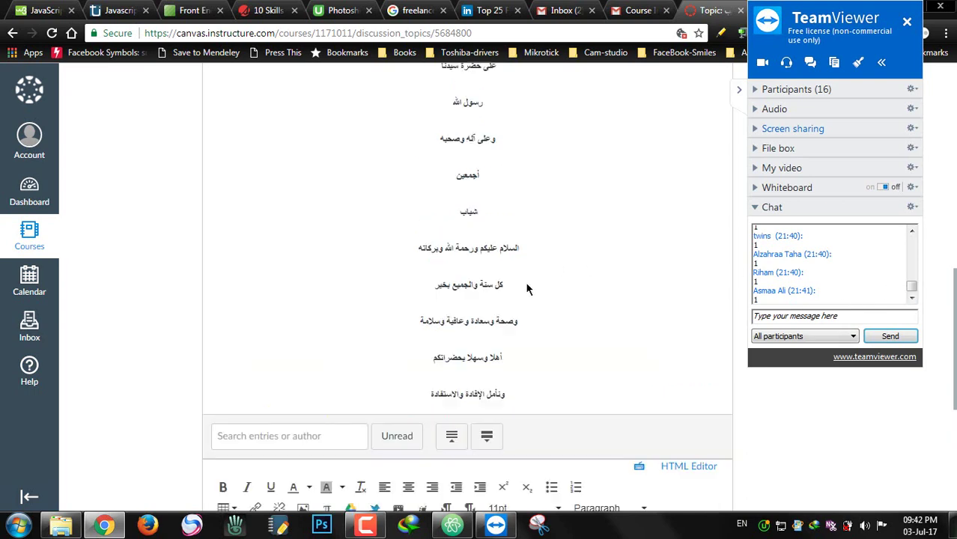
{"action": "scroll", "coordinate": [526, 288], "scroll_direction": "up", "scroll_amount": 3}
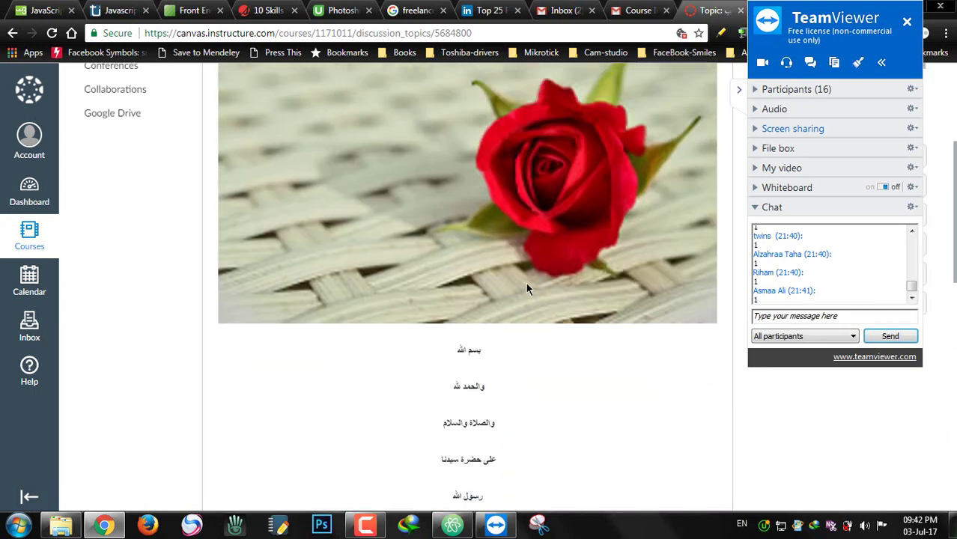
{"action": "scroll", "coordinate": [529, 285], "scroll_direction": "up", "scroll_amount": 3}
{"action": "scroll", "coordinate": [606, 283], "scroll_direction": "down", "scroll_amount": 1}
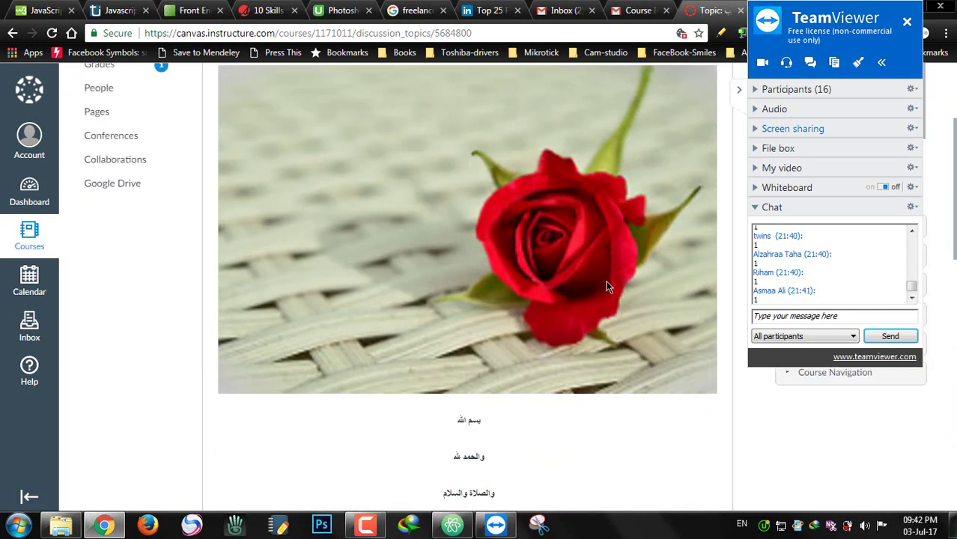
{"action": "scroll", "coordinate": [390, 250], "scroll_direction": "up", "scroll_amount": 3}
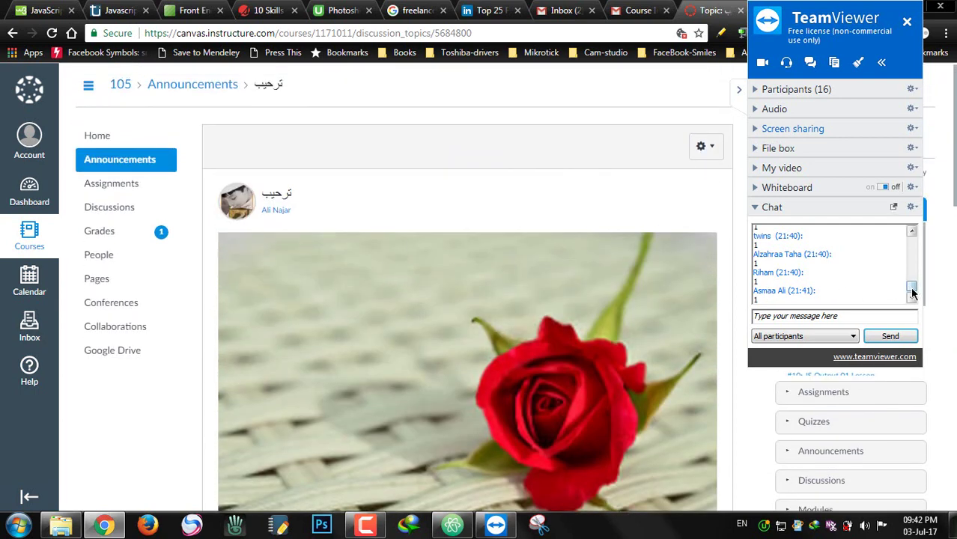
Switch to the Atom editor and close its window
{"action": "key", "text": "alt+shift"}
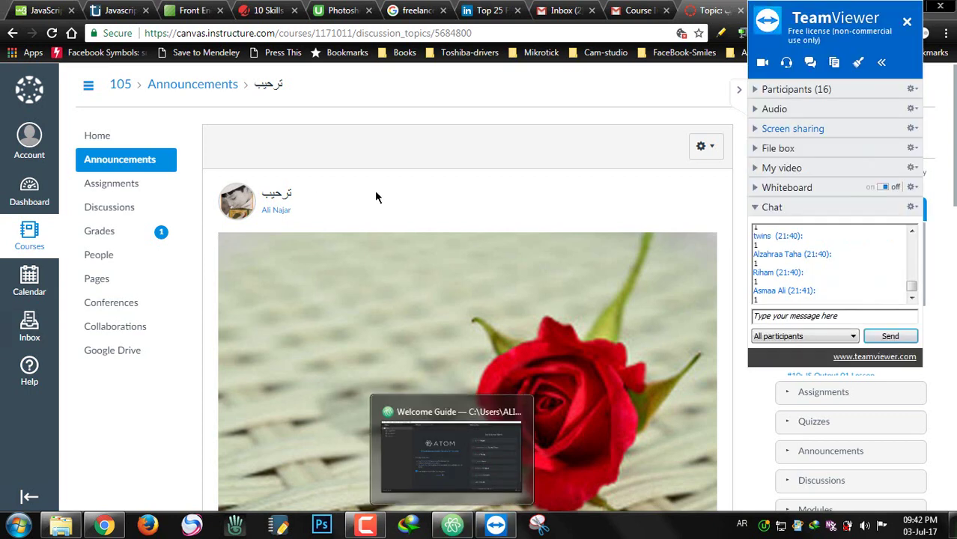
{"action": "left_click", "coordinate": [452, 525]}
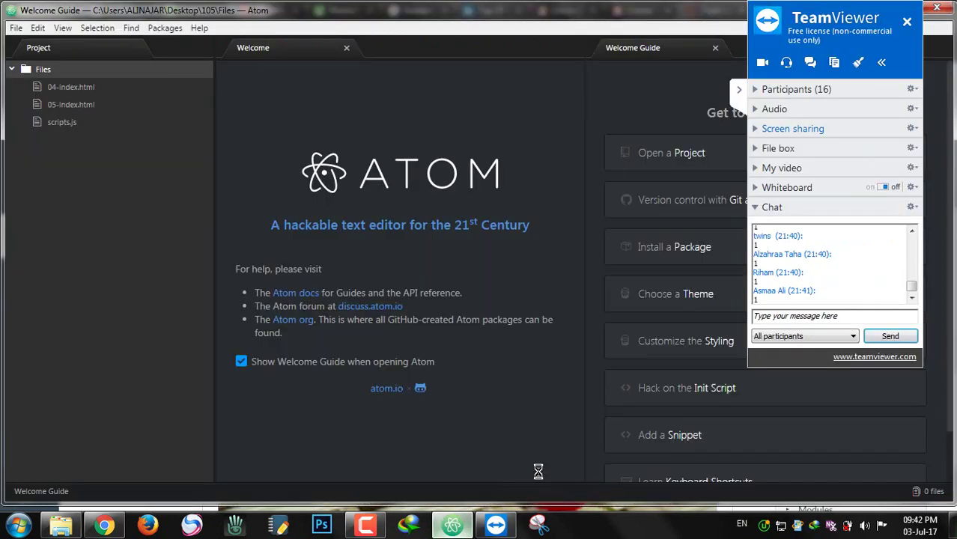
{"action": "left_click", "coordinate": [935, 6]}
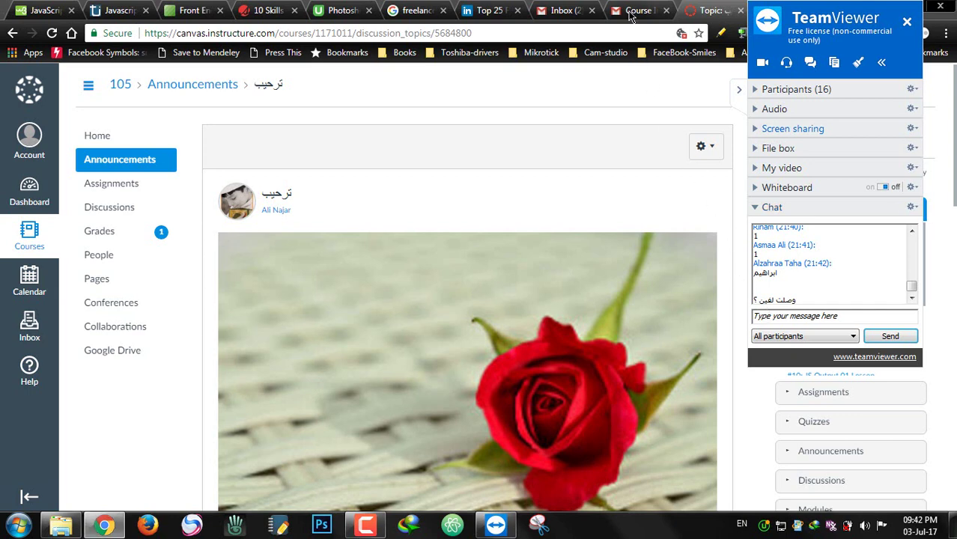
Look at the course invitation e-mail and the Gmail inbox, and open the course's People page in a new browser tab
{"action": "left_click", "coordinate": [653, 12]}
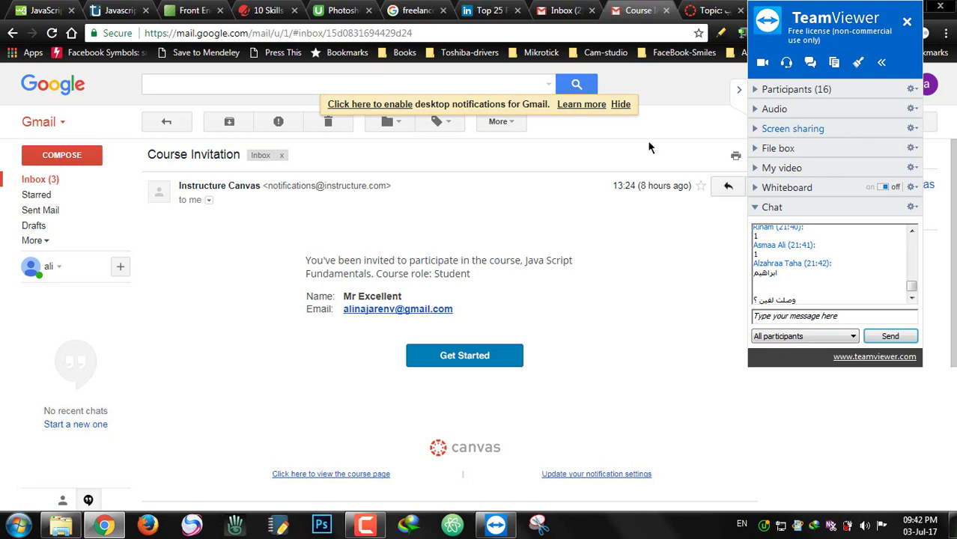
{"action": "left_click", "coordinate": [565, 13]}
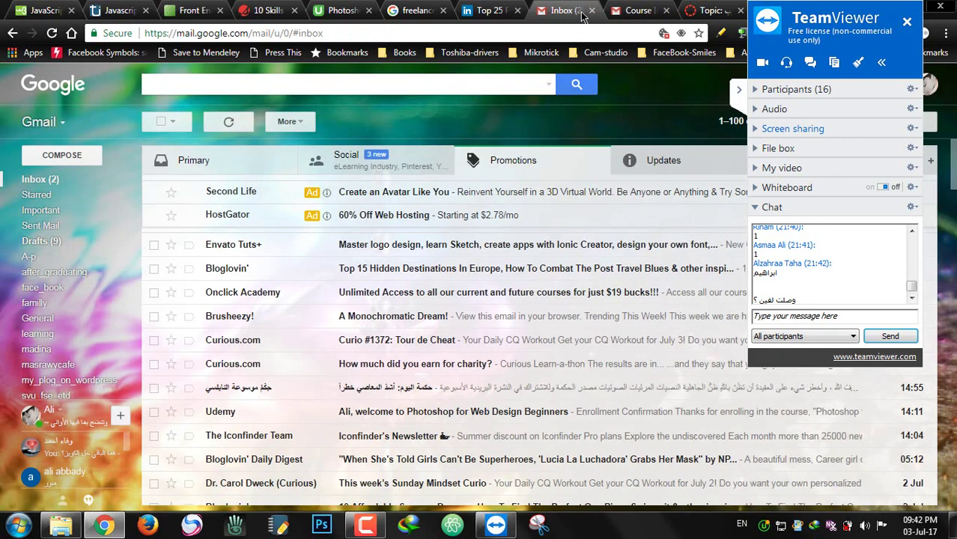
{"action": "left_click", "coordinate": [703, 12]}
{"action": "right_click", "coordinate": [110, 256]}
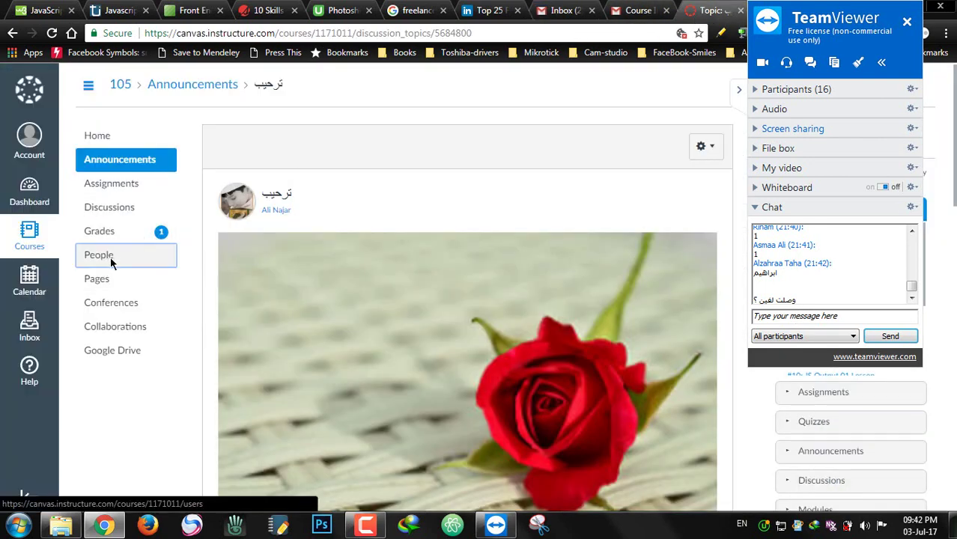
{"action": "left_click", "coordinate": [162, 265]}
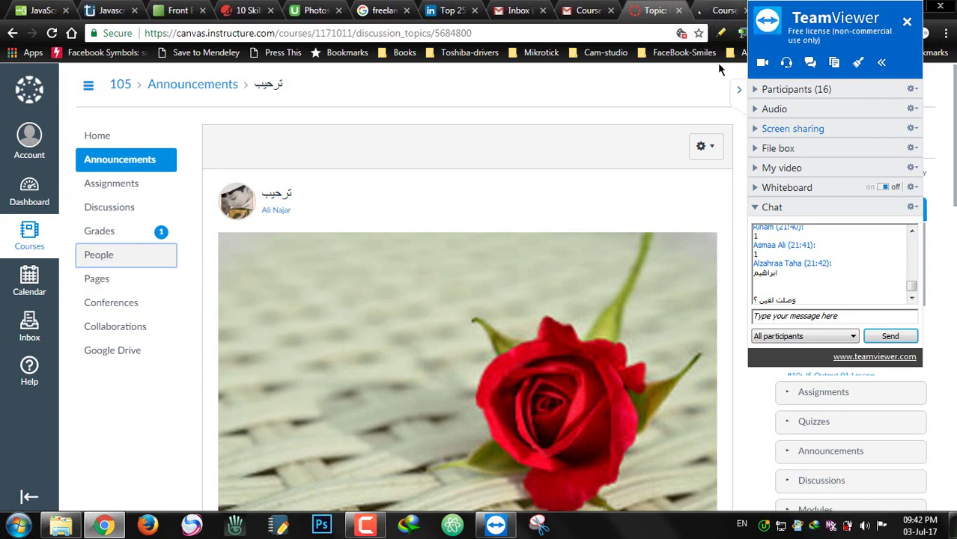
Reload the ترحيب announcement and look through the participants' replies beneath it
{"action": "scroll", "coordinate": [635, 289], "scroll_direction": "down", "scroll_amount": 4}
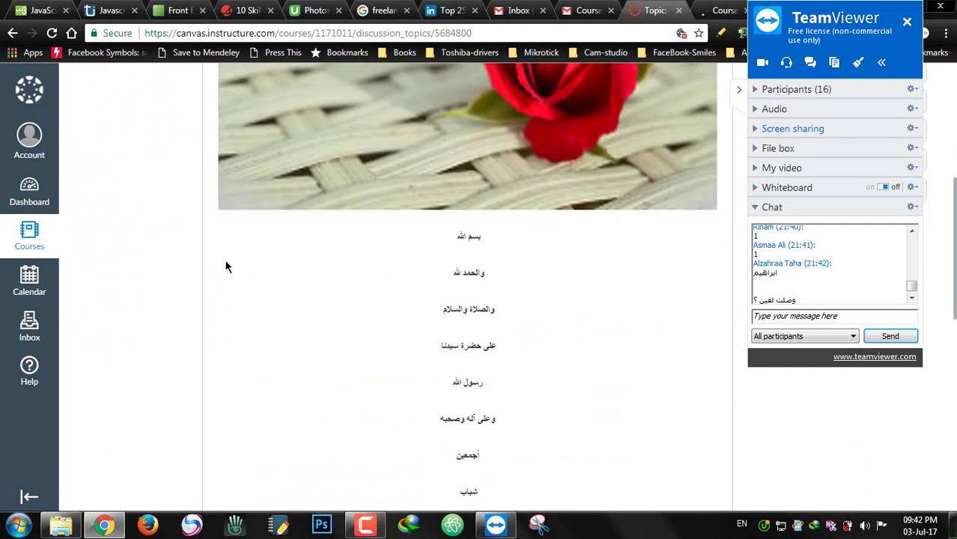
{"action": "scroll", "coordinate": [165, 258], "scroll_direction": "up", "scroll_amount": 2}
{"action": "right_click", "coordinate": [141, 212]}
{"action": "left_click", "coordinate": [180, 241]}
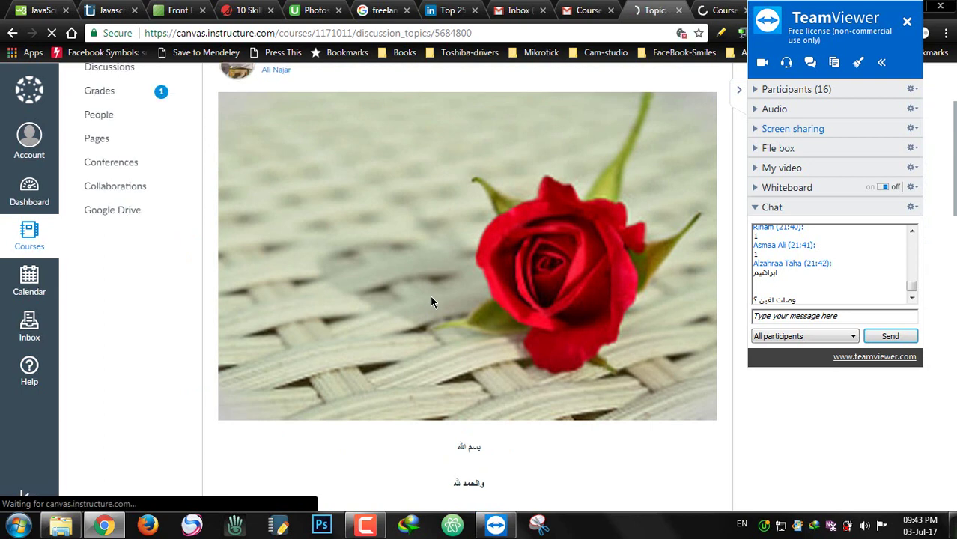
{"action": "scroll", "coordinate": [430, 298], "scroll_direction": "down", "scroll_amount": 2}
{"action": "scroll", "coordinate": [431, 302], "scroll_direction": "down", "scroll_amount": 8}
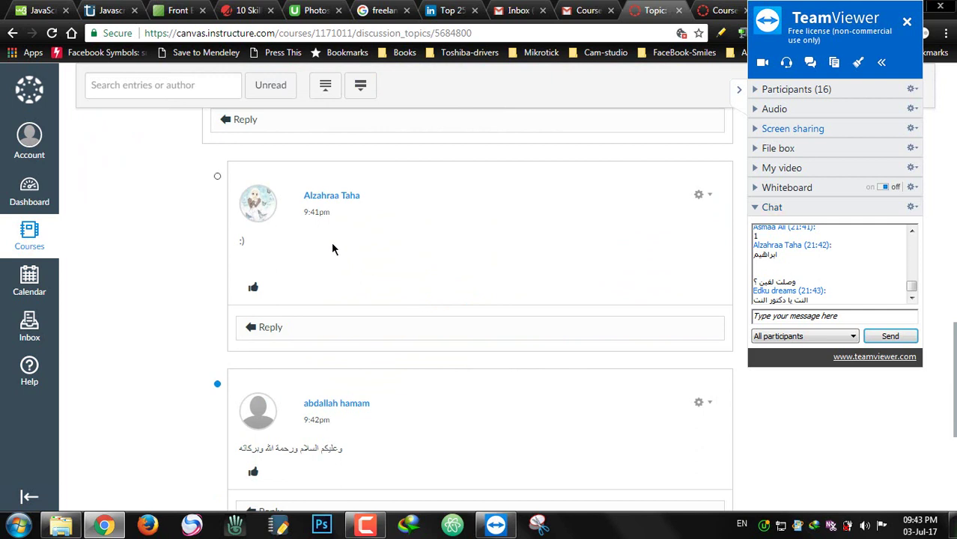
{"action": "scroll", "coordinate": [343, 267], "scroll_direction": "down", "scroll_amount": 1}
{"action": "scroll", "coordinate": [343, 268], "scroll_direction": "down", "scroll_amount": 2}
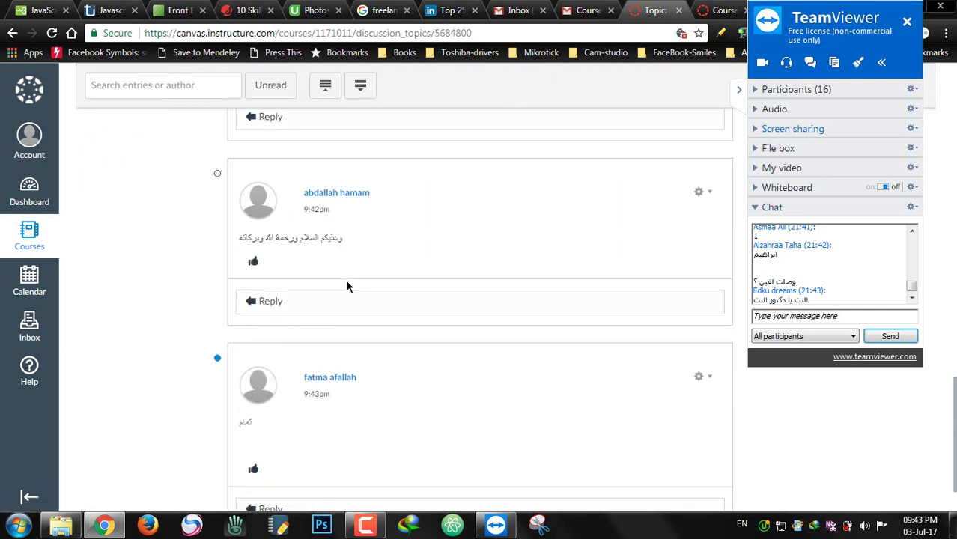
{"action": "scroll", "coordinate": [347, 286], "scroll_direction": "down", "scroll_amount": 1}
{"action": "scroll", "coordinate": [349, 291], "scroll_direction": "up", "scroll_amount": 2}
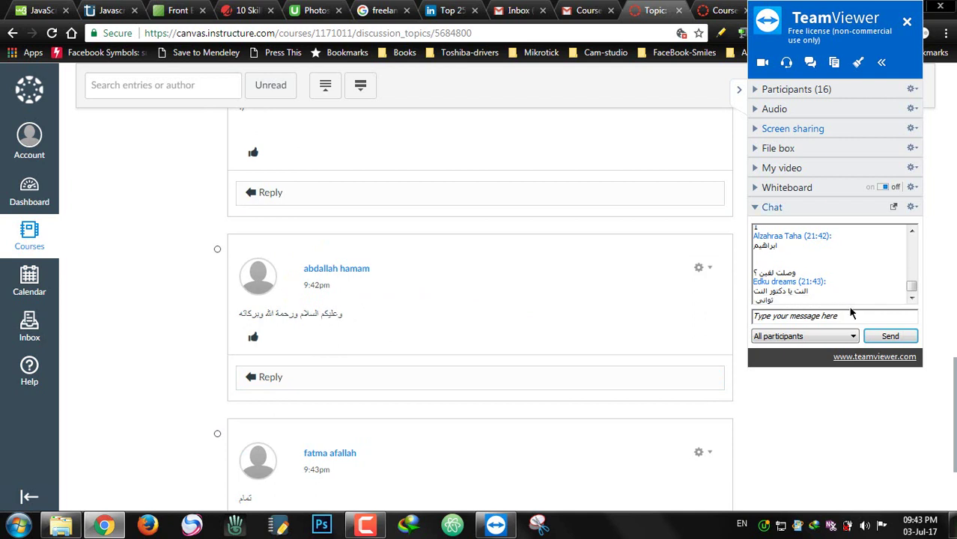
{"action": "left_click", "coordinate": [801, 317]}
{"action": "key", "text": "alt+shift"}
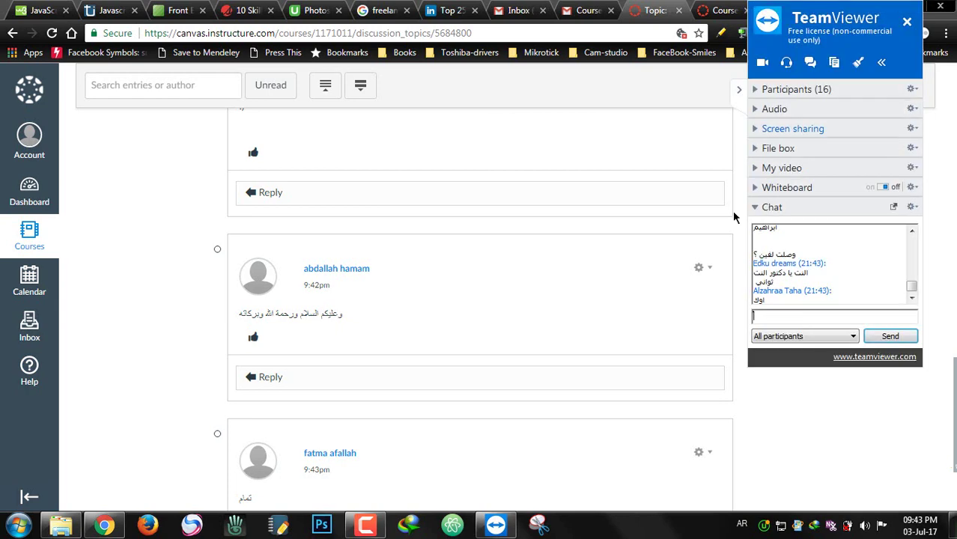
{"action": "left_click", "coordinate": [167, 316]}
Look back from the replies to the start of the announcement and open the course's Assignments page
{"action": "scroll", "coordinate": [167, 318], "scroll_direction": "down", "scroll_amount": 1}
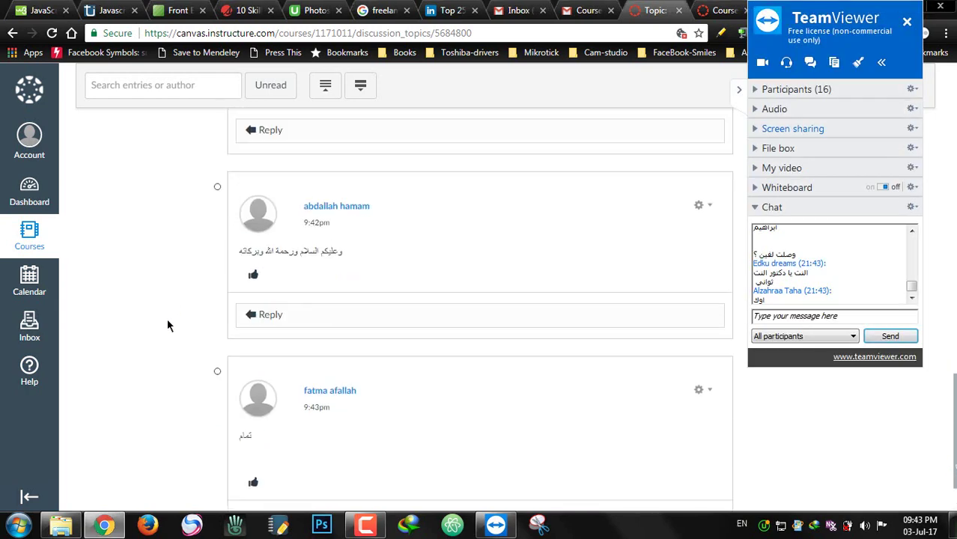
{"action": "scroll", "coordinate": [167, 319], "scroll_direction": "up", "scroll_amount": 9}
{"action": "scroll", "coordinate": [167, 318], "scroll_direction": "up", "scroll_amount": 5}
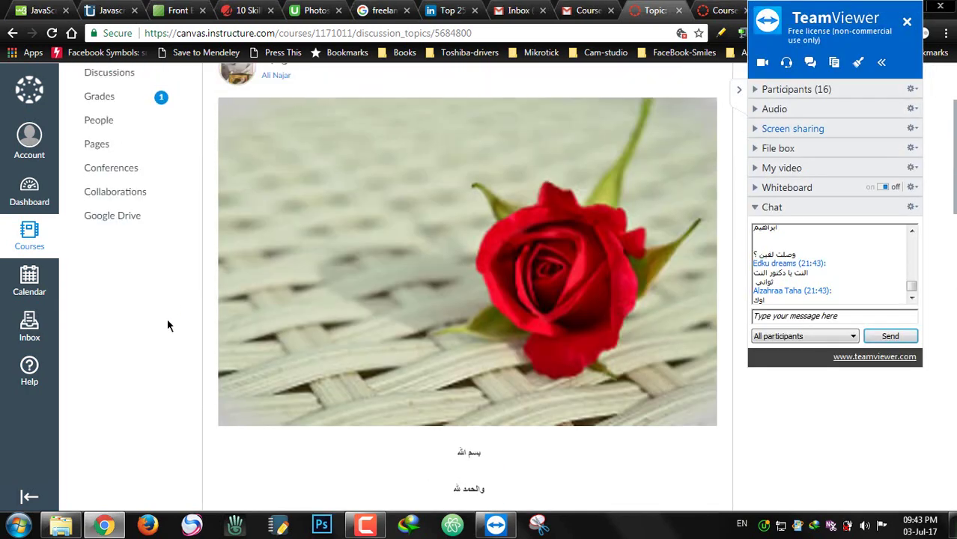
{"action": "scroll", "coordinate": [209, 256], "scroll_direction": "up", "scroll_amount": 2}
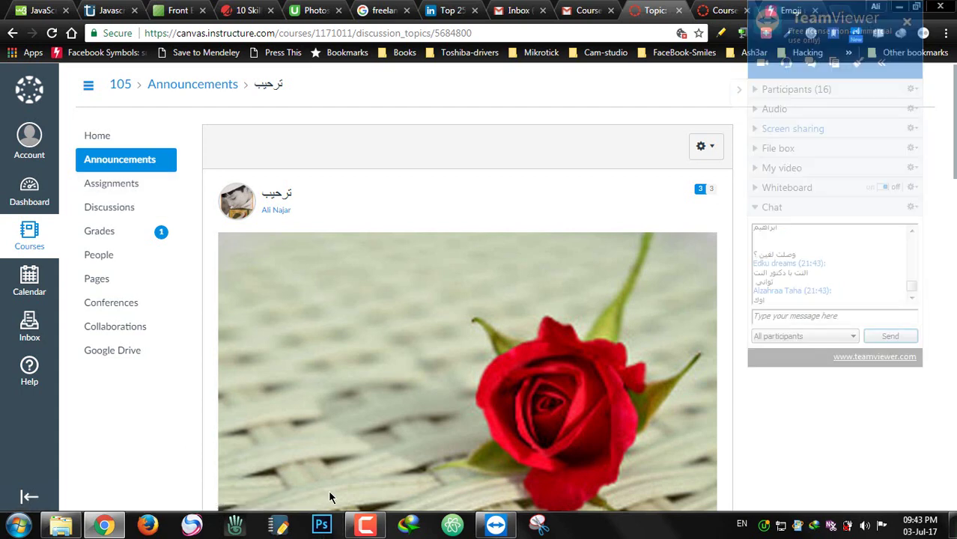
{"action": "left_click", "coordinate": [130, 194]}
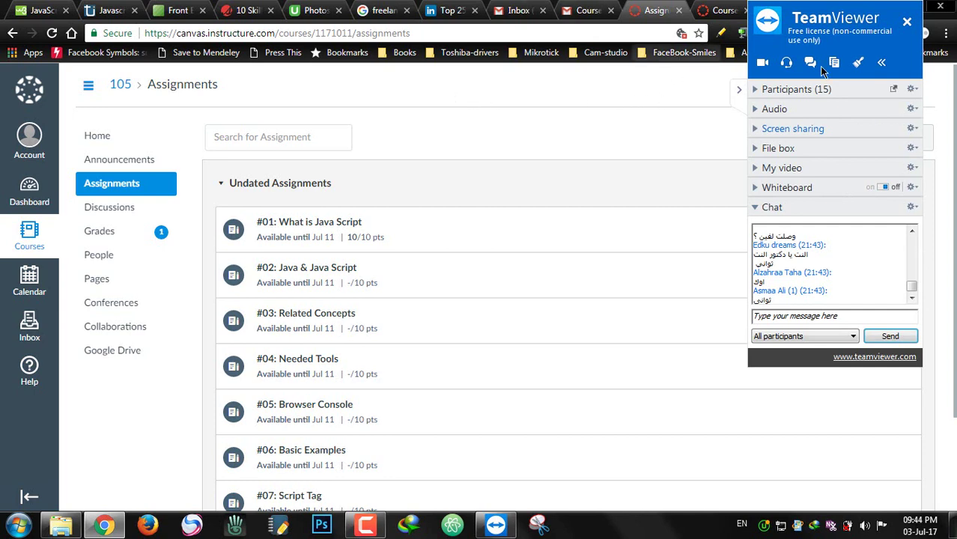
Switch Canvas to the instructor account using its saved e-mail and password, and open the Java Script Fundamentals course
{"action": "left_click", "coordinate": [37, 152]}
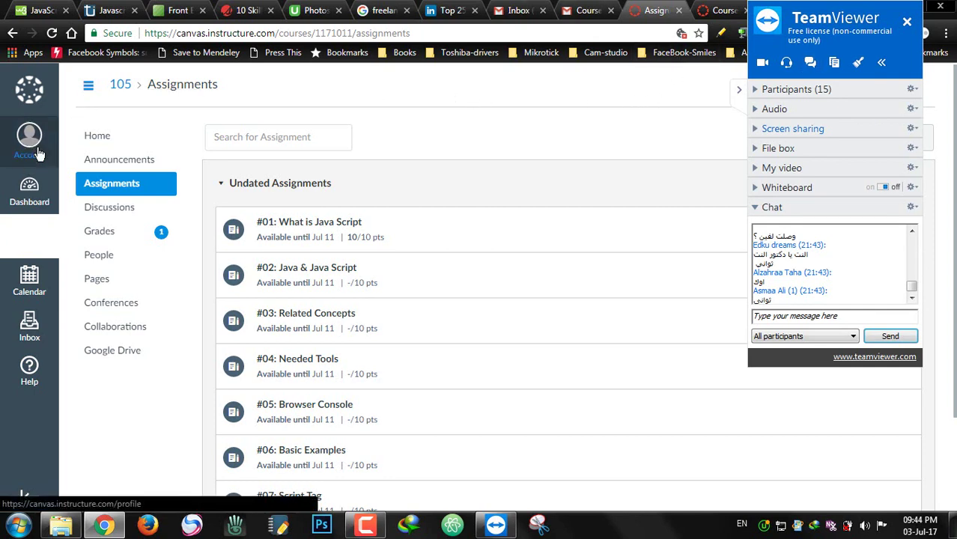
{"action": "left_click", "coordinate": [178, 185]}
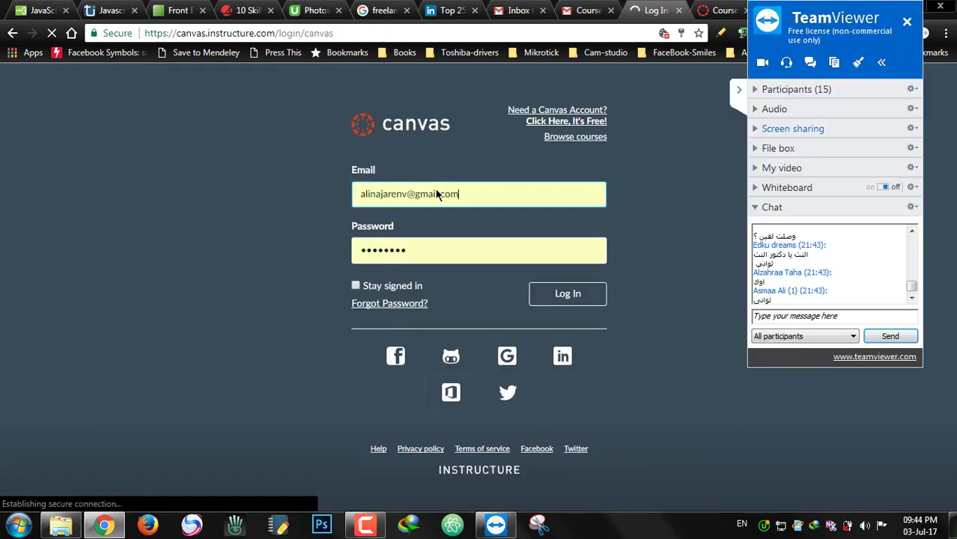
{"action": "left_click", "coordinate": [436, 192]}
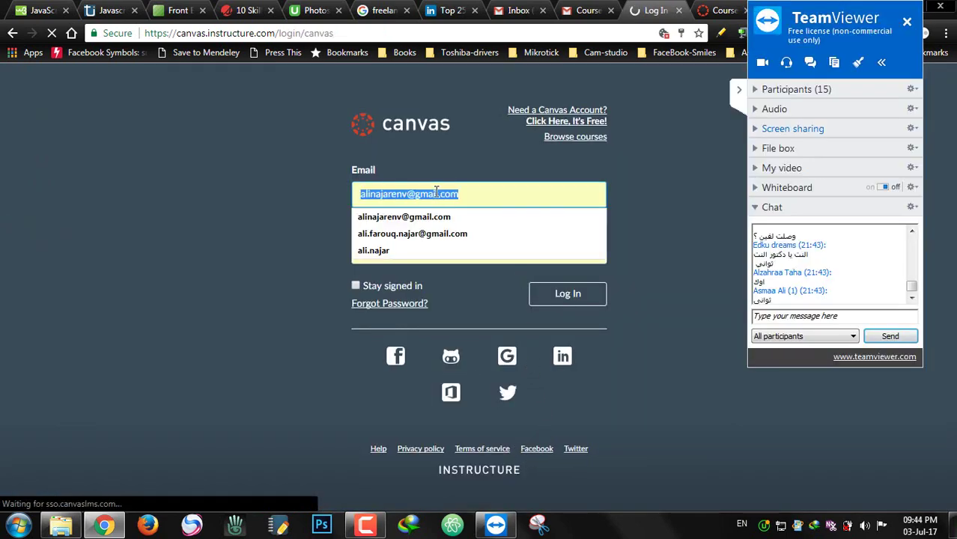
{"action": "left_click", "coordinate": [416, 234]}
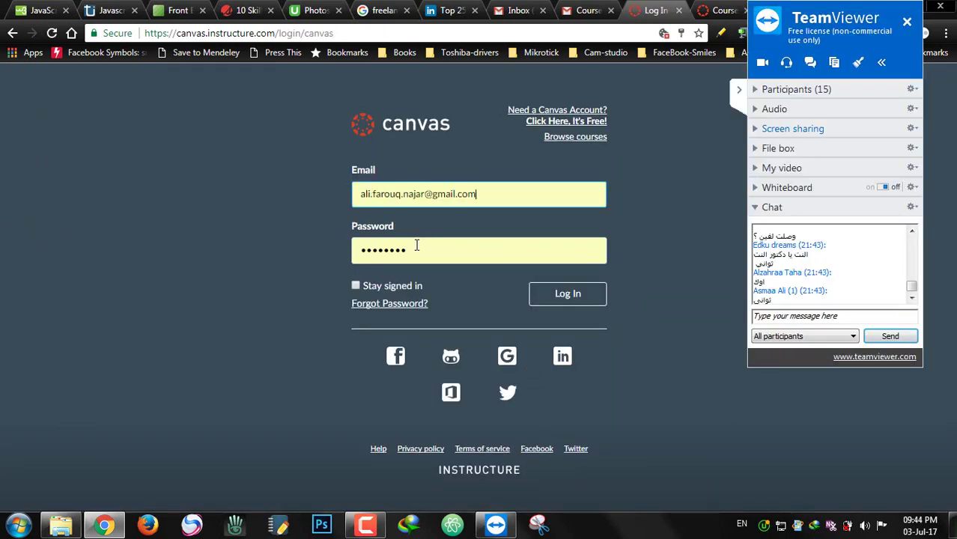
{"action": "left_click", "coordinate": [391, 292]}
{"action": "left_click", "coordinate": [586, 304]}
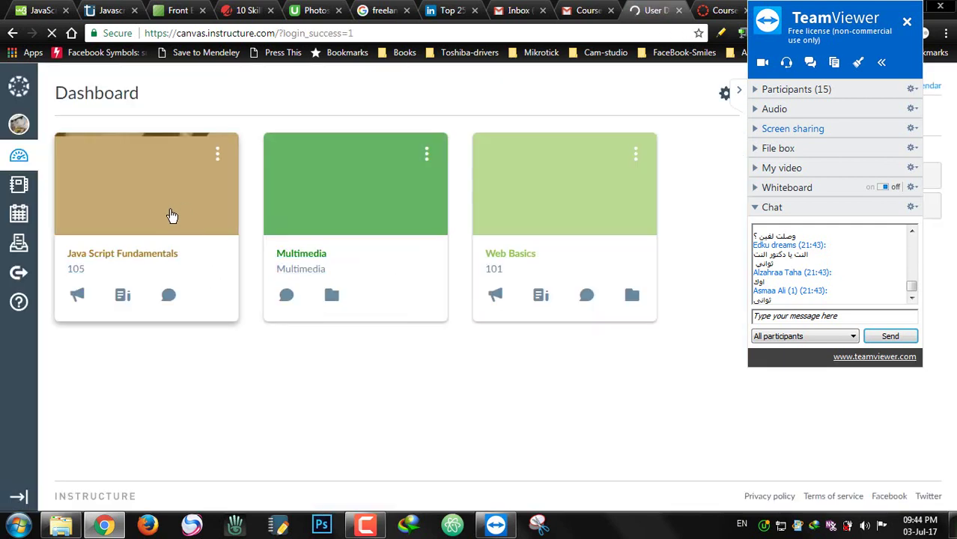
{"action": "left_click", "coordinate": [173, 223]}
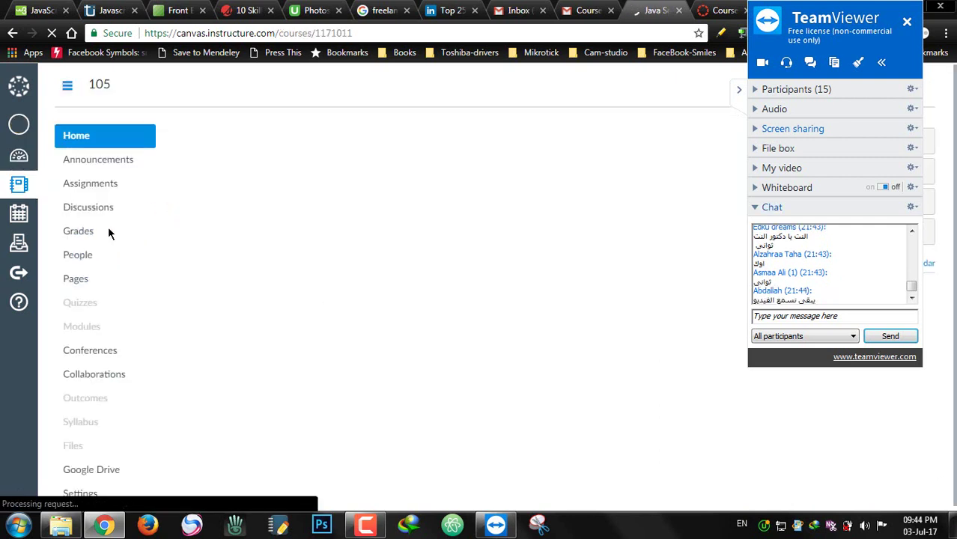
In the course settings, move Modules between Announcements and Assignments in the course navigation and save the new order
{"action": "left_click", "coordinate": [80, 493]}
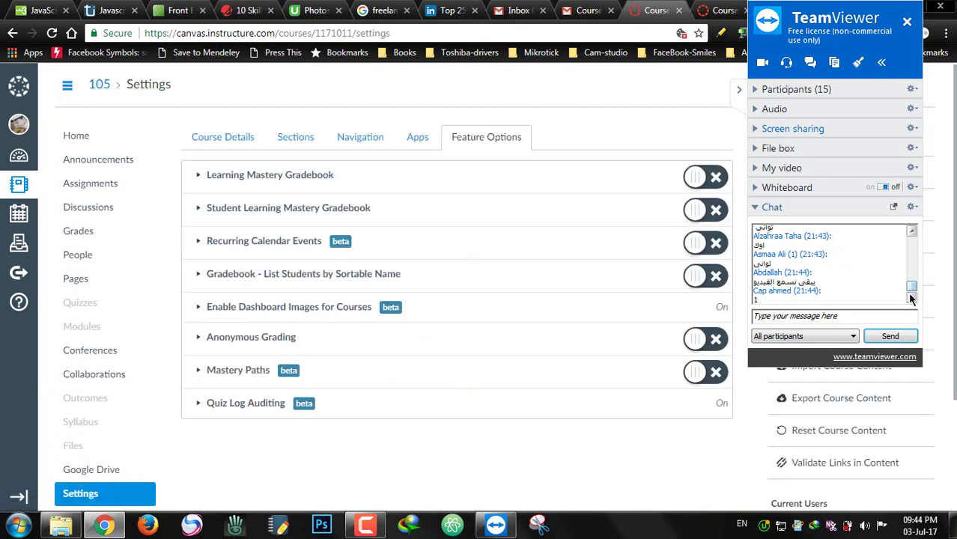
{"action": "left_click", "coordinate": [296, 137]}
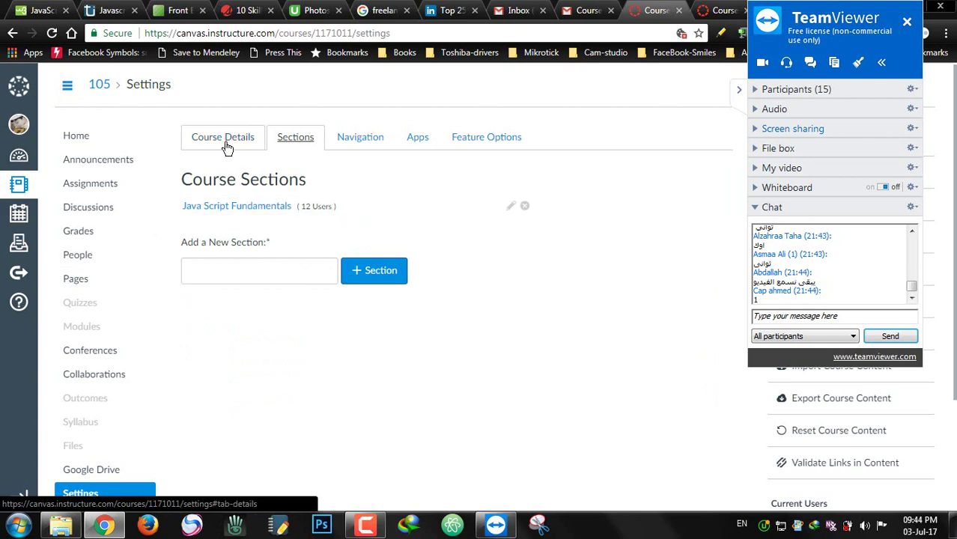
{"action": "left_click", "coordinate": [347, 143]}
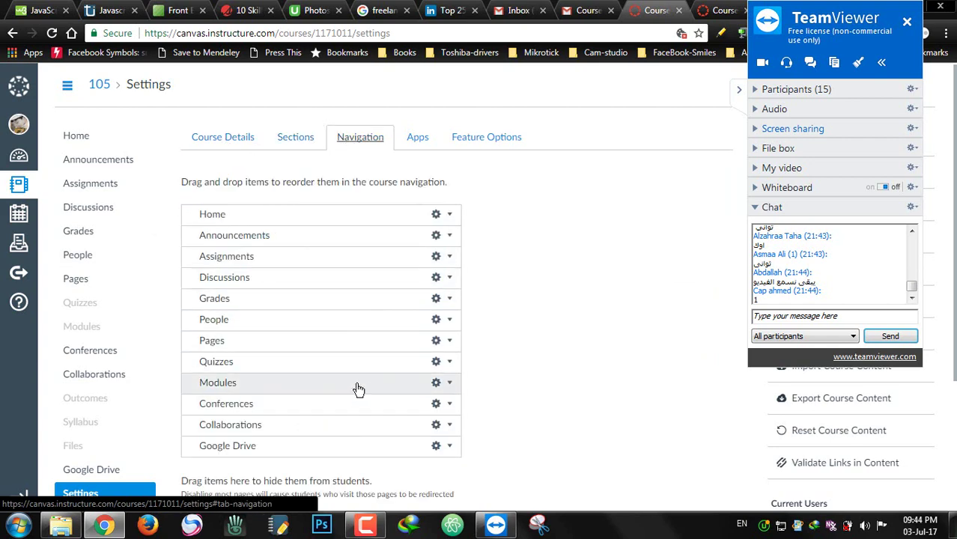
{"action": "left_click_drag", "start_coordinate": [355, 389], "coordinate": [355, 258]}
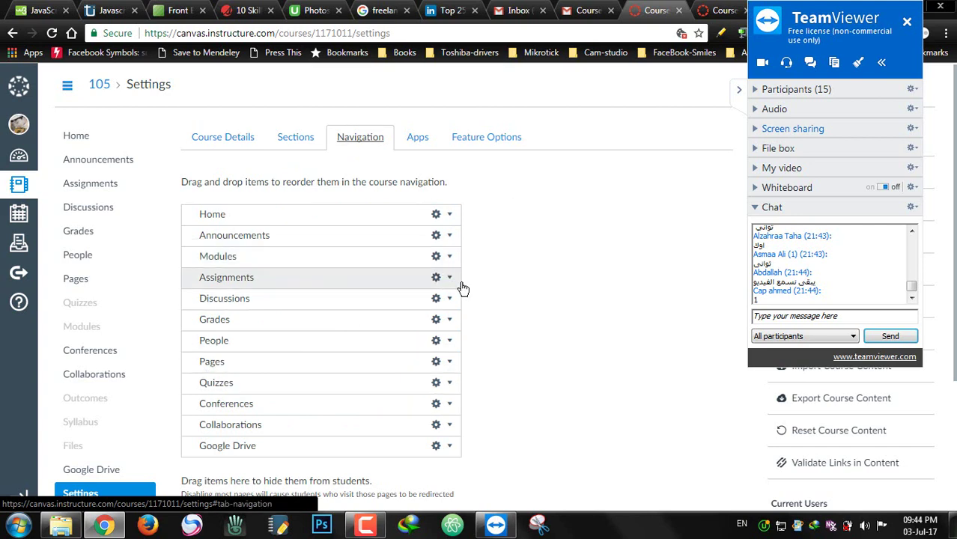
{"action": "scroll", "coordinate": [465, 288], "scroll_direction": "down", "scroll_amount": 3}
{"action": "left_click", "coordinate": [199, 465]}
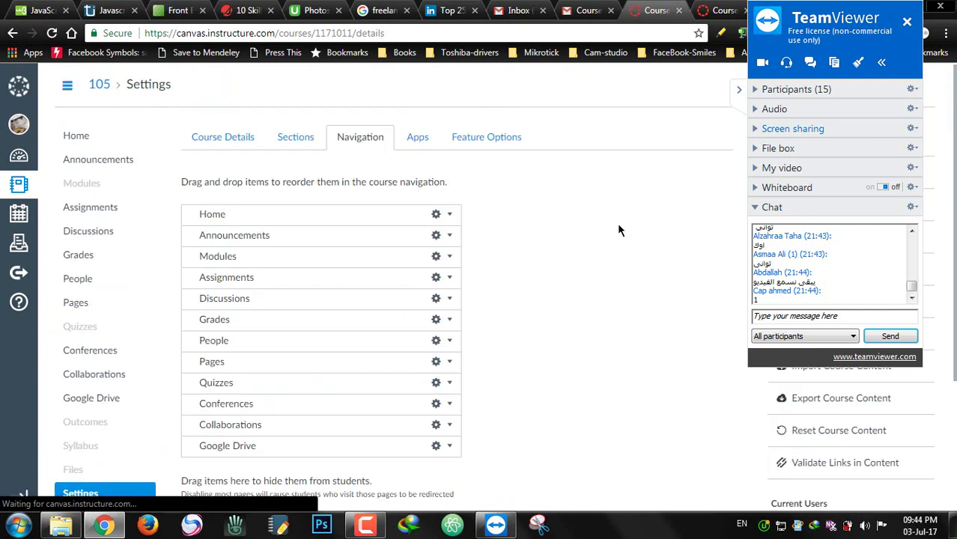
Log out of the instructor account and log in to the student account with its saved e-mail and password
{"action": "left_click", "coordinate": [18, 123]}
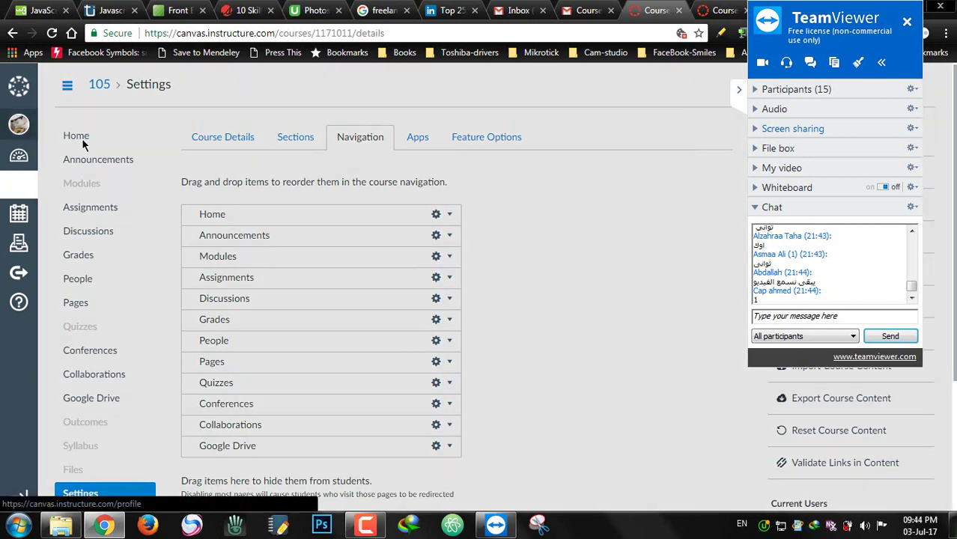
{"action": "left_click", "coordinate": [159, 188]}
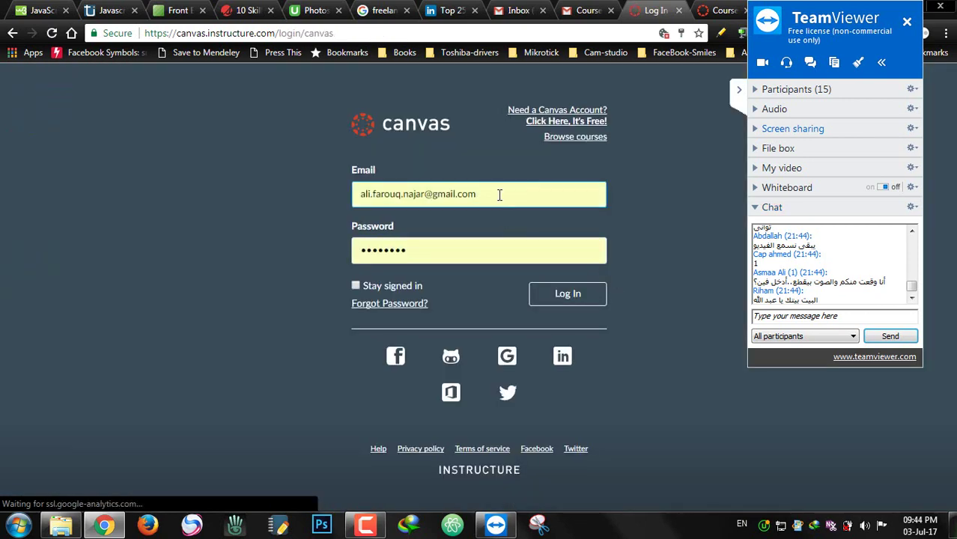
{"action": "left_click", "coordinate": [500, 195]}
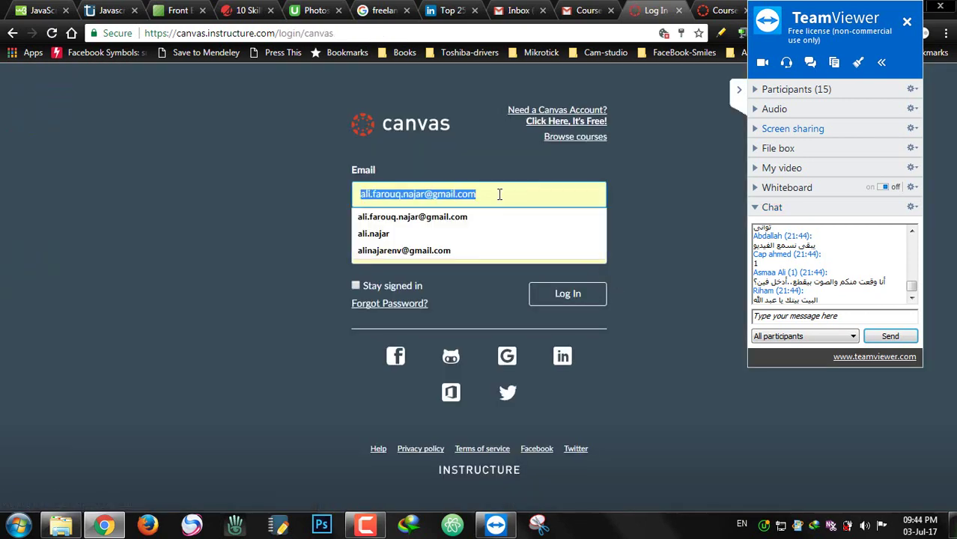
{"action": "left_click", "coordinate": [431, 251]}
{"action": "left_click", "coordinate": [383, 292]}
{"action": "left_click", "coordinate": [571, 302]}
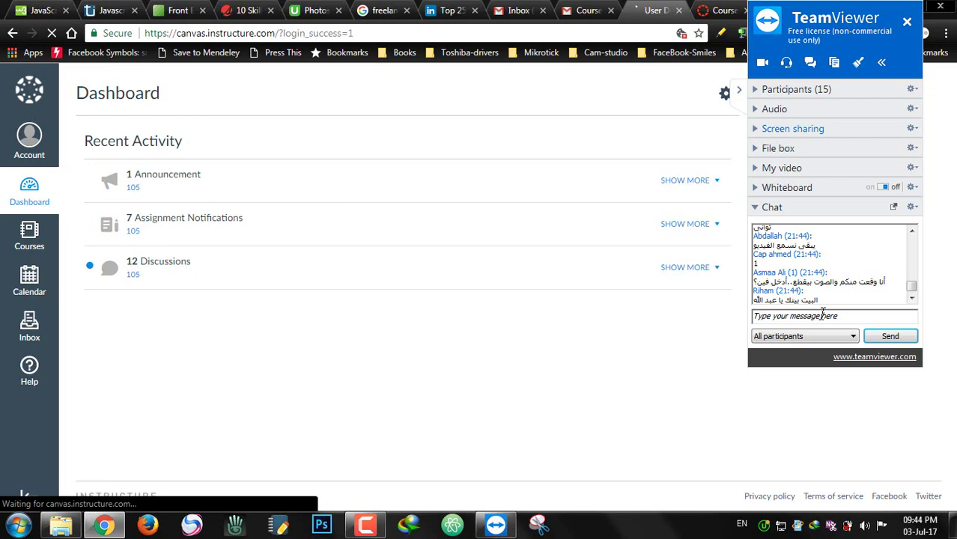
Open the Java Script Fundamentals course home page to view its navigation as a student
{"action": "left_click", "coordinate": [821, 314]}
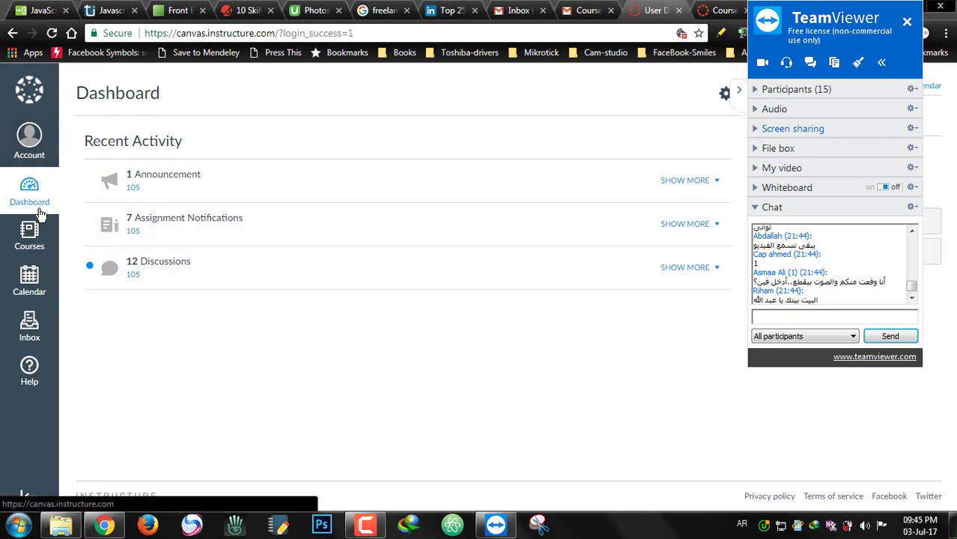
{"action": "left_click", "coordinate": [28, 234]}
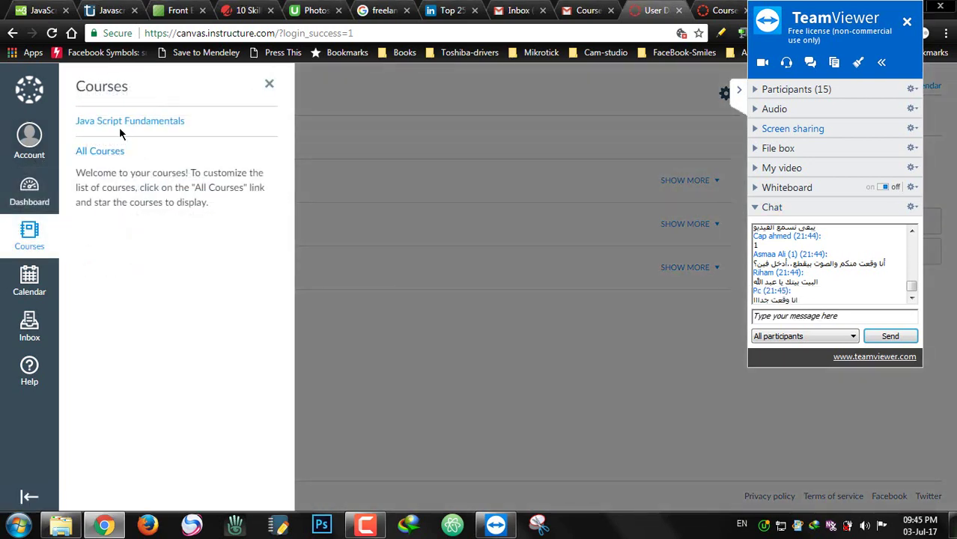
{"action": "left_click", "coordinate": [119, 125]}
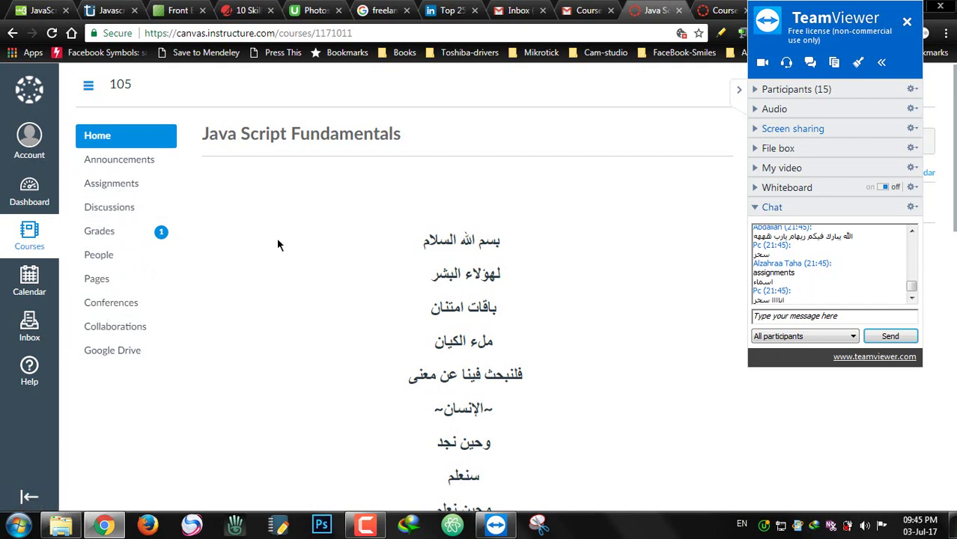
Log out of the student account and fill the login form with the instructor's saved e-mail and password
{"action": "left_click", "coordinate": [34, 139]}
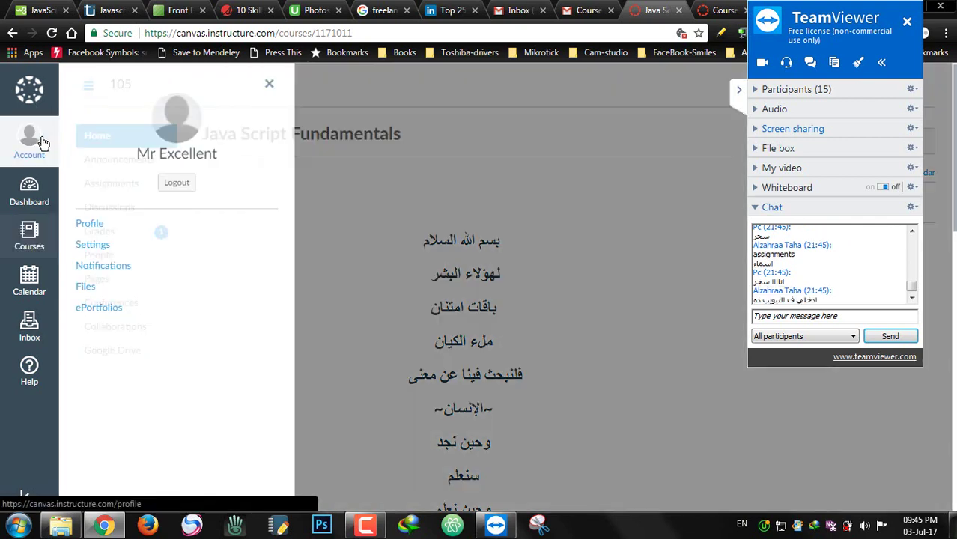
{"action": "left_click", "coordinate": [176, 183]}
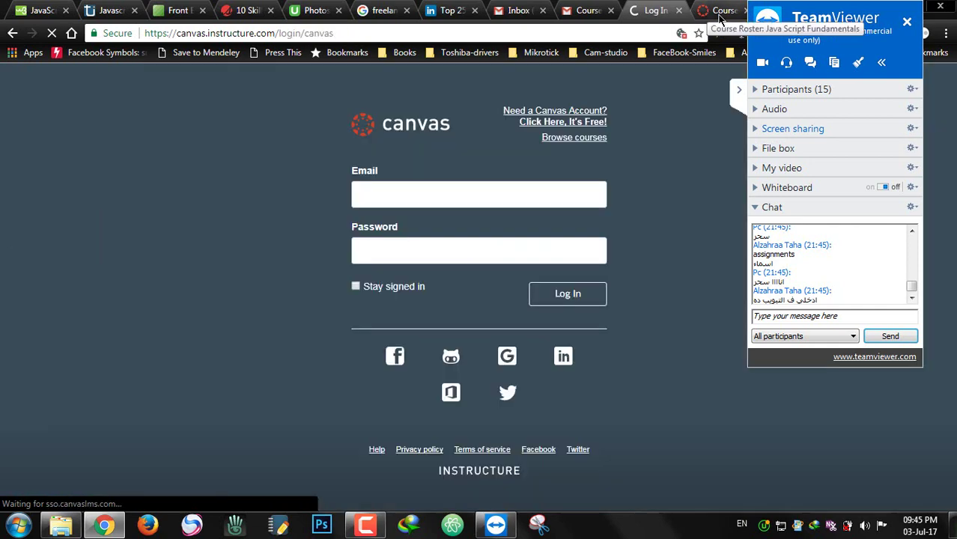
{"action": "left_click", "coordinate": [460, 194]}
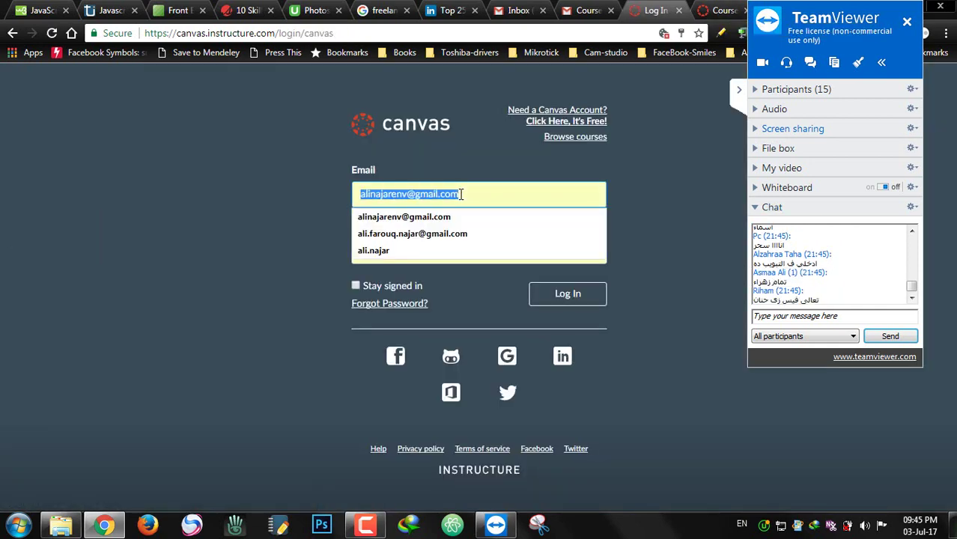
{"action": "left_click", "coordinate": [427, 233]}
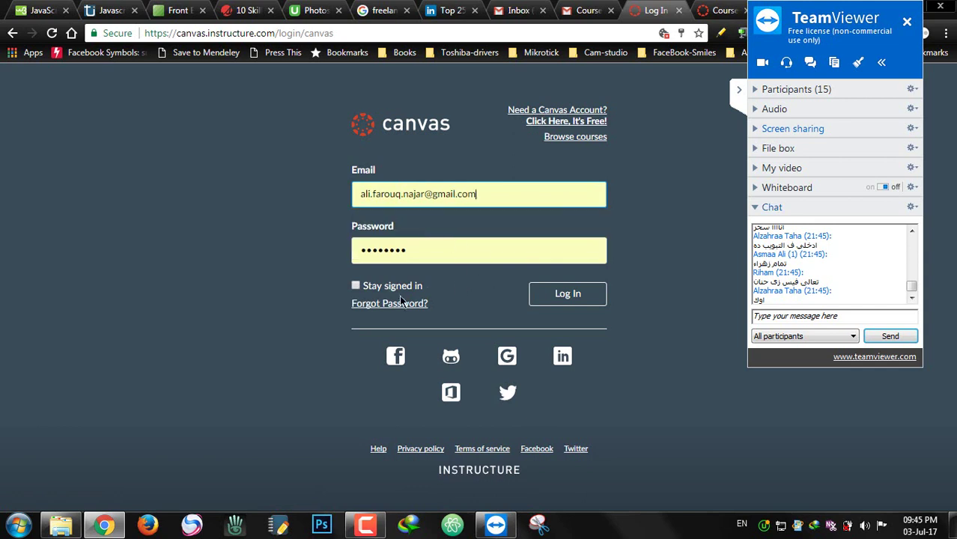
Log in to Canvas with the saved teacher account and open the Java Script Fundamentals course
{"action": "left_click", "coordinate": [391, 286]}
{"action": "left_click", "coordinate": [573, 300]}
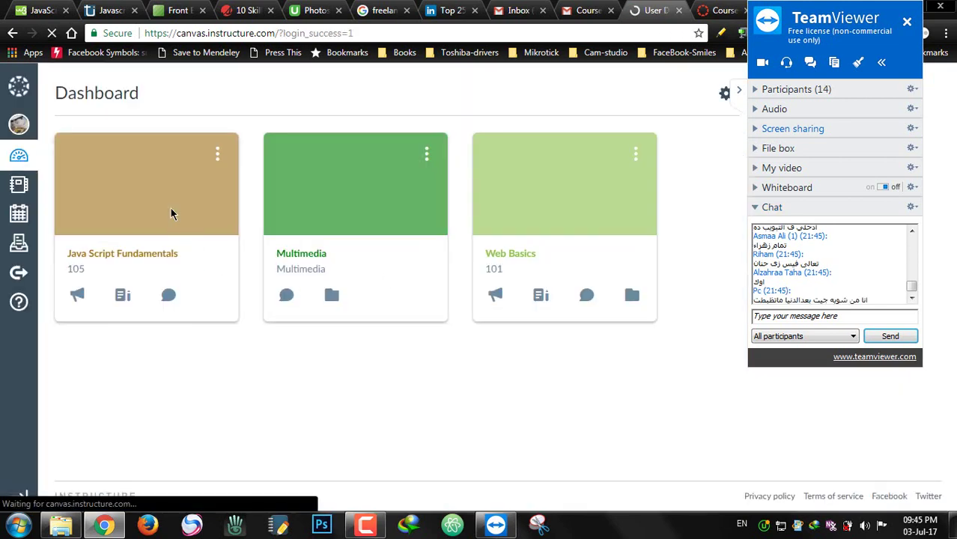
{"action": "left_click", "coordinate": [208, 210]}
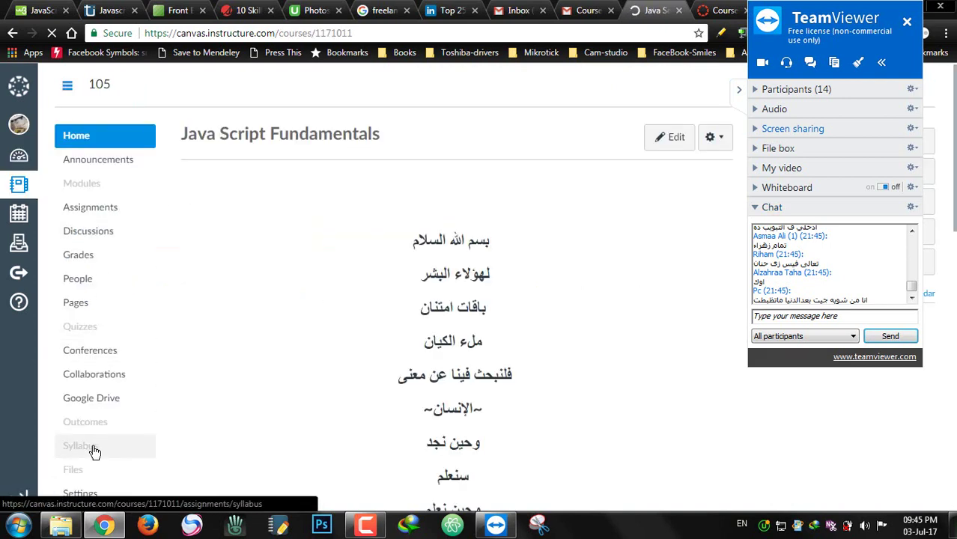
Enable Syllabus directly below Home in the course navigation settings and save the change
{"action": "left_click", "coordinate": [84, 496]}
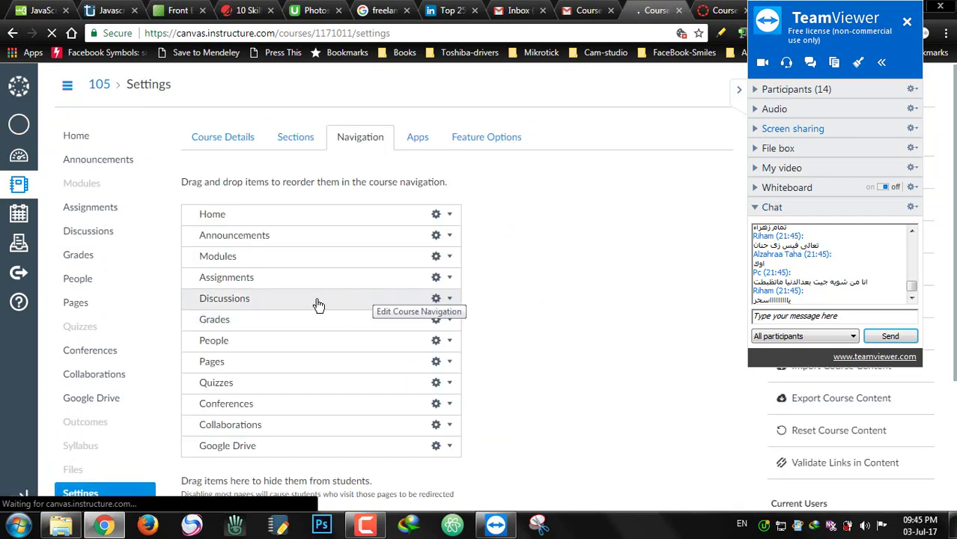
{"action": "scroll", "coordinate": [451, 338], "scroll_direction": "down", "scroll_amount": 2}
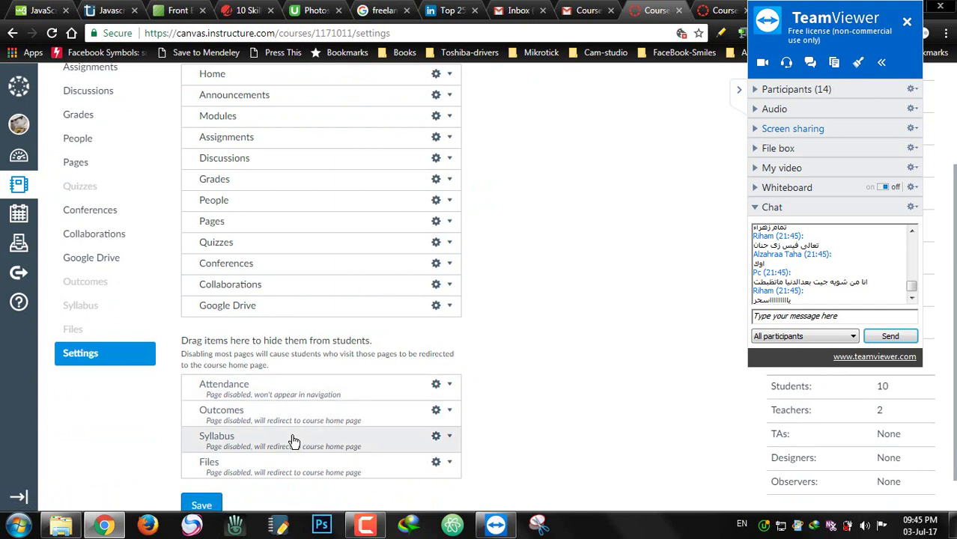
{"action": "left_click_drag", "start_coordinate": [293, 442], "coordinate": [325, 94]}
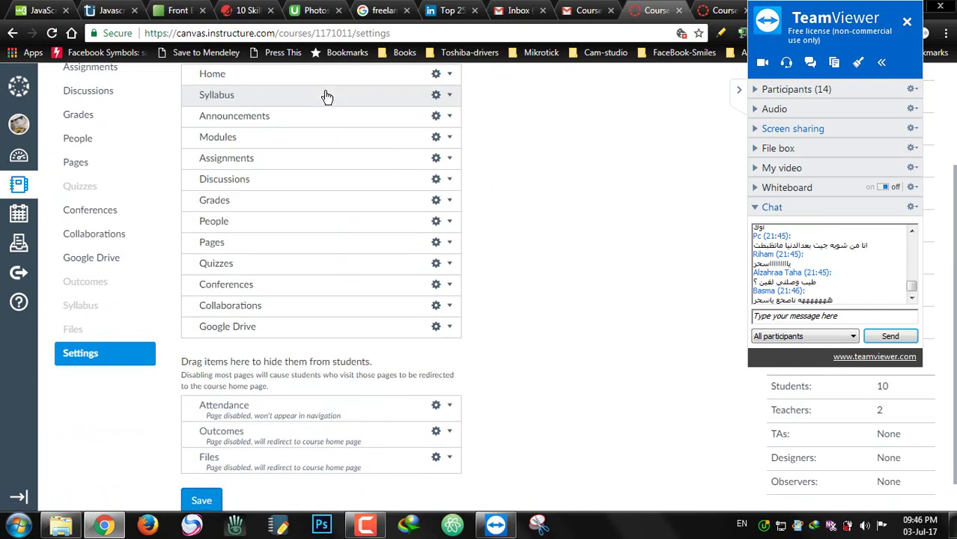
{"action": "left_click", "coordinate": [213, 504]}
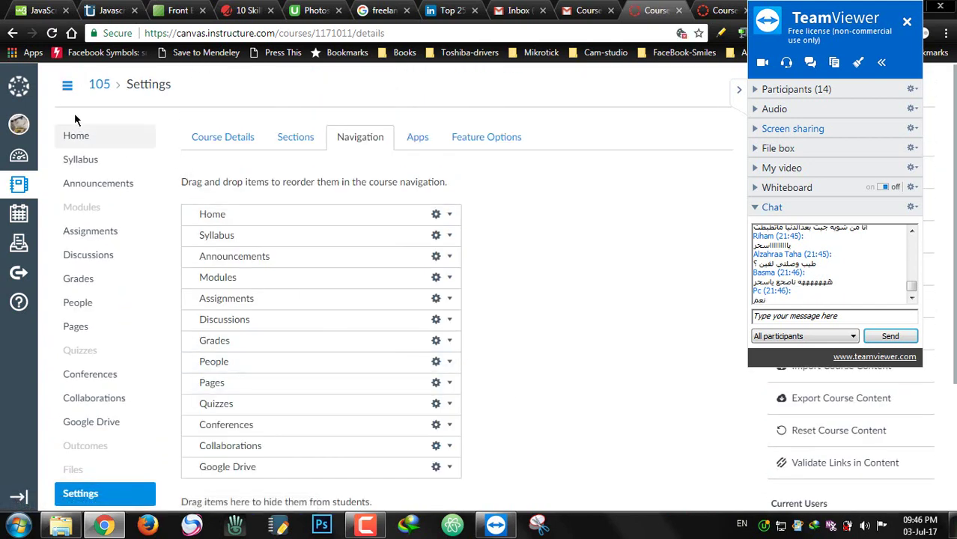
Log out of the teacher account and log in with the saved student account
{"action": "left_click", "coordinate": [18, 123]}
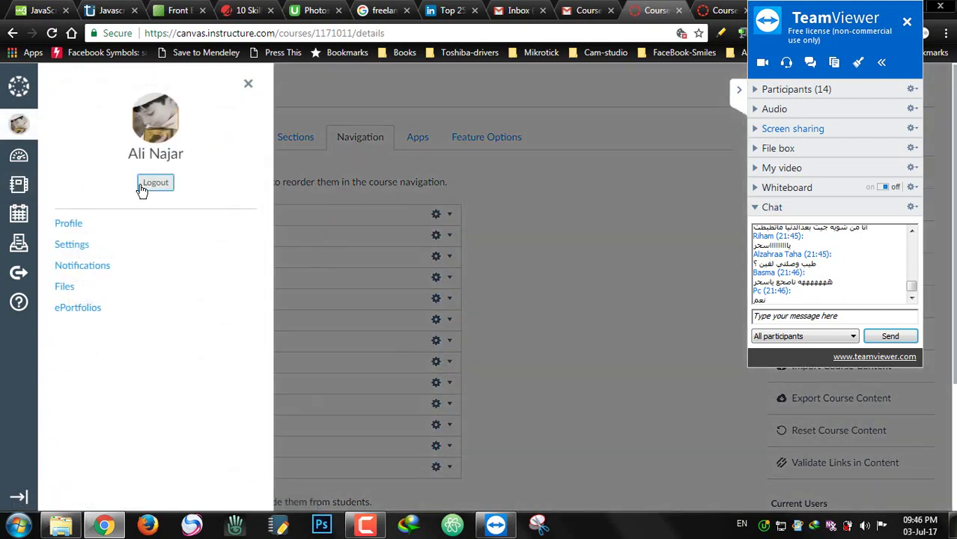
{"action": "left_click", "coordinate": [155, 182]}
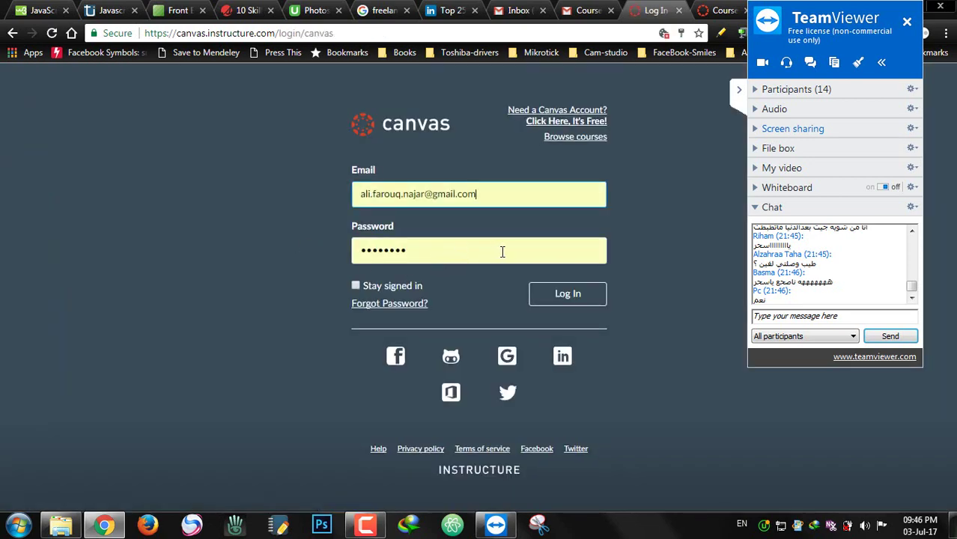
{"action": "double_click", "coordinate": [517, 200]}
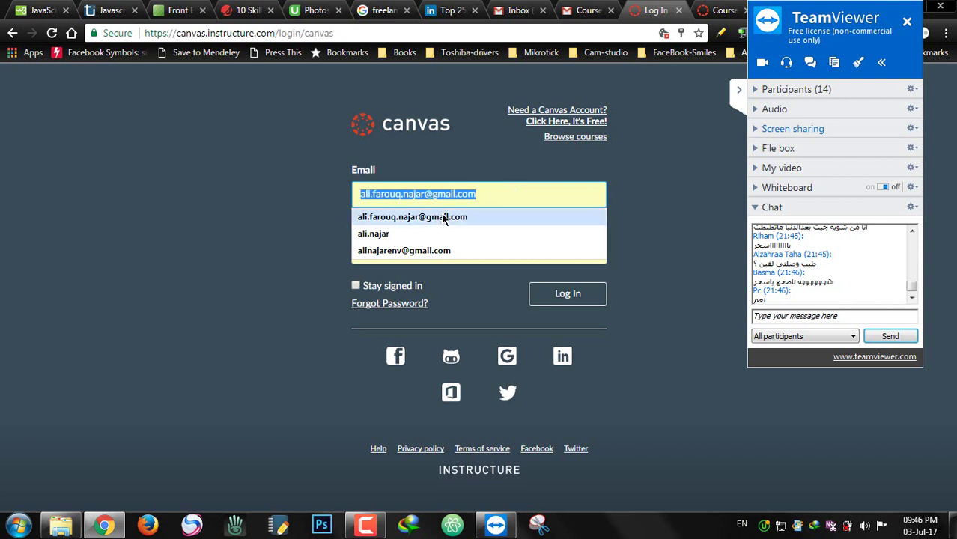
{"action": "left_click", "coordinate": [440, 251]}
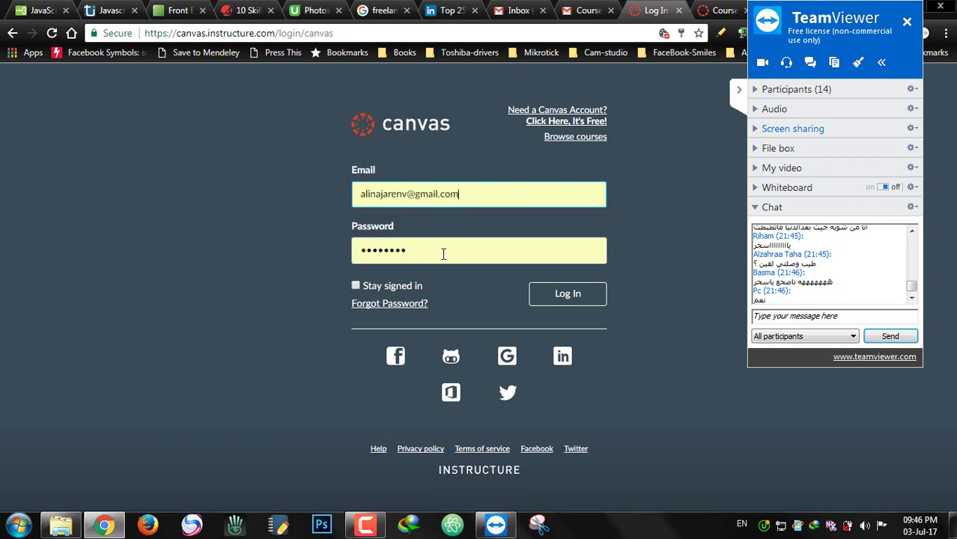
{"action": "left_click", "coordinate": [400, 287]}
{"action": "left_click", "coordinate": [567, 297]}
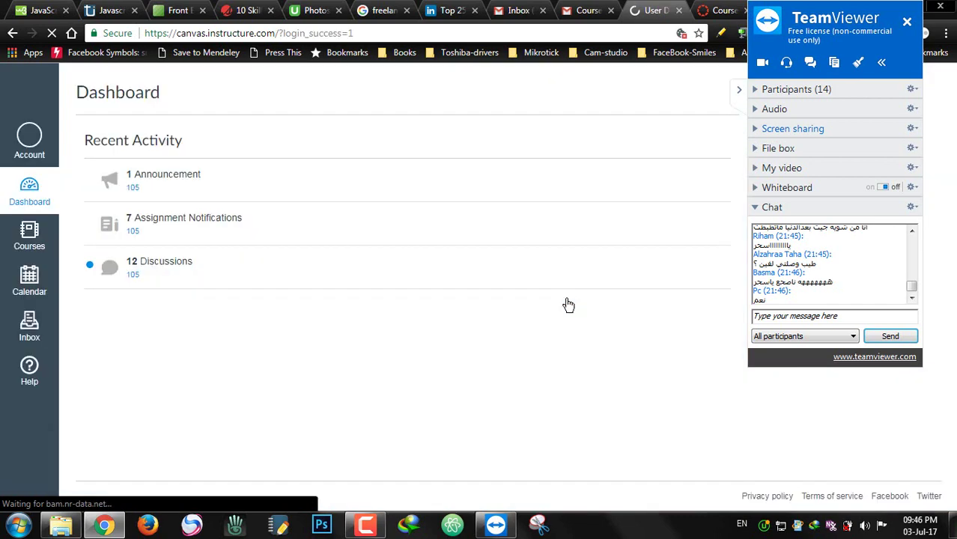
Open the Java Script Fundamentals course as the student and view its Syllabus page
{"action": "left_click", "coordinate": [29, 236]}
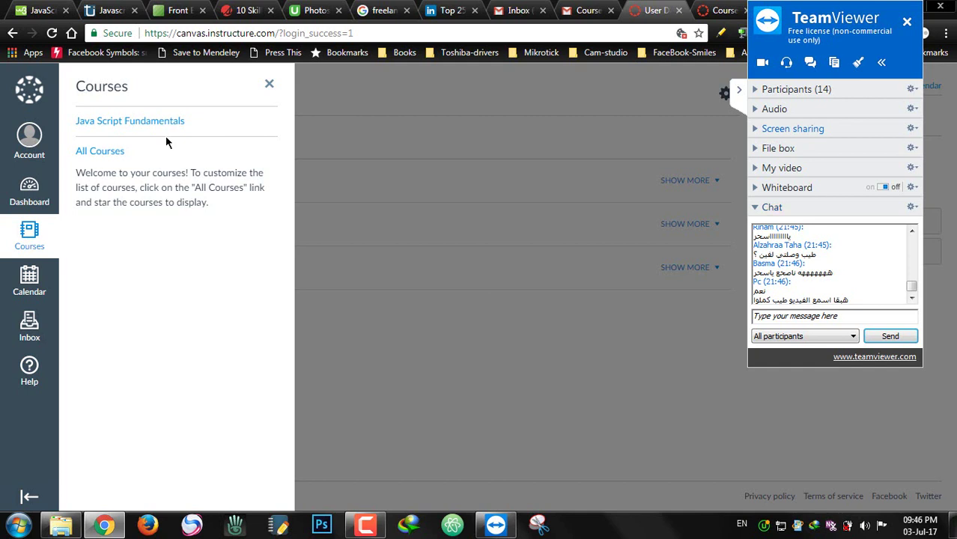
{"action": "left_click", "coordinate": [133, 123]}
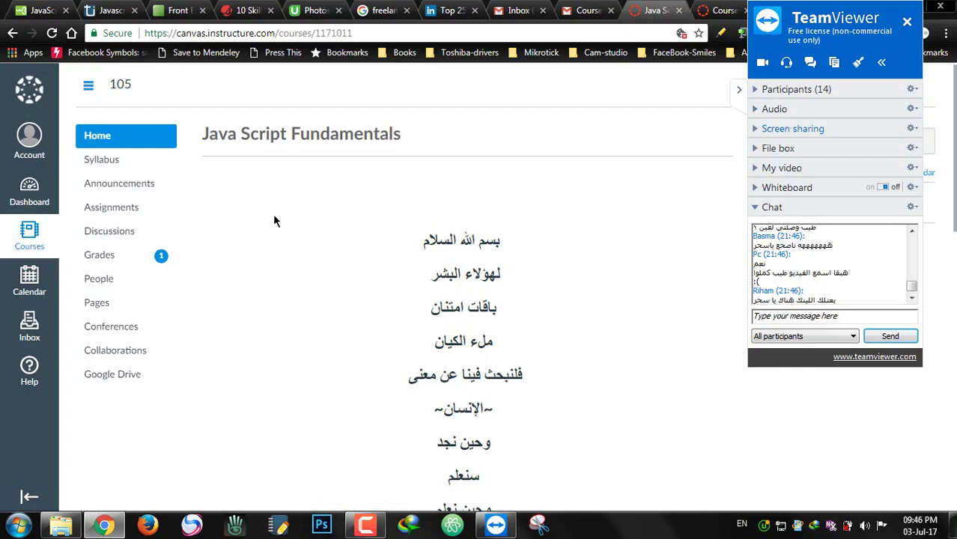
{"action": "left_click", "coordinate": [117, 164]}
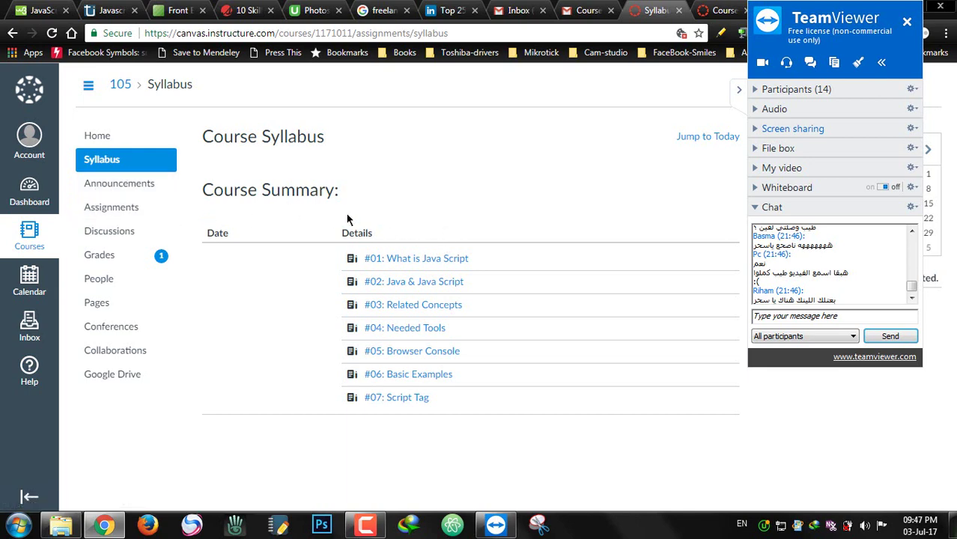
Open the assignment "#01: What is Java Script" from the course assignments and read its question
{"action": "left_click", "coordinate": [113, 211]}
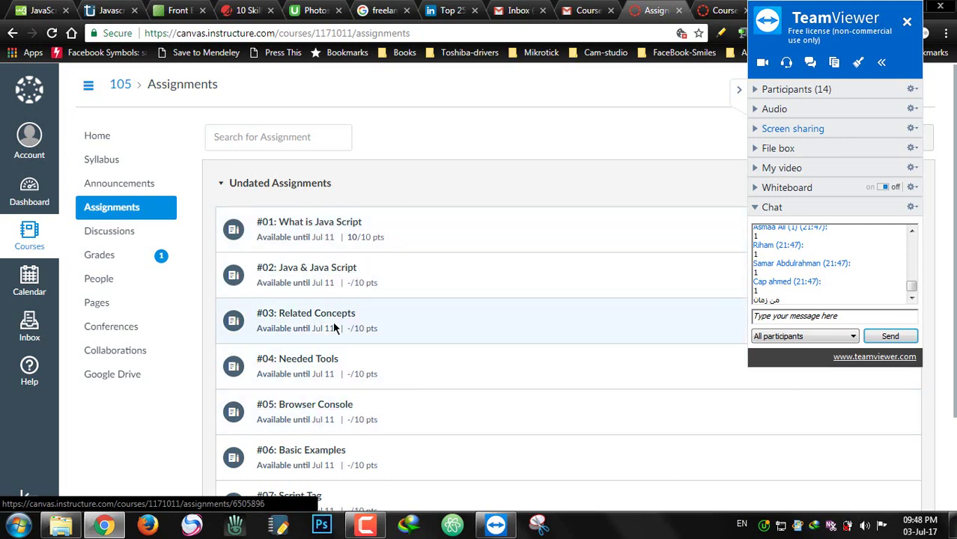
{"action": "scroll", "coordinate": [334, 329], "scroll_direction": "down", "scroll_amount": 1}
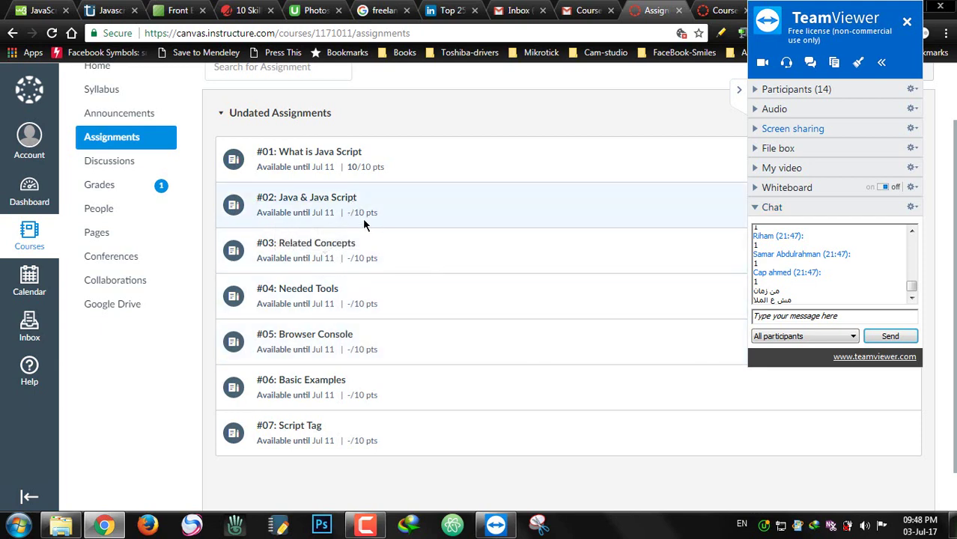
{"action": "left_click", "coordinate": [327, 154]}
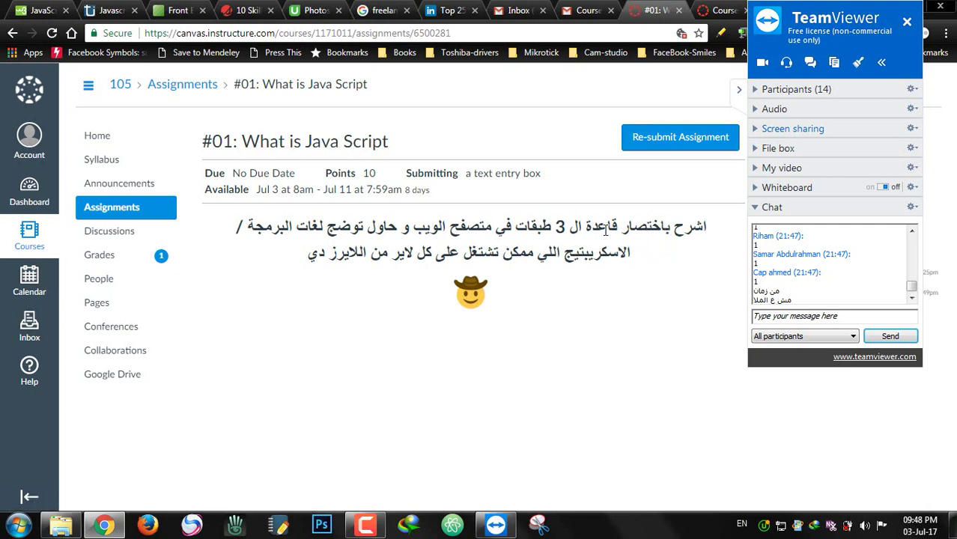
{"action": "left_click_drag", "start_coordinate": [565, 230], "coordinate": [449, 230]}
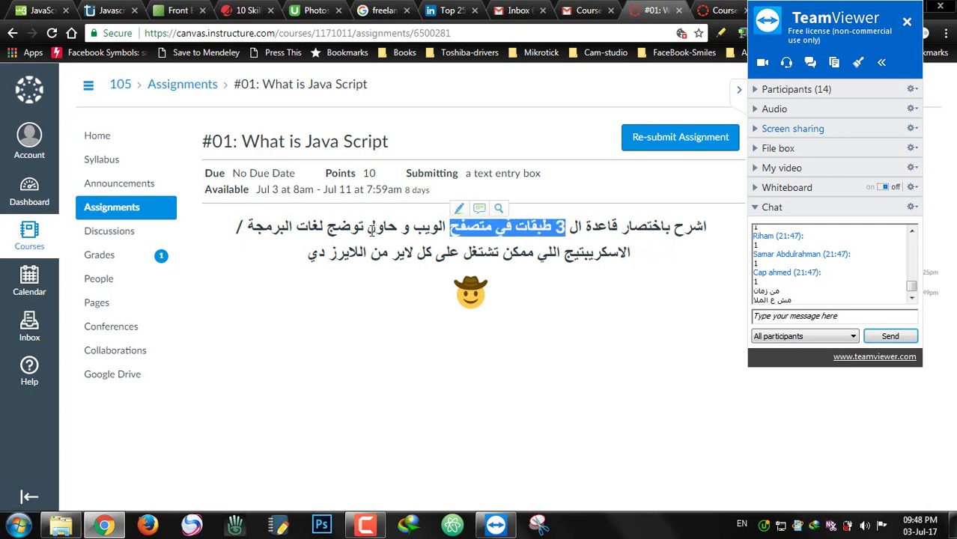
{"action": "left_click", "coordinate": [370, 230]}
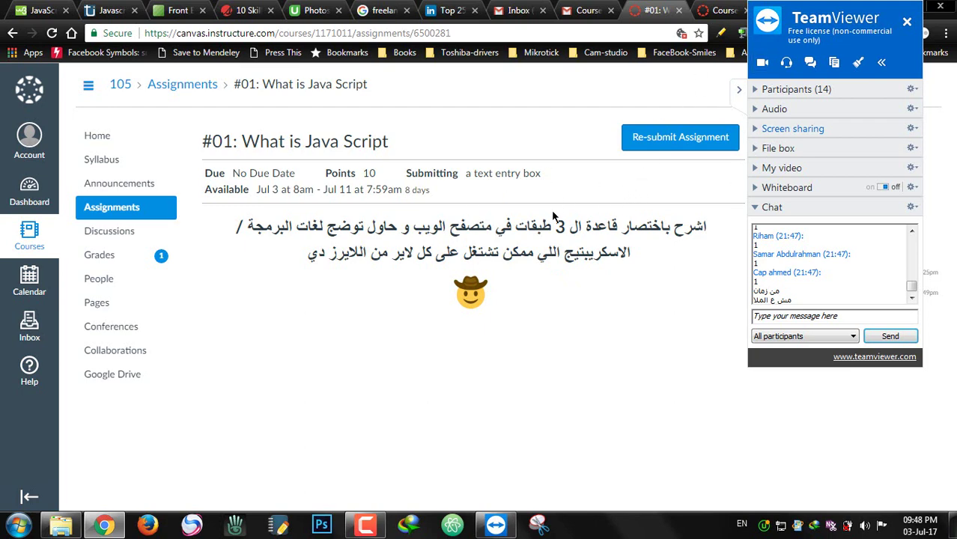
Open the assignment's re-submission form, examine its text entry and comments fields, and cancel without submitting
{"action": "left_click", "coordinate": [670, 148]}
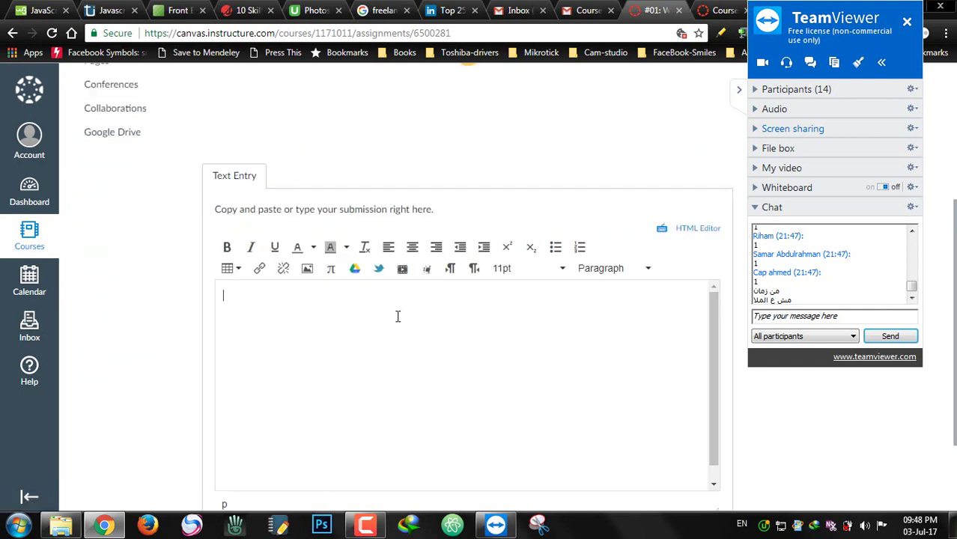
{"action": "scroll", "coordinate": [401, 315], "scroll_direction": "down", "scroll_amount": 3}
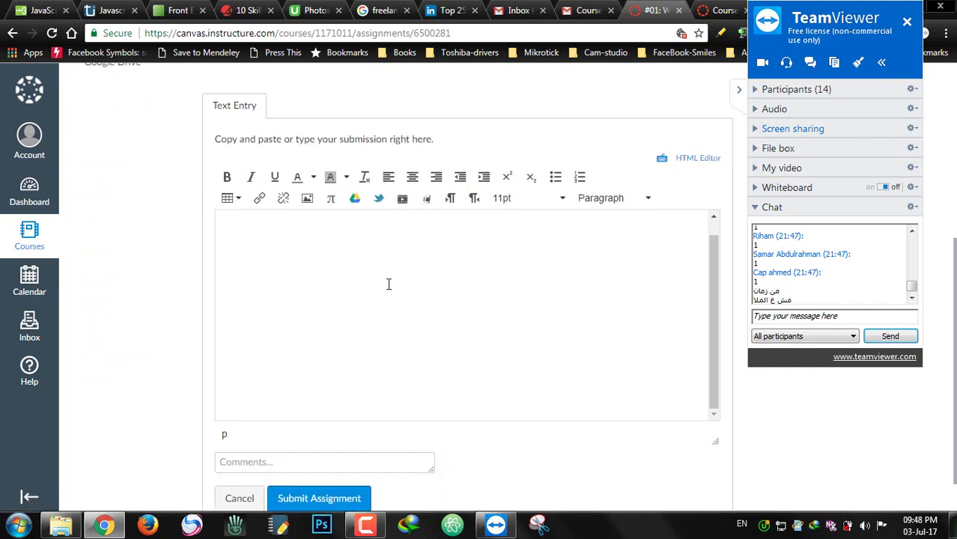
{"action": "left_click", "coordinate": [321, 421]}
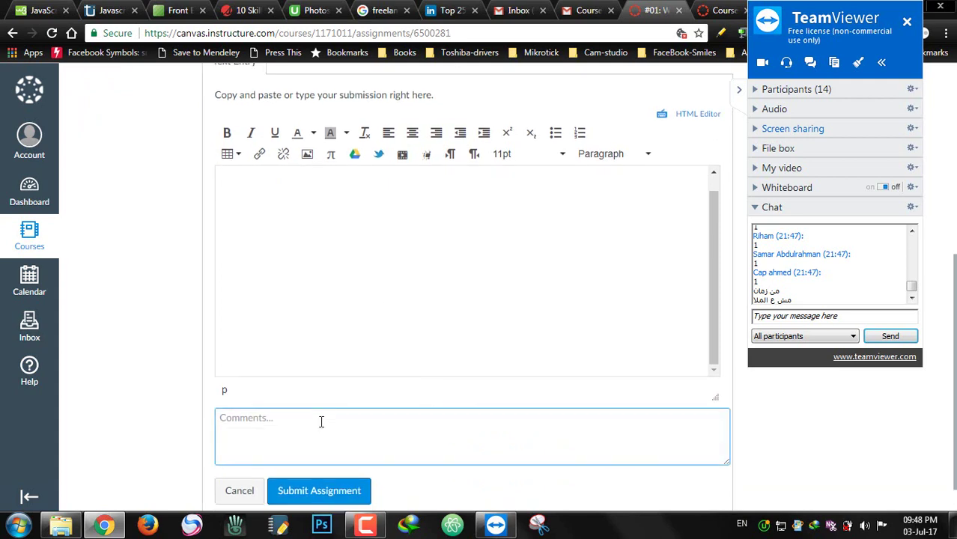
{"action": "scroll", "coordinate": [324, 411], "scroll_direction": "down", "scroll_amount": 1}
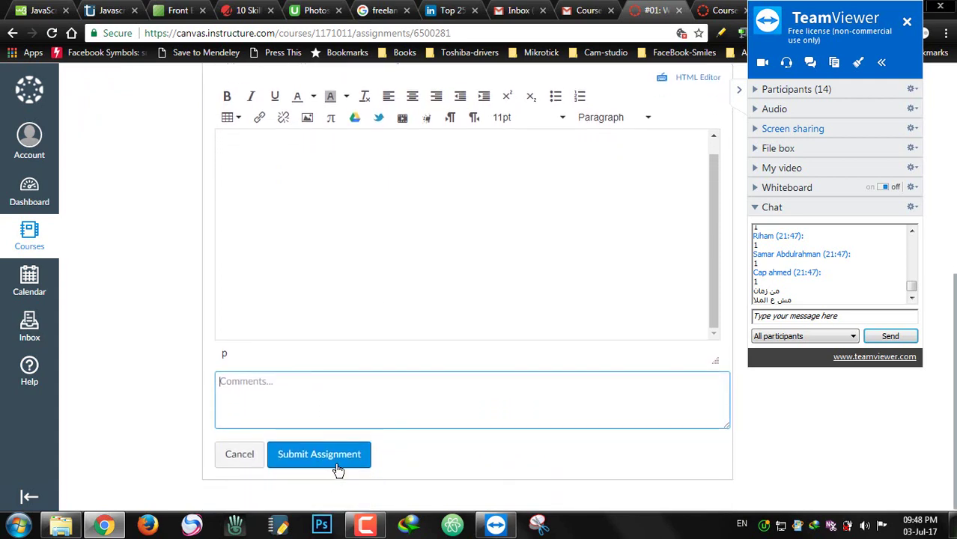
{"action": "scroll", "coordinate": [591, 301], "scroll_direction": "up", "scroll_amount": 4}
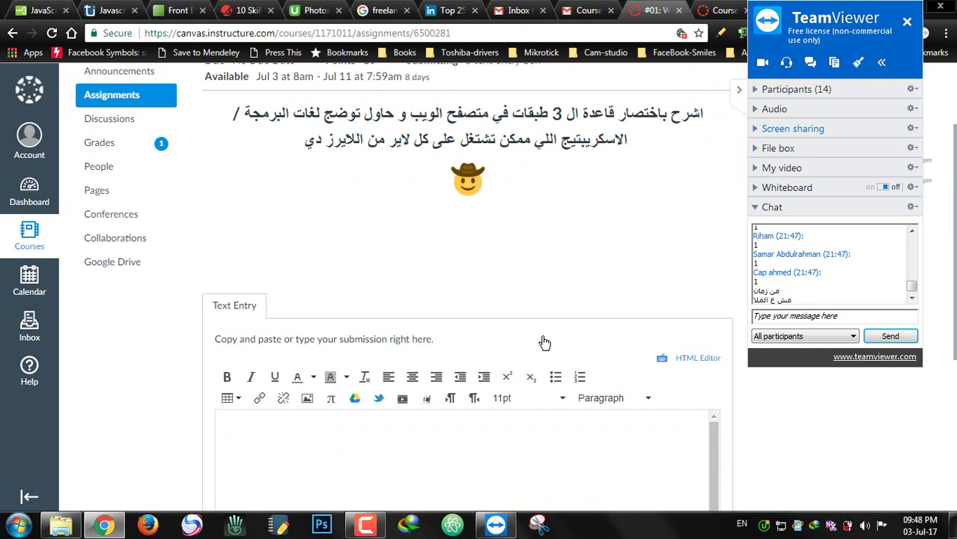
{"action": "scroll", "coordinate": [545, 342], "scroll_direction": "down", "scroll_amount": 3}
{"action": "scroll", "coordinate": [270, 460], "scroll_direction": "down", "scroll_amount": 1}
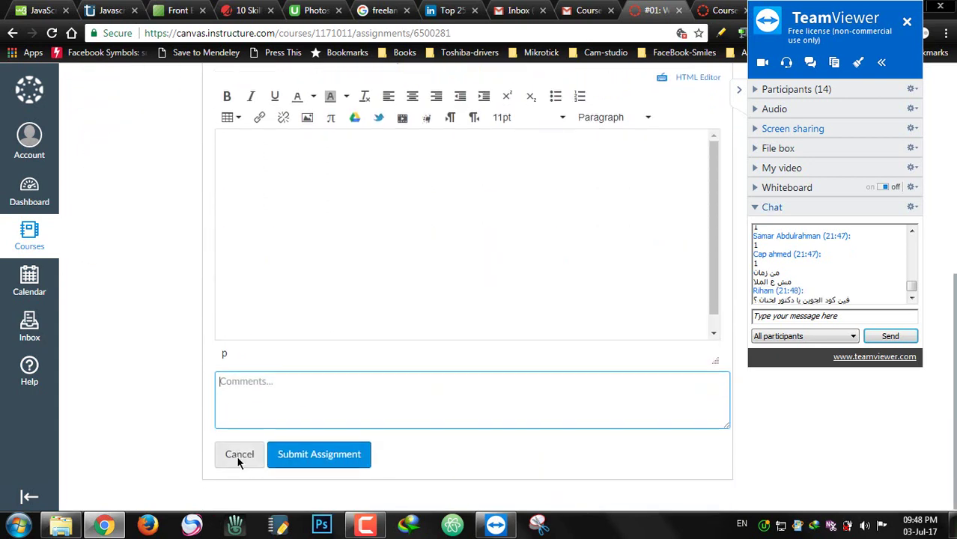
{"action": "left_click", "coordinate": [238, 457]}
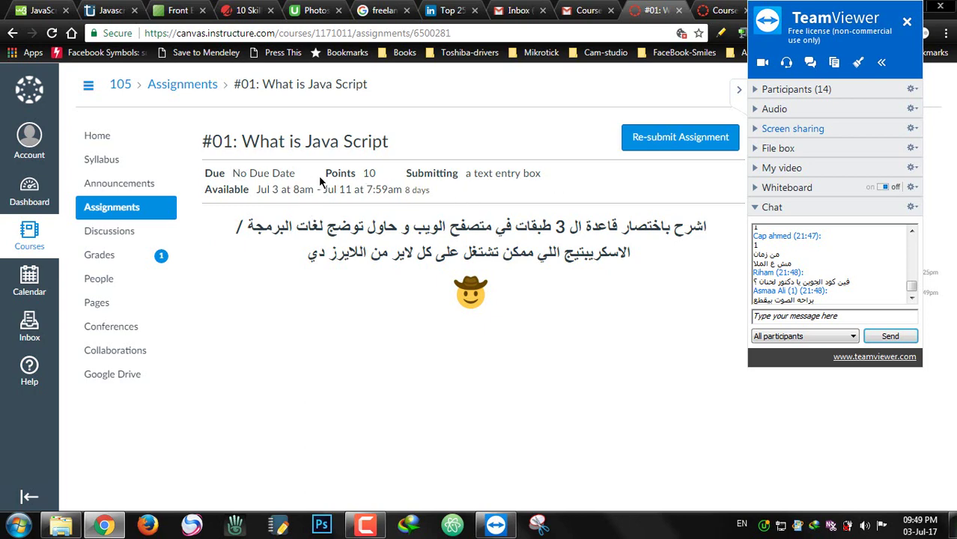
Examine the assignment's points and its required submission type
{"action": "left_click_drag", "start_coordinate": [361, 173], "coordinate": [376, 173]}
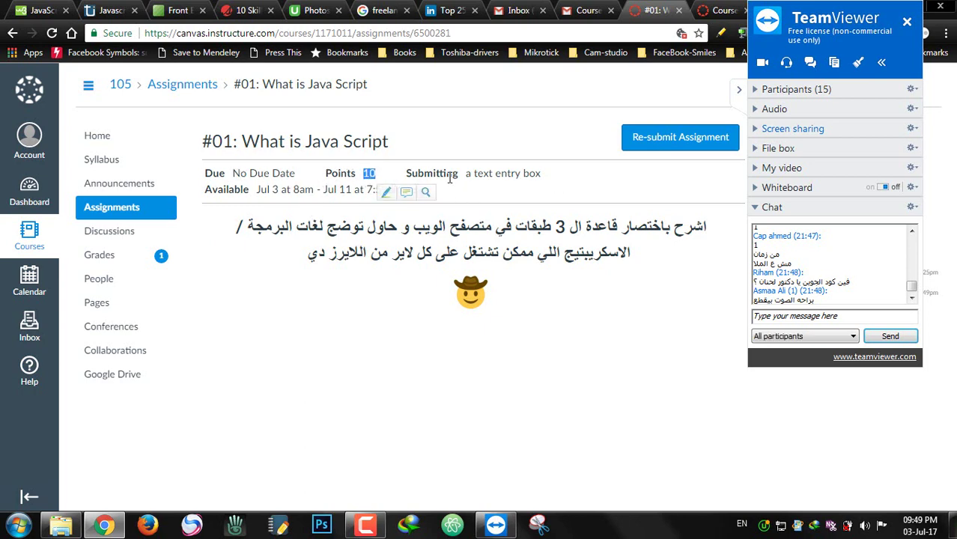
{"action": "left_click", "coordinate": [492, 173]}
{"action": "left_click_drag", "start_coordinate": [468, 173], "coordinate": [515, 173]}
{"action": "left_click", "coordinate": [429, 200]}
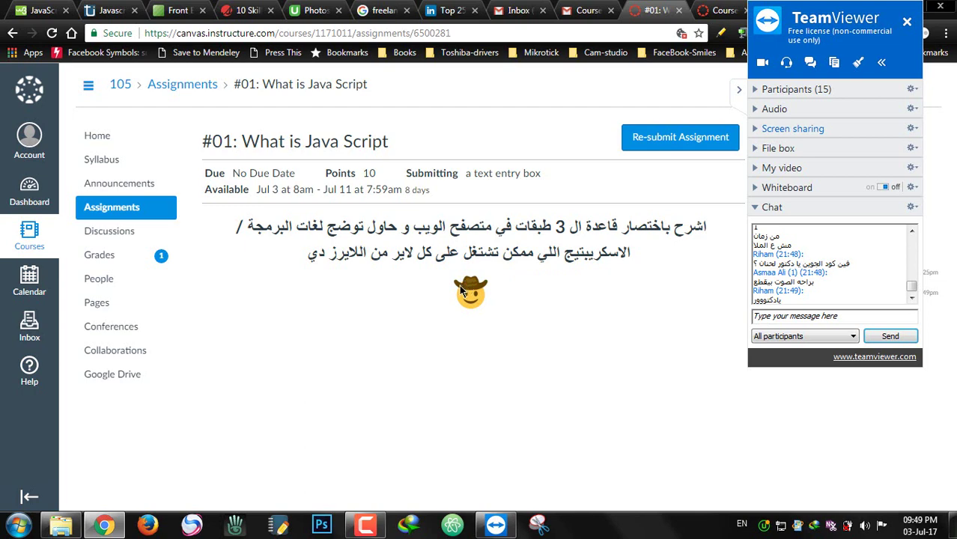
Log out of the student account and log back in with the saved teacher account
{"action": "left_click", "coordinate": [30, 148]}
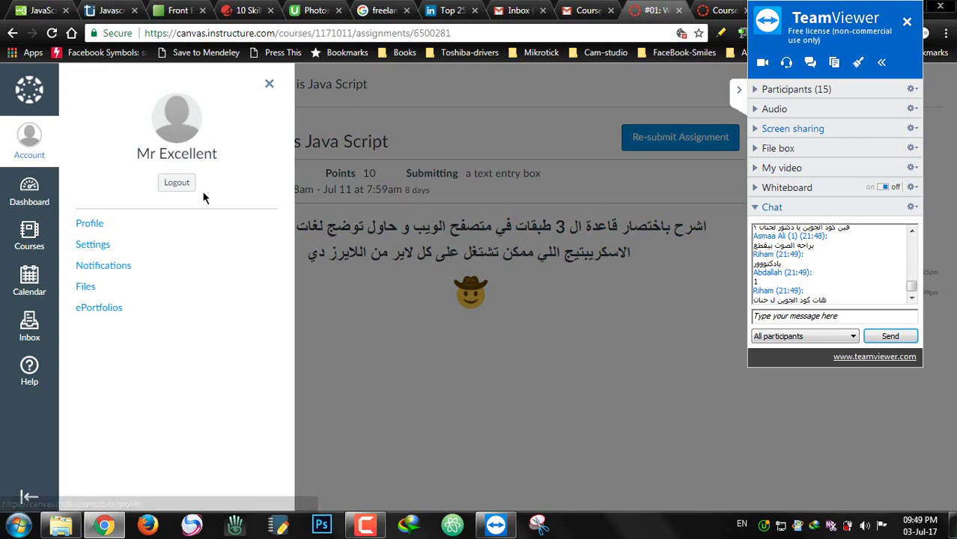
{"action": "left_click", "coordinate": [431, 240]}
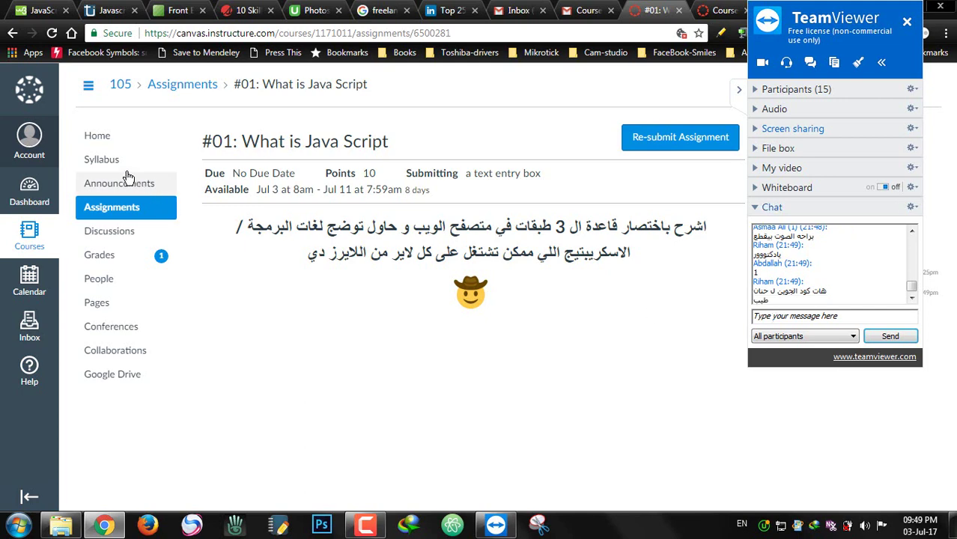
{"action": "left_click", "coordinate": [33, 146]}
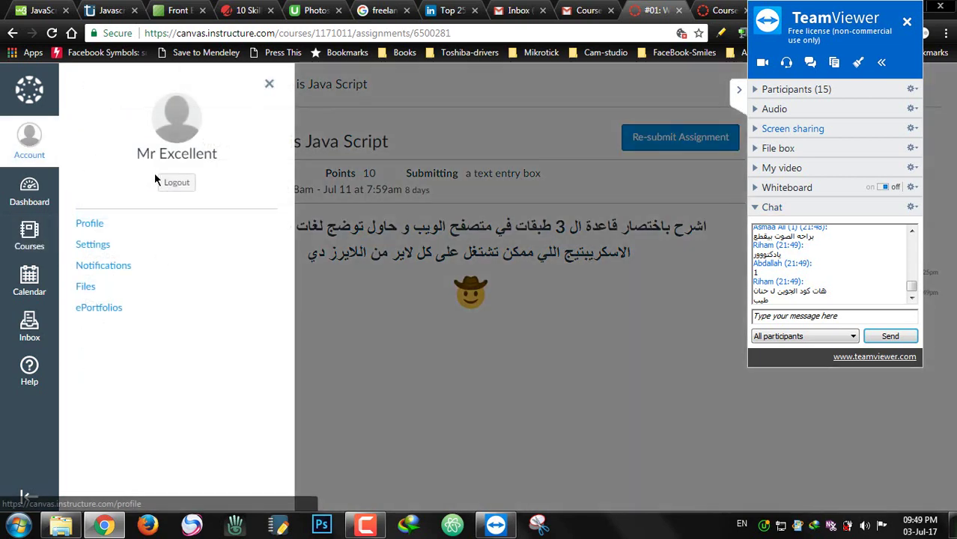
{"action": "left_click", "coordinate": [177, 184]}
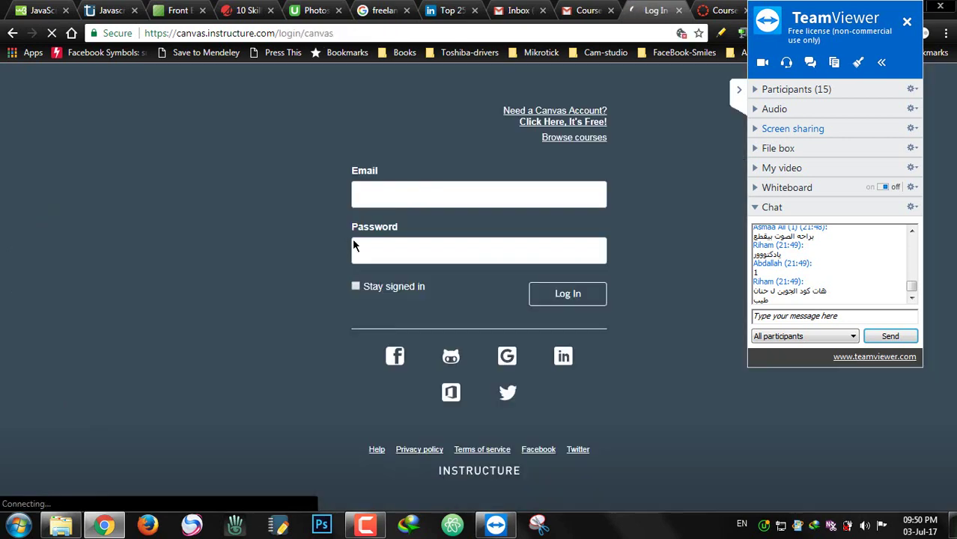
{"action": "left_click", "coordinate": [449, 195]}
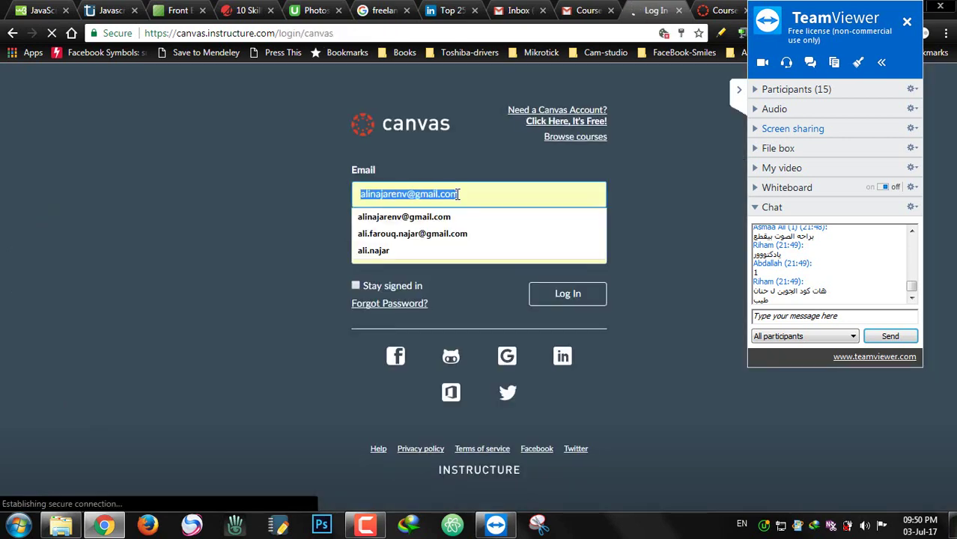
{"action": "left_click", "coordinate": [433, 236]}
{"action": "left_click", "coordinate": [568, 299]}
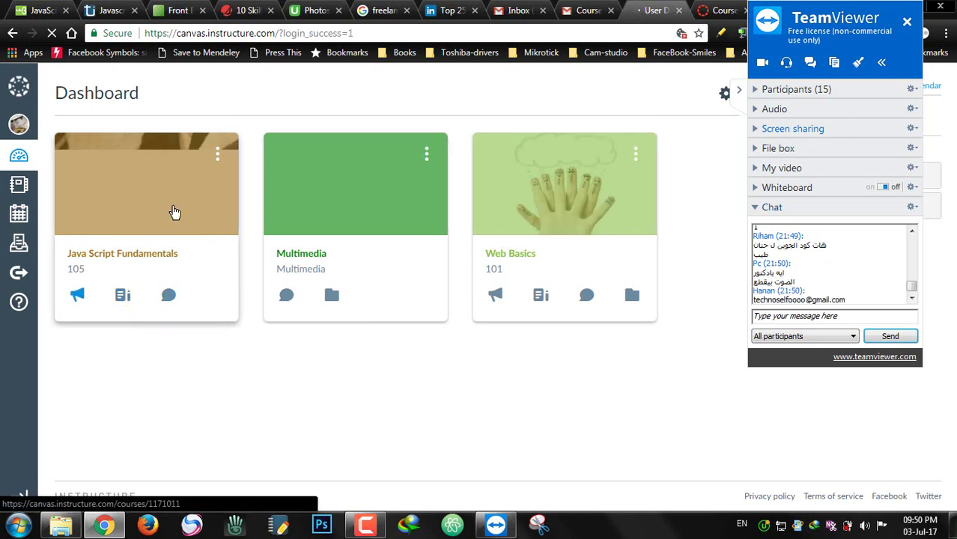
Open the Java Script Fundamentals course and display its list of people
{"action": "left_click", "coordinate": [217, 154]}
{"action": "left_click", "coordinate": [177, 161]}
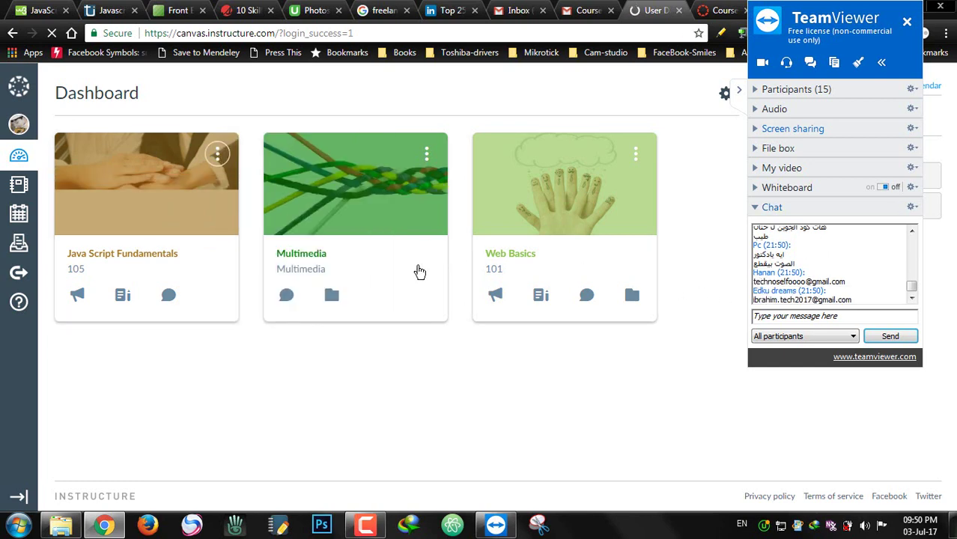
{"action": "left_click", "coordinate": [160, 190]}
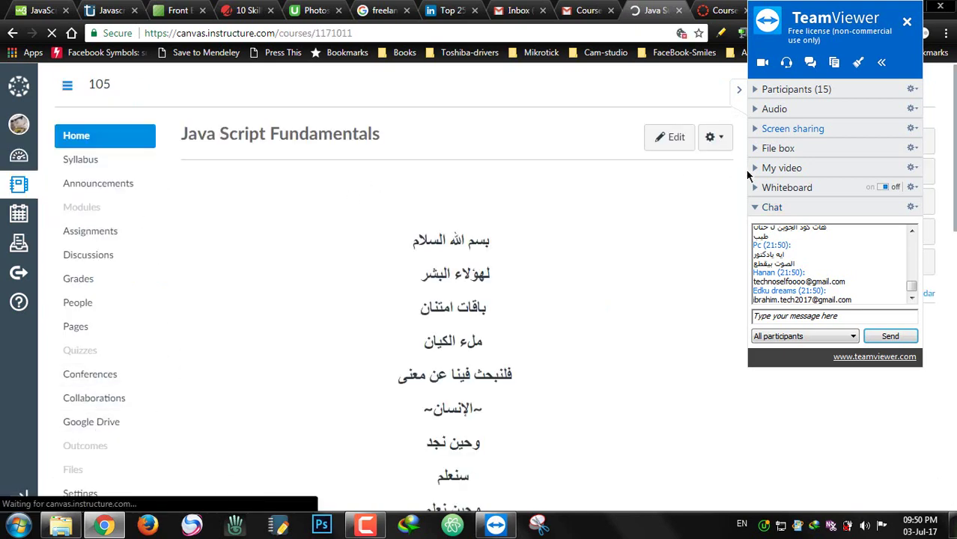
{"action": "left_click", "coordinate": [76, 304]}
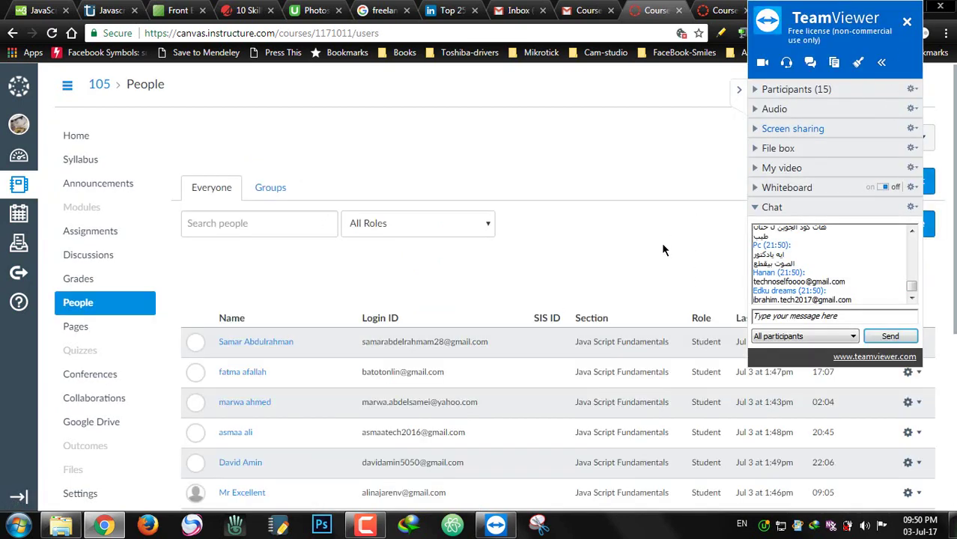
Start adding people by e-mail address and copy the first participant's e-mail from the meeting chat into the address list, followed by a comma
{"action": "left_click", "coordinate": [928, 225]}
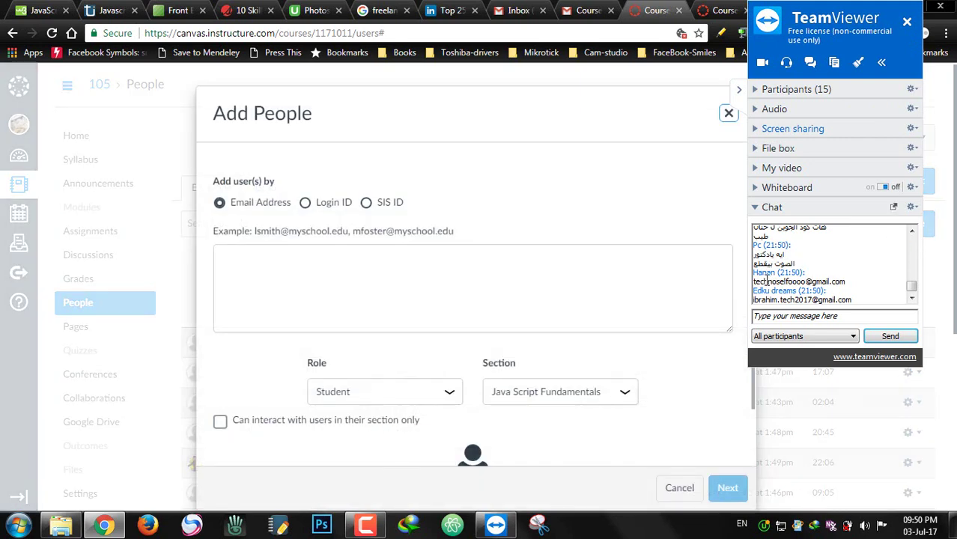
{"action": "left_click", "coordinate": [751, 281]}
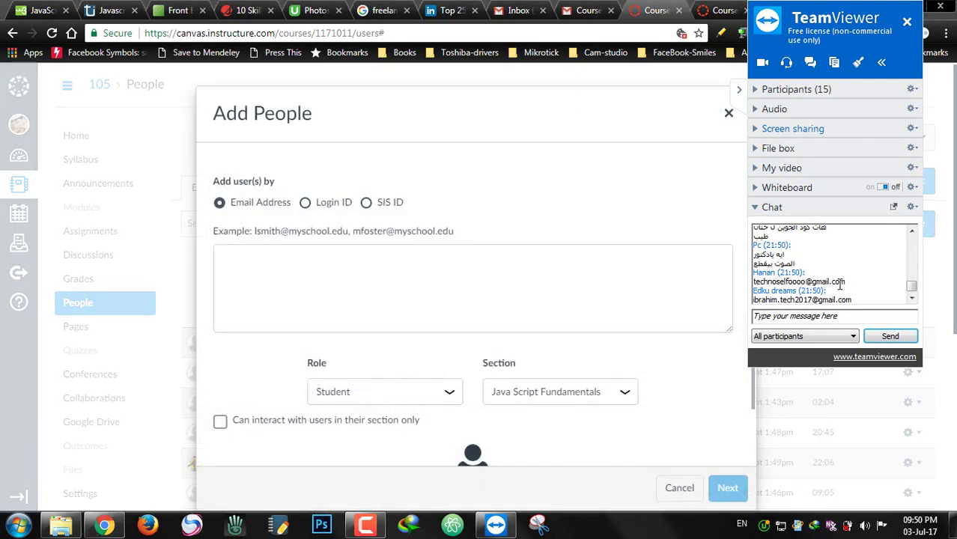
{"action": "left_click_drag", "start_coordinate": [846, 282], "coordinate": [750, 282]}
{"action": "key", "text": "ctrl+c"}
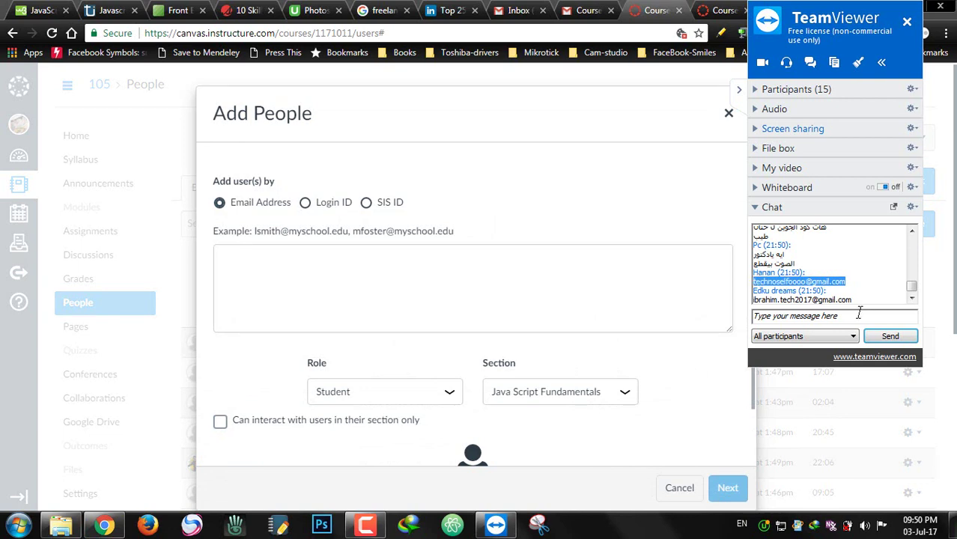
{"action": "left_click", "coordinate": [479, 261]}
{"action": "key", "text": "ctrl+v"}
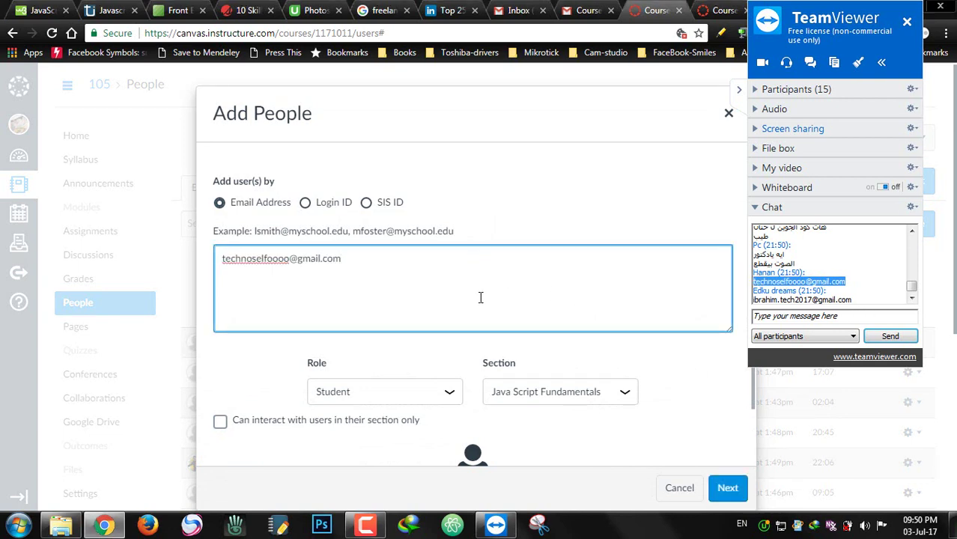
{"action": "type", "text": ","}
Copy the second participant's e-mail from the meeting chat and append it to the list of people to add
{"action": "left_click", "coordinate": [775, 294]}
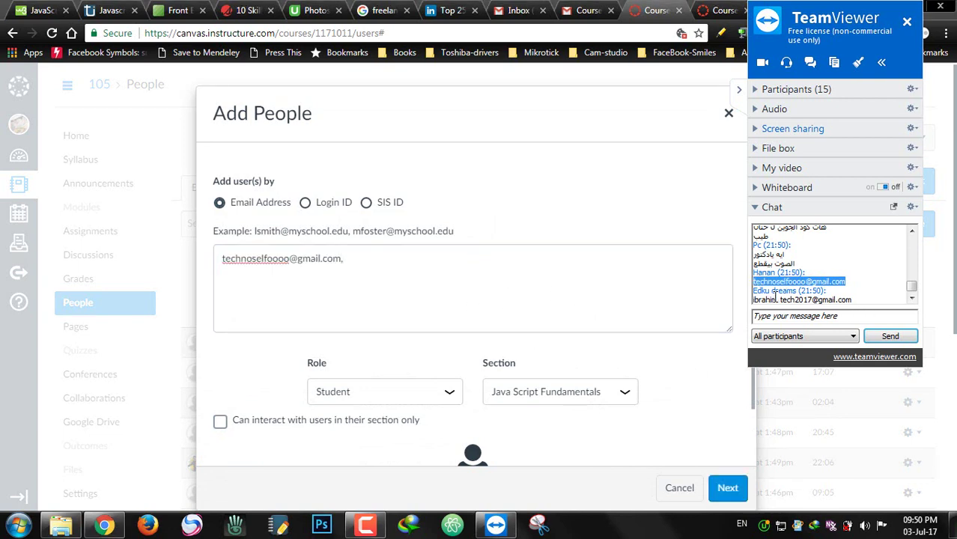
{"action": "left_click_drag", "start_coordinate": [853, 300], "coordinate": [748, 300]}
{"action": "key", "text": "ctrl+c"}
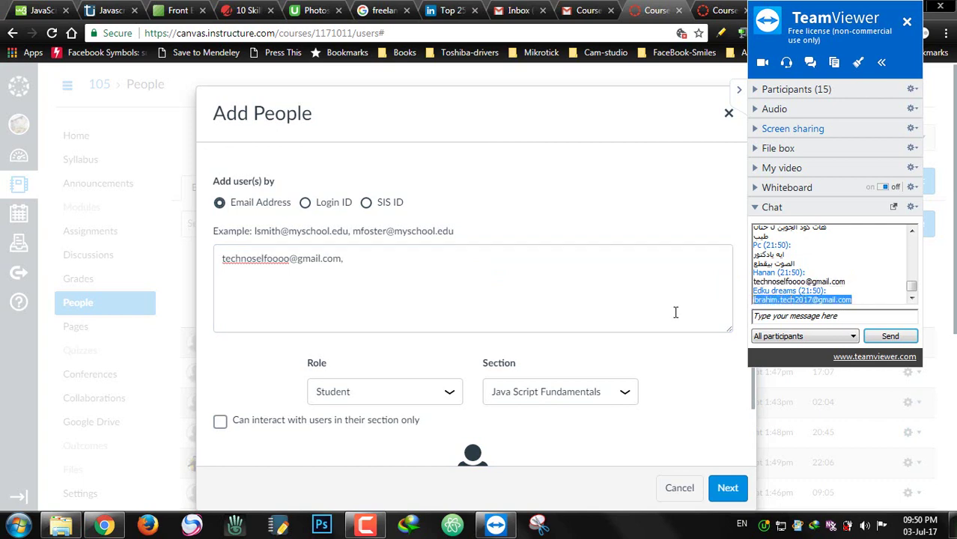
{"action": "left_click", "coordinate": [441, 263]}
{"action": "key", "text": "ctrl+v"}
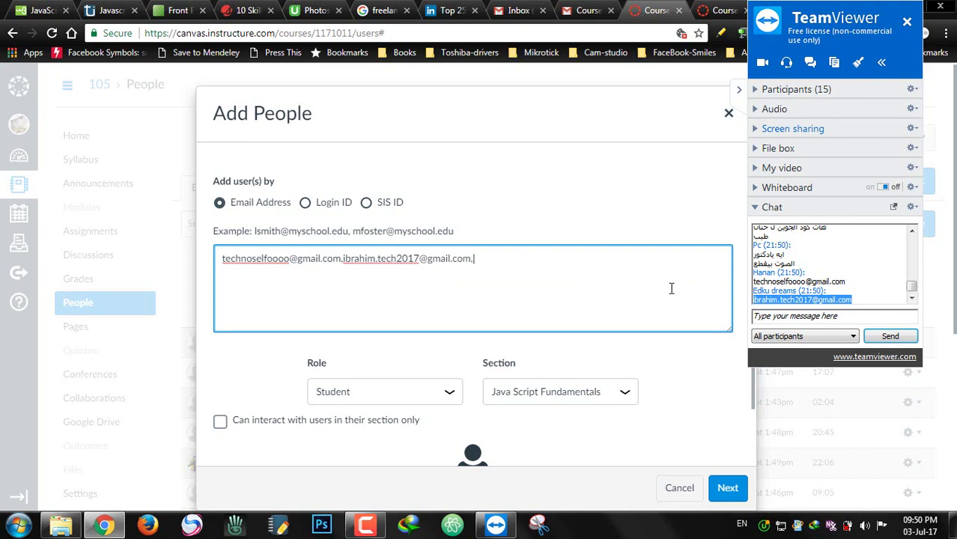
{"action": "left_click", "coordinate": [833, 291]}
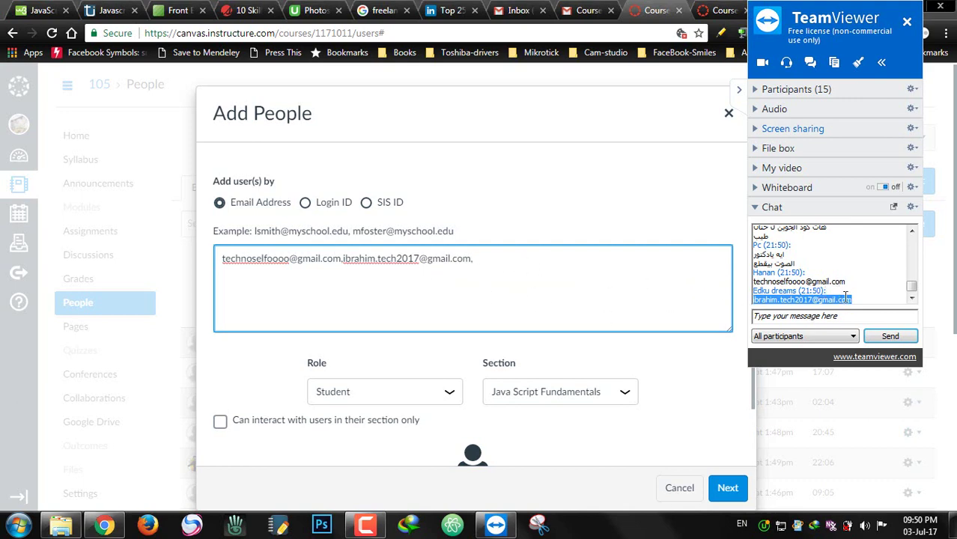
{"action": "left_click", "coordinate": [852, 292]}
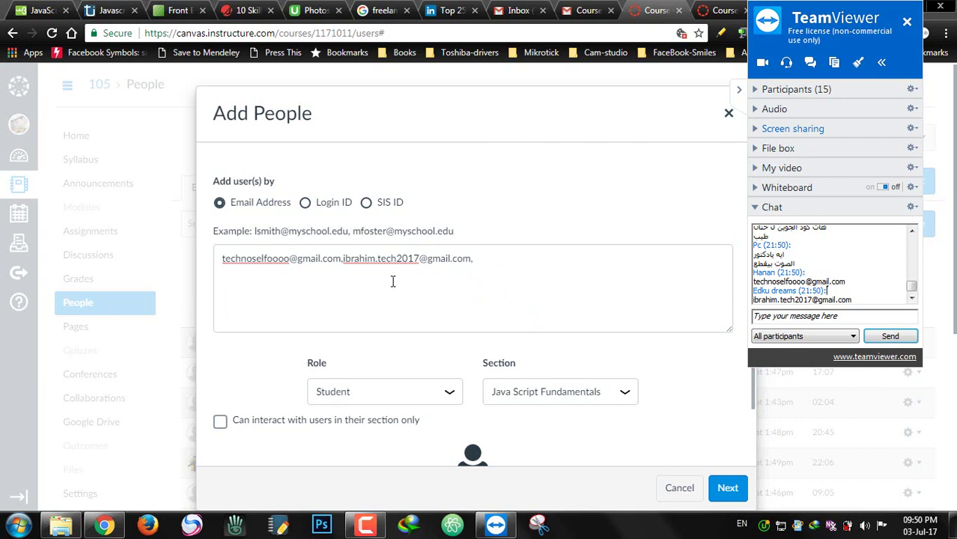
Try to create both unmatched e-mail addresses as new users, begin entering a user's name, and close the Add People dialog without saving
{"action": "left_click", "coordinate": [724, 490]}
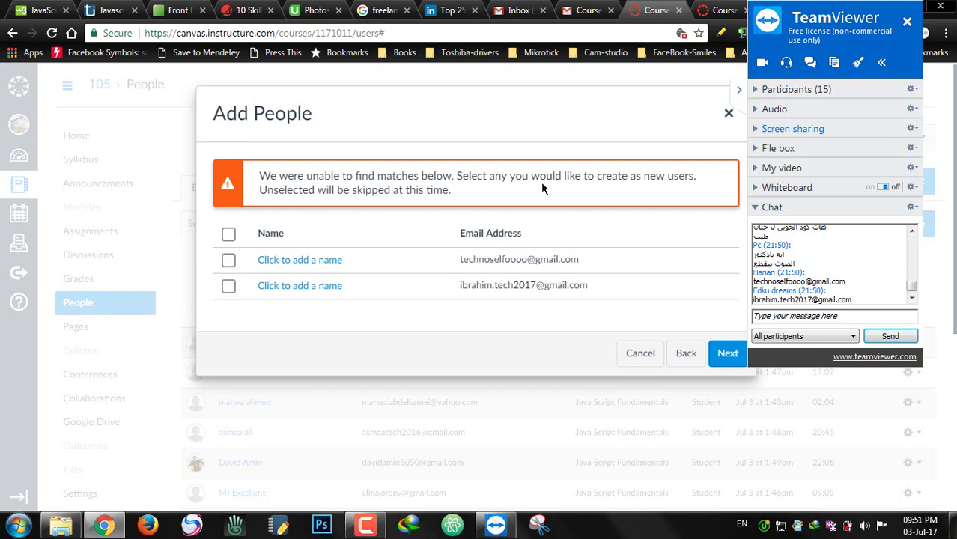
{"action": "left_click", "coordinate": [228, 260]}
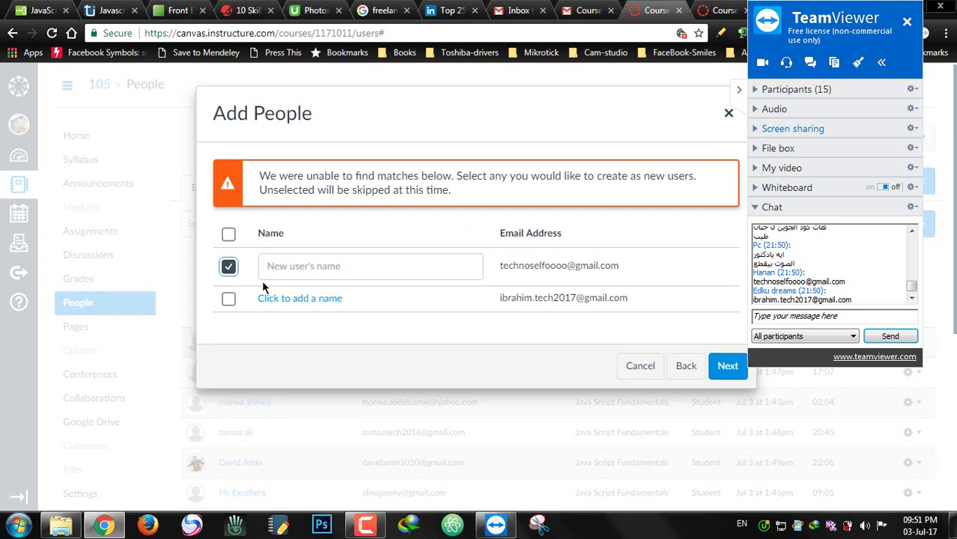
{"action": "left_click", "coordinate": [228, 298]}
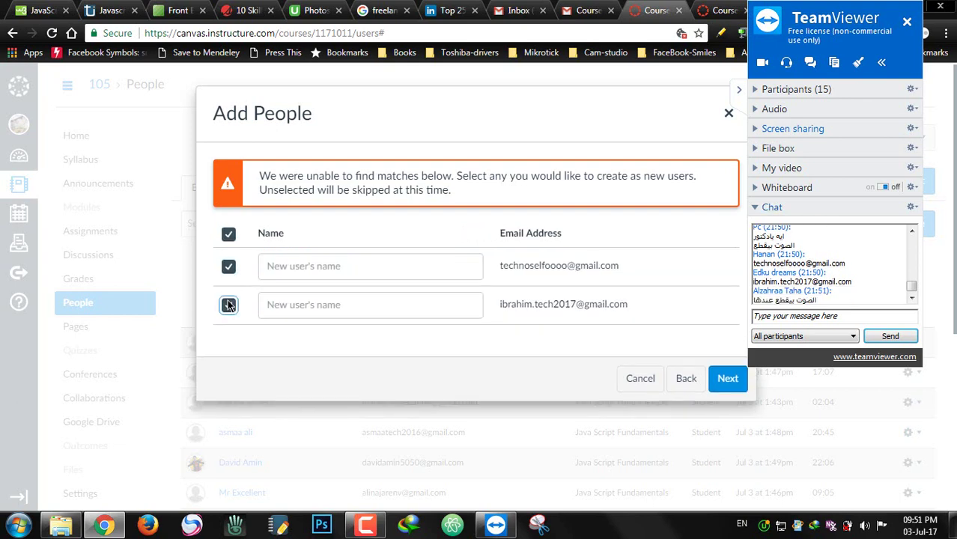
{"action": "left_click", "coordinate": [348, 271]}
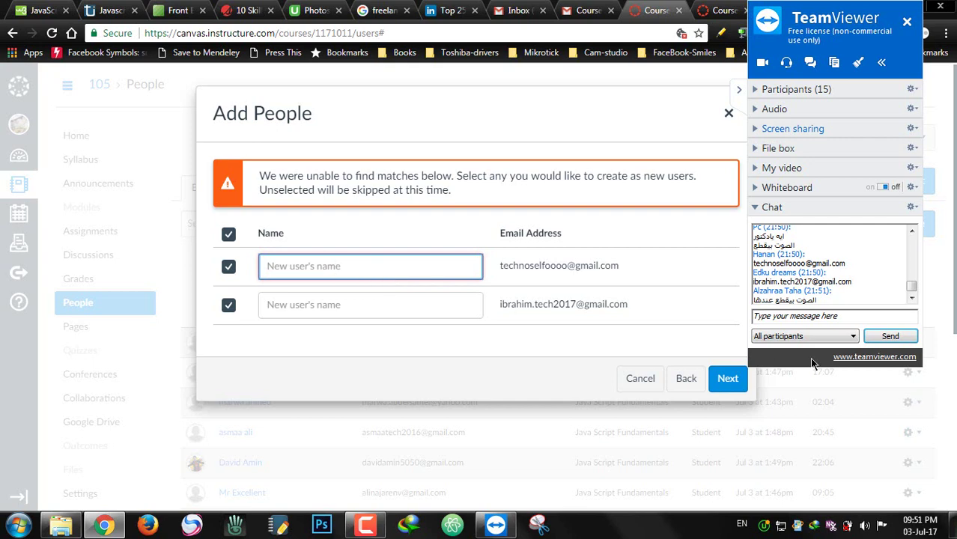
{"action": "type", "text": "ibra"}
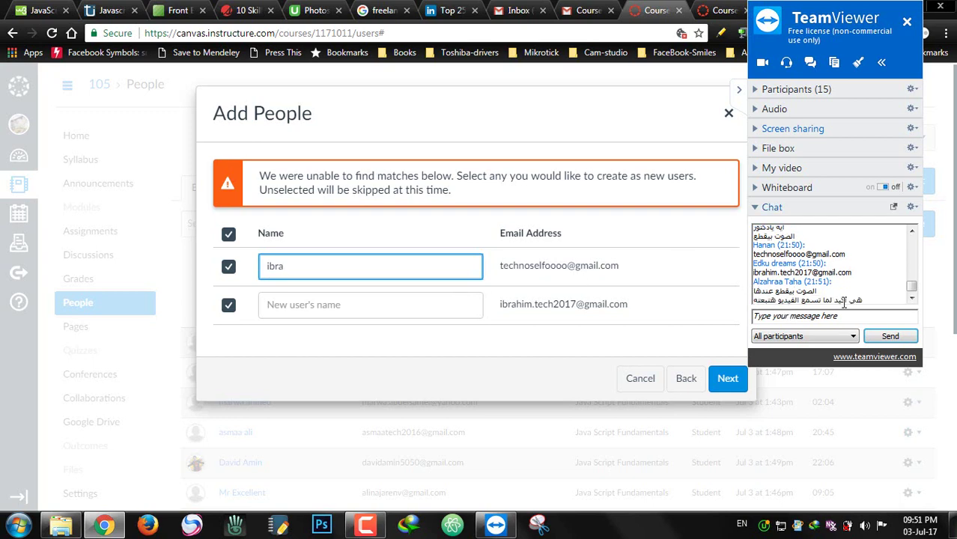
{"action": "left_click_drag", "start_coordinate": [287, 264], "coordinate": [260, 269]}
{"action": "left_click", "coordinate": [730, 116]}
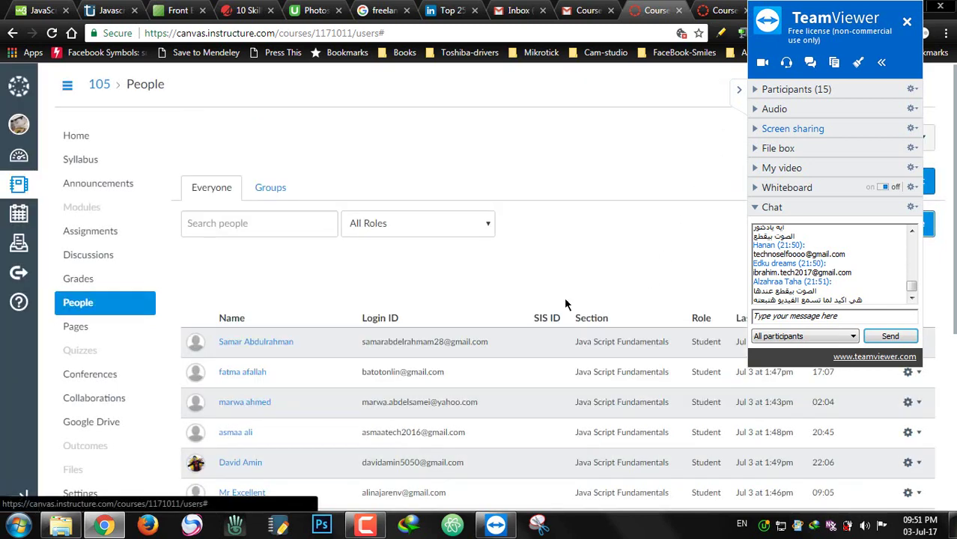
Open the course's navigation settings and examine the options available for the Syllabus item
{"action": "scroll", "coordinate": [419, 294], "scroll_direction": "down", "scroll_amount": 1}
{"action": "scroll", "coordinate": [404, 306], "scroll_direction": "down", "scroll_amount": 2}
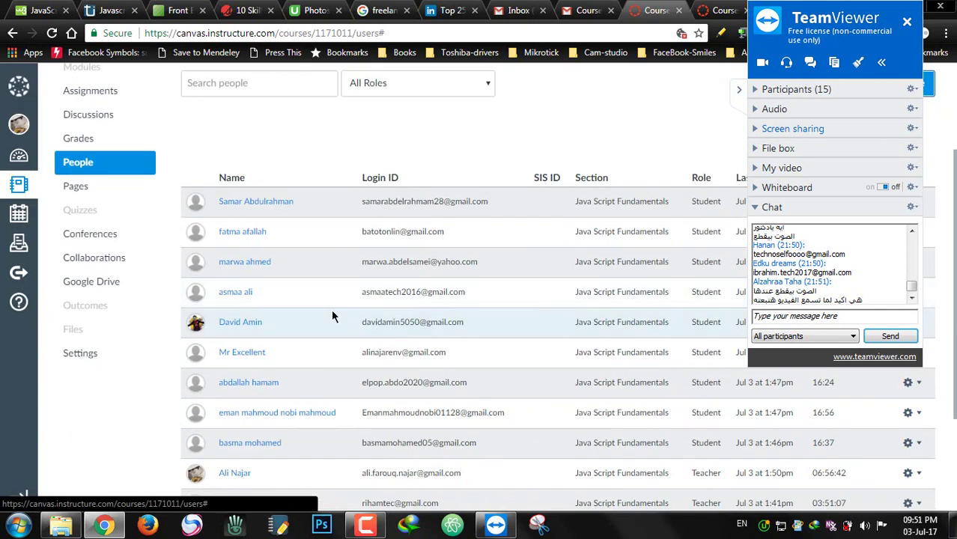
{"action": "scroll", "coordinate": [325, 303], "scroll_direction": "up", "scroll_amount": 1}
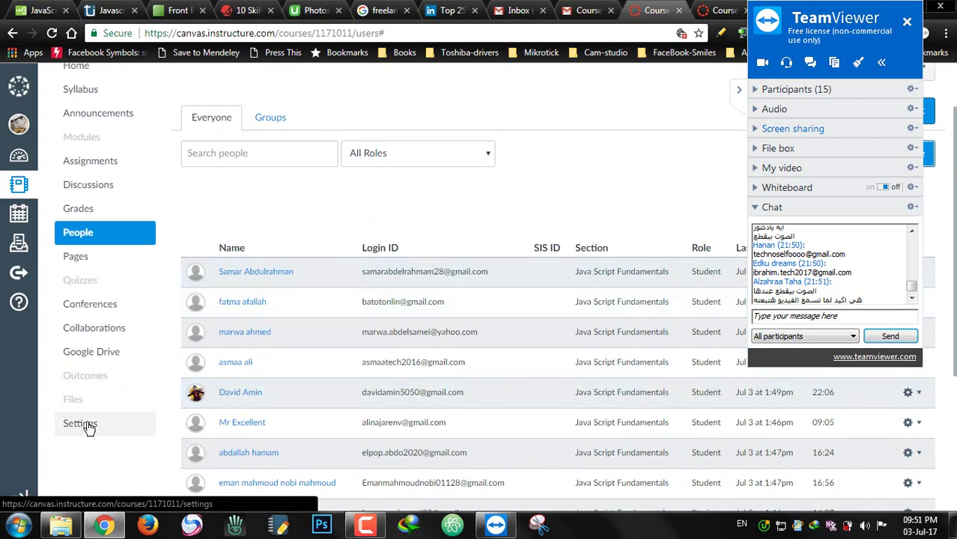
{"action": "left_click", "coordinate": [88, 424]}
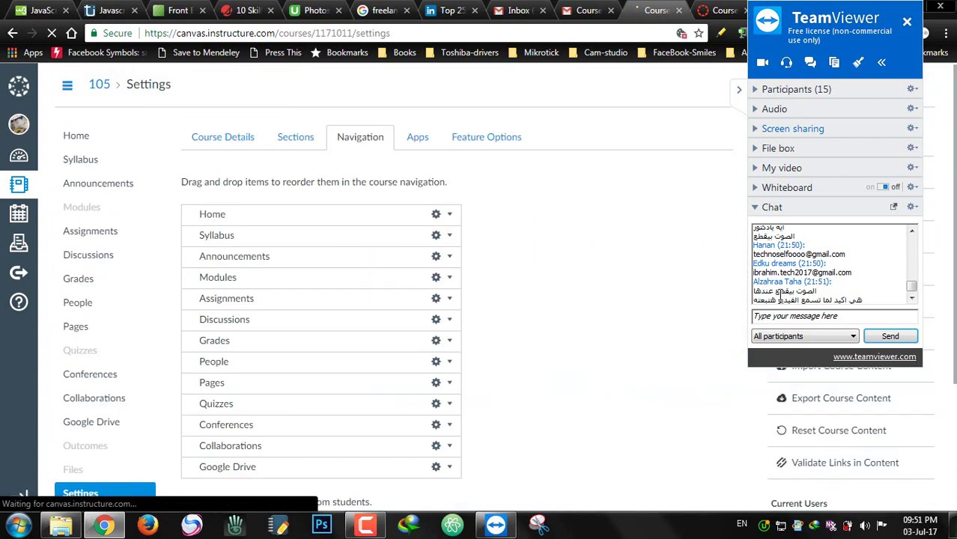
{"action": "left_click", "coordinate": [437, 238]}
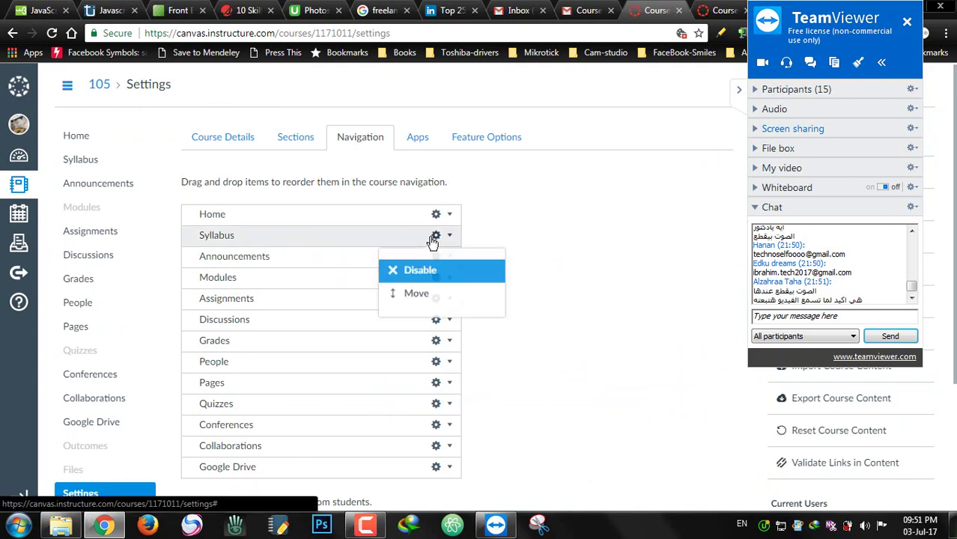
{"action": "left_click", "coordinate": [438, 240]}
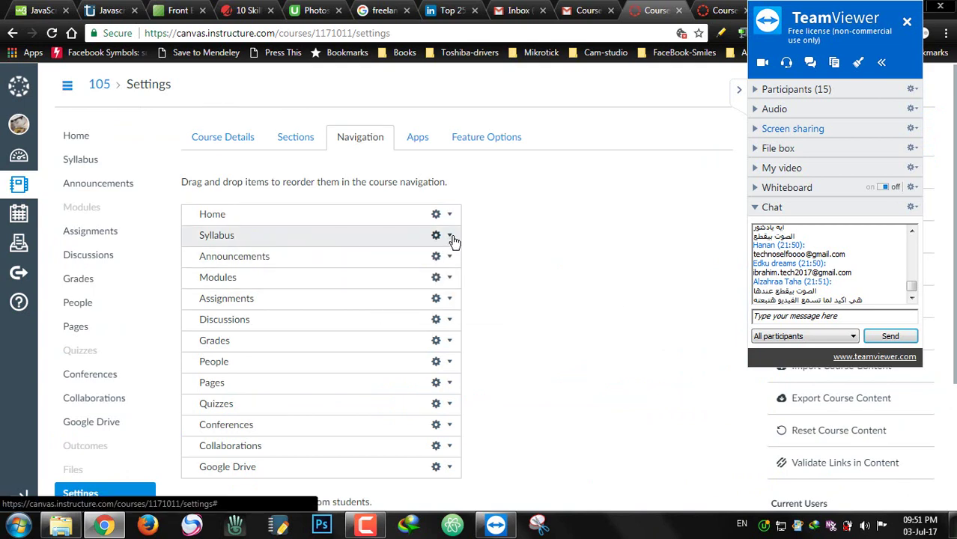
{"action": "left_click", "coordinate": [450, 238]}
{"action": "left_click", "coordinate": [241, 241]}
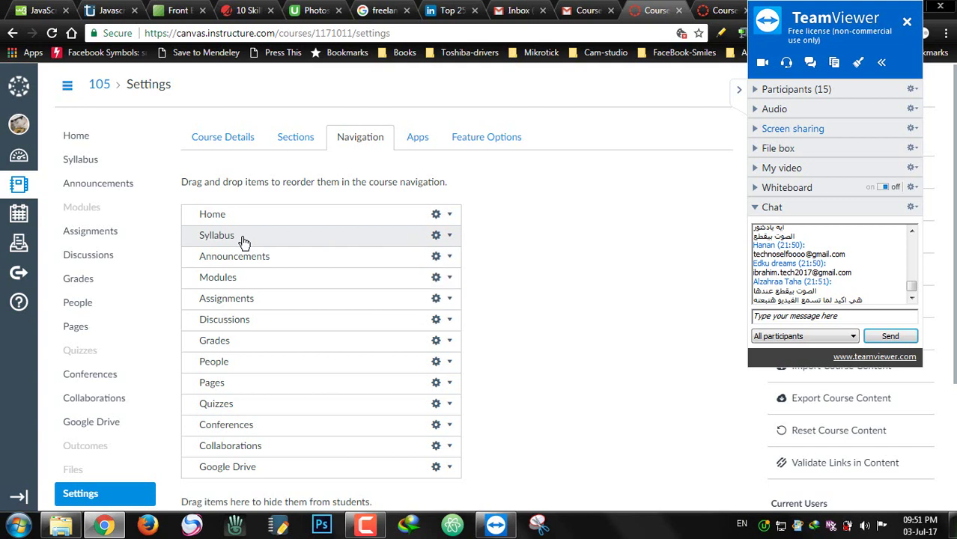
View the Course Syllabus page and return to the course's navigation settings
{"action": "left_click", "coordinate": [84, 162]}
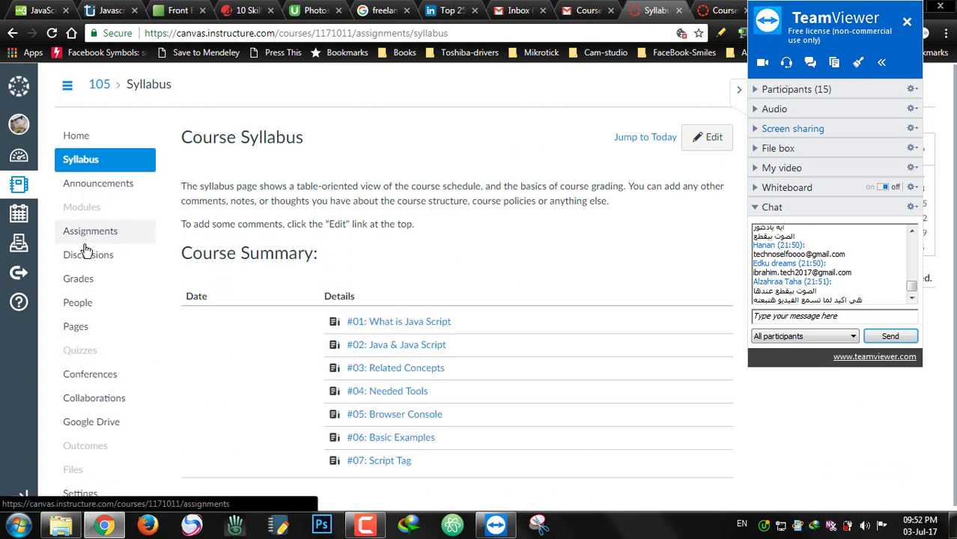
{"action": "left_click", "coordinate": [77, 278]}
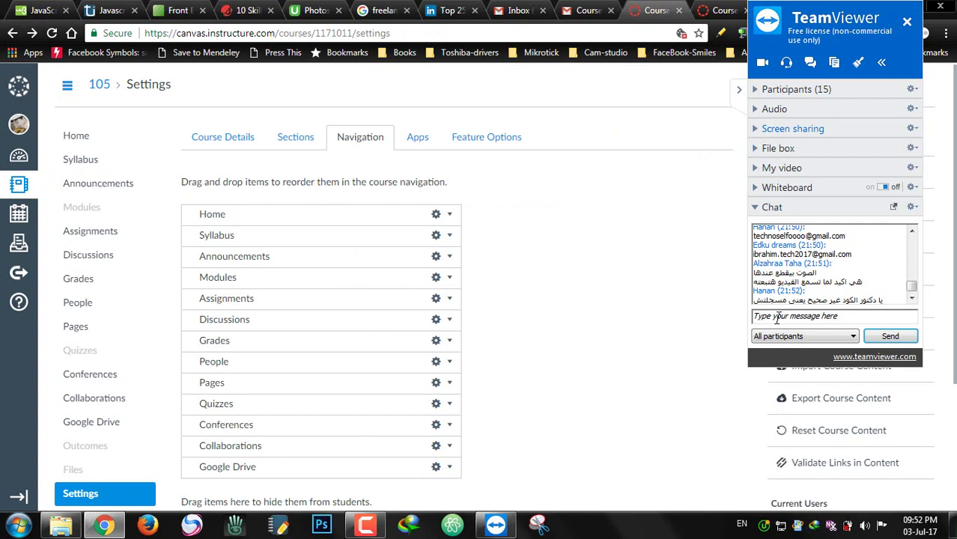
{"action": "left_click", "coordinate": [777, 317]}
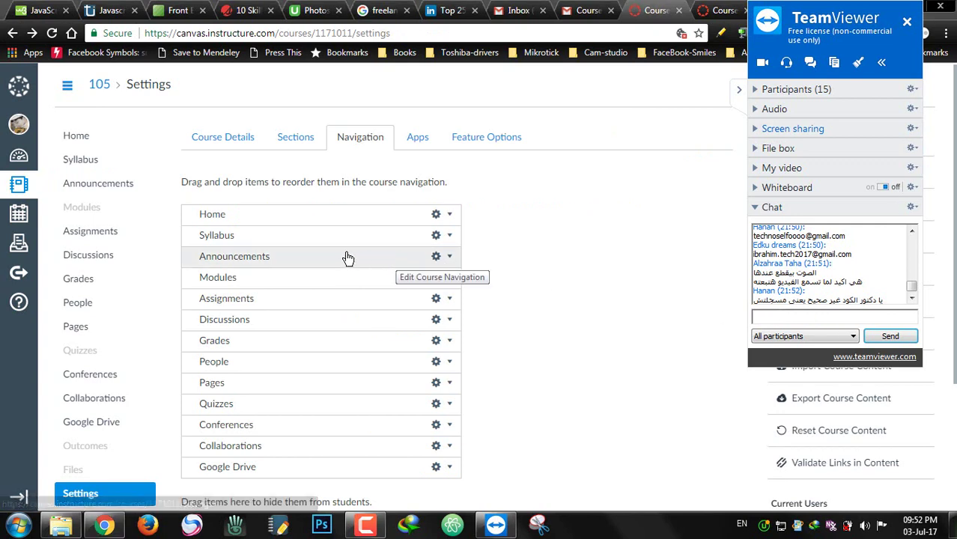
Move Modules directly below Syllabus in the course navigation order and save the change
{"action": "left_click_drag", "start_coordinate": [314, 277], "coordinate": [312, 254]}
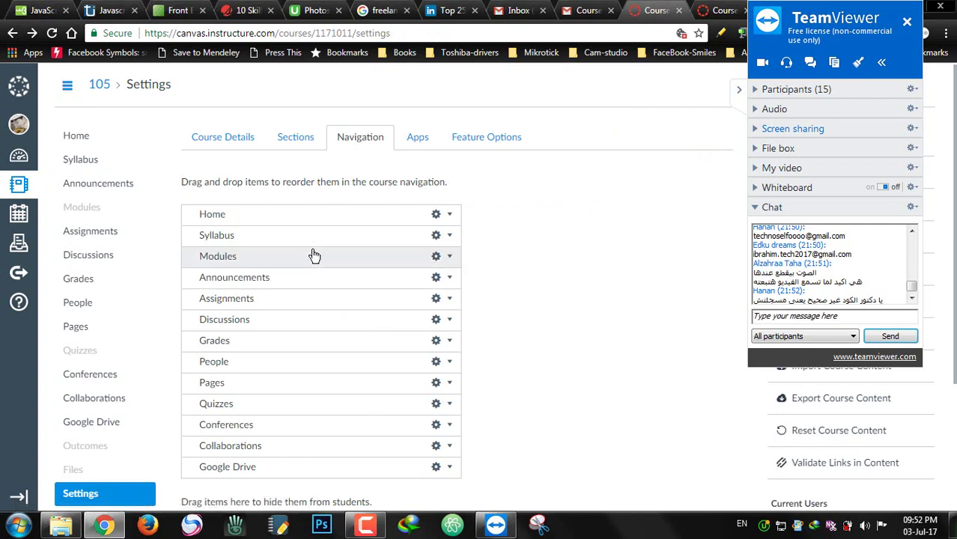
{"action": "left_click", "coordinate": [449, 258]}
{"action": "left_click", "coordinate": [449, 260]}
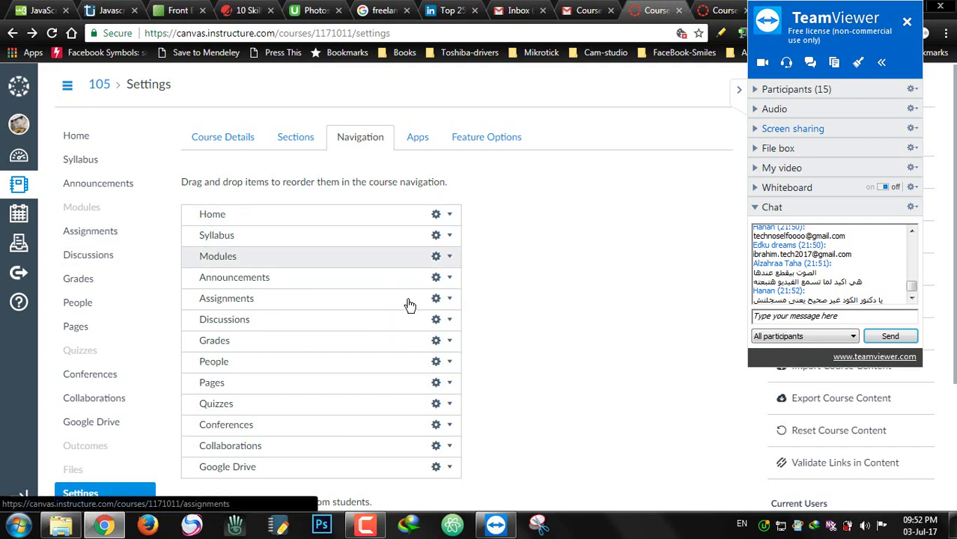
{"action": "scroll", "coordinate": [355, 363], "scroll_direction": "down", "scroll_amount": 2}
{"action": "left_click", "coordinate": [200, 466]}
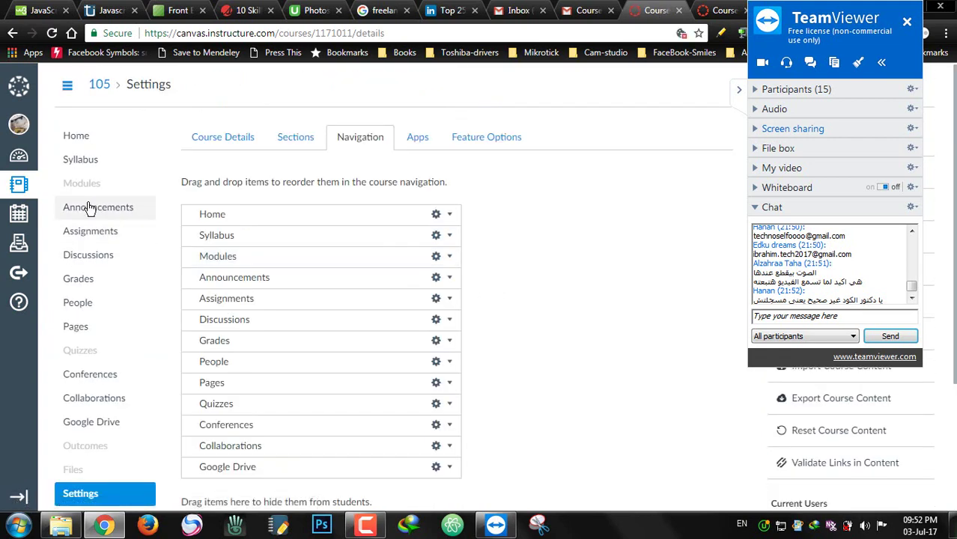
Open the course's Modules page, collapse the meeting panel covering it, and publish the Week Number 01 module
{"action": "left_click", "coordinate": [89, 189]}
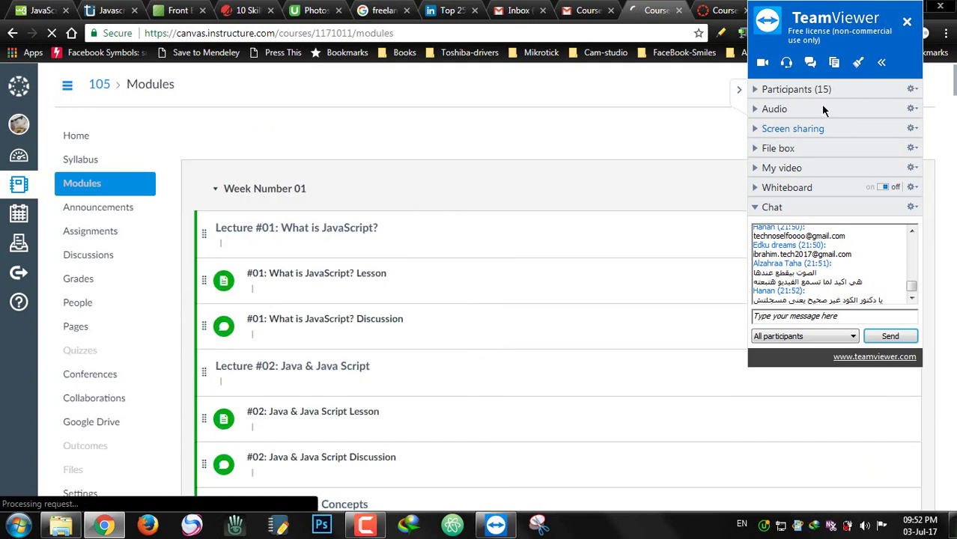
{"action": "left_click", "coordinate": [738, 90]}
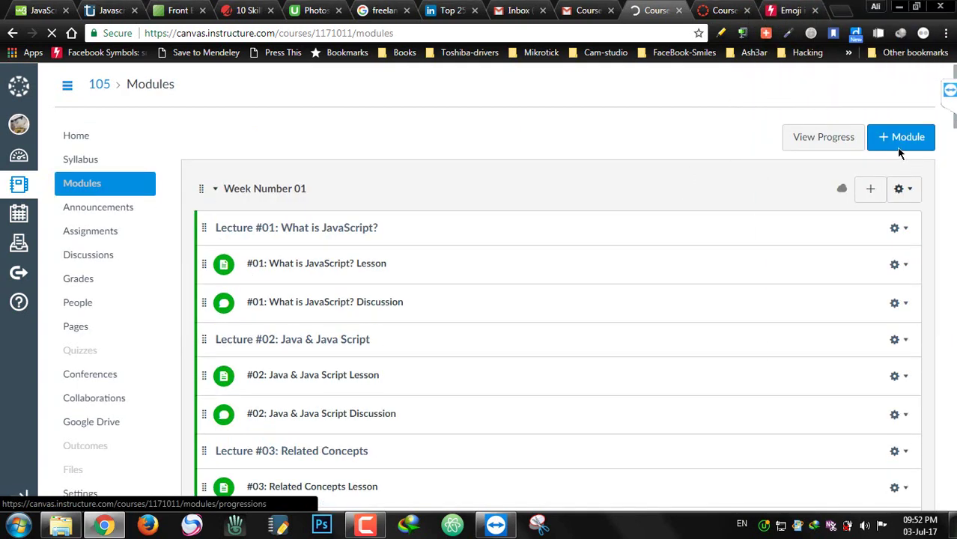
{"action": "left_click", "coordinate": [906, 189]}
{"action": "left_click", "coordinate": [949, 90]}
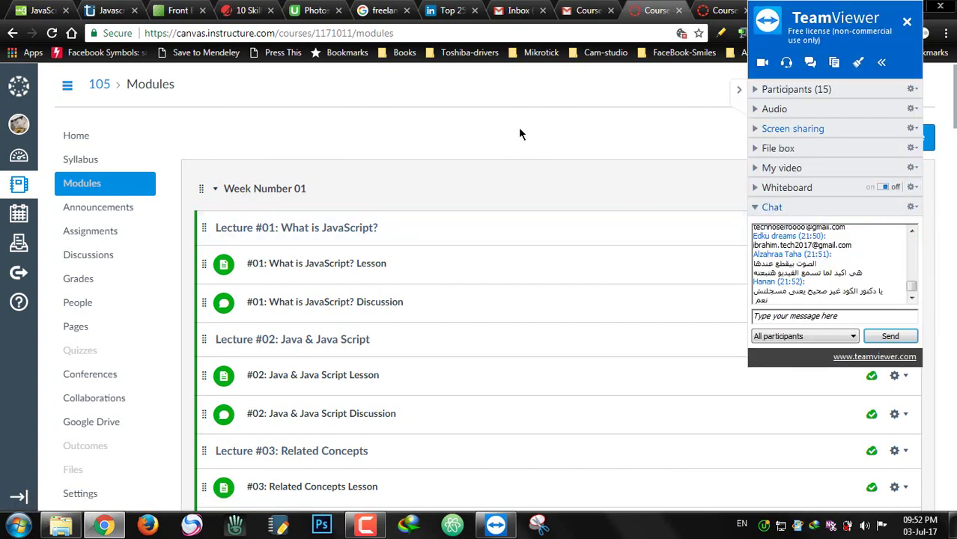
{"action": "left_click", "coordinate": [741, 88]}
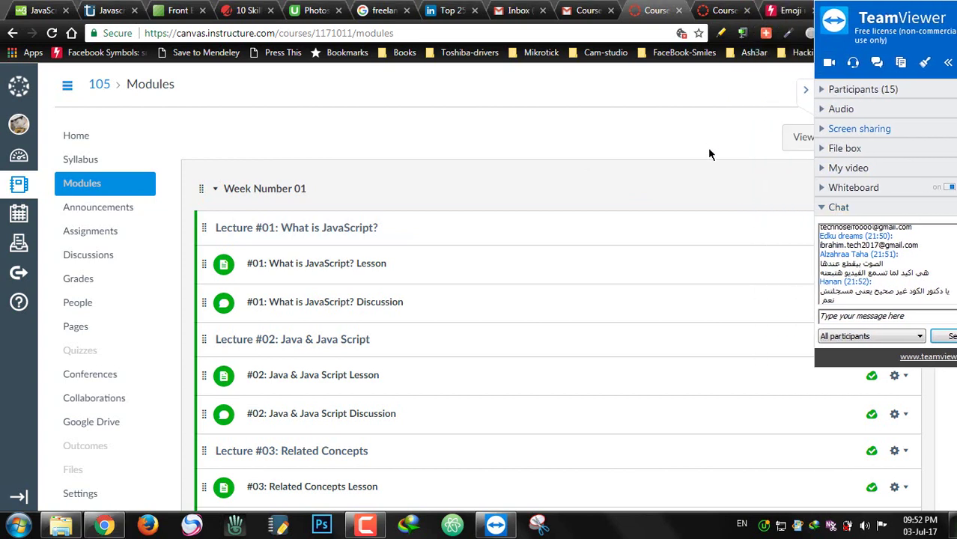
{"action": "left_click", "coordinate": [840, 189]}
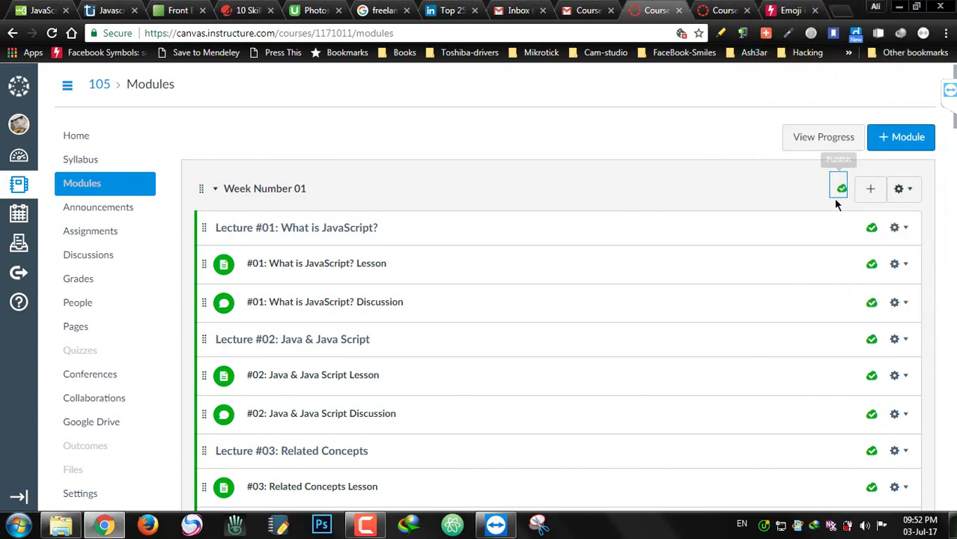
Collapse the Week Number 01 module and log out of the instructor account
{"action": "left_click", "coordinate": [214, 189]}
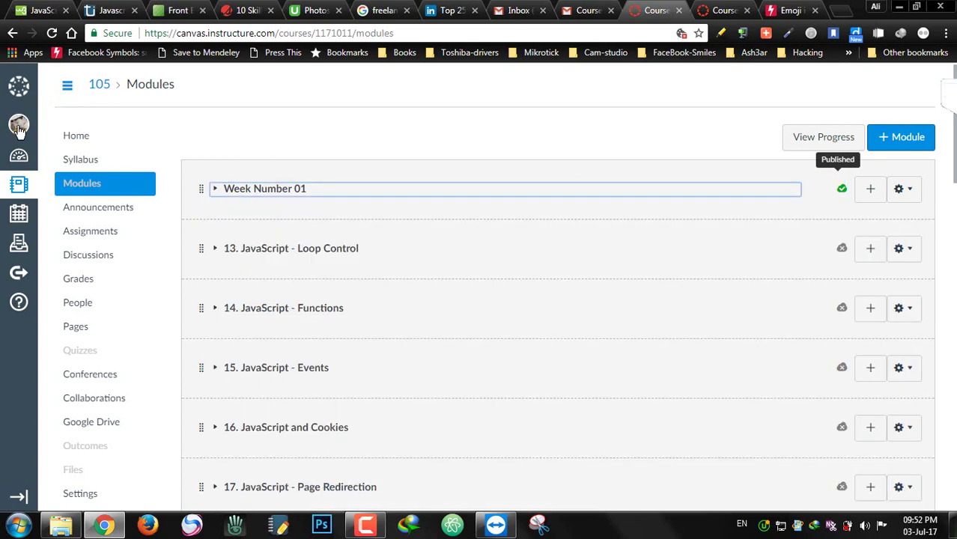
{"action": "left_click", "coordinate": [18, 124]}
{"action": "left_click", "coordinate": [155, 184]}
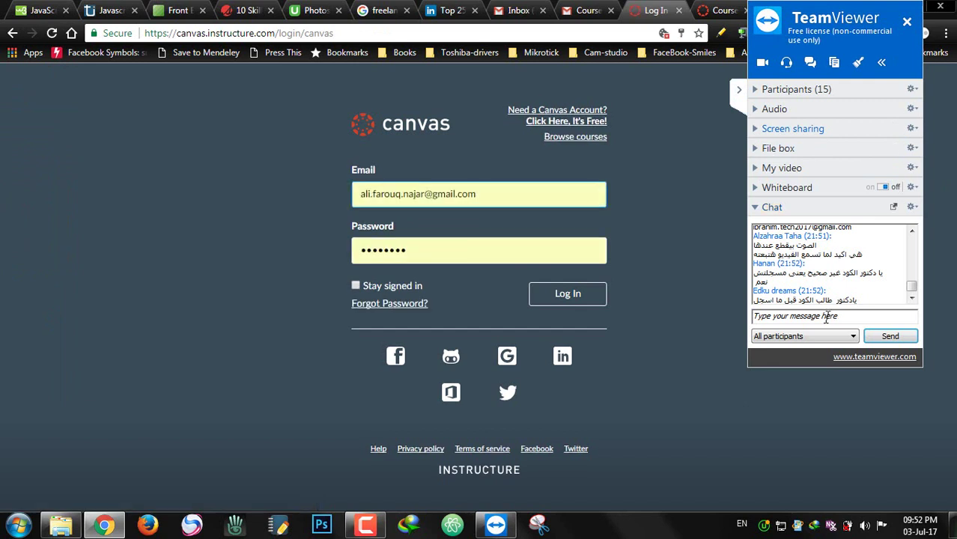
Log in to Canvas with the saved e-mail of the student account and its stored password, keeping the session signed in
{"action": "left_click", "coordinate": [827, 317]}
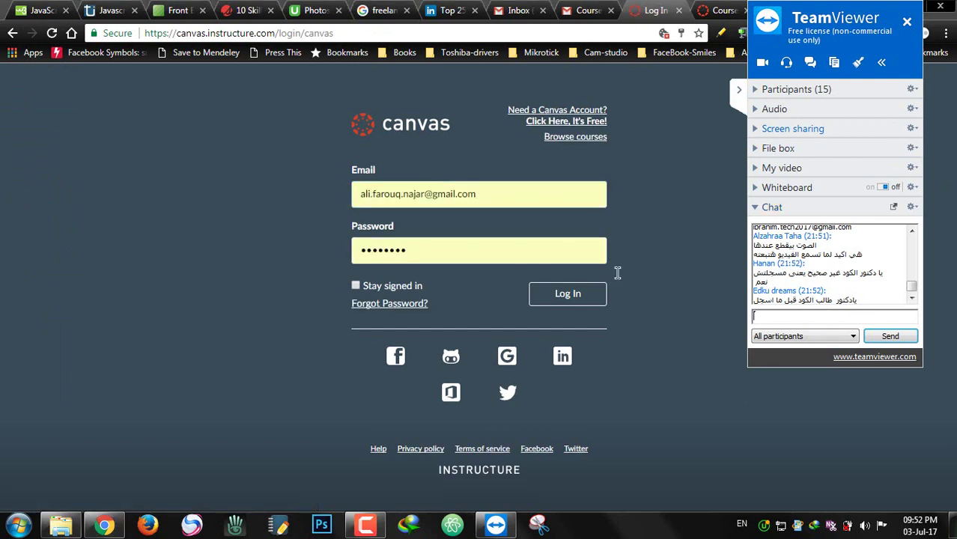
{"action": "triple_click", "coordinate": [493, 195]}
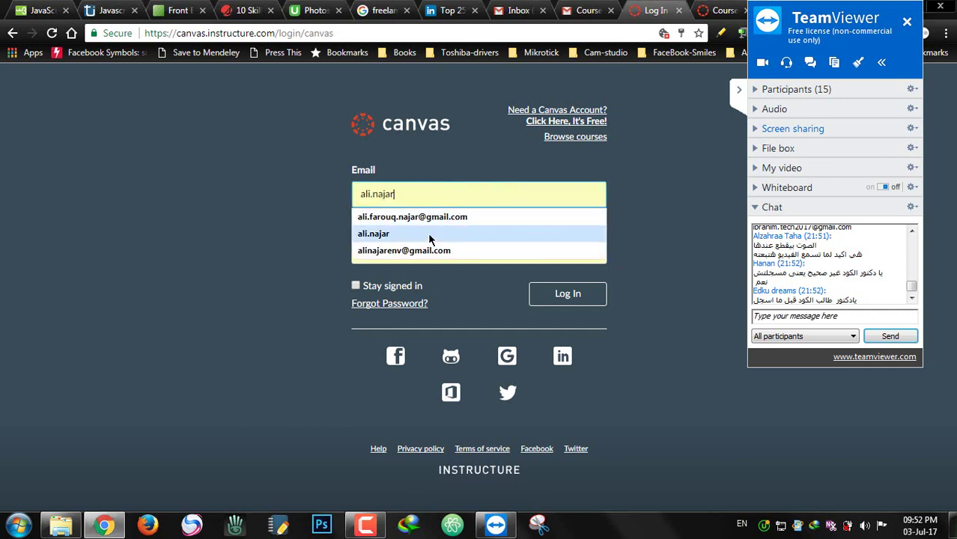
{"action": "left_click", "coordinate": [425, 252]}
{"action": "left_click", "coordinate": [381, 289]}
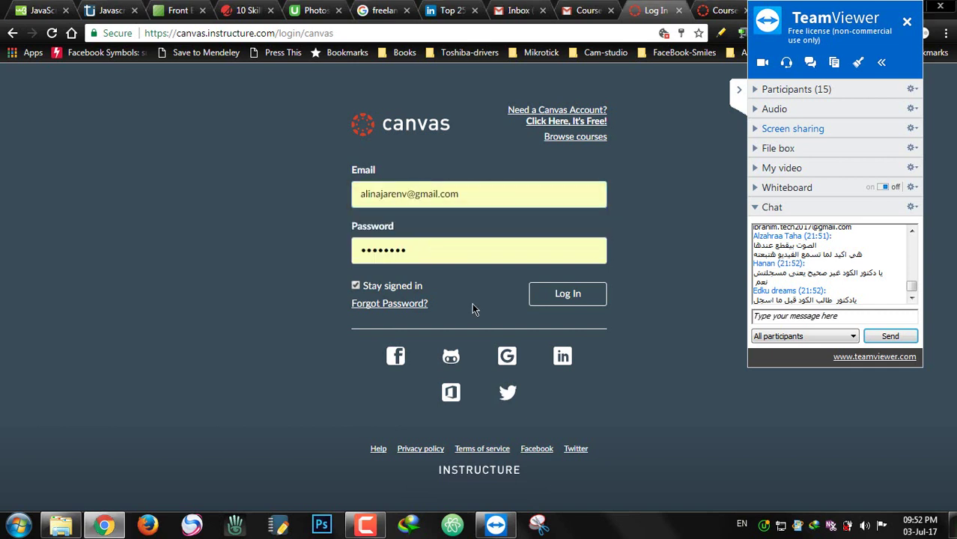
{"action": "left_click", "coordinate": [562, 298]}
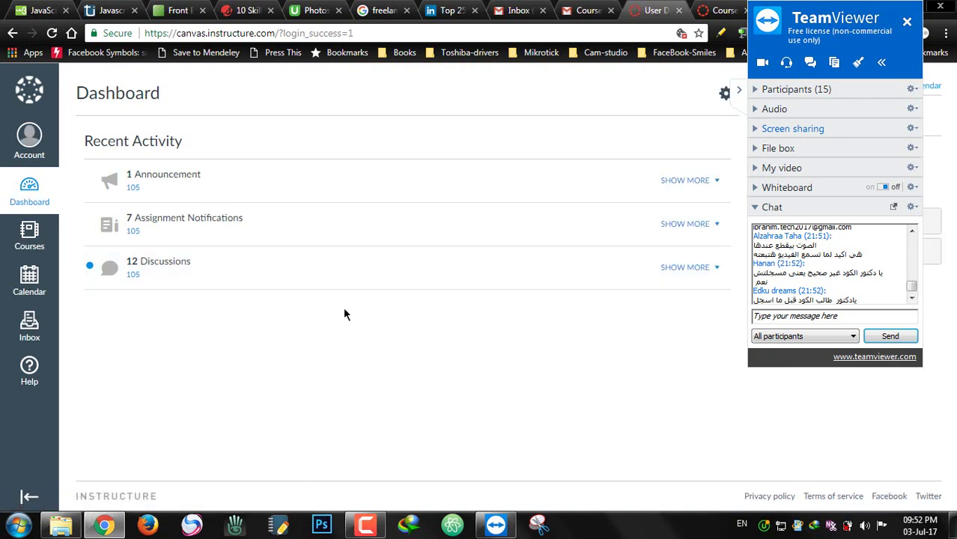
Open the Java Script Fundamentals course from the student's course list to examine its home page and navigation
{"action": "left_click", "coordinate": [29, 138]}
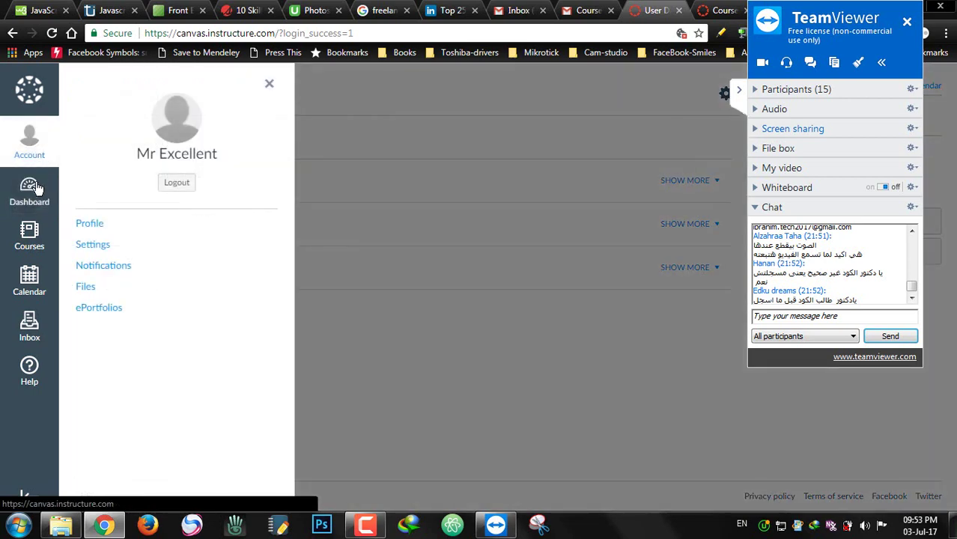
{"action": "left_click", "coordinate": [32, 247]}
{"action": "left_click", "coordinate": [776, 317]}
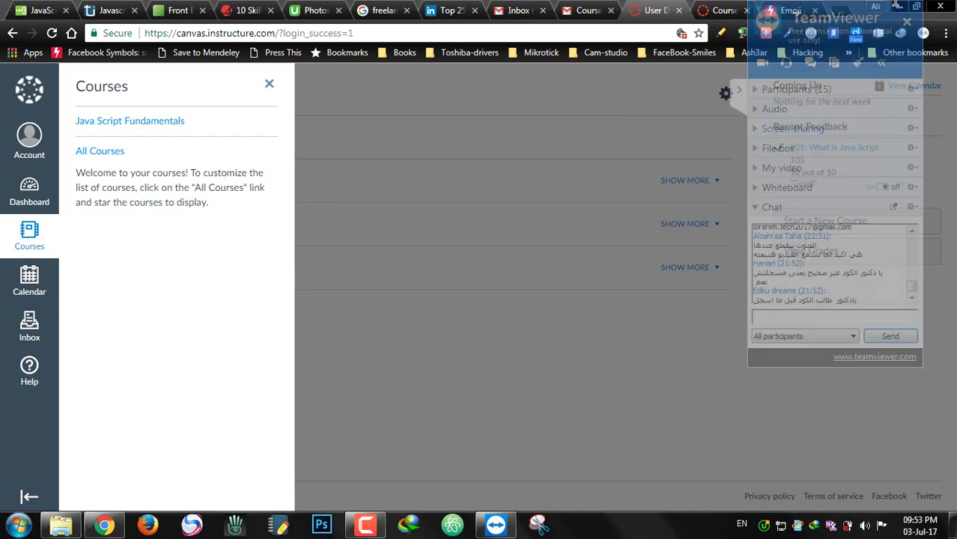
{"action": "left_click", "coordinate": [105, 123]}
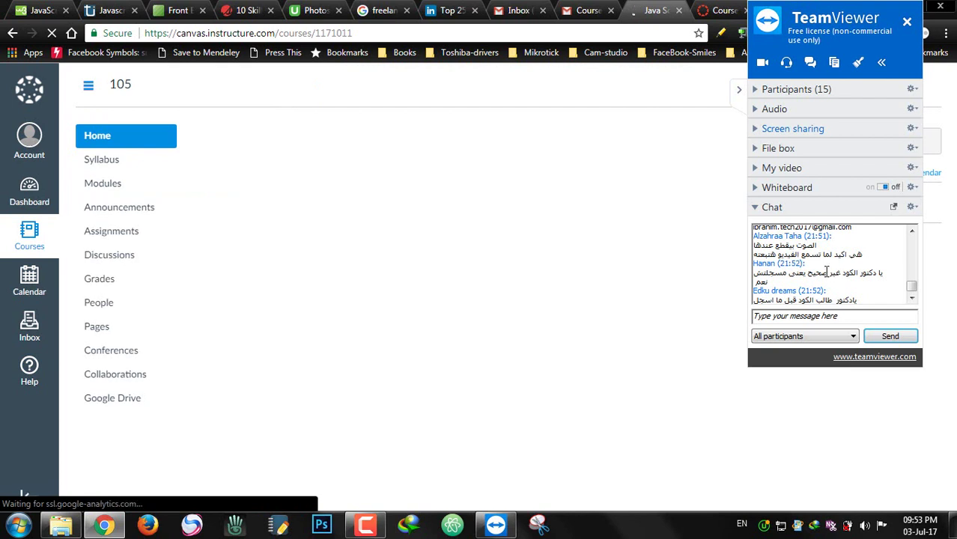
{"action": "left_click", "coordinate": [781, 318]}
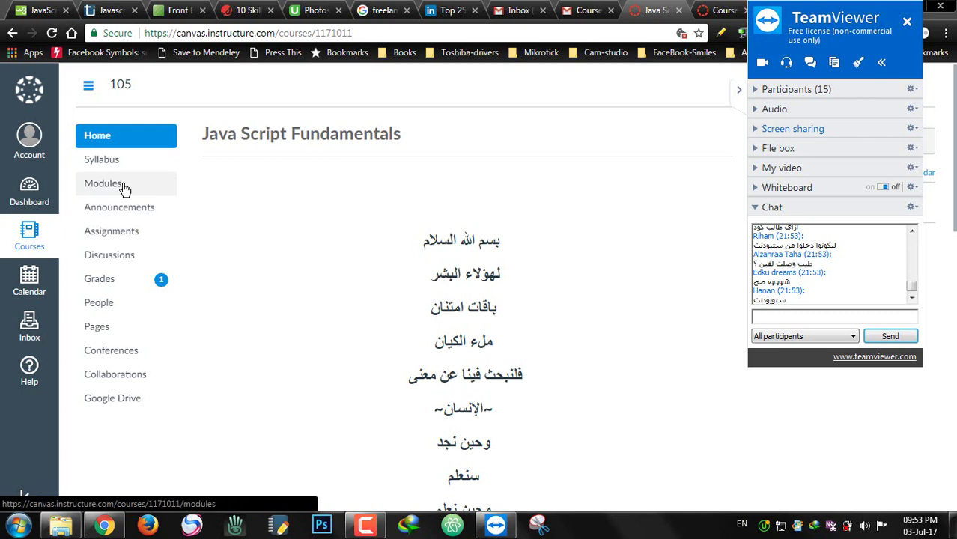
Log out of the student account and log back in with the instructor's saved credentials, keeping the session signed in
{"action": "left_click", "coordinate": [29, 150]}
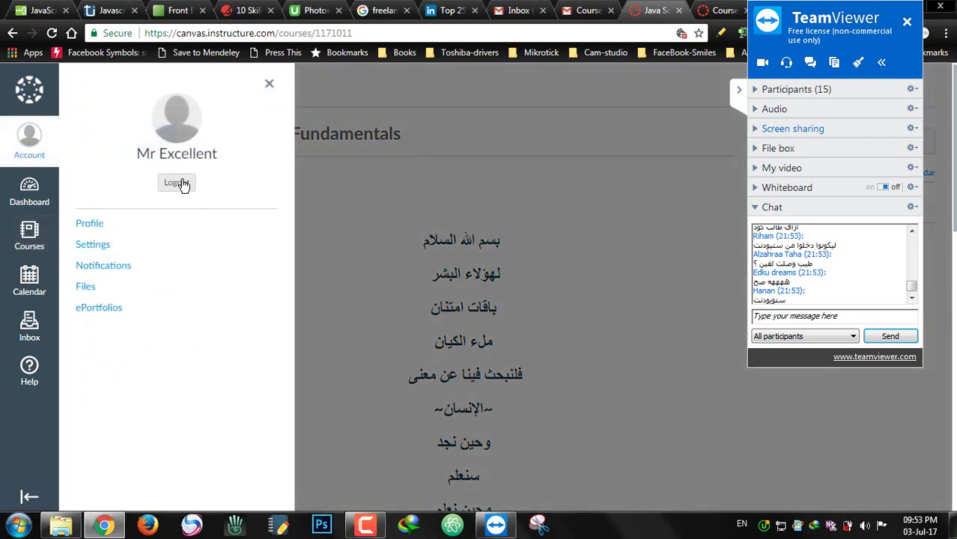
{"action": "left_click", "coordinate": [179, 185]}
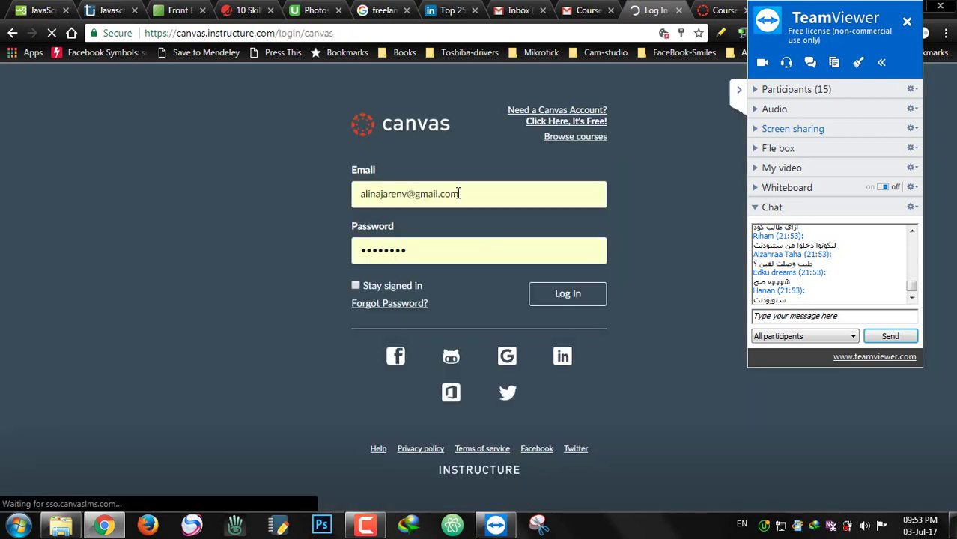
{"action": "left_click", "coordinate": [456, 193]}
{"action": "left_click", "coordinate": [425, 233]}
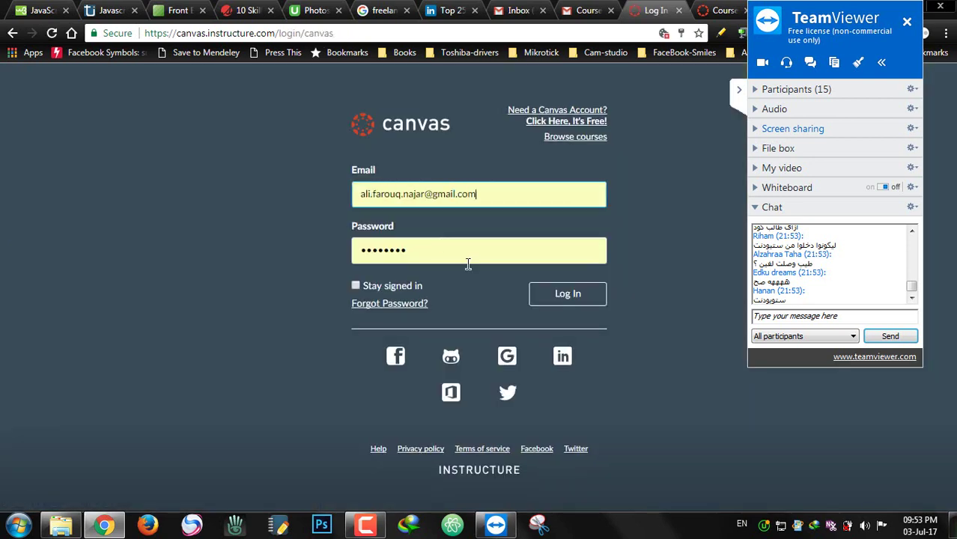
{"action": "left_click", "coordinate": [411, 290]}
{"action": "left_click", "coordinate": [569, 294]}
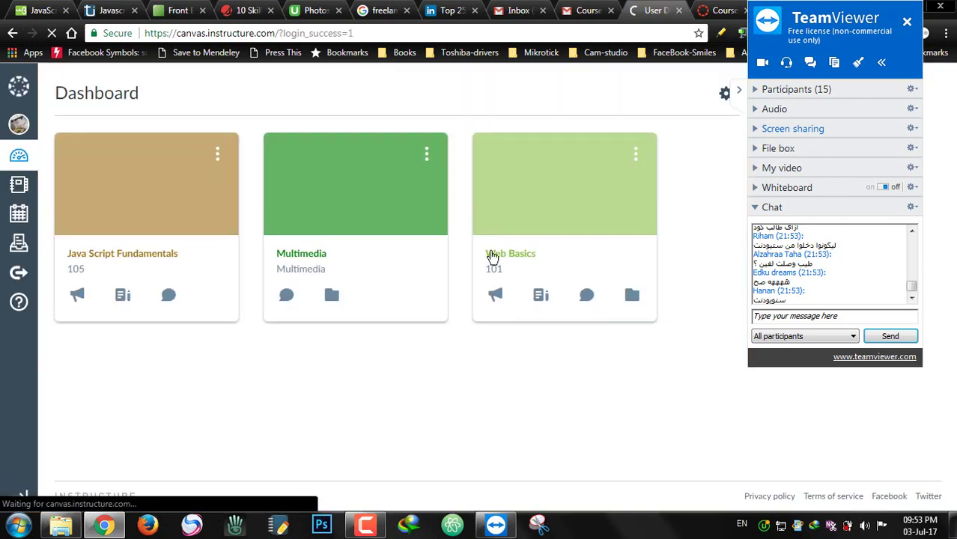
Open the People page of the Java Script Fundamentals course and start adding people
{"action": "left_click", "coordinate": [183, 214]}
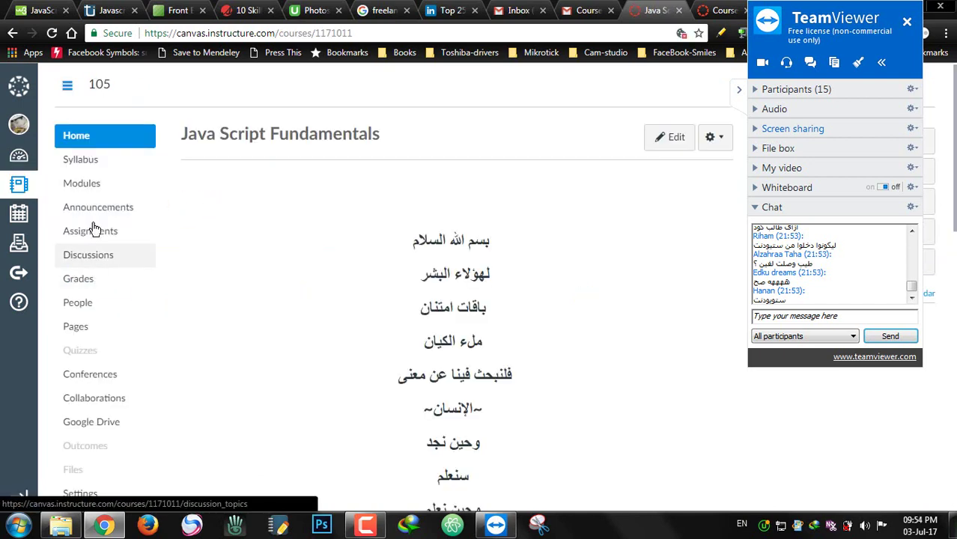
{"action": "left_click", "coordinate": [126, 304]}
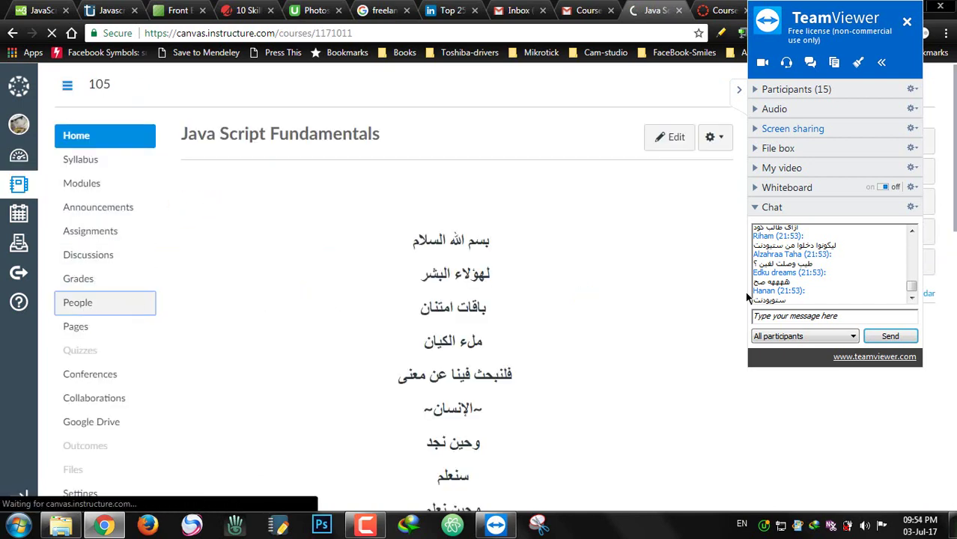
{"action": "left_click", "coordinate": [929, 228]}
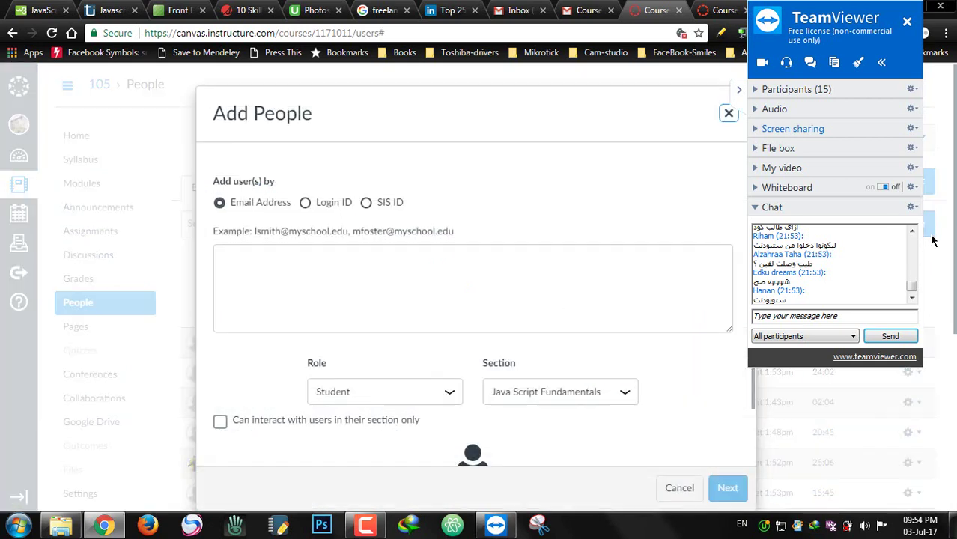
Copy the first student's e-mail address from the meeting chat into the Add People form and submit it with the Student role
{"action": "left_click", "coordinate": [434, 285]}
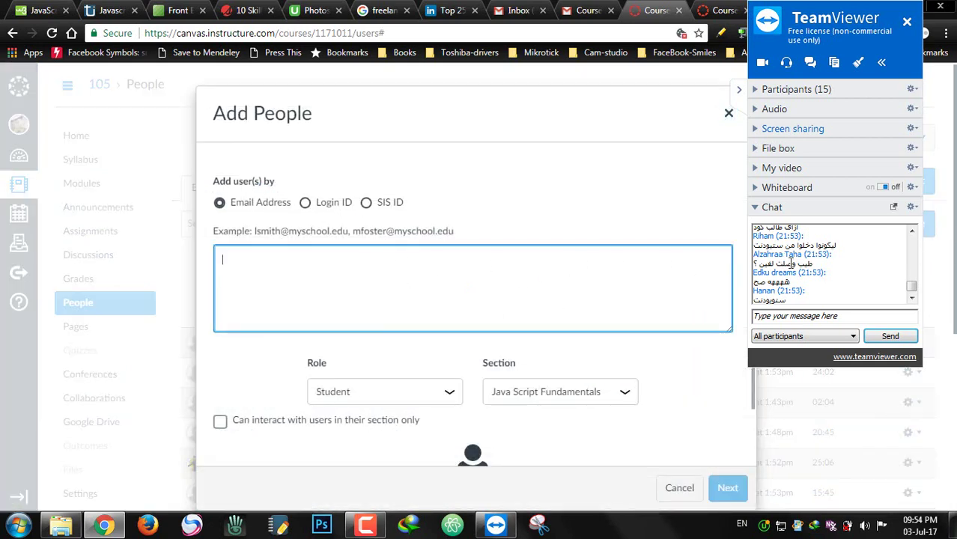
{"action": "left_click", "coordinate": [852, 267]}
{"action": "scroll", "coordinate": [852, 267], "scroll_direction": "up", "scroll_amount": 2}
{"action": "scroll", "coordinate": [852, 267], "scroll_direction": "up", "scroll_amount": 3}
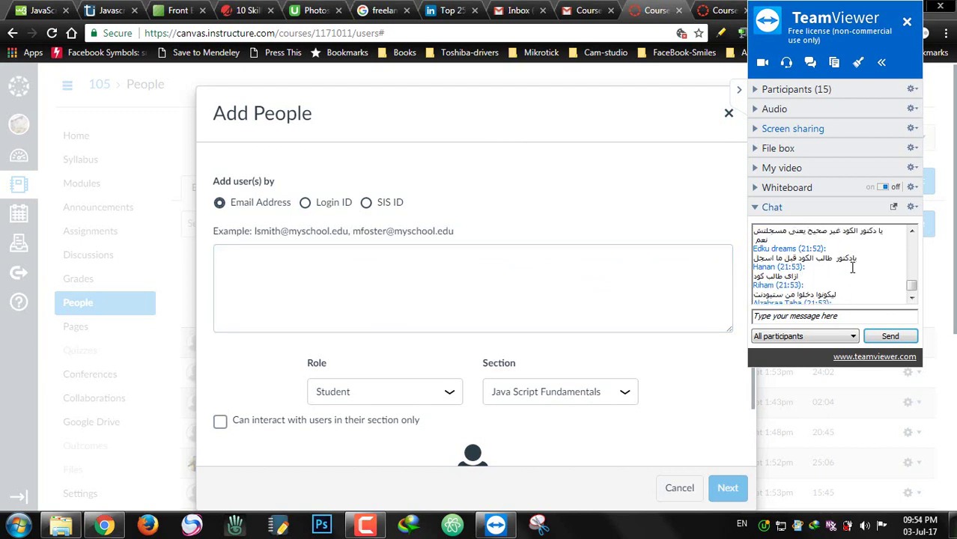
{"action": "scroll", "coordinate": [853, 267], "scroll_direction": "up", "scroll_amount": 2}
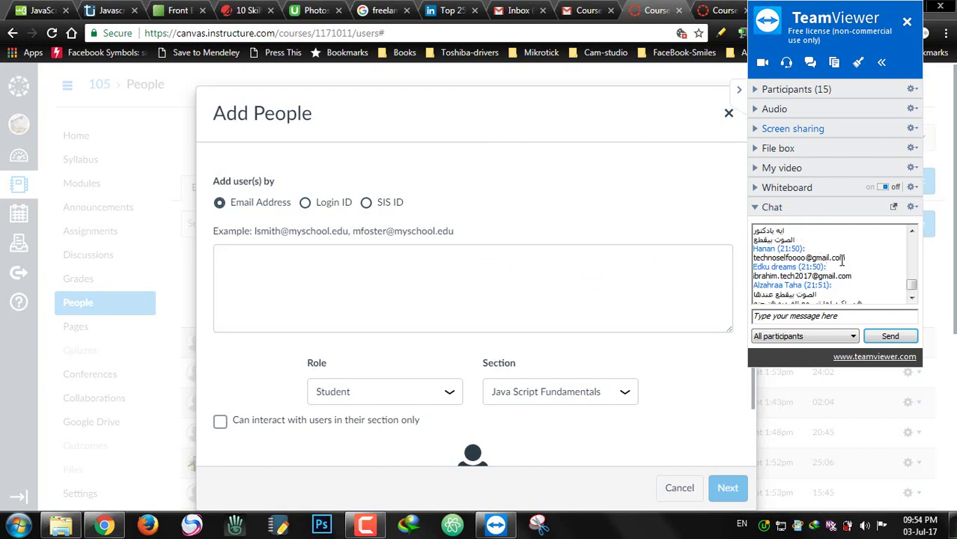
{"action": "left_click_drag", "start_coordinate": [844, 258], "coordinate": [759, 258]}
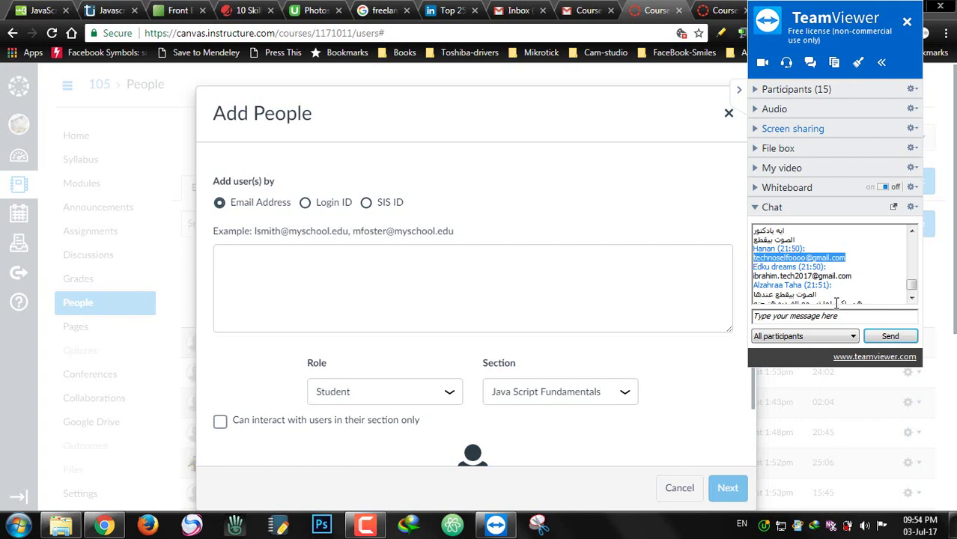
{"action": "left_click", "coordinate": [455, 279]}
{"action": "key", "text": "ctrl+v"}
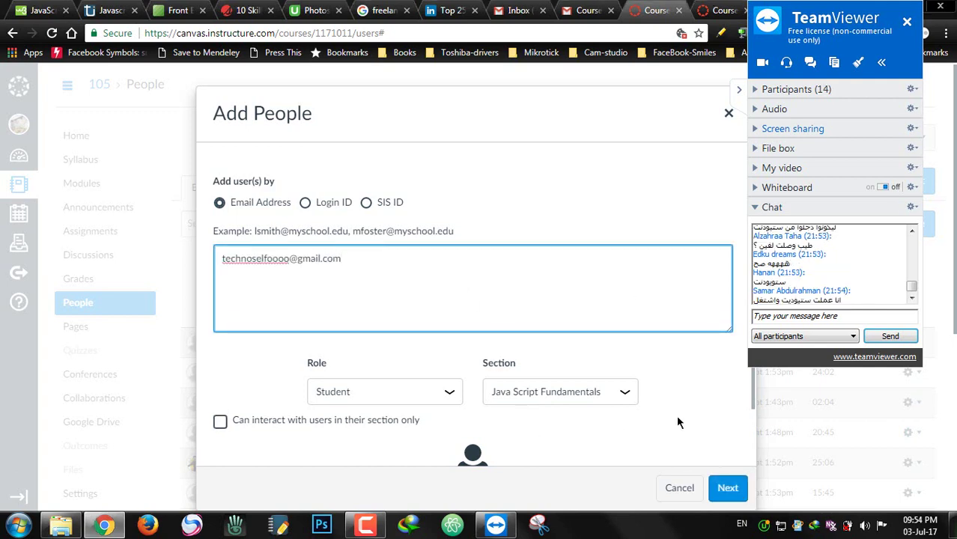
{"action": "left_click", "coordinate": [728, 488]}
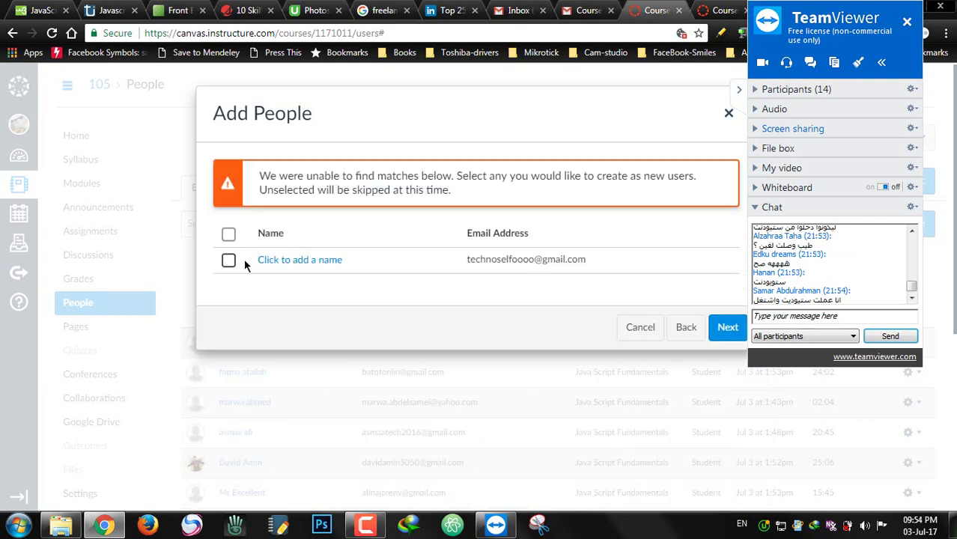
Enter the new user's name for the unmatched e-mail address and add the user to the course
{"action": "left_click", "coordinate": [283, 261]}
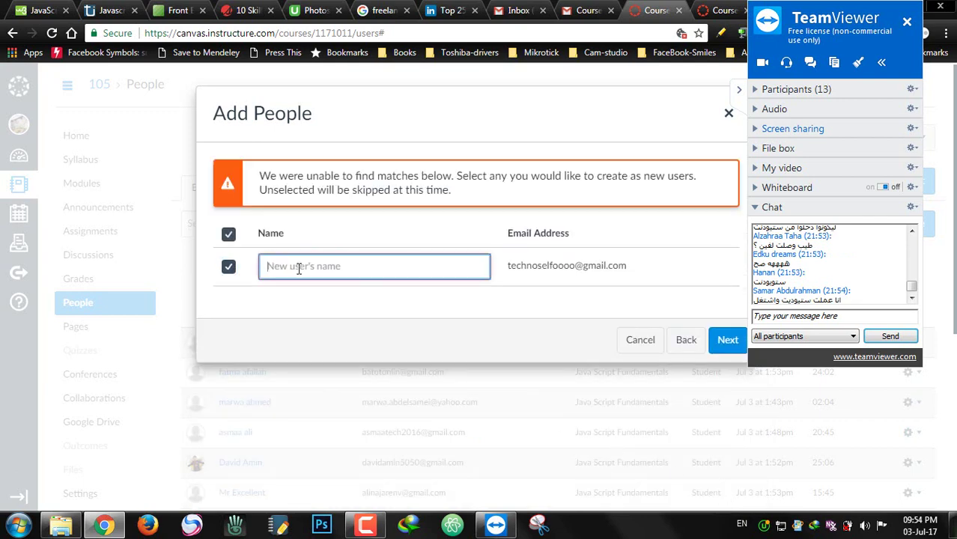
{"action": "type", "text": "ibrahim"}
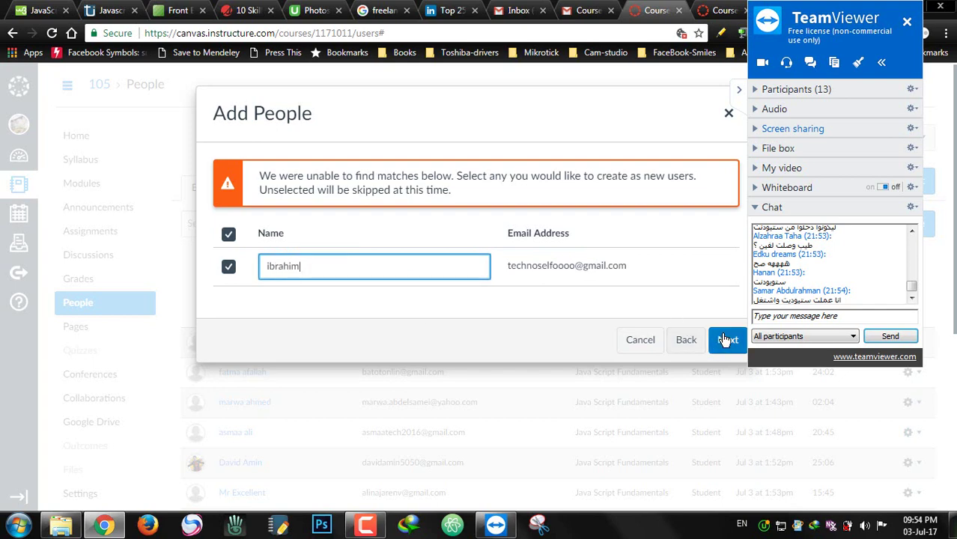
{"action": "left_click", "coordinate": [727, 340]}
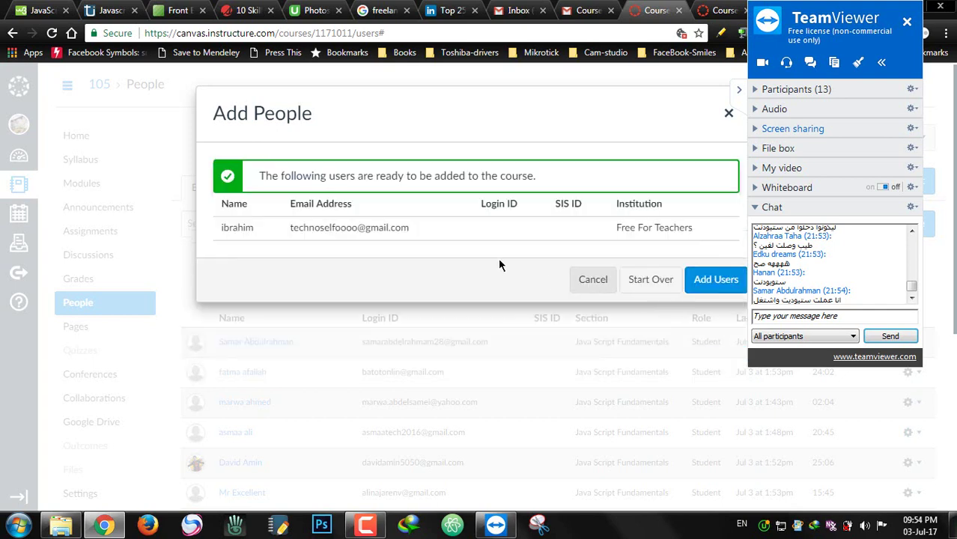
{"action": "left_click", "coordinate": [719, 286]}
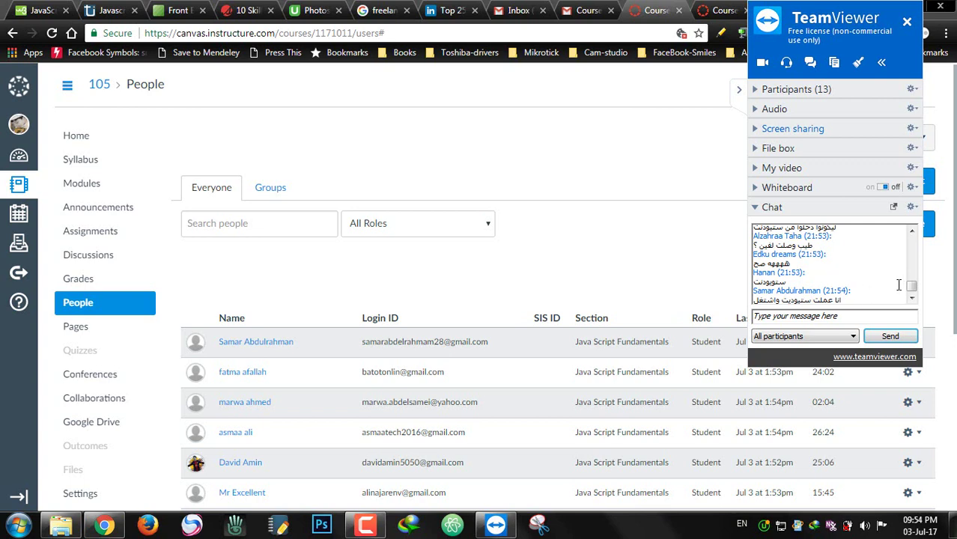
Copy the second student's e-mail address from the meeting chat into a new Add People form and submit it
{"action": "scroll", "coordinate": [875, 288], "scroll_direction": "up", "scroll_amount": 3}
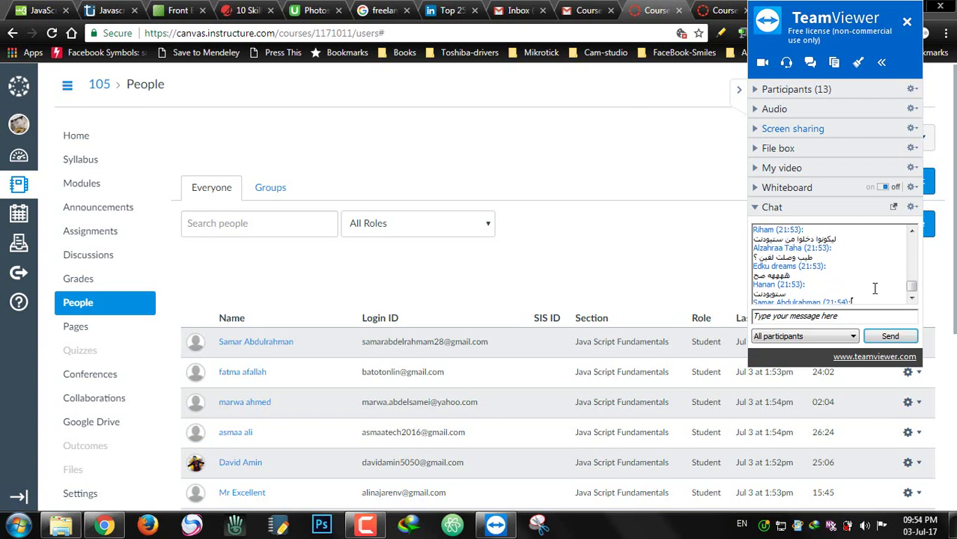
{"action": "scroll", "coordinate": [875, 288], "scroll_direction": "up", "scroll_amount": 2}
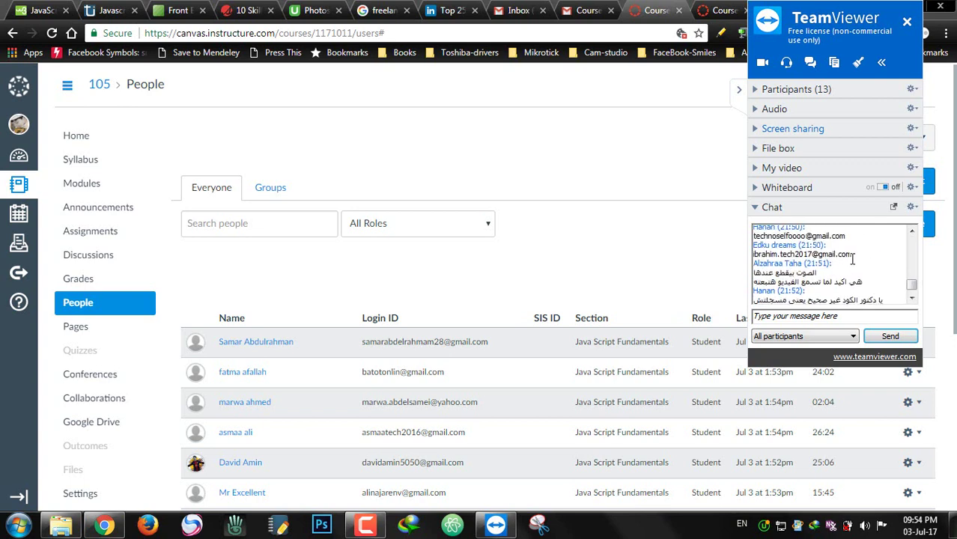
{"action": "left_click_drag", "start_coordinate": [852, 254], "coordinate": [755, 254]}
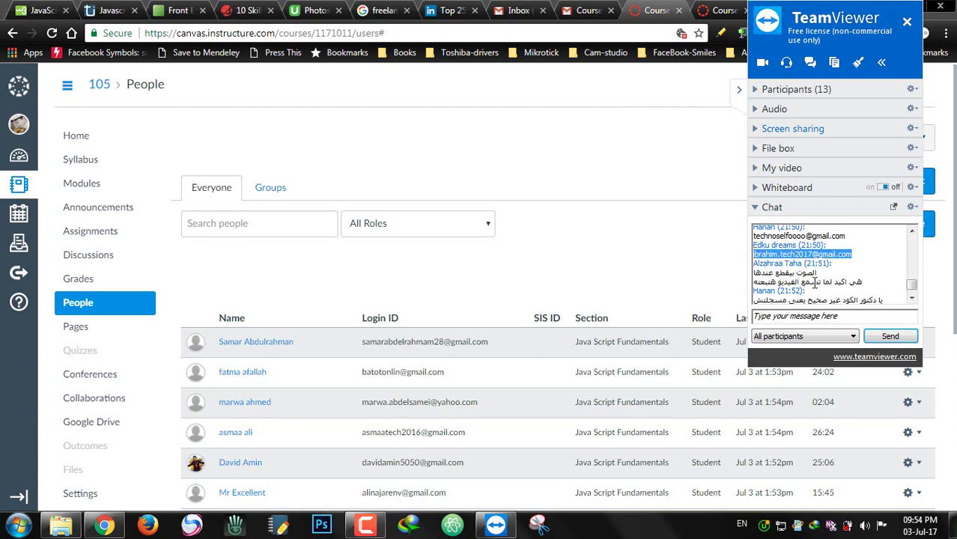
{"action": "left_click", "coordinate": [931, 230]}
{"action": "left_click", "coordinate": [339, 259]}
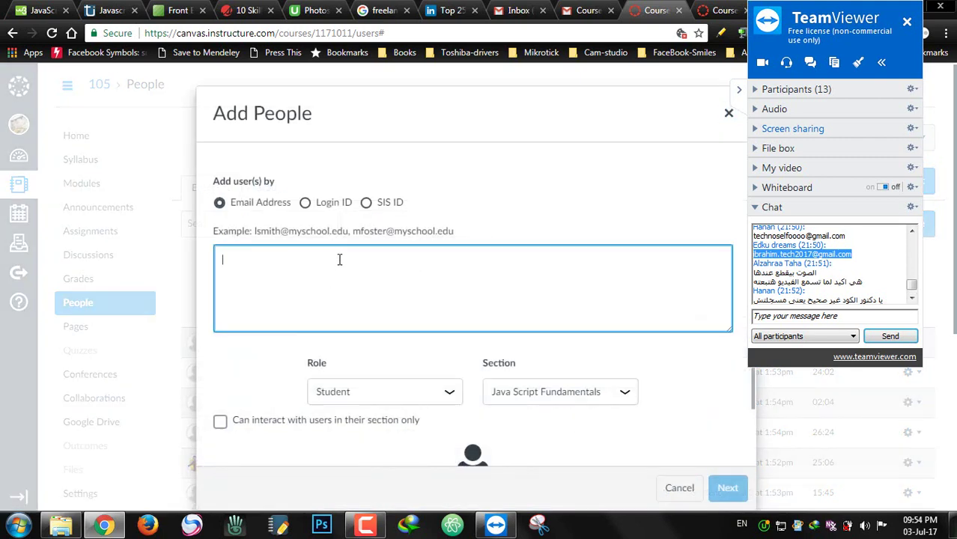
{"action": "key", "text": "ctrl+v"}
{"action": "left_click", "coordinate": [726, 488]}
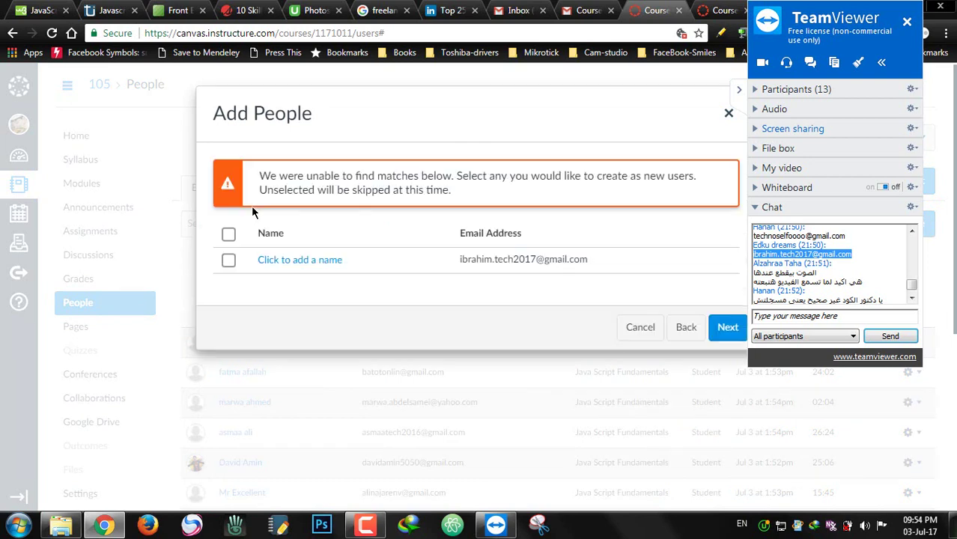
Enter the second new user's name for the unmatched e-mail address and add that user to the course
{"action": "left_click", "coordinate": [279, 260]}
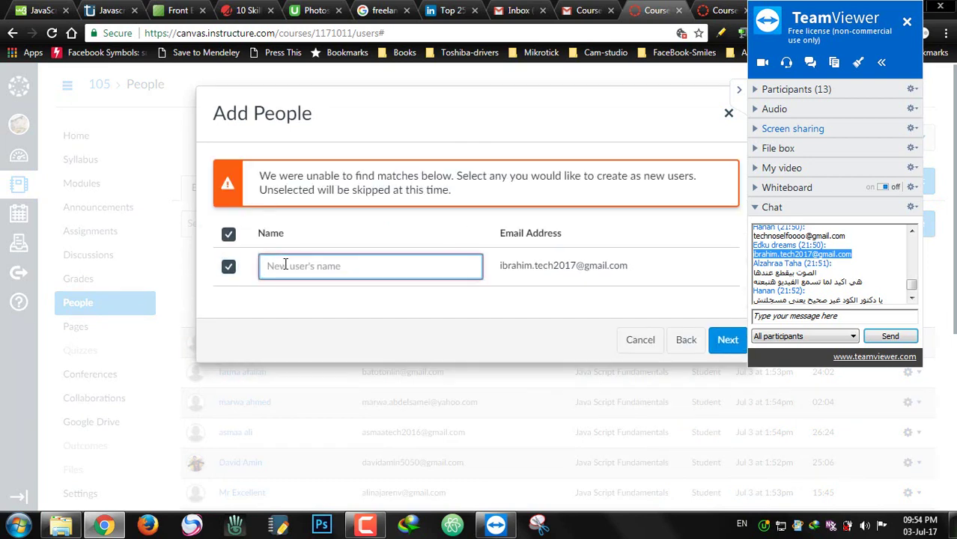
{"action": "type", "text": "ibra"}
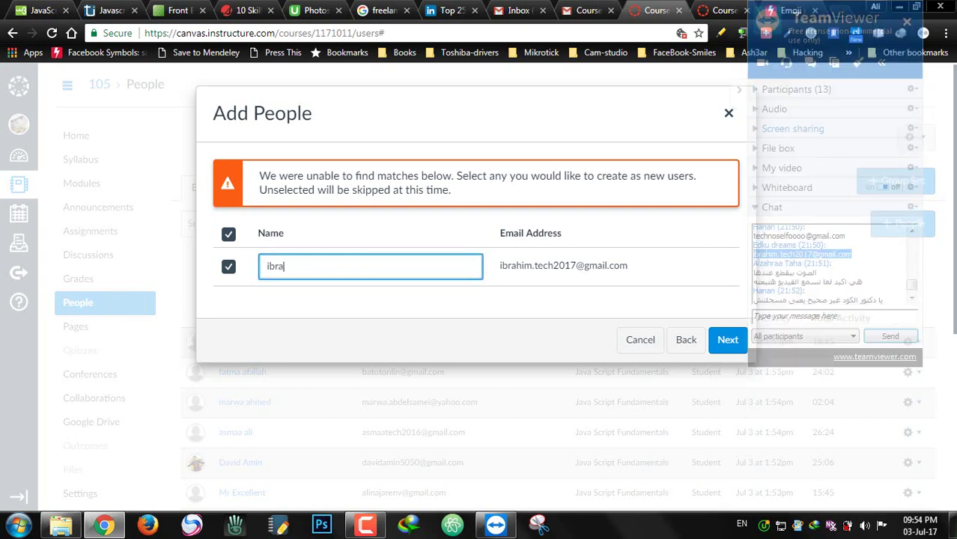
{"action": "type", "text": "him"}
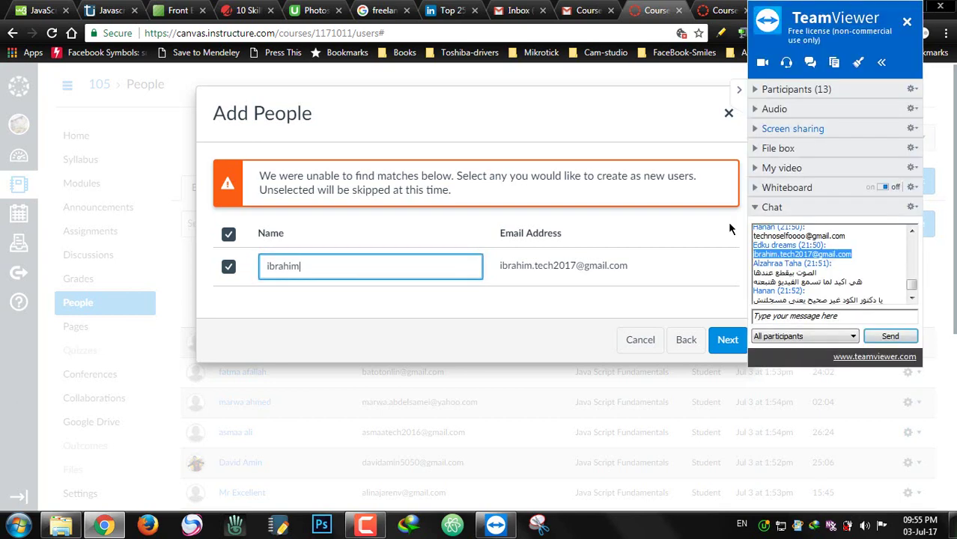
{"action": "left_click", "coordinate": [724, 341]}
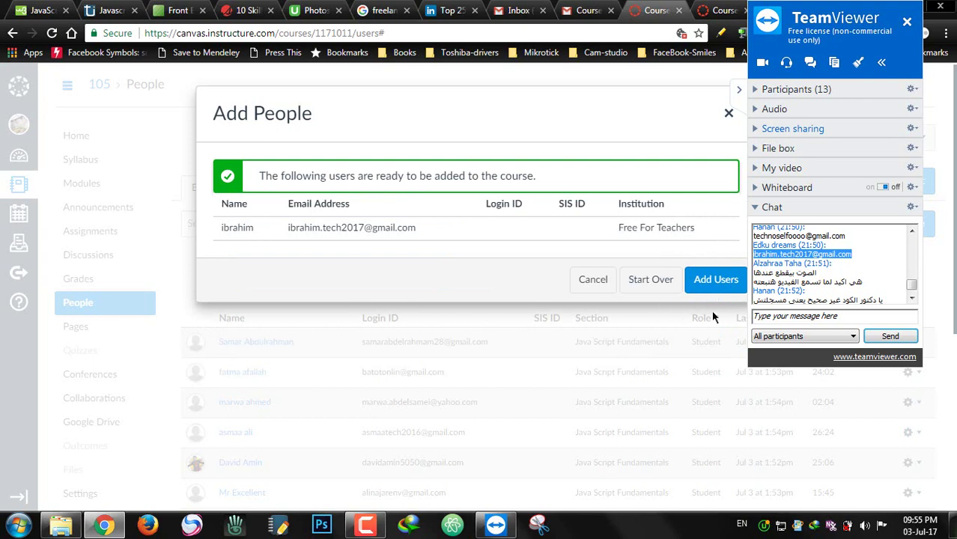
{"action": "left_click", "coordinate": [714, 286]}
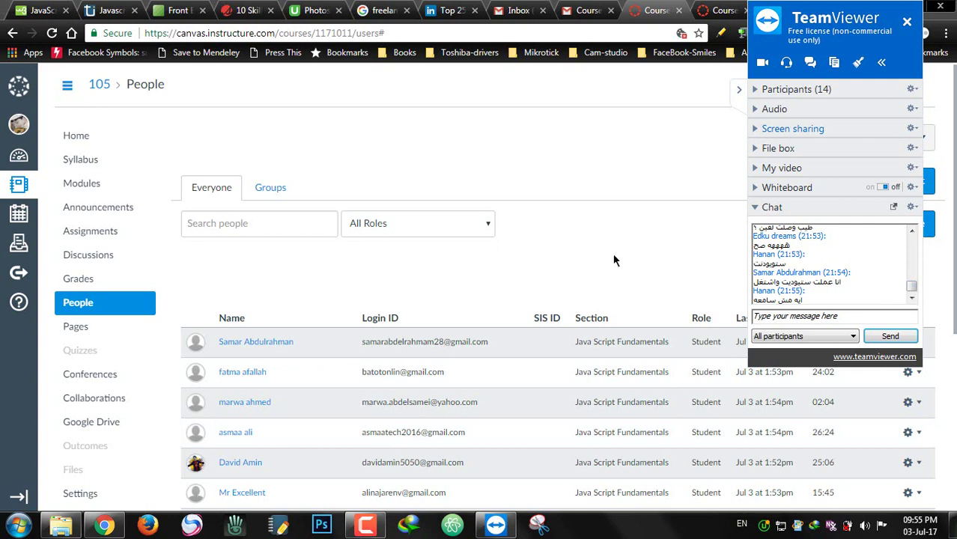
Log out of the teacher account and log back in to Canvas with the student account's e-mail address
{"action": "left_click", "coordinate": [19, 124]}
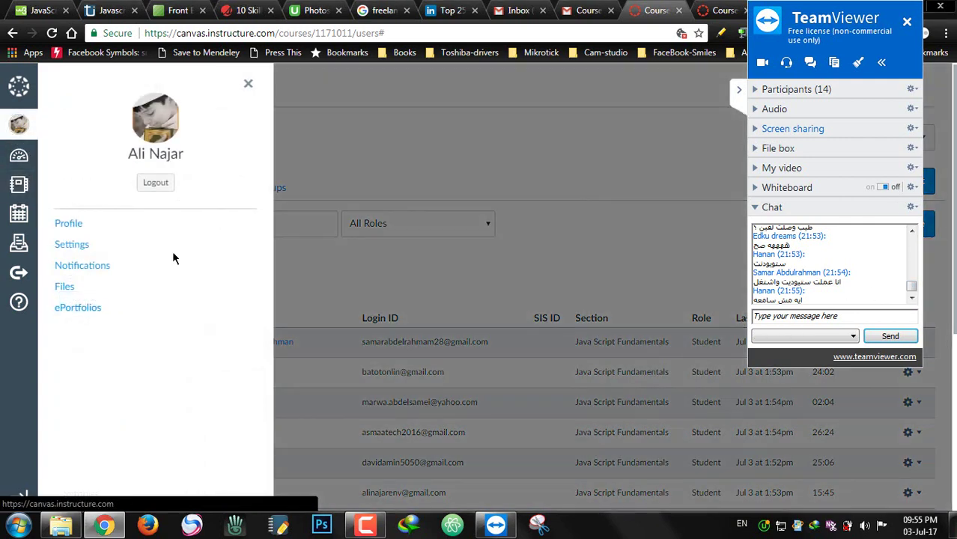
{"action": "left_click", "coordinate": [157, 187]}
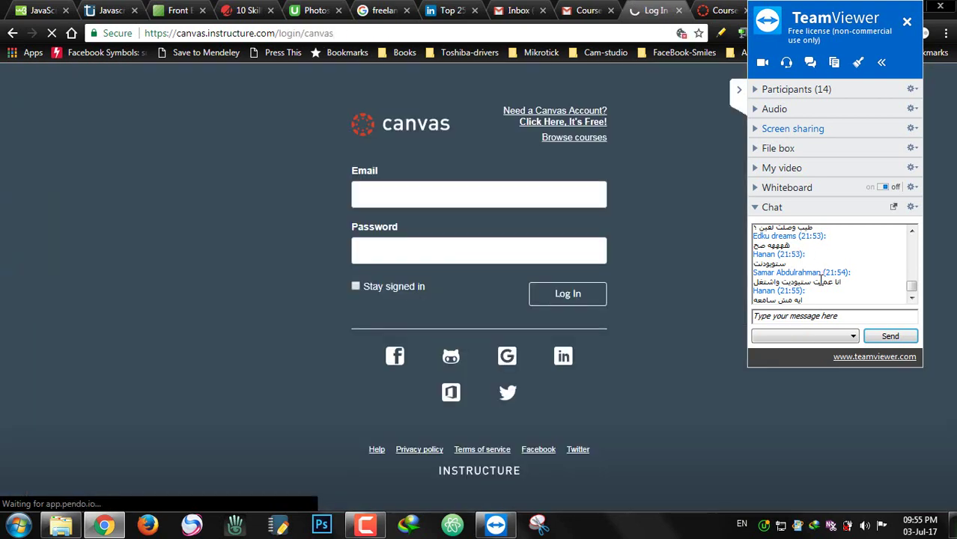
{"action": "left_click", "coordinate": [486, 202]}
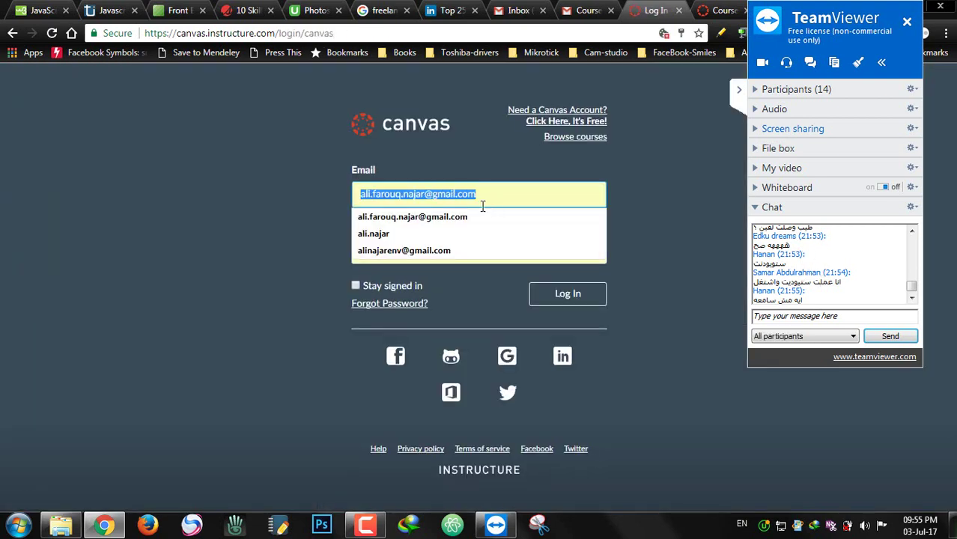
{"action": "left_click", "coordinate": [423, 254]}
{"action": "left_click", "coordinate": [387, 287]}
{"action": "left_click", "coordinate": [565, 303]}
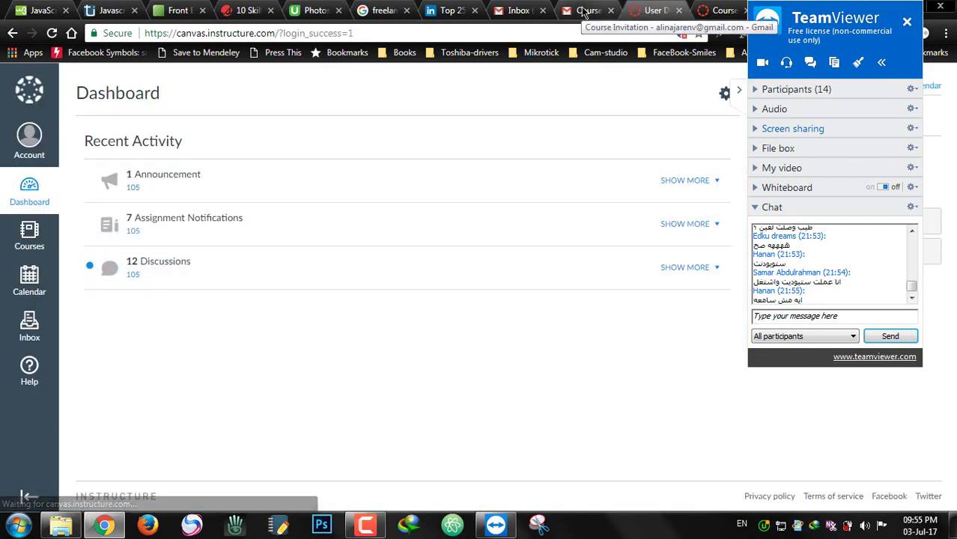
Close the extra browser tab with the People page and open the Java Script Fundamentals course from the student dashboard
{"action": "left_click", "coordinate": [586, 11]}
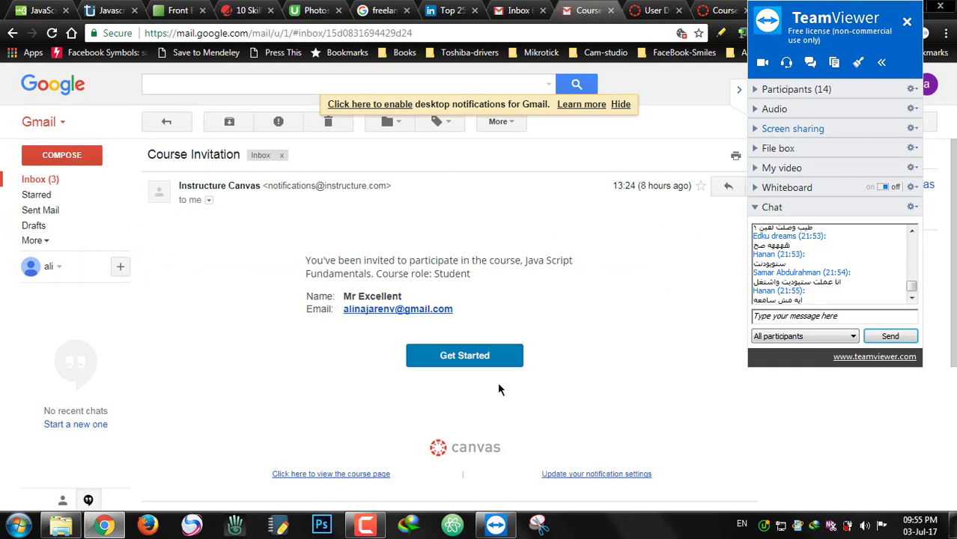
{"action": "left_click", "coordinate": [715, 11]}
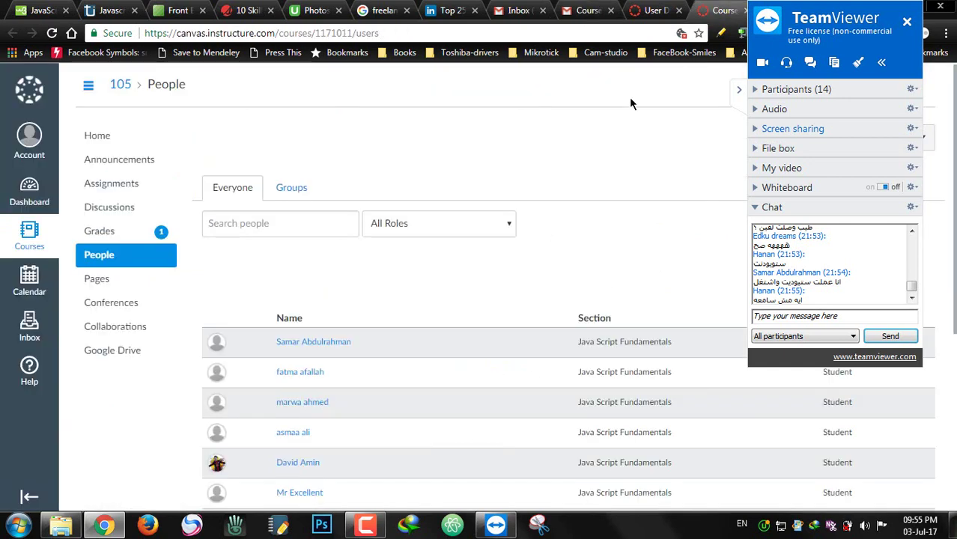
{"action": "left_click", "coordinate": [745, 14]}
{"action": "left_click", "coordinate": [658, 12]}
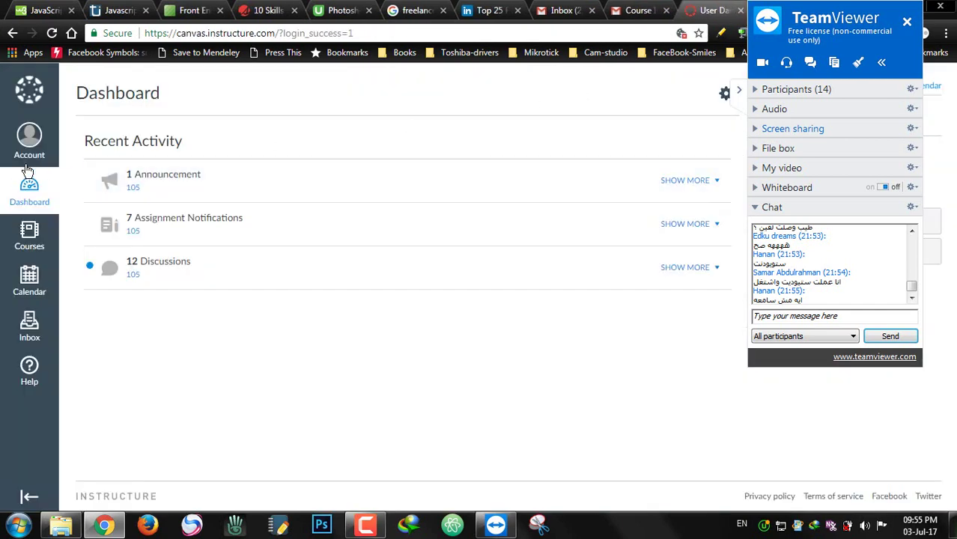
{"action": "left_click", "coordinate": [29, 238]}
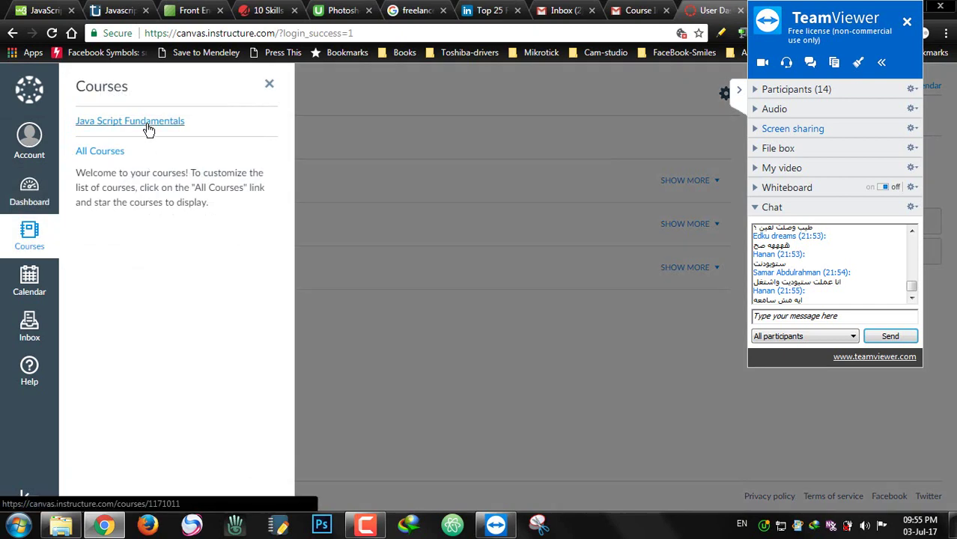
{"action": "left_click", "coordinate": [149, 126]}
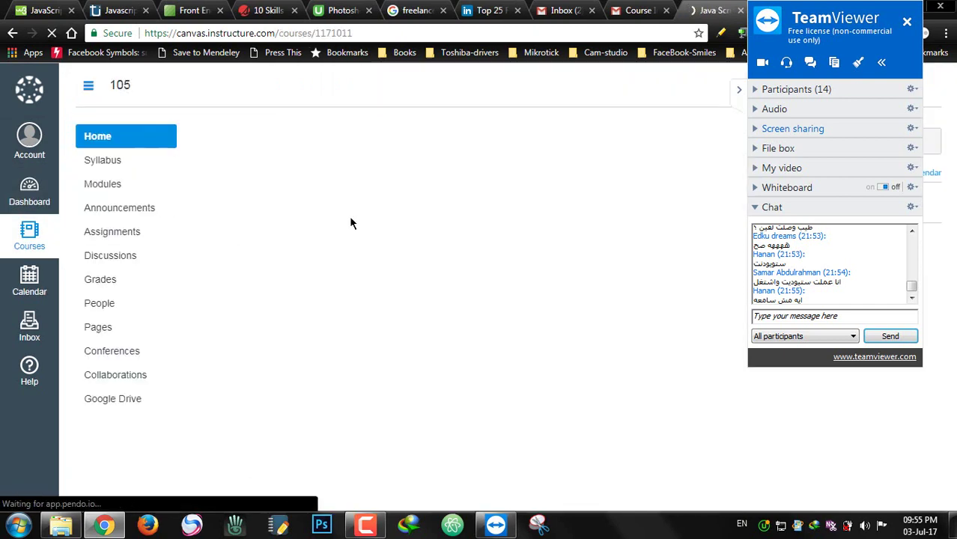
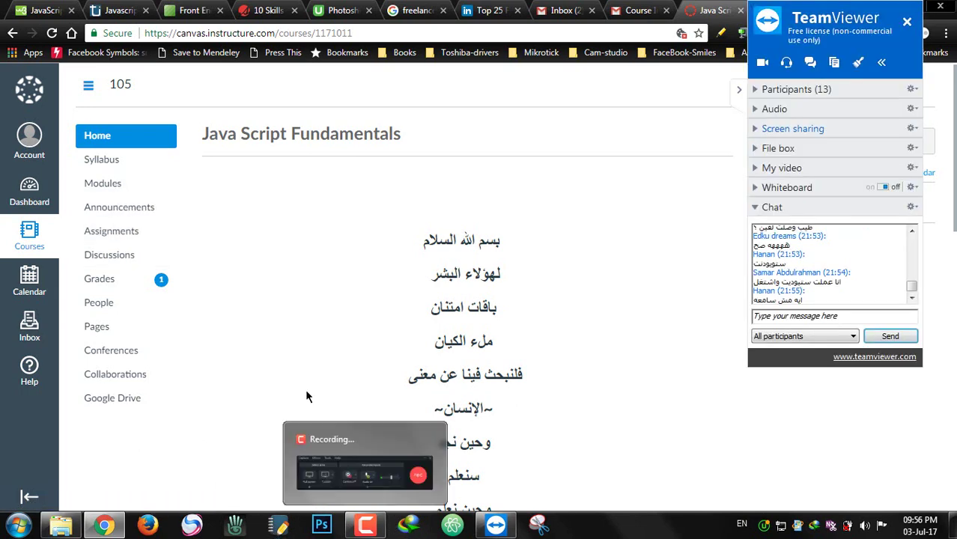
Open the course's Modules page, collapse and re-expand Week Number 01, and examine the Lecture #01 heading
{"action": "left_click", "coordinate": [123, 187]}
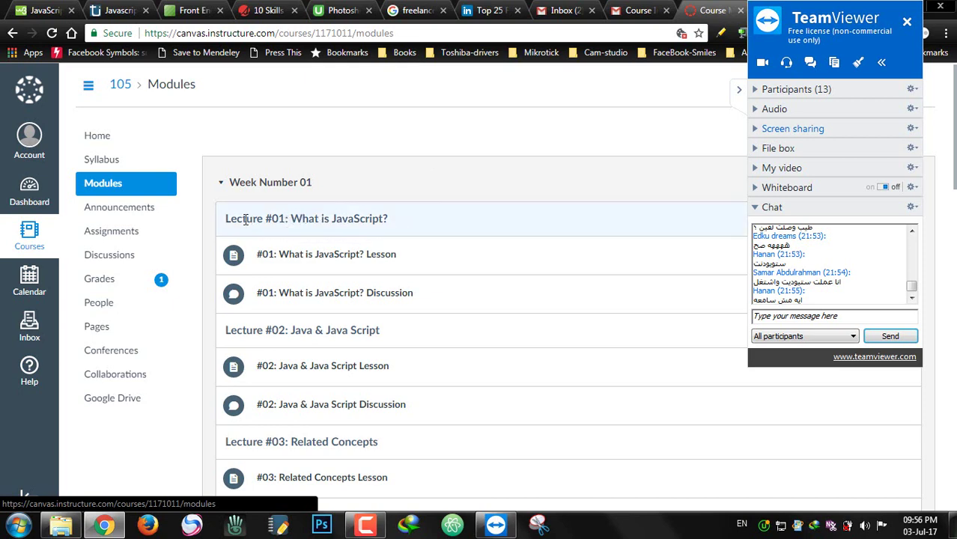
{"action": "left_click_drag", "start_coordinate": [240, 218], "coordinate": [298, 218]}
{"action": "left_click", "coordinate": [281, 217]}
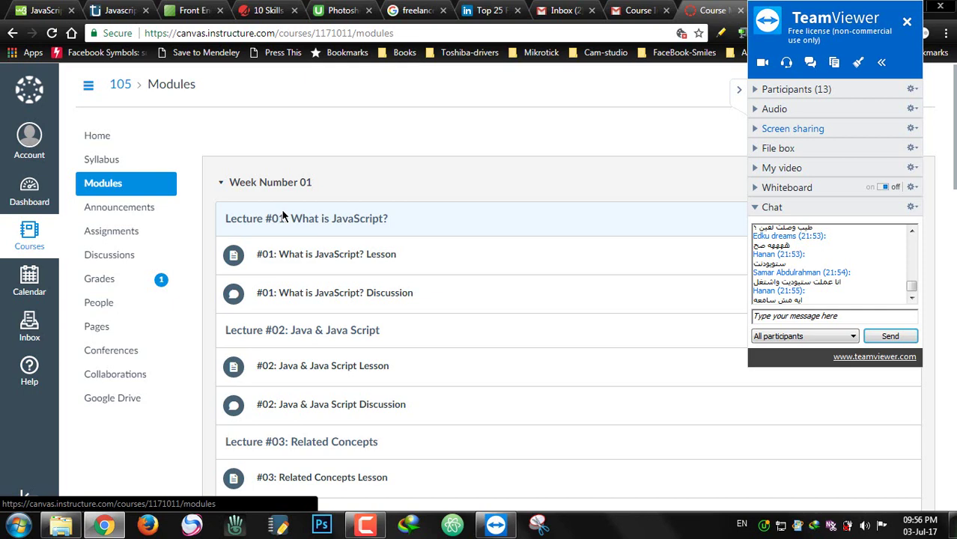
{"action": "left_click", "coordinate": [222, 187]}
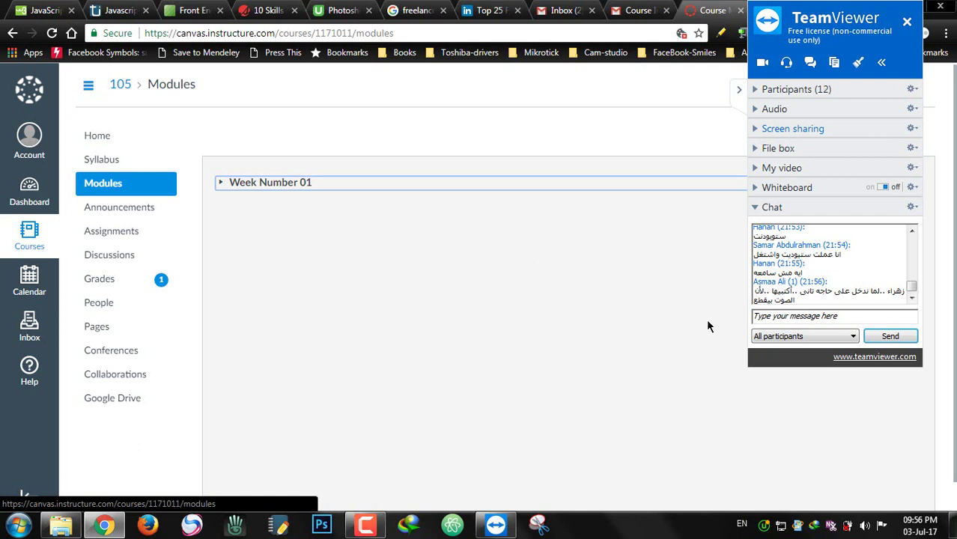
{"action": "left_click", "coordinate": [769, 318]}
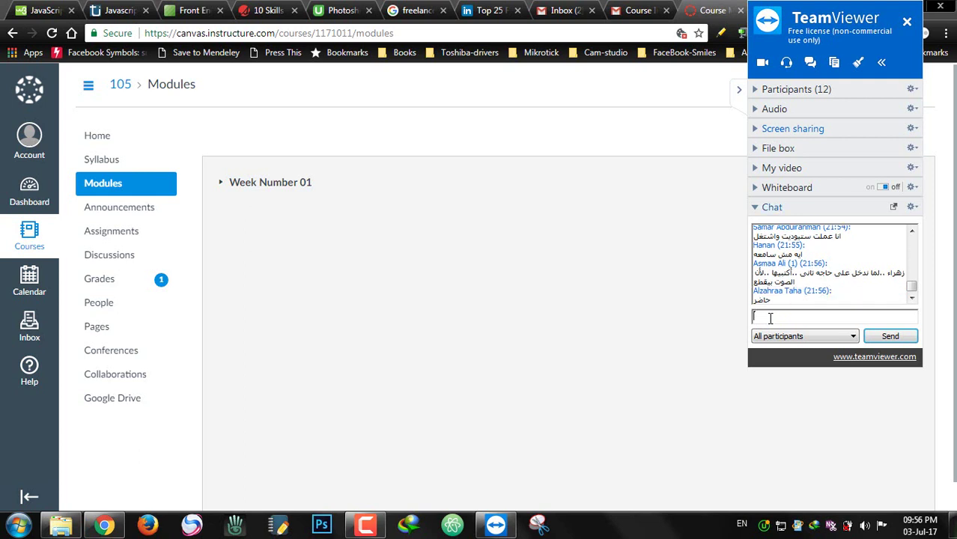
{"action": "left_click", "coordinate": [221, 183]}
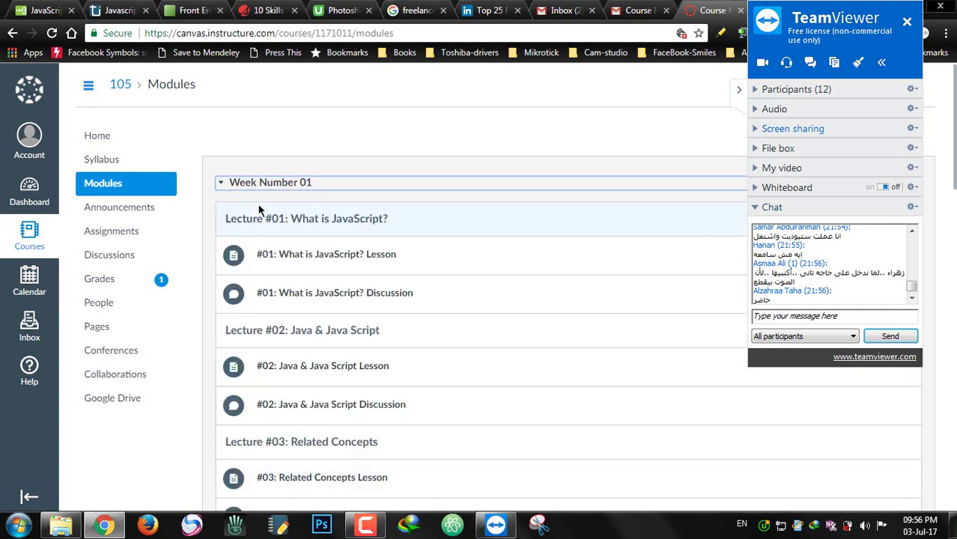
{"action": "left_click", "coordinate": [808, 319]}
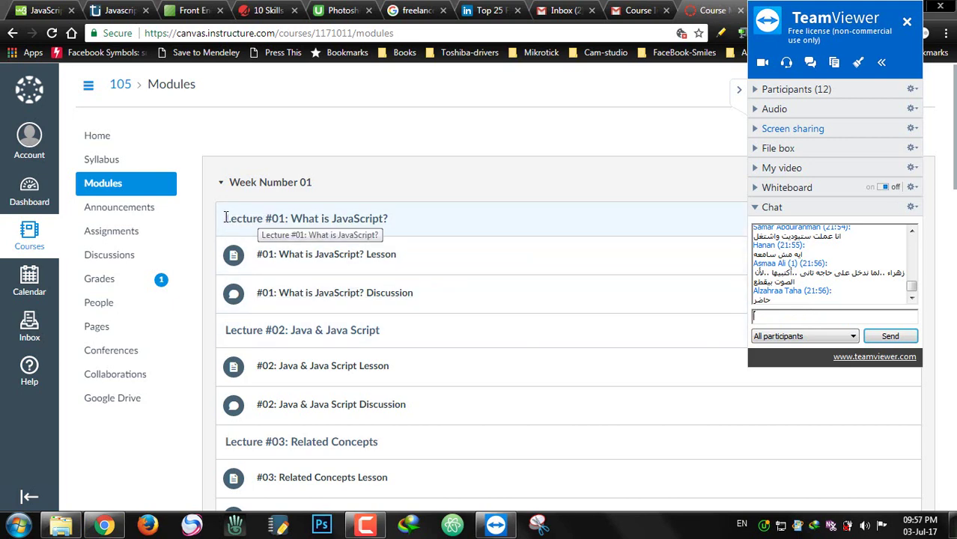
{"action": "left_click_drag", "start_coordinate": [225, 219], "coordinate": [318, 220]}
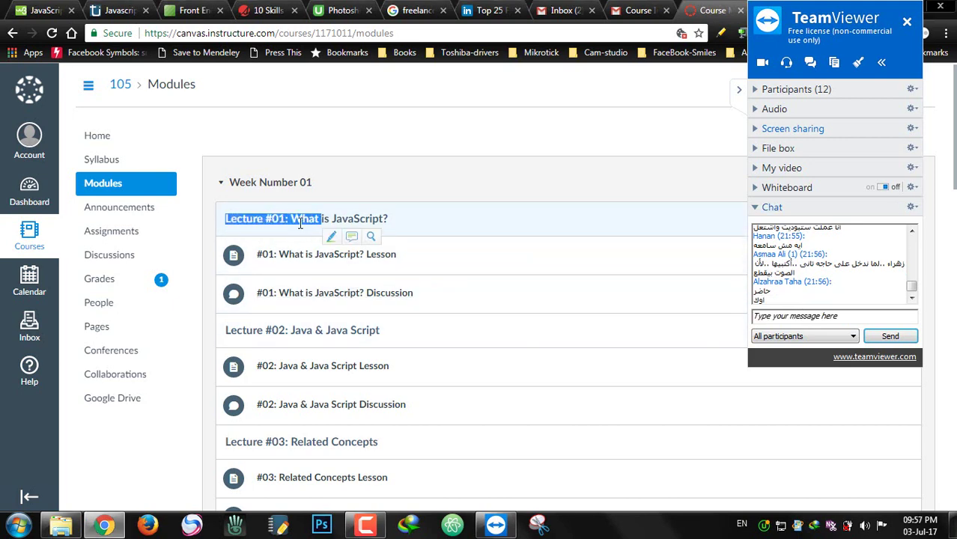
{"action": "left_click", "coordinate": [341, 225]}
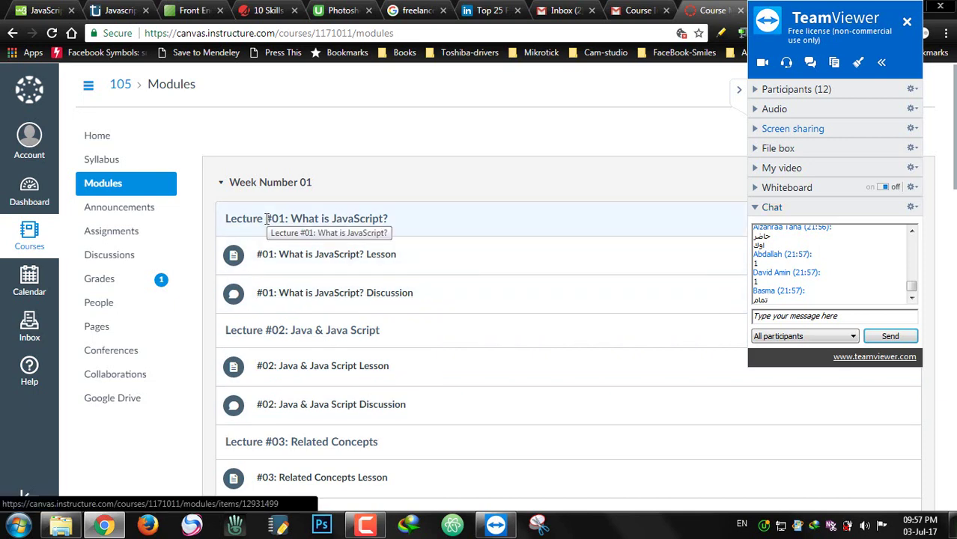
Open the "#01: What is JavaScript? Lesson" page from the module and look over its embedded video
{"action": "left_click", "coordinate": [309, 257]}
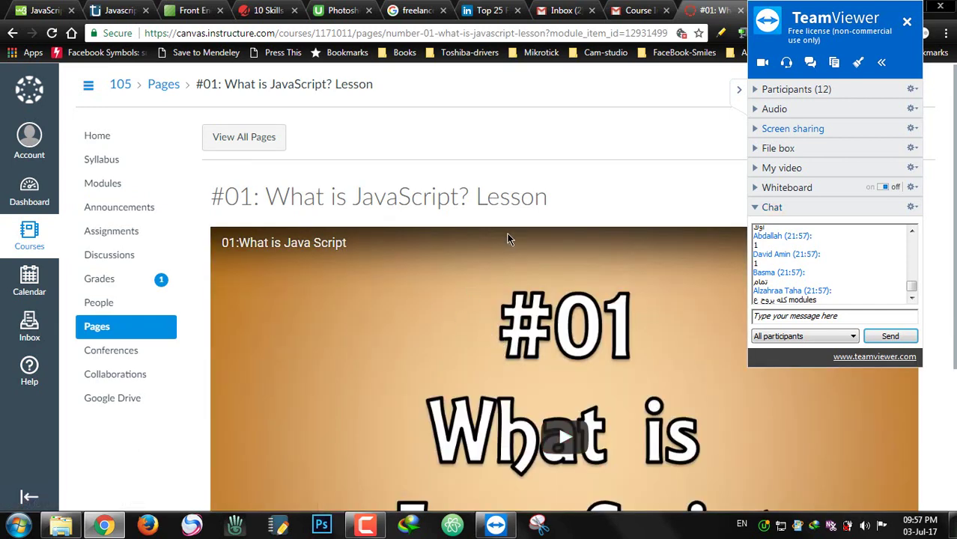
{"action": "scroll", "coordinate": [483, 262], "scroll_direction": "down", "scroll_amount": 1}
{"action": "scroll", "coordinate": [150, 298], "scroll_direction": "up", "scroll_amount": 1}
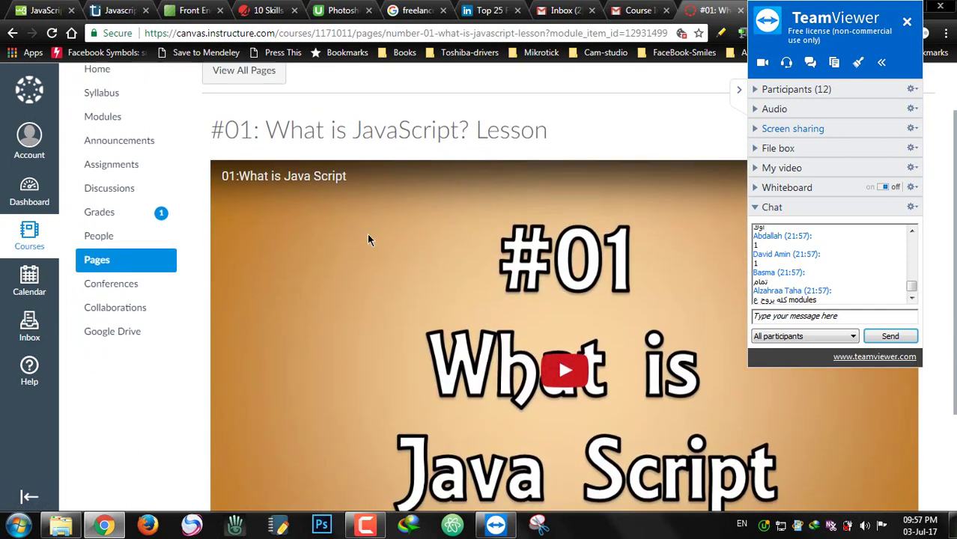
{"action": "scroll", "coordinate": [524, 296], "scroll_direction": "down", "scroll_amount": 2}
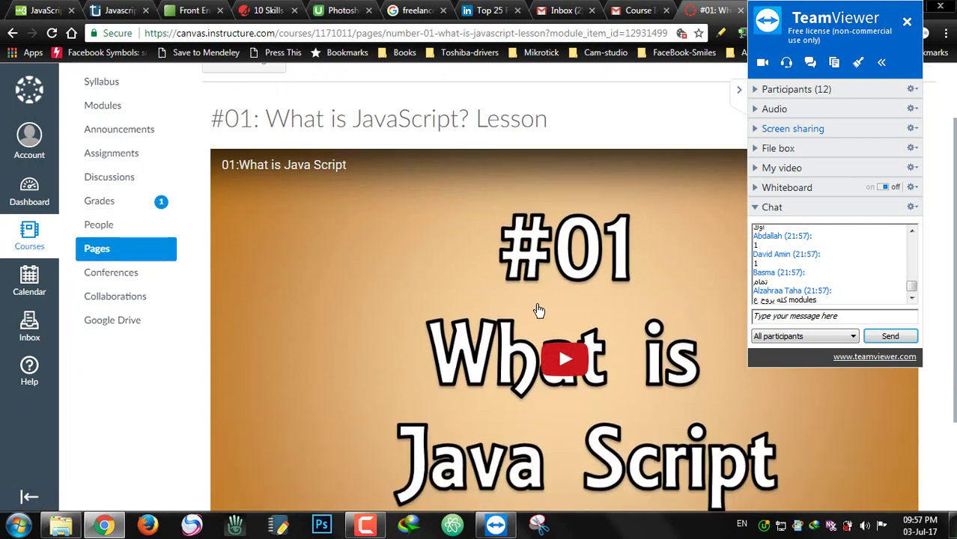
{"action": "scroll", "coordinate": [377, 249], "scroll_direction": "up", "scroll_amount": 2}
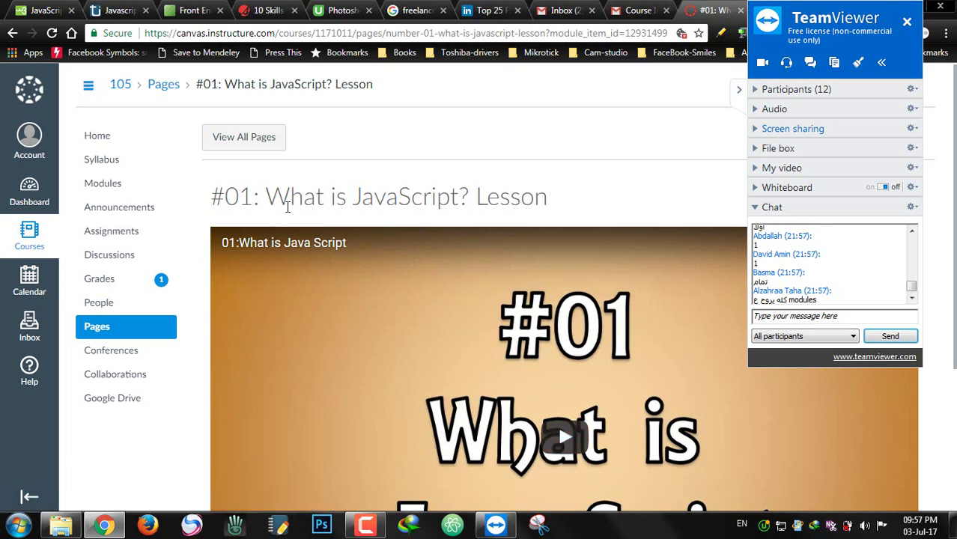
{"action": "scroll", "coordinate": [485, 243], "scroll_direction": "down", "scroll_amount": 1}
{"action": "scroll", "coordinate": [487, 245], "scroll_direction": "down", "scroll_amount": 3}
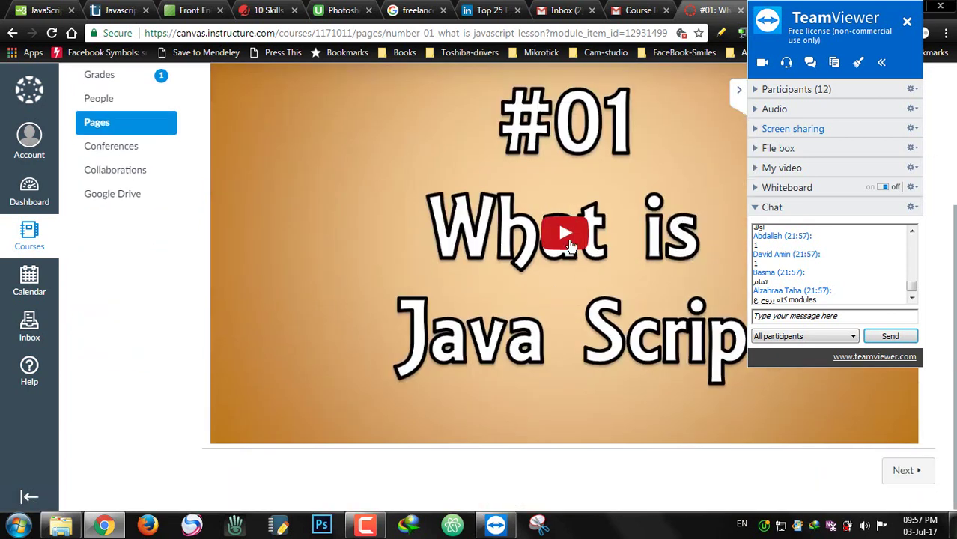
{"action": "scroll", "coordinate": [681, 229], "scroll_direction": "up", "scroll_amount": 2}
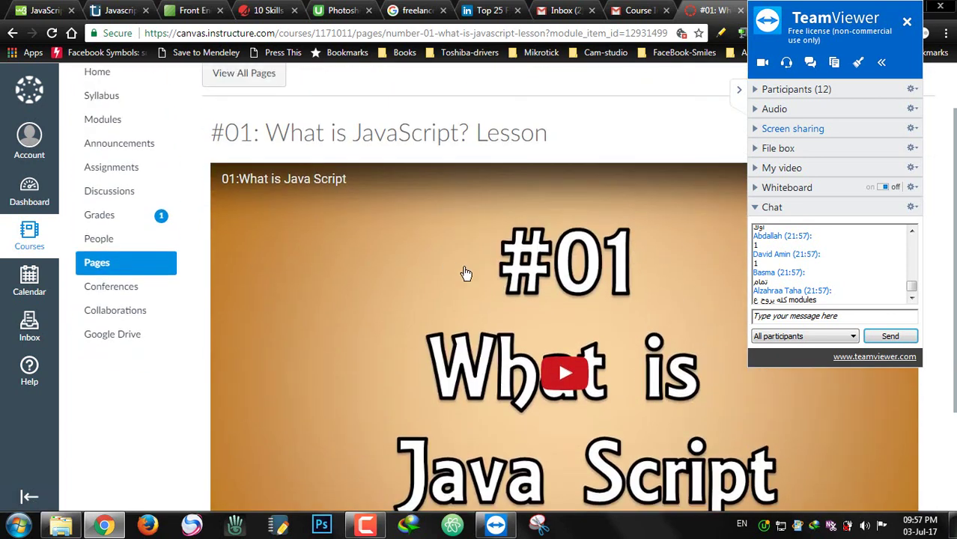
{"action": "scroll", "coordinate": [519, 276], "scroll_direction": "up", "scroll_amount": 1}
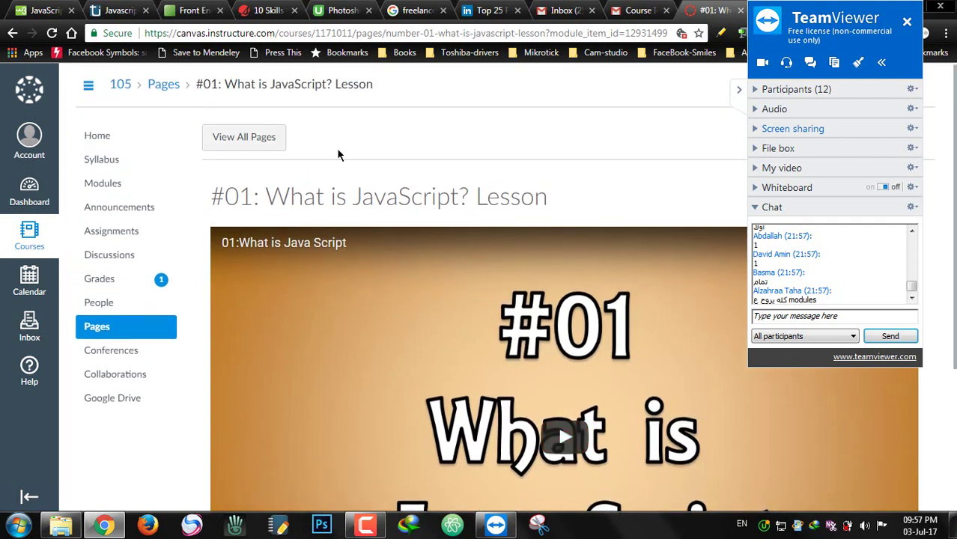
Hide the course navigation on the lesson page and briefly play the lesson video before pausing it
{"action": "left_click", "coordinate": [89, 90]}
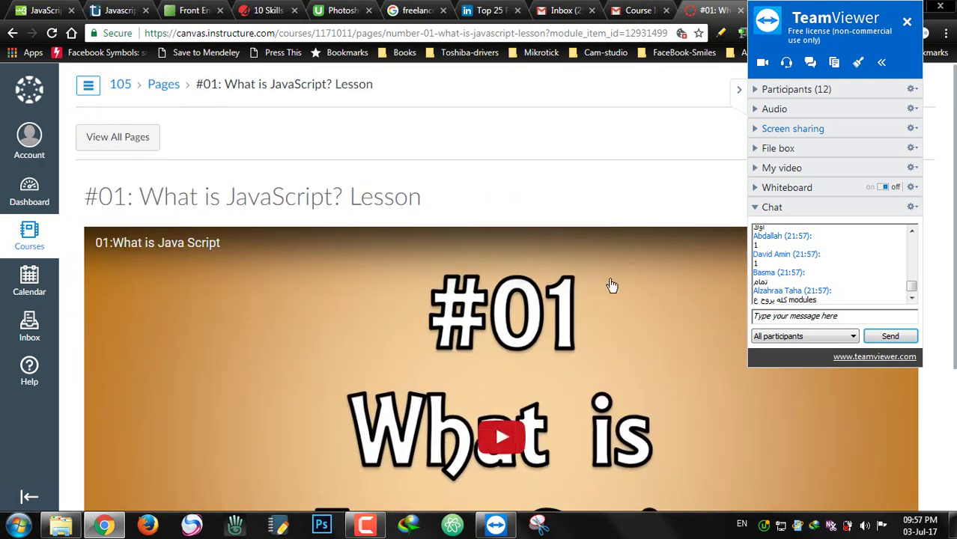
{"action": "scroll", "coordinate": [611, 285], "scroll_direction": "down", "scroll_amount": 3}
{"action": "scroll", "coordinate": [597, 329], "scroll_direction": "up", "scroll_amount": 2}
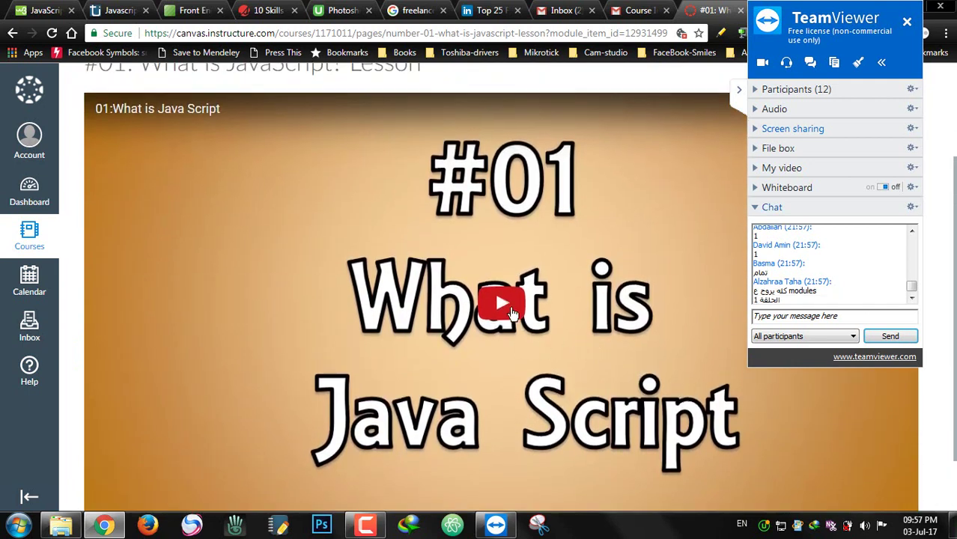
{"action": "left_click", "coordinate": [508, 319]}
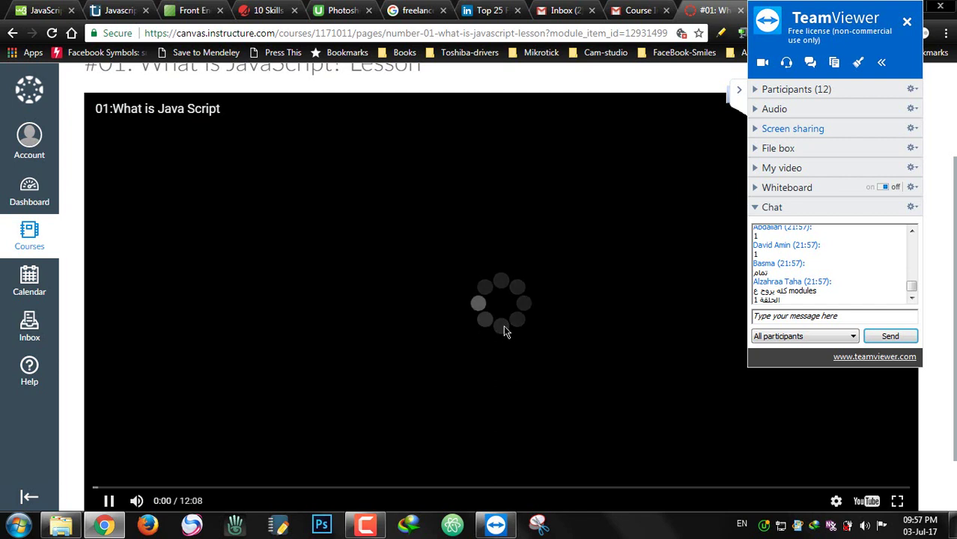
{"action": "left_click", "coordinate": [108, 501]}
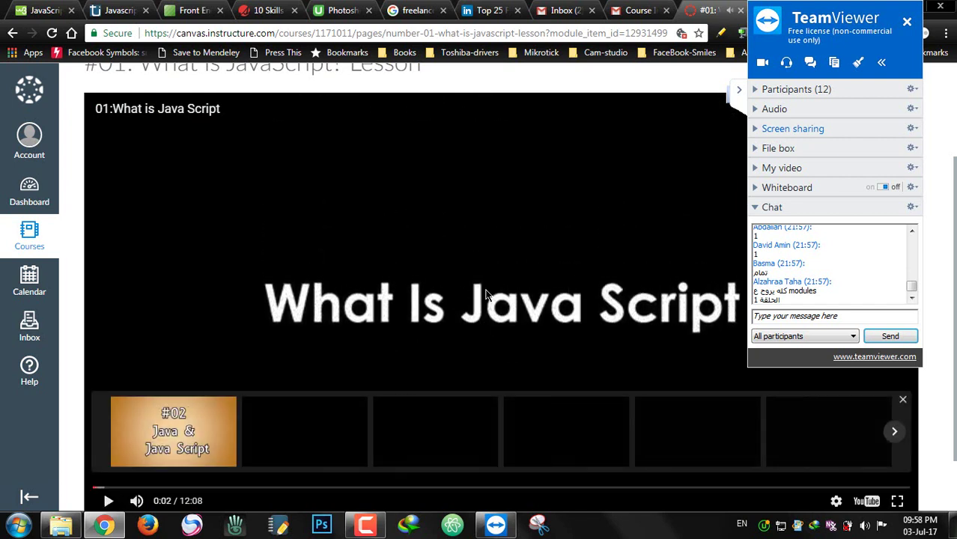
{"action": "scroll", "coordinate": [487, 303], "scroll_direction": "down", "scroll_amount": 1}
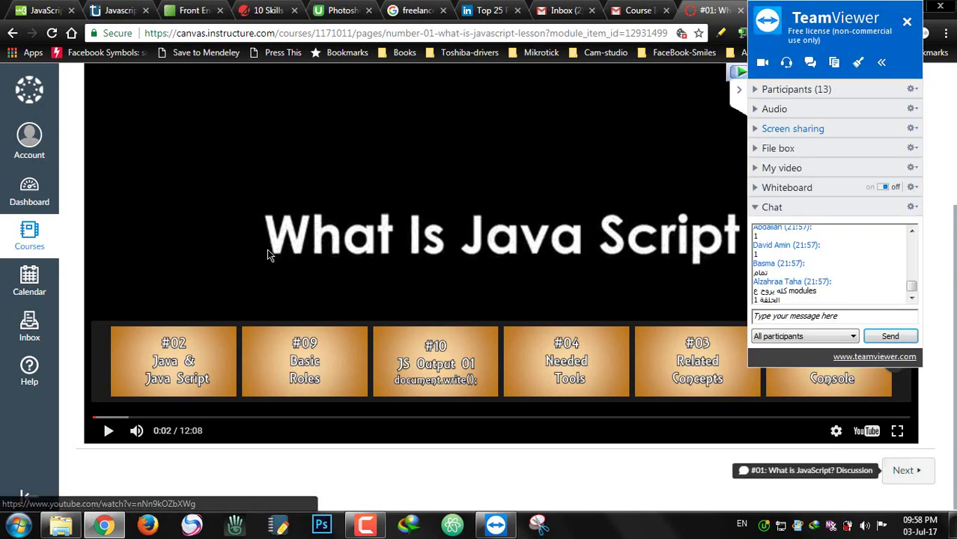
Continue from the "#01: What is JavaScript? Lesson" page to the next module item, the #01 discussion
{"action": "scroll", "coordinate": [267, 251], "scroll_direction": "up", "scroll_amount": 3}
{"action": "scroll", "coordinate": [796, 414], "scroll_direction": "down", "scroll_amount": 3}
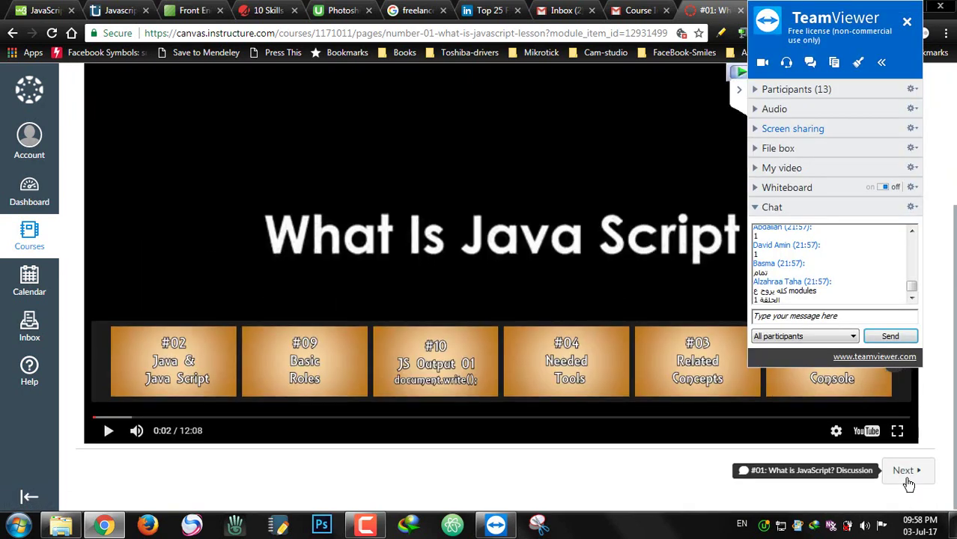
{"action": "left_click", "coordinate": [906, 472]}
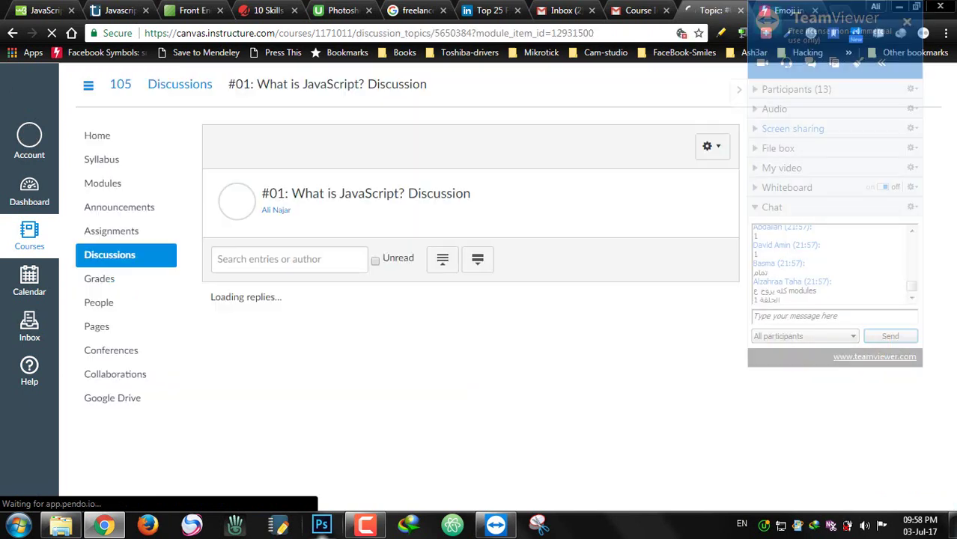
{"action": "left_click", "coordinate": [495, 525]}
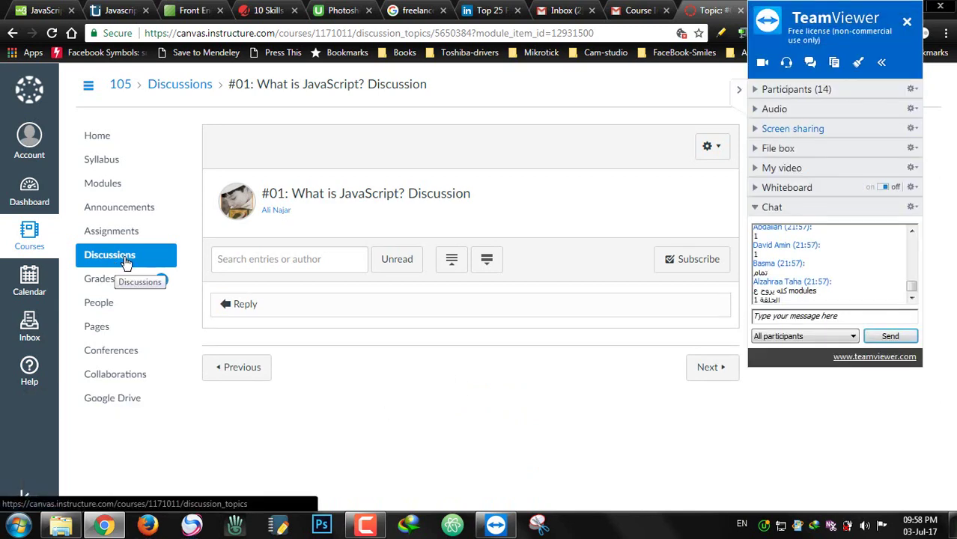
Return to the course's Modules page and look through the Week Number 01 lectures down to Lecture #12
{"action": "left_click", "coordinate": [111, 188]}
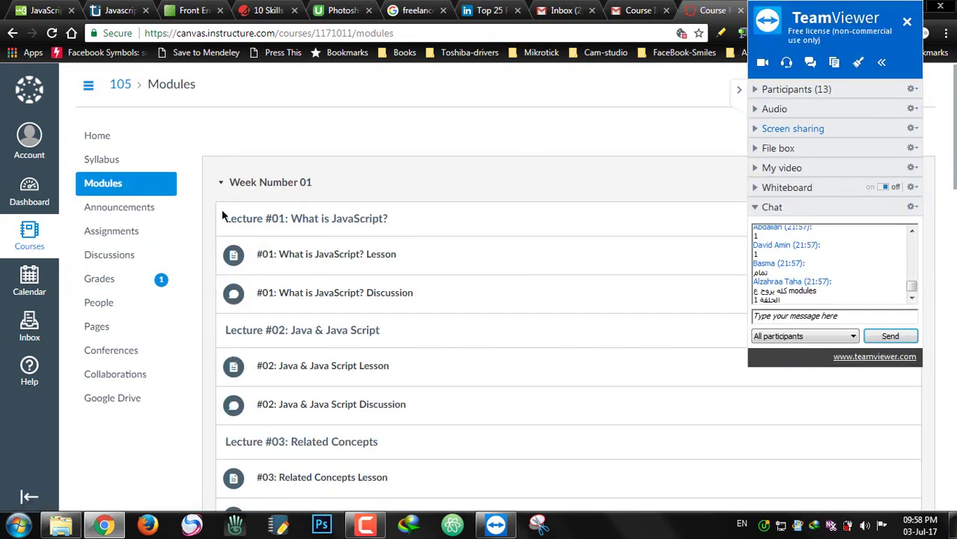
{"action": "left_click_drag", "start_coordinate": [229, 217], "coordinate": [354, 218]}
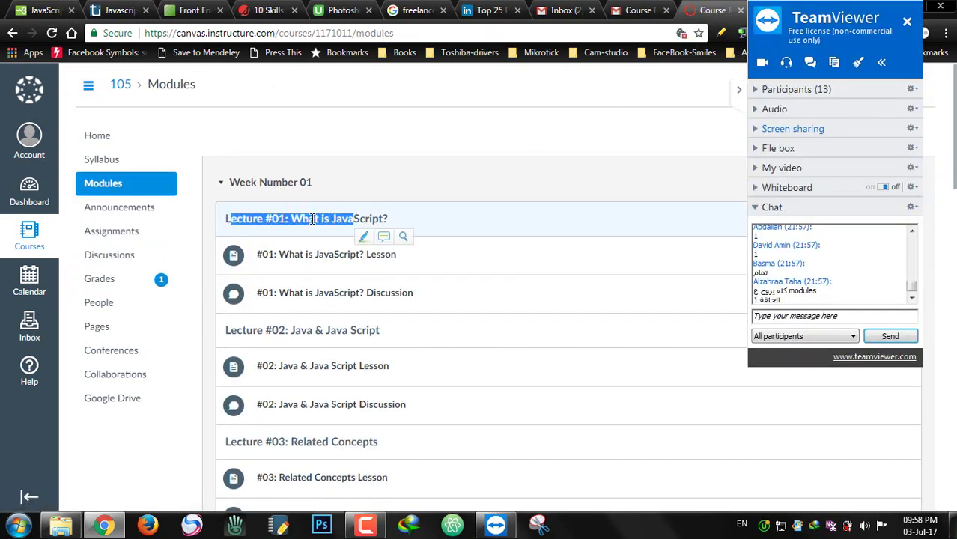
{"action": "left_click", "coordinate": [312, 219]}
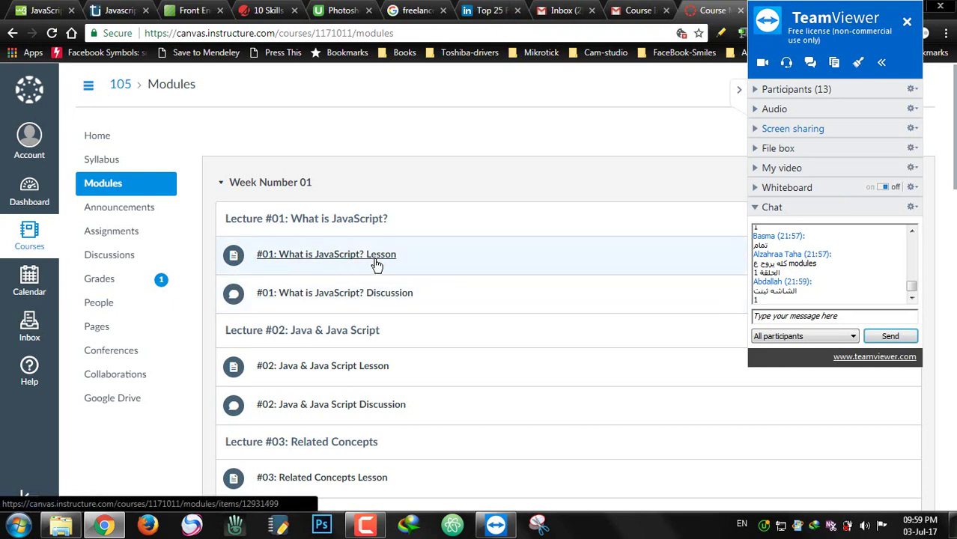
{"action": "scroll", "coordinate": [383, 298], "scroll_direction": "down", "scroll_amount": 1}
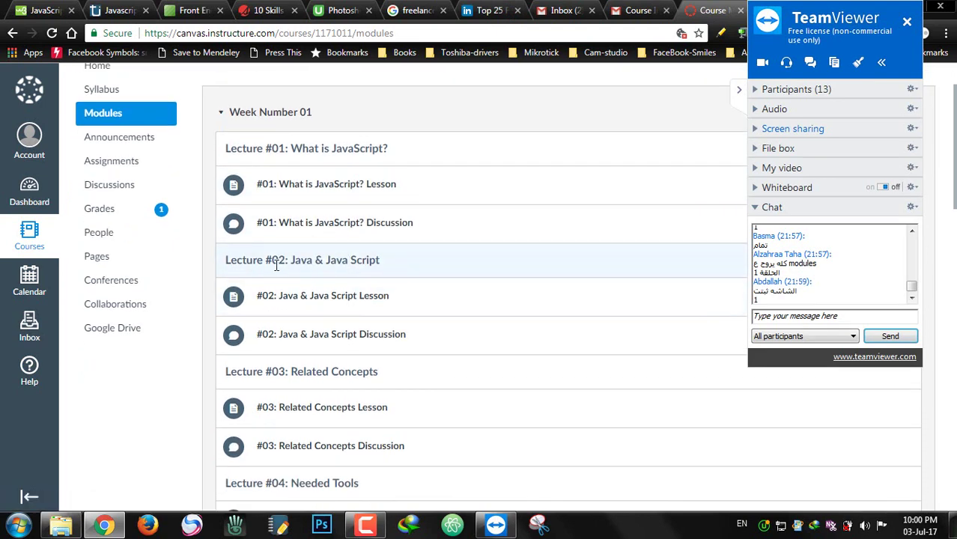
{"action": "scroll", "coordinate": [352, 337], "scroll_direction": "down", "scroll_amount": 3}
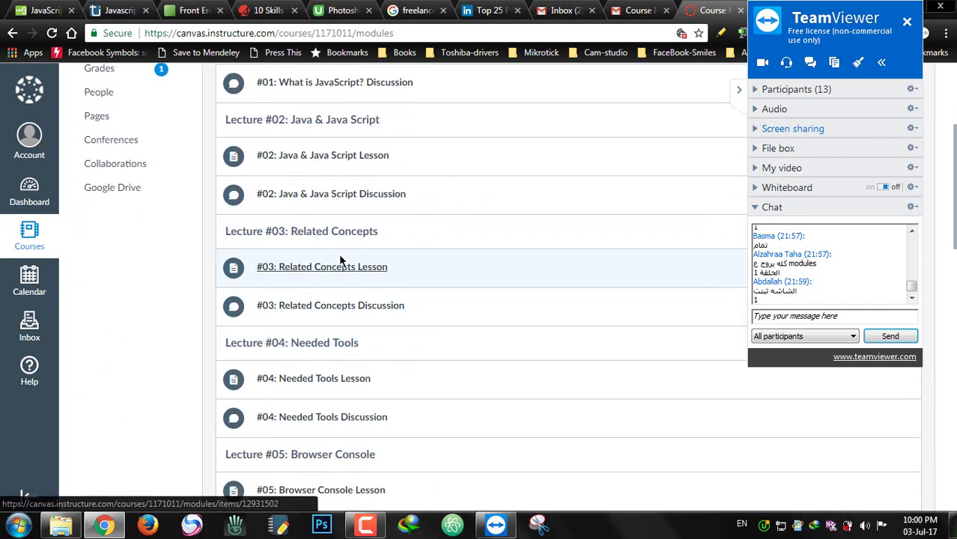
{"action": "scroll", "coordinate": [352, 300], "scroll_direction": "down", "scroll_amount": 10}
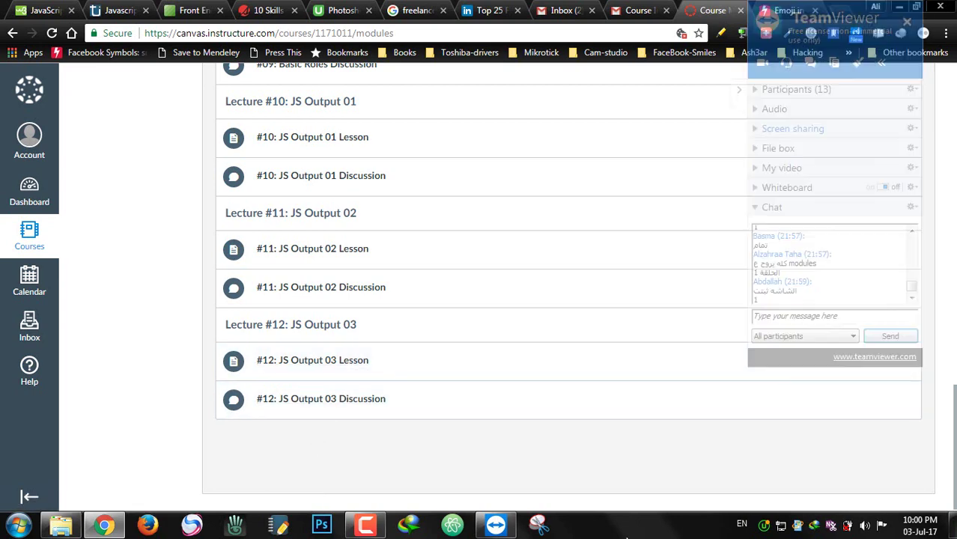
{"action": "scroll", "coordinate": [391, 463], "scroll_direction": "up", "scroll_amount": 15}
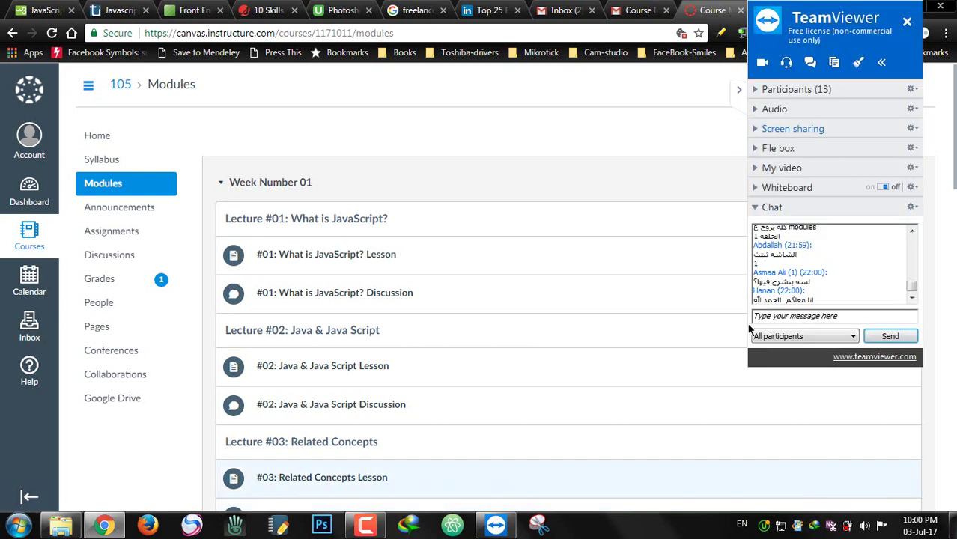
Collapse and re-expand Week Number 01, and review its lecture headings, lessons and discussions from Lecture #01 to #12
{"action": "left_click", "coordinate": [805, 319]}
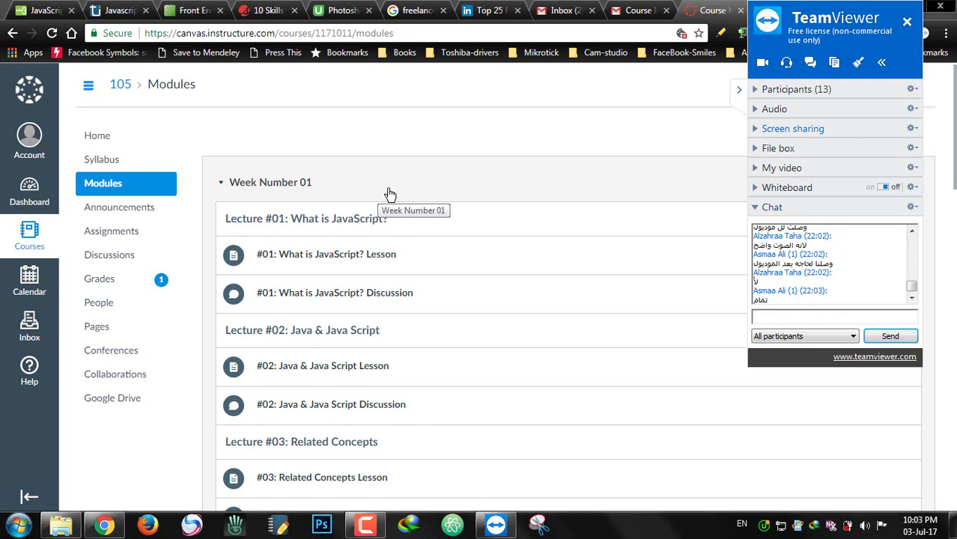
{"action": "left_click", "coordinate": [220, 183]}
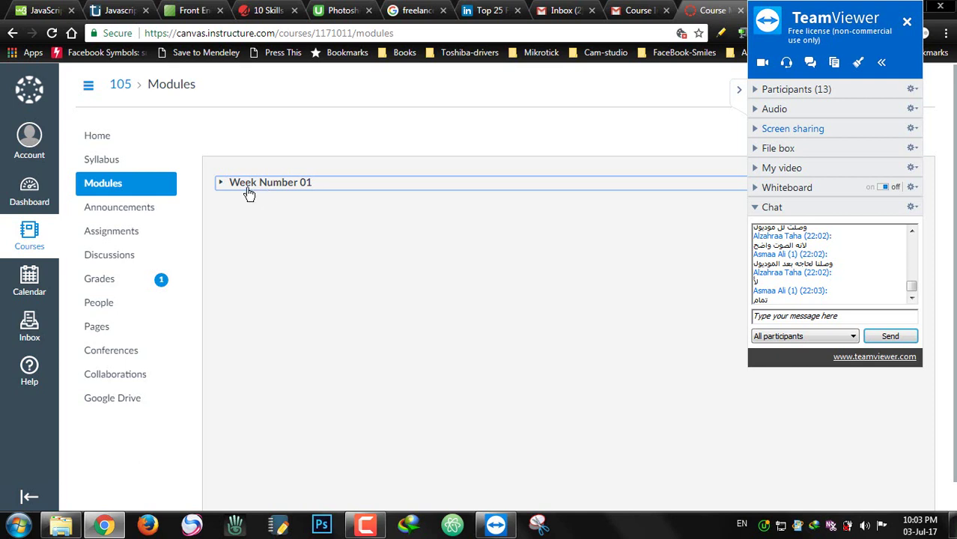
{"action": "left_click", "coordinate": [255, 189]}
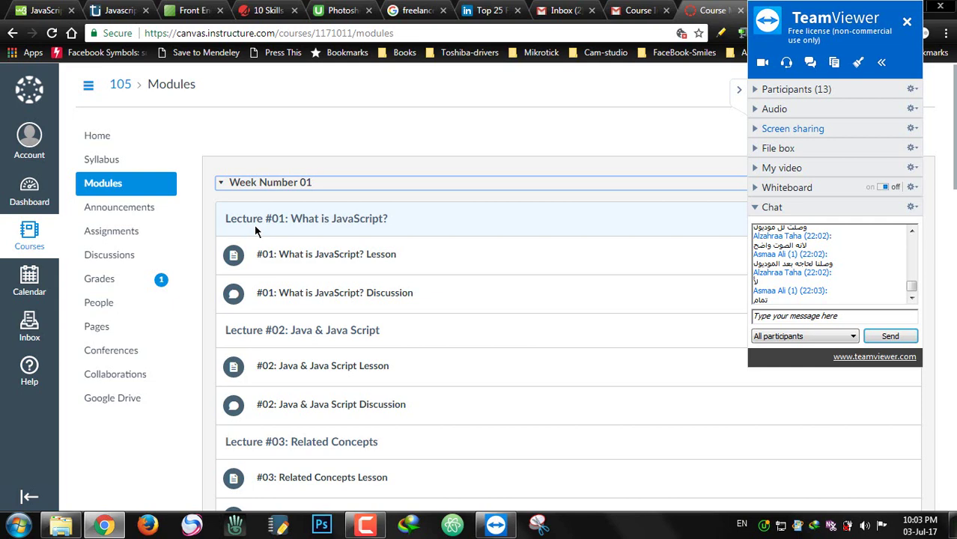
{"action": "scroll", "coordinate": [254, 191], "scroll_direction": "down", "scroll_amount": 1}
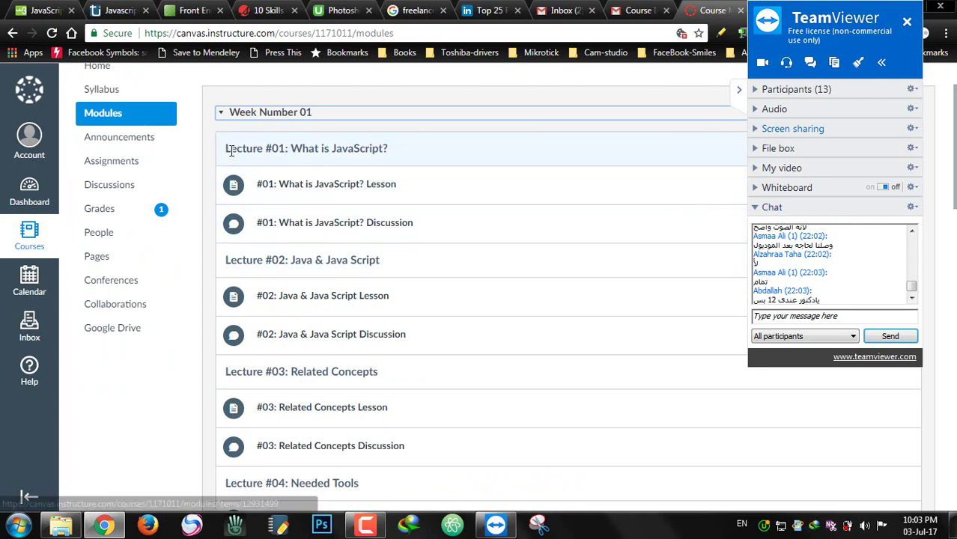
{"action": "left_click_drag", "start_coordinate": [230, 149], "coordinate": [304, 149]}
{"action": "left_click", "coordinate": [322, 146]}
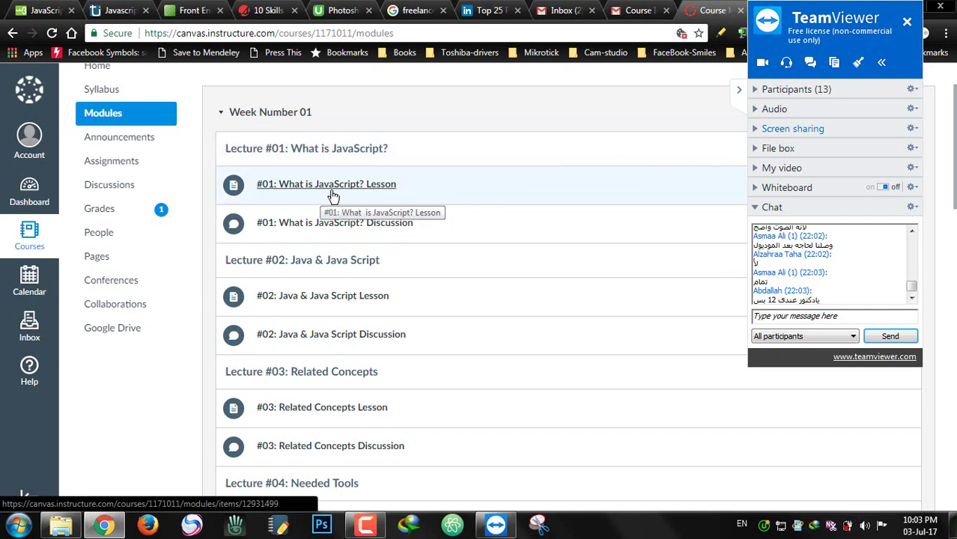
{"action": "scroll", "coordinate": [383, 270], "scroll_direction": "down", "scroll_amount": 14}
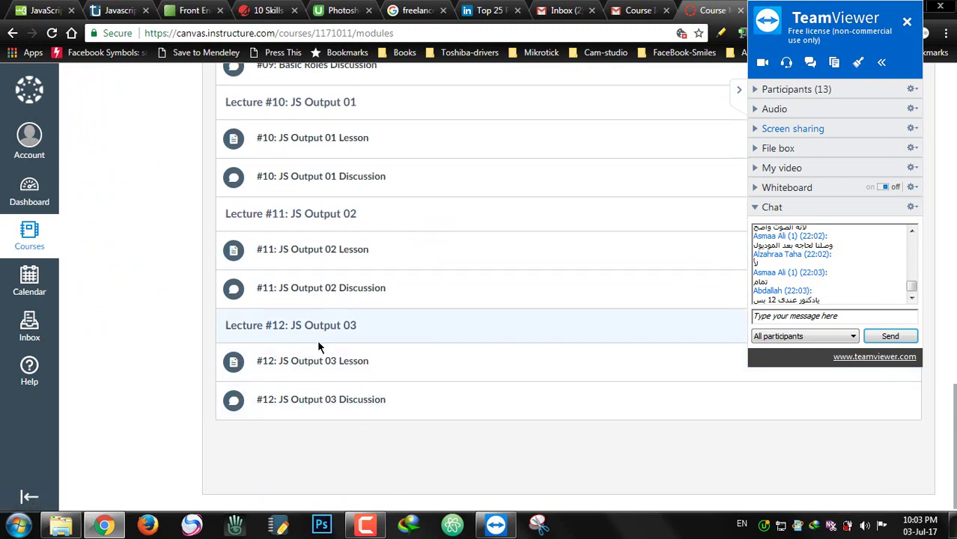
{"action": "scroll", "coordinate": [317, 345], "scroll_direction": "up", "scroll_amount": 7}
{"action": "scroll", "coordinate": [318, 344], "scroll_direction": "up", "scroll_amount": 5}
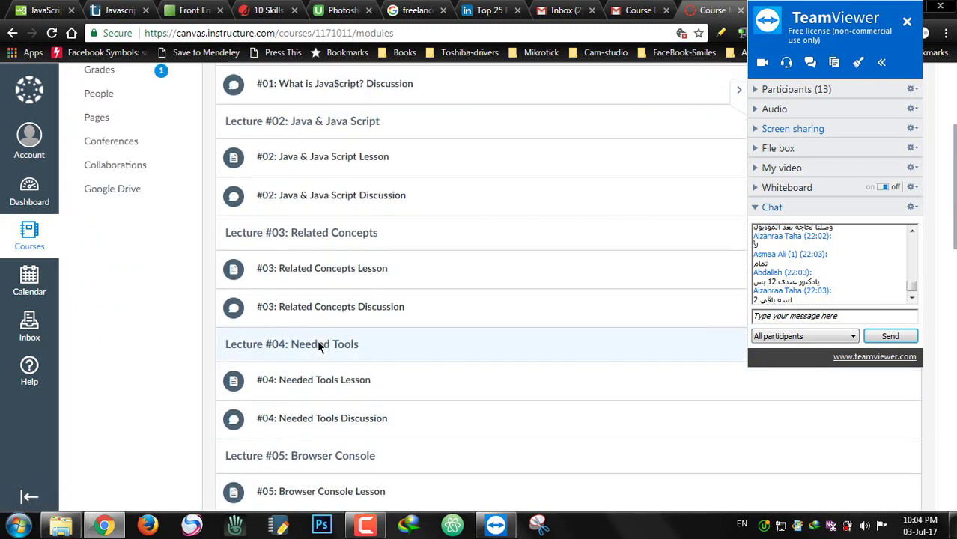
{"action": "scroll", "coordinate": [317, 341], "scroll_direction": "up", "scroll_amount": 5}
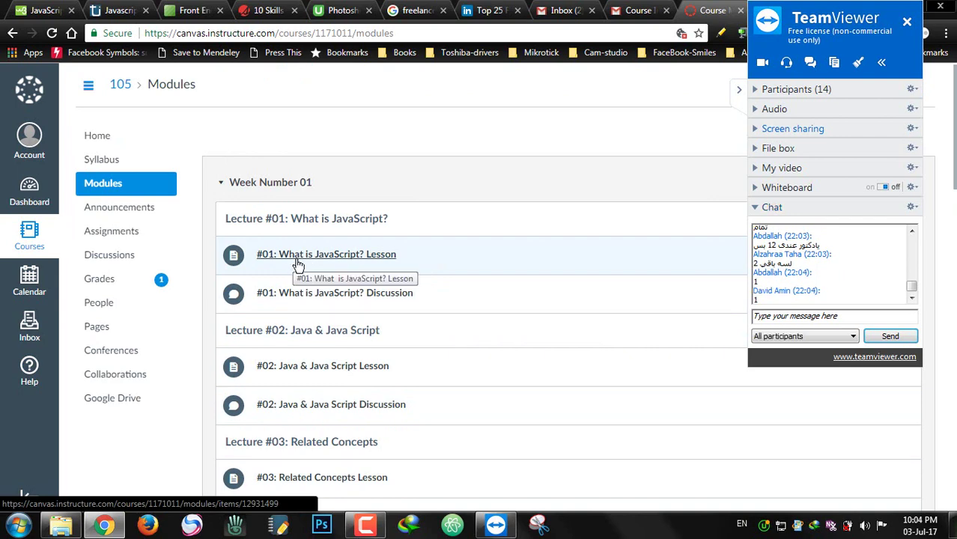
Open the "#01: What is JavaScript? Lesson" page, hide its course navigation and continue to the following discussion
{"action": "left_click", "coordinate": [360, 259]}
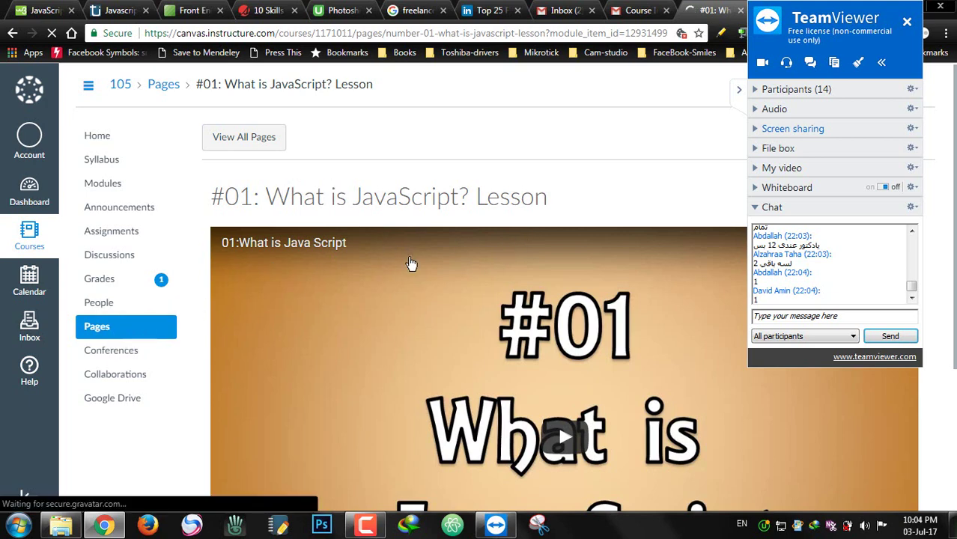
{"action": "scroll", "coordinate": [412, 262], "scroll_direction": "down", "scroll_amount": 2}
{"action": "scroll", "coordinate": [506, 294], "scroll_direction": "up", "scroll_amount": 2}
{"action": "left_click", "coordinate": [88, 85]}
{"action": "scroll", "coordinate": [491, 309], "scroll_direction": "down", "scroll_amount": 3}
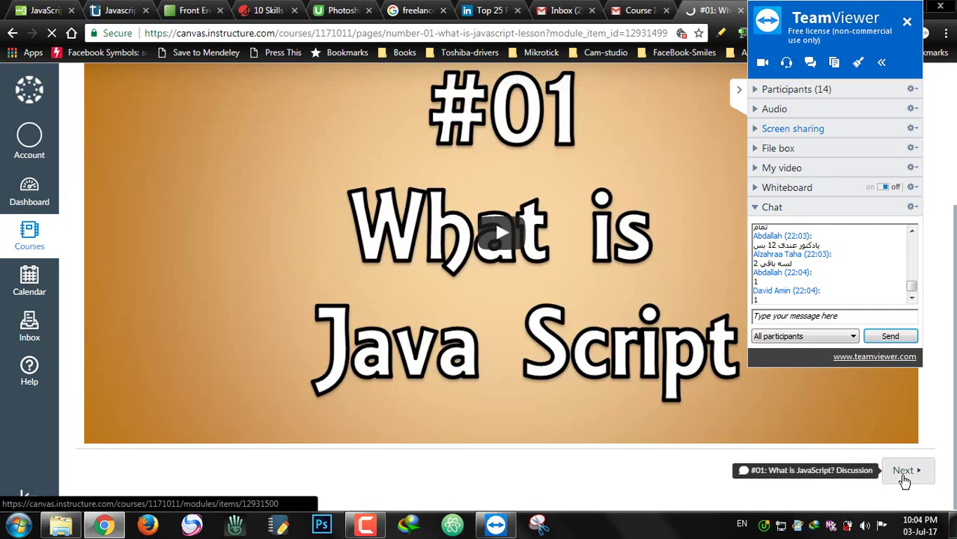
{"action": "left_click", "coordinate": [904, 480]}
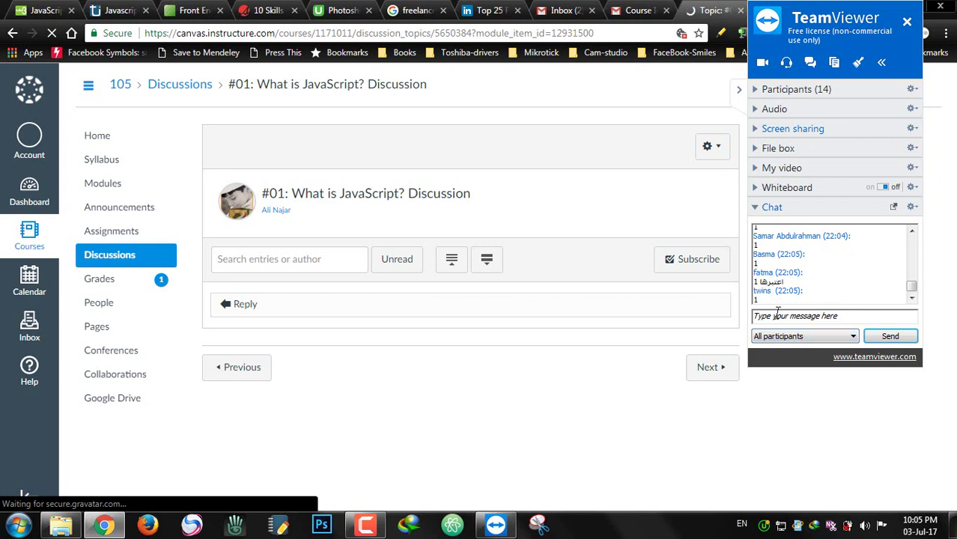
{"action": "left_click", "coordinate": [788, 316]}
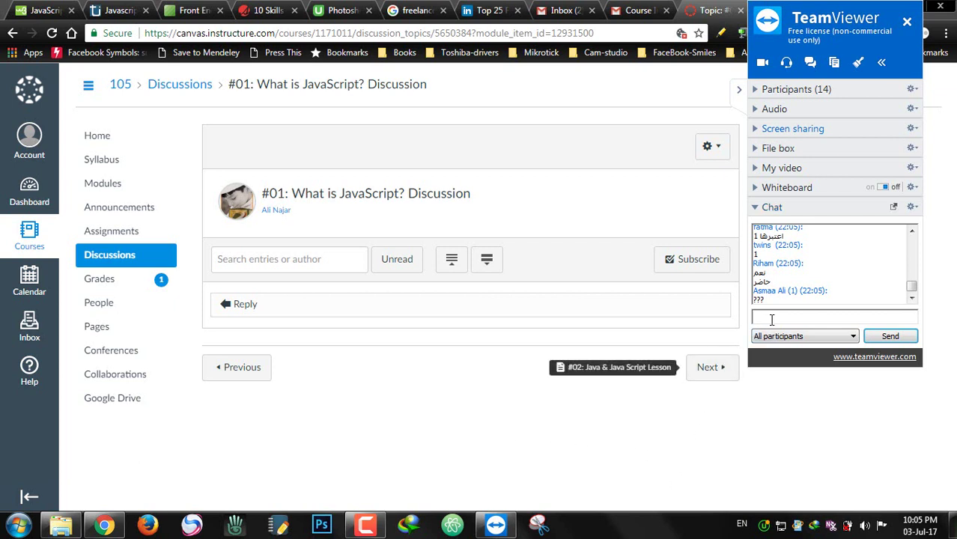
{"action": "left_click", "coordinate": [495, 524]}
{"action": "left_click", "coordinate": [495, 524]}
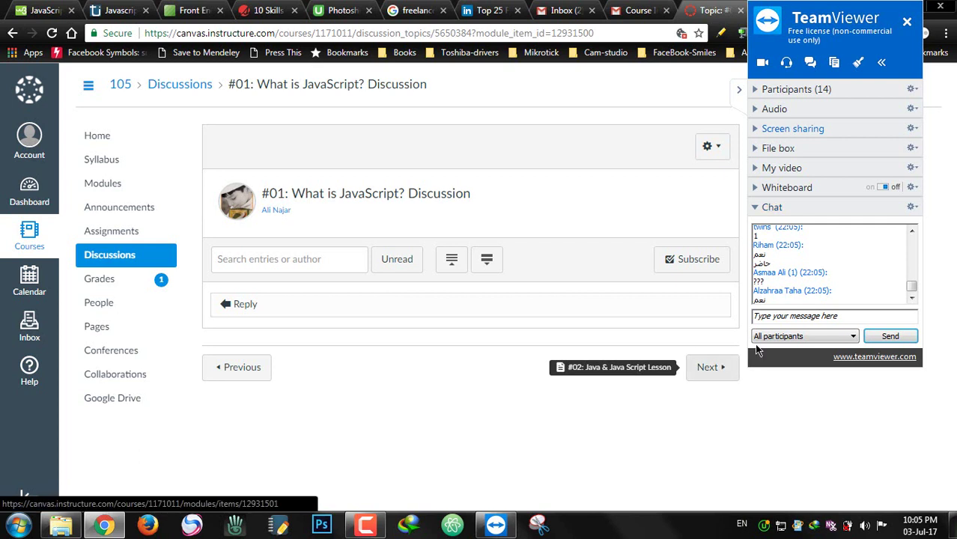
{"action": "left_click", "coordinate": [779, 315]}
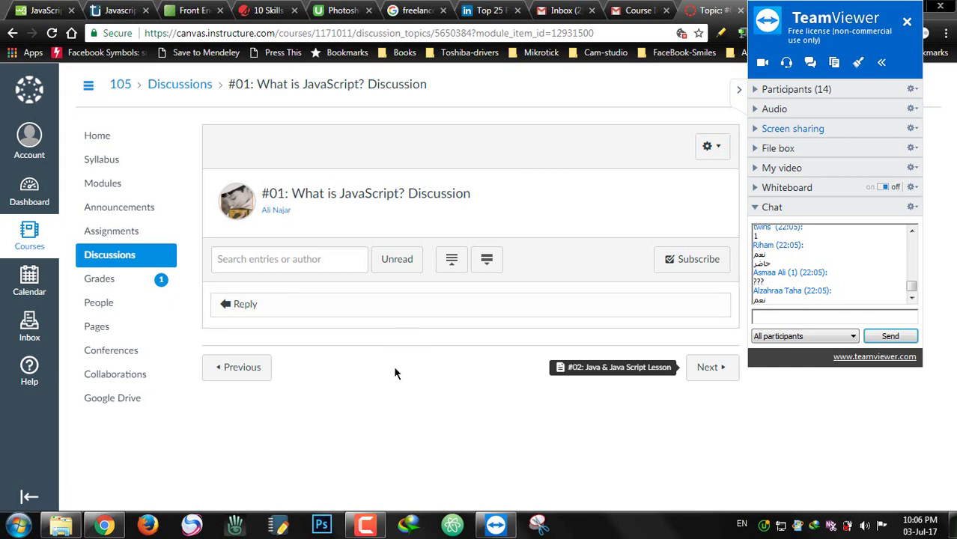
{"action": "left_click", "coordinate": [496, 524]}
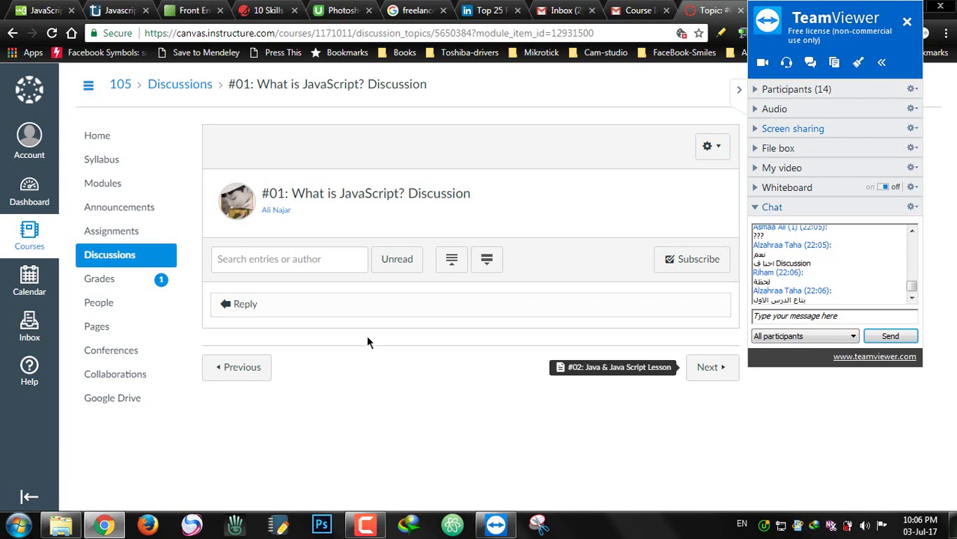
Open the reply editor in the #01 discussion and look over its formatting, attachment and posting options
{"action": "left_click", "coordinate": [332, 316]}
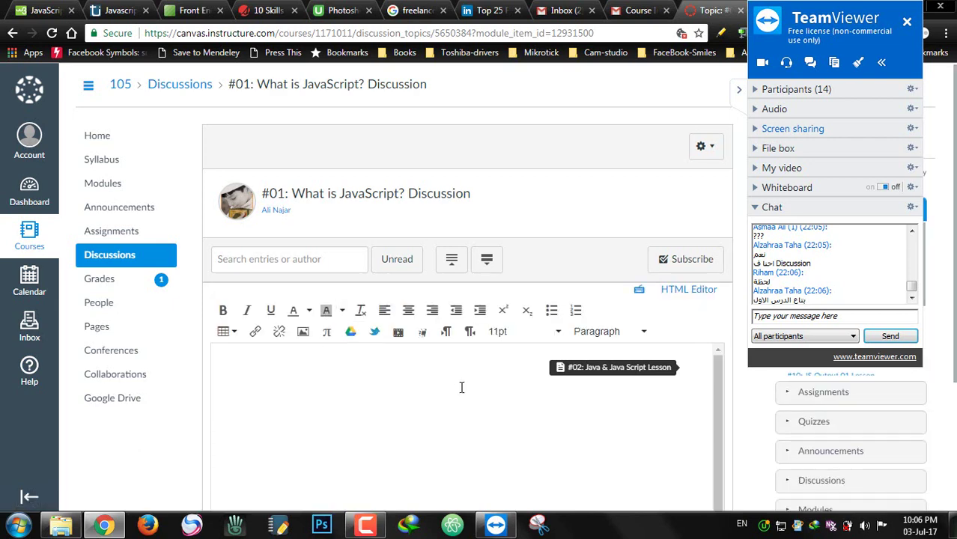
{"action": "scroll", "coordinate": [650, 366], "scroll_direction": "down", "scroll_amount": 1}
{"action": "scroll", "coordinate": [593, 374], "scroll_direction": "down", "scroll_amount": 3}
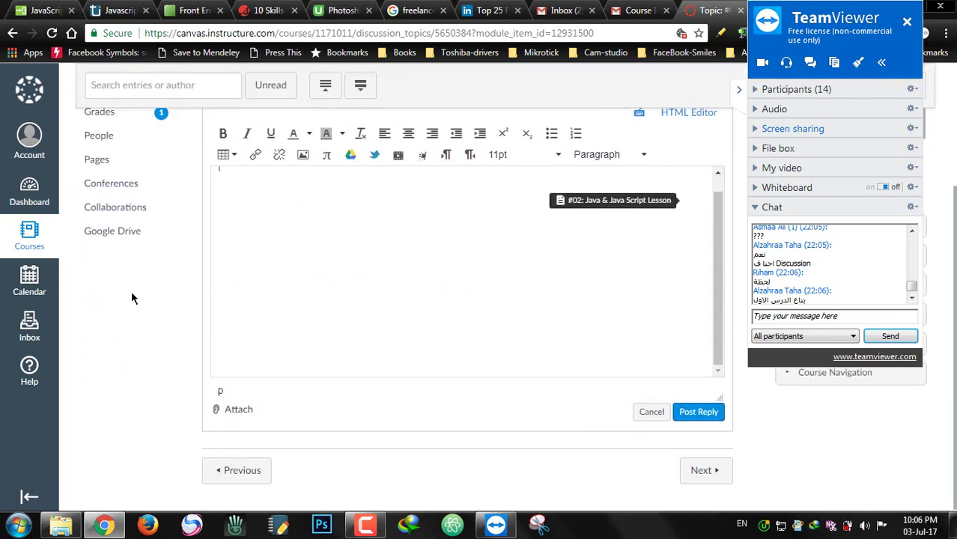
{"action": "scroll", "coordinate": [133, 295], "scroll_direction": "up", "scroll_amount": 3}
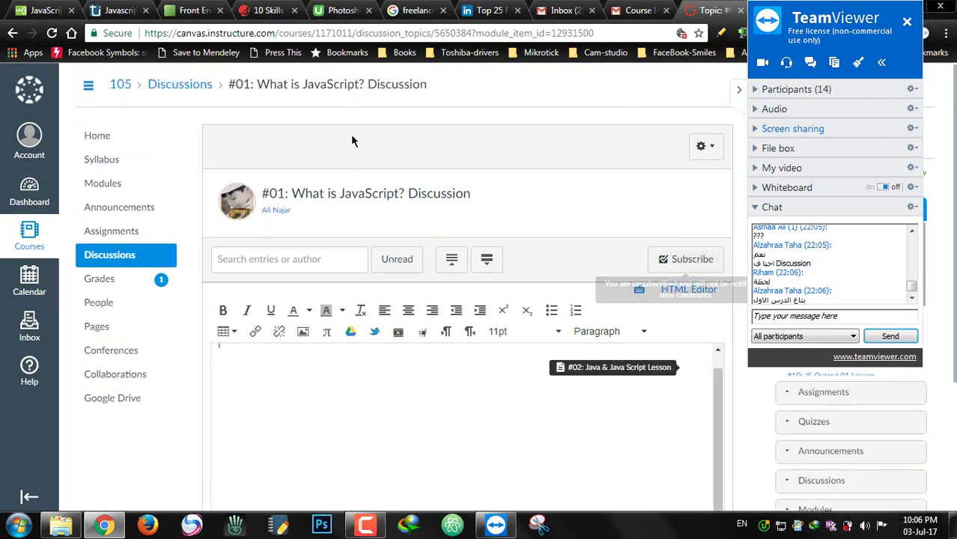
Open the course's Discussions list and open "#01: What is JavaScript? Discussion" from it
{"action": "left_click", "coordinate": [144, 260]}
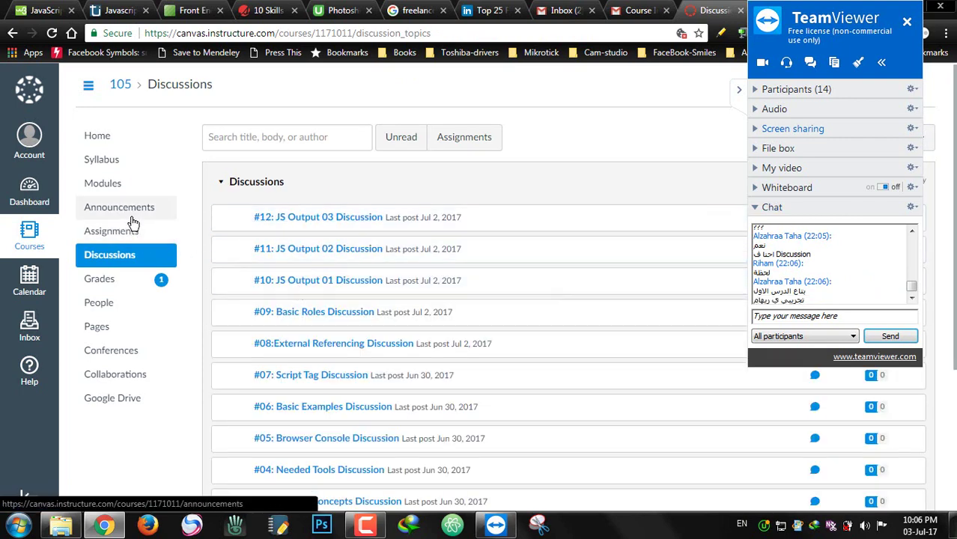
{"action": "scroll", "coordinate": [459, 397], "scroll_direction": "down", "scroll_amount": 3}
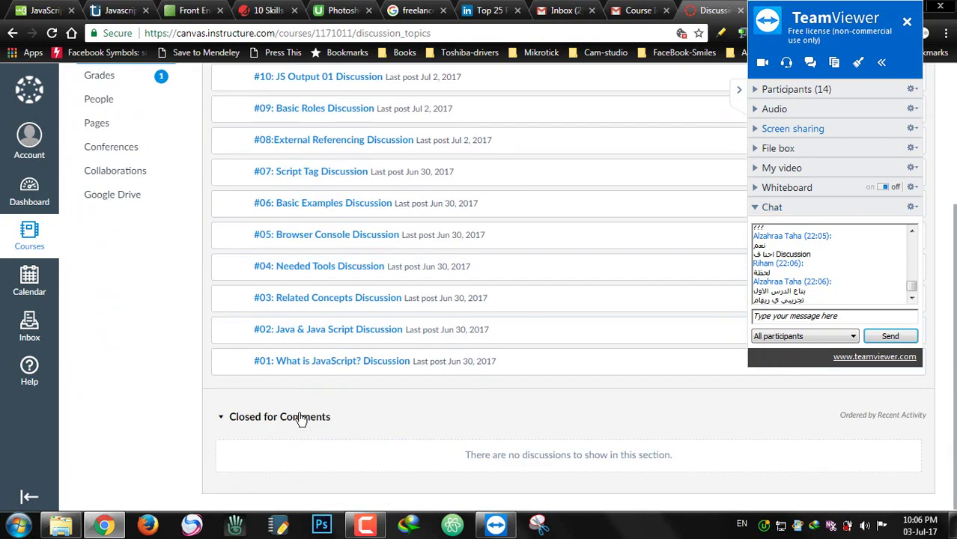
{"action": "left_click", "coordinate": [305, 363]}
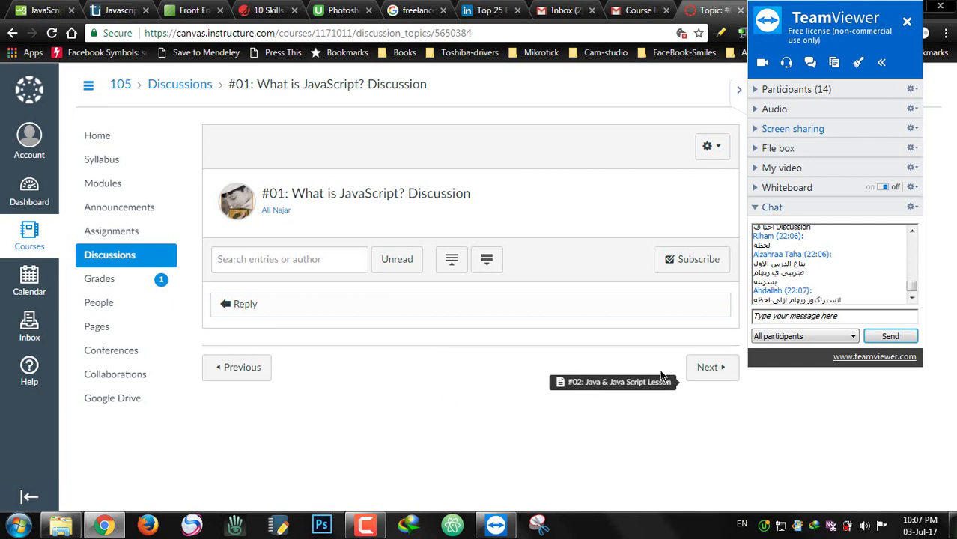
Open the discussion's reply editor, and reload the page to load new student replies
{"action": "left_click", "coordinate": [284, 302]}
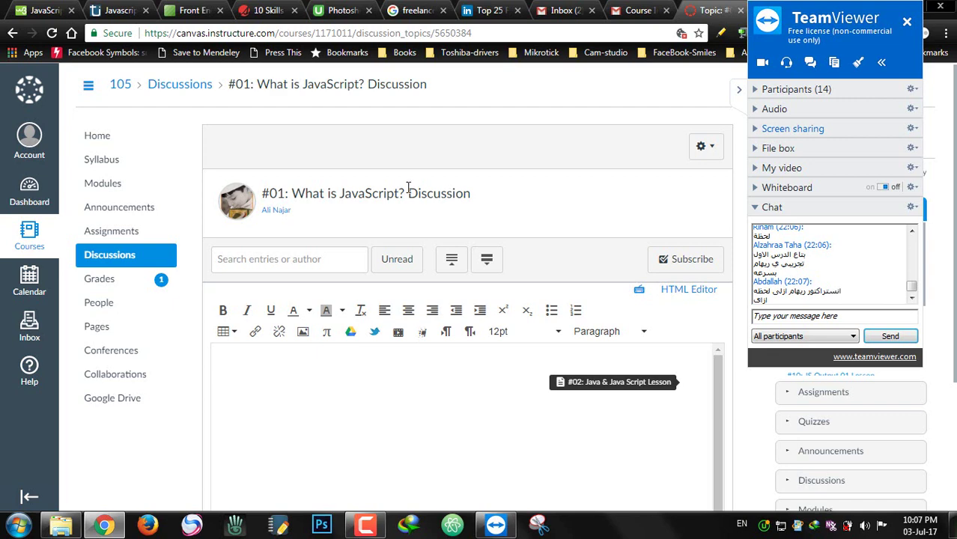
{"action": "right_click", "coordinate": [439, 150]}
{"action": "left_click", "coordinate": [479, 185]}
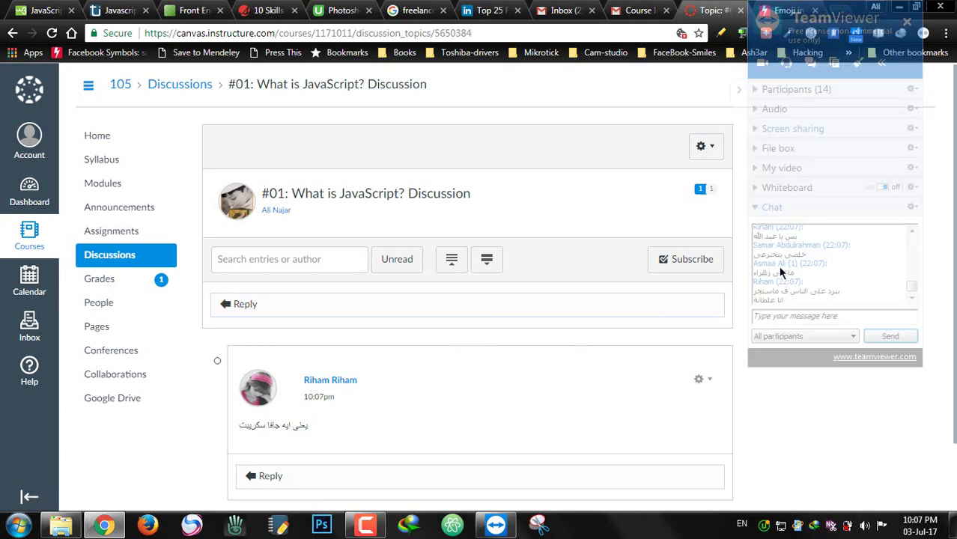
Start a reply under the student's question "يعنى ايه جافا سكريبت" and write "اغة سكريبتيج" in it
{"action": "left_click", "coordinate": [799, 316]}
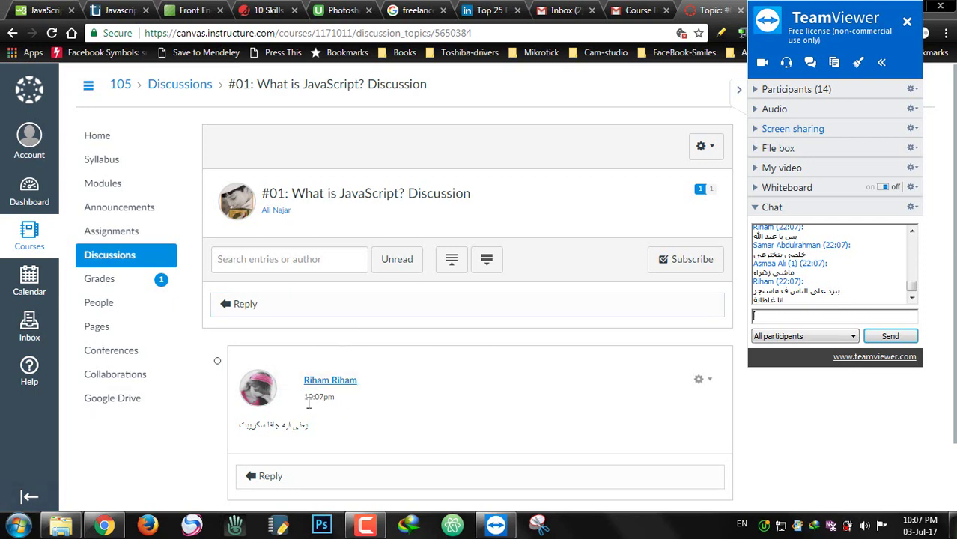
{"action": "left_click", "coordinate": [288, 483]}
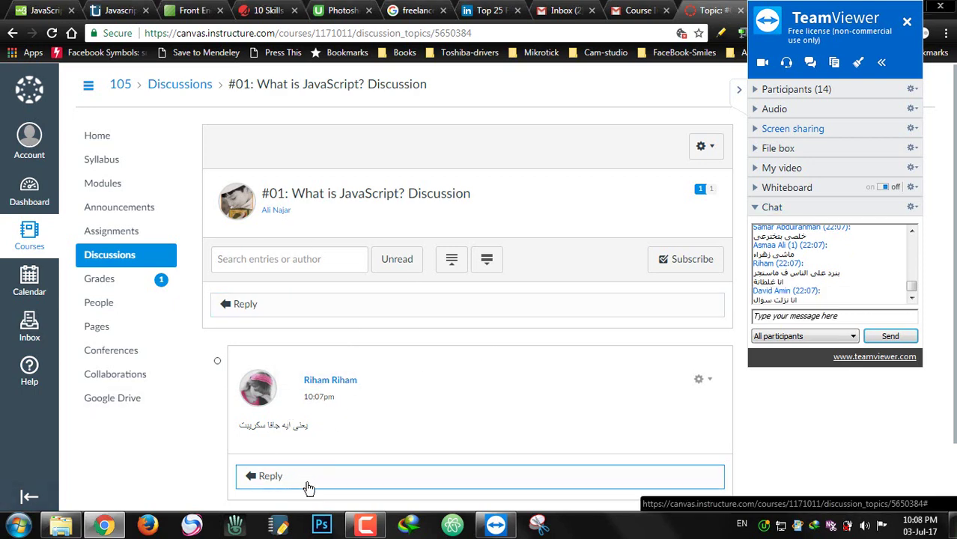
{"action": "scroll", "coordinate": [550, 410], "scroll_direction": "down", "scroll_amount": 2}
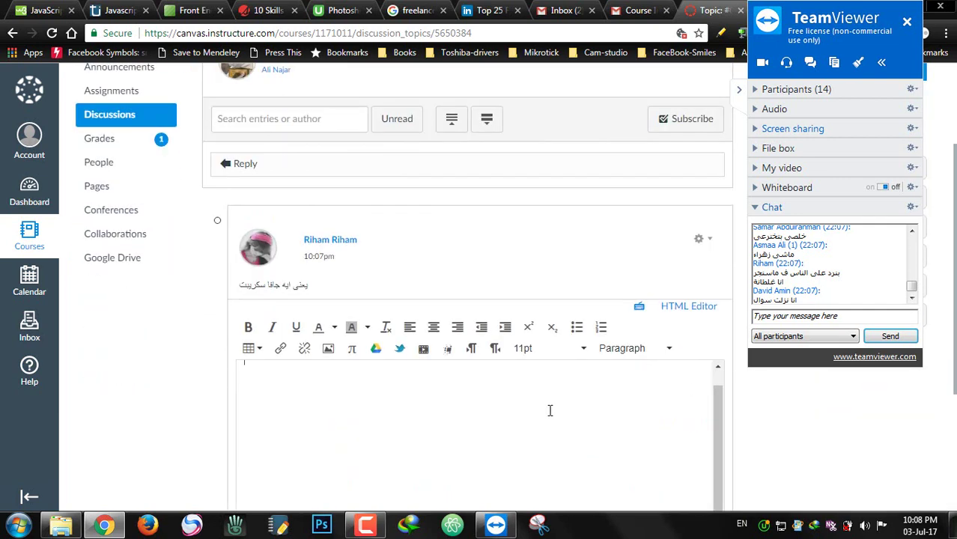
{"action": "scroll", "coordinate": [549, 410], "scroll_direction": "down", "scroll_amount": 2}
{"action": "scroll", "coordinate": [545, 386], "scroll_direction": "up", "scroll_amount": 1}
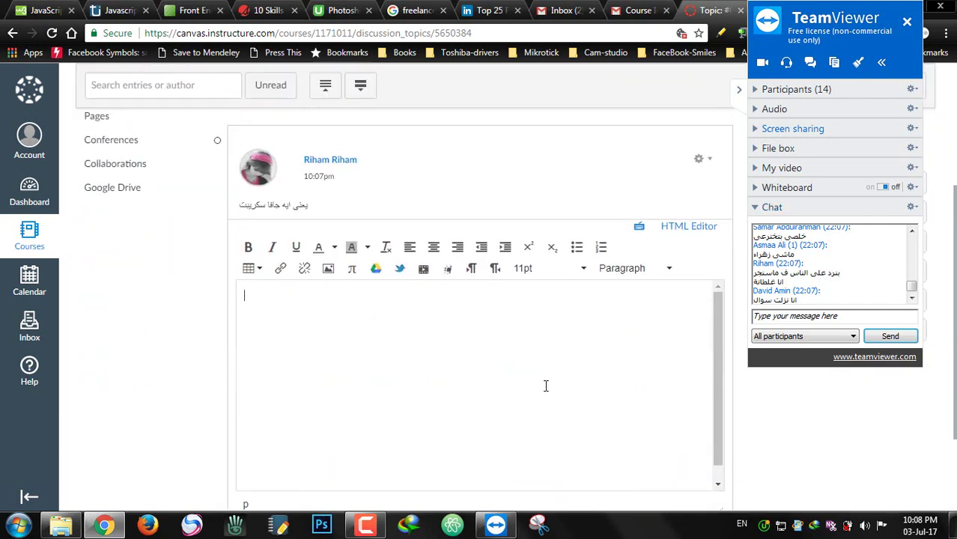
{"action": "type", "text": "s"}
{"action": "type", "text": "بتنج"}
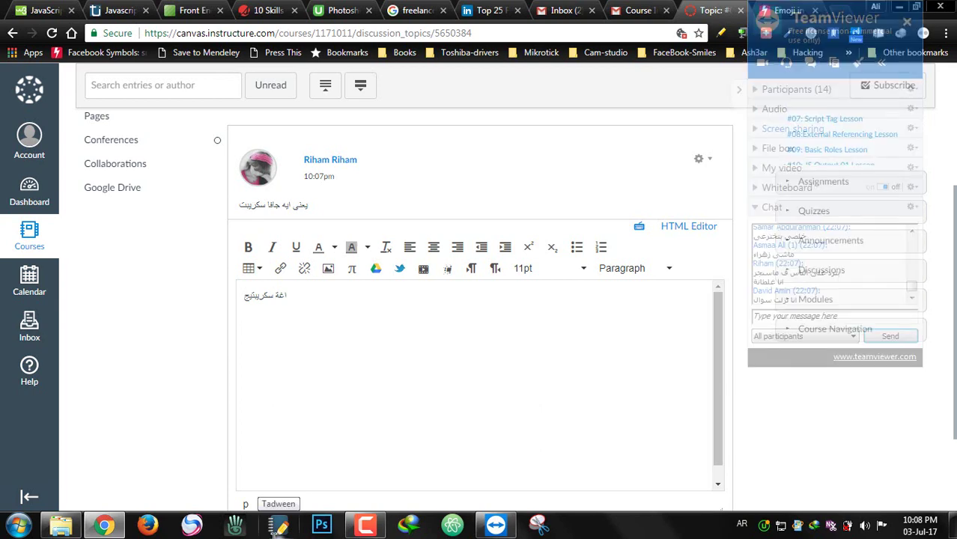
Set the reply text to right-to-left, correct it to "لغة سكريبتيج" and post the reply
{"action": "key", "text": "ctrl+shift"}
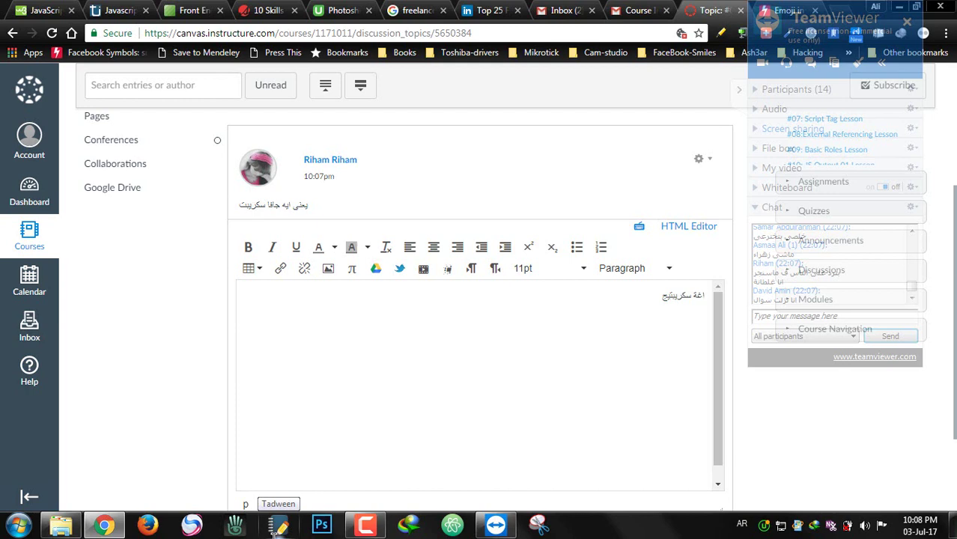
{"action": "key", "text": "Delete"}
{"action": "type", "text": "ل"}
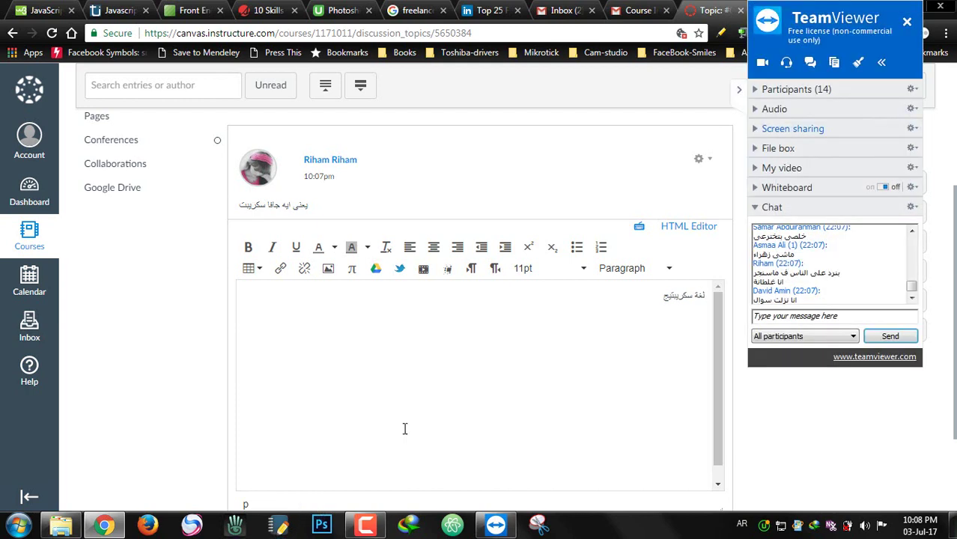
{"action": "scroll", "coordinate": [629, 382], "scroll_direction": "down", "scroll_amount": 2}
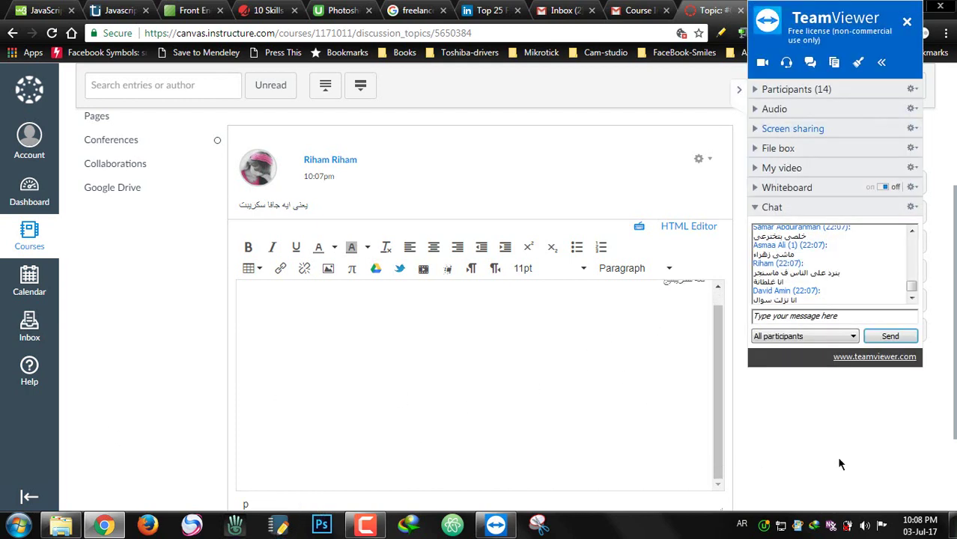
{"action": "scroll", "coordinate": [837, 456], "scroll_direction": "down", "scroll_amount": 1}
{"action": "left_click", "coordinate": [698, 456]}
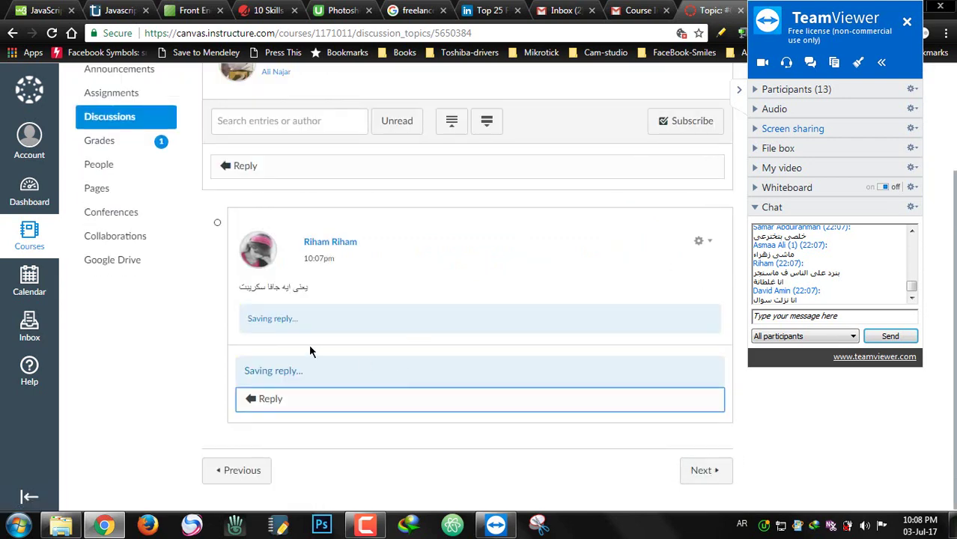
Reload the discussion page and look over the students' questions and the posted answer
{"action": "left_click", "coordinate": [912, 286]}
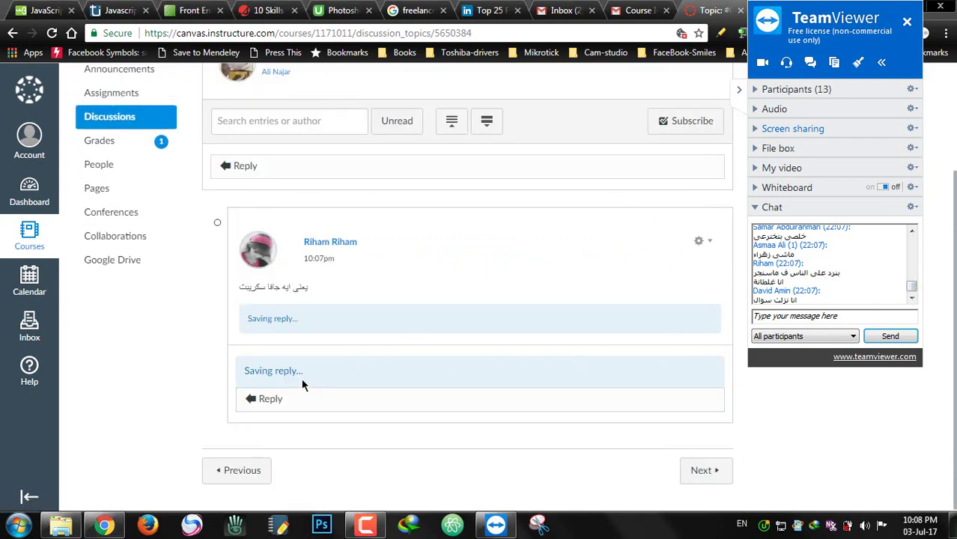
{"action": "left_click", "coordinate": [187, 378]}
{"action": "right_click", "coordinate": [185, 371]}
{"action": "left_click", "coordinate": [216, 153]}
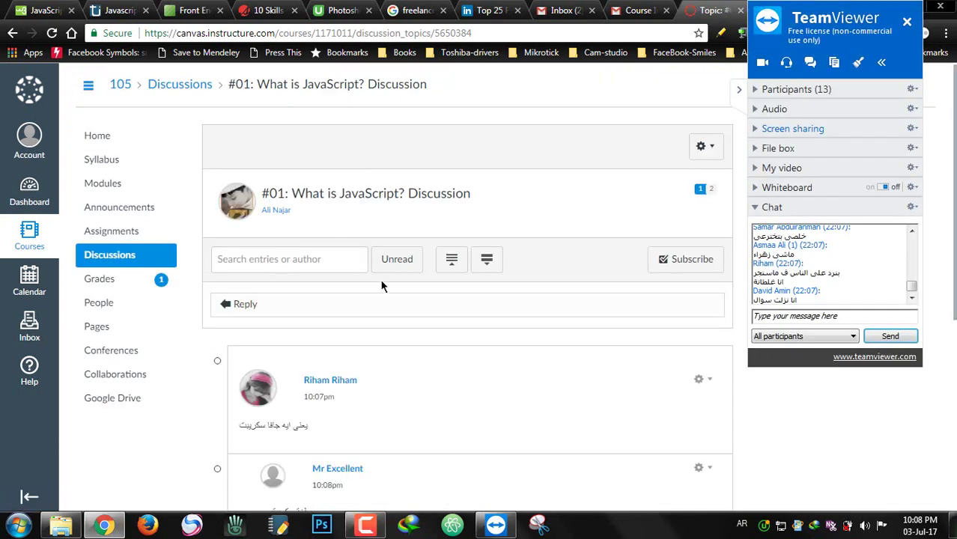
{"action": "scroll", "coordinate": [380, 283], "scroll_direction": "down", "scroll_amount": 3}
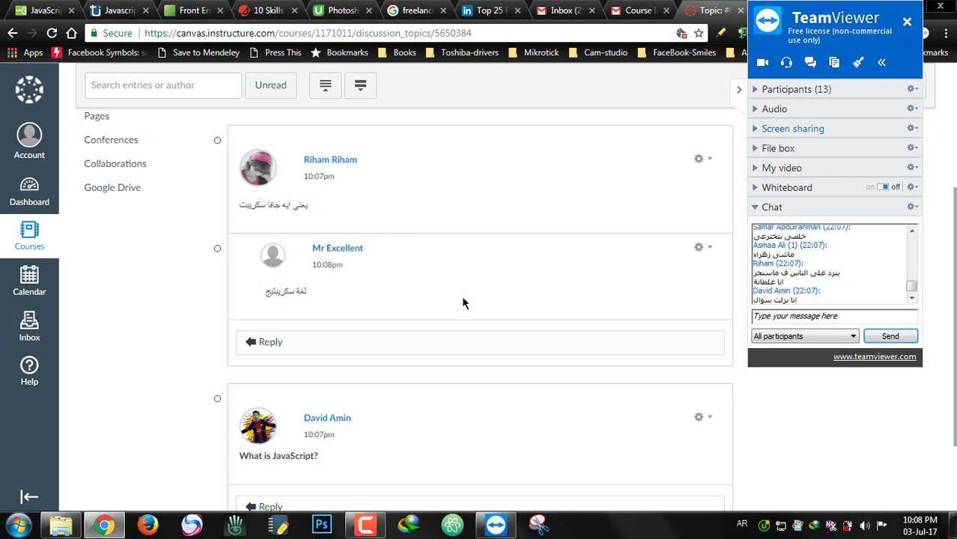
{"action": "scroll", "coordinate": [463, 303], "scroll_direction": "down", "scroll_amount": 1}
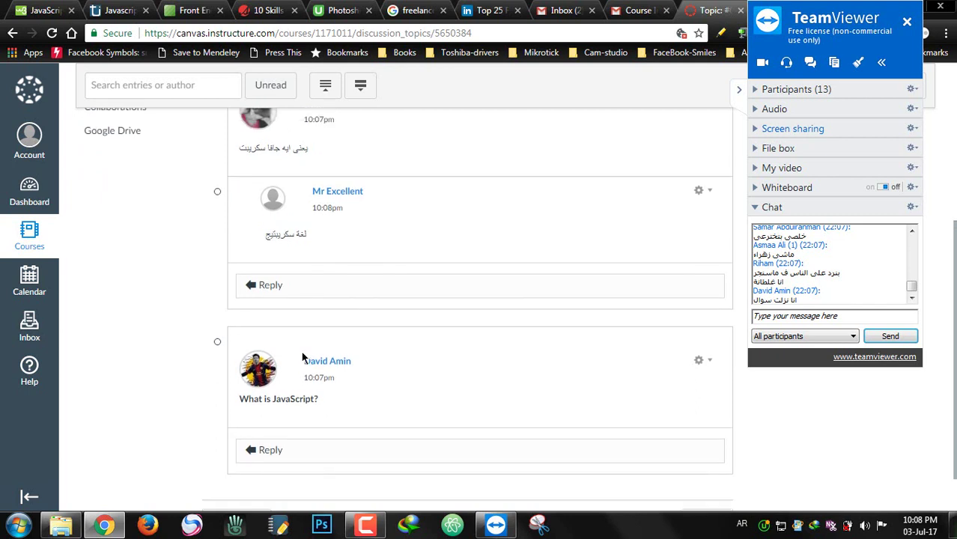
{"action": "scroll", "coordinate": [307, 344], "scroll_direction": "up", "scroll_amount": 2}
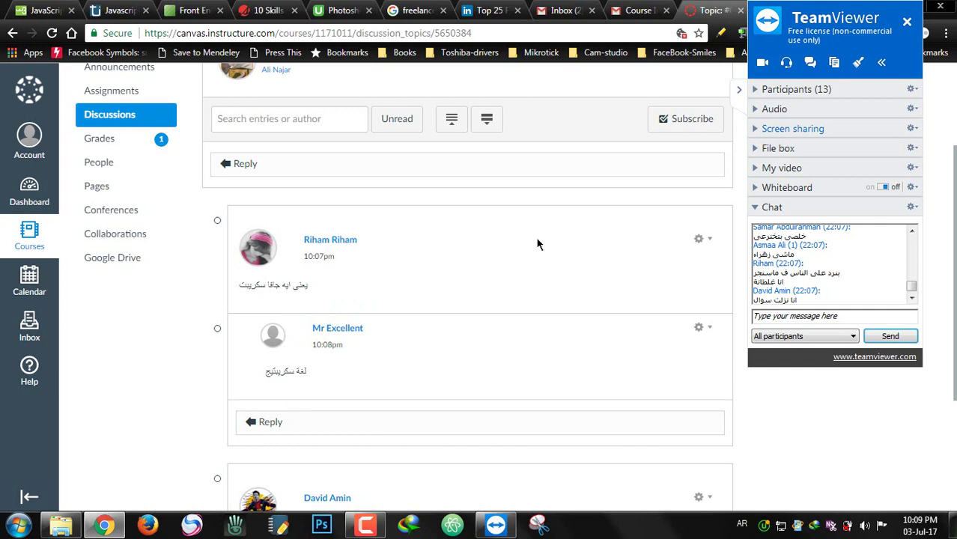
{"action": "scroll", "coordinate": [569, 345], "scroll_direction": "down", "scroll_amount": 2}
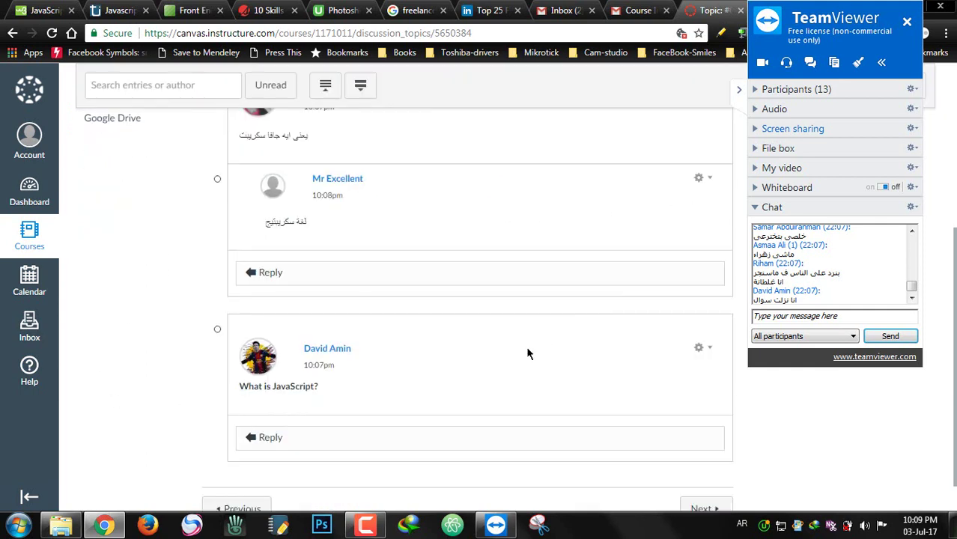
Open the reply editors under the "What is JavaScript?" question and under the answered question above it
{"action": "left_click", "coordinate": [290, 444]}
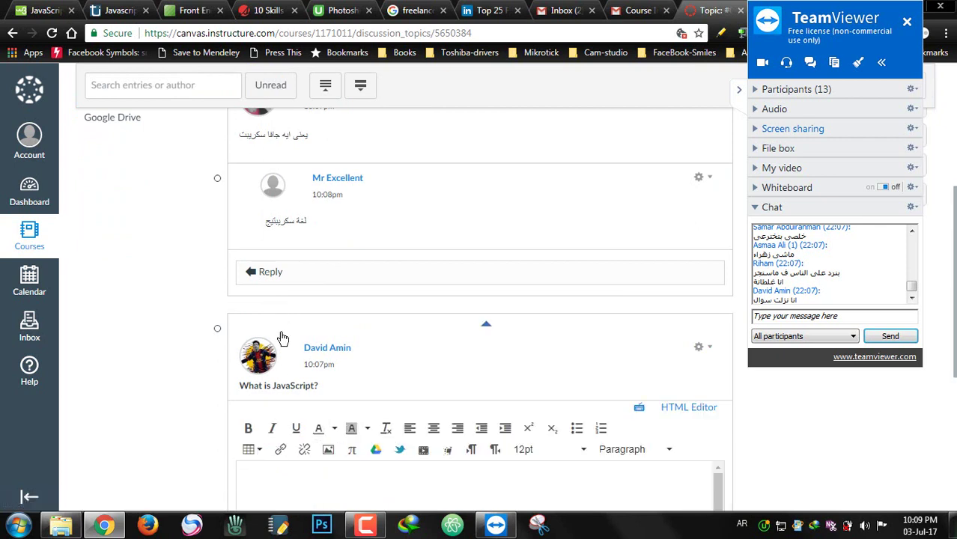
{"action": "left_click", "coordinate": [341, 271]}
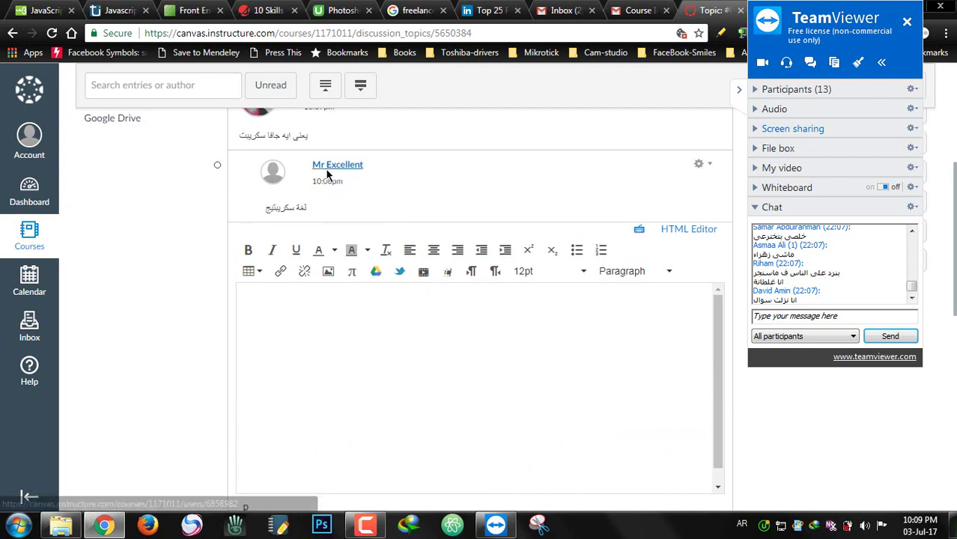
{"action": "scroll", "coordinate": [333, 228], "scroll_direction": "up", "scroll_amount": 1}
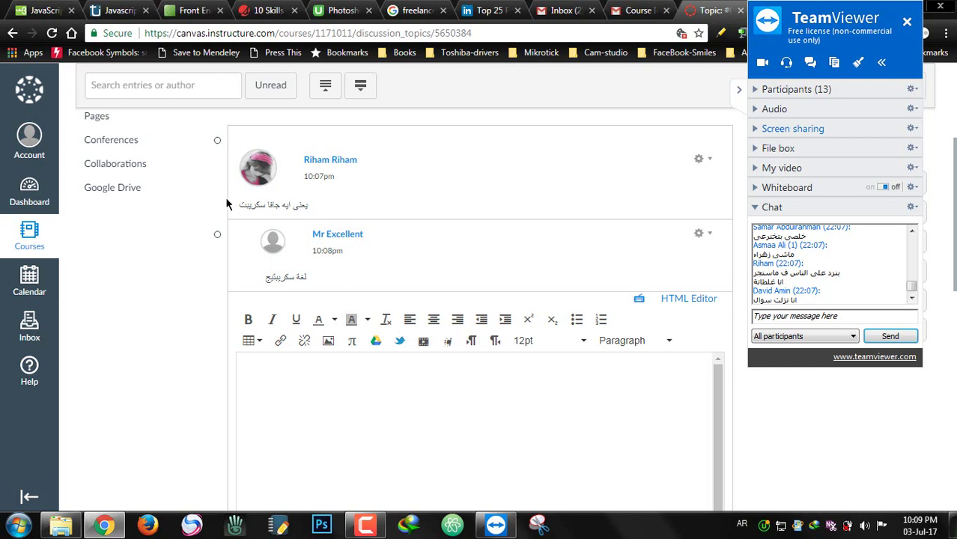
{"action": "scroll", "coordinate": [226, 234], "scroll_direction": "up", "scroll_amount": 3}
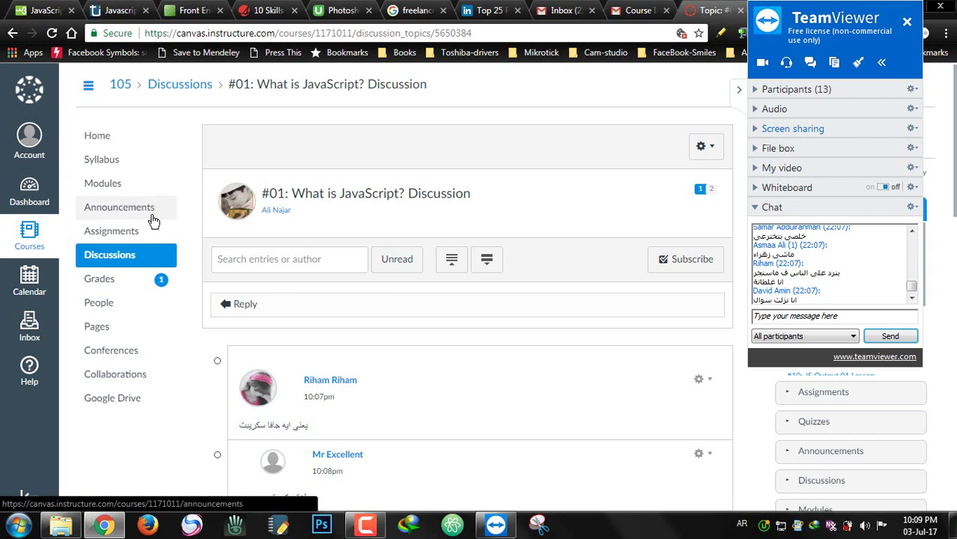
Open the course's Discussions list and look through all the lesson discussions
{"action": "left_click", "coordinate": [137, 261]}
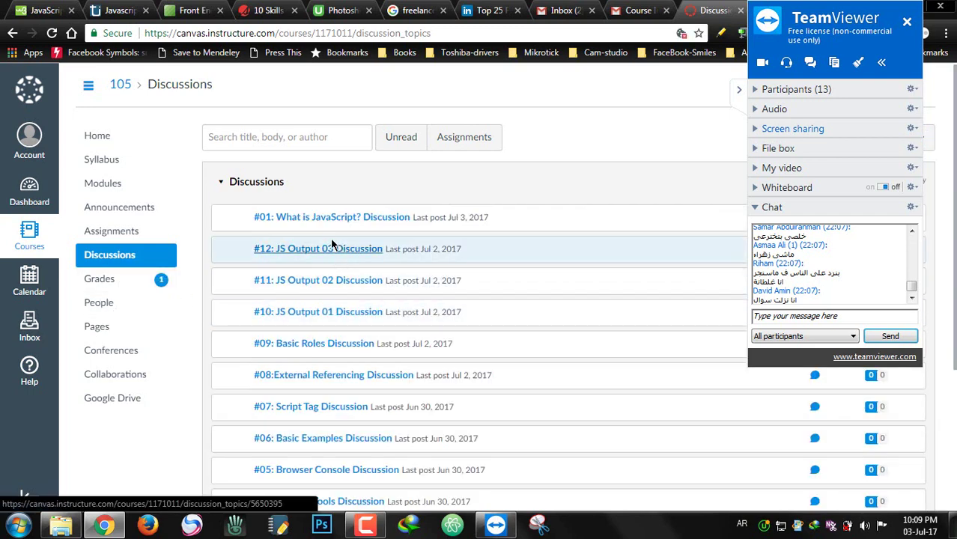
{"action": "scroll", "coordinate": [377, 421], "scroll_direction": "down", "scroll_amount": 3}
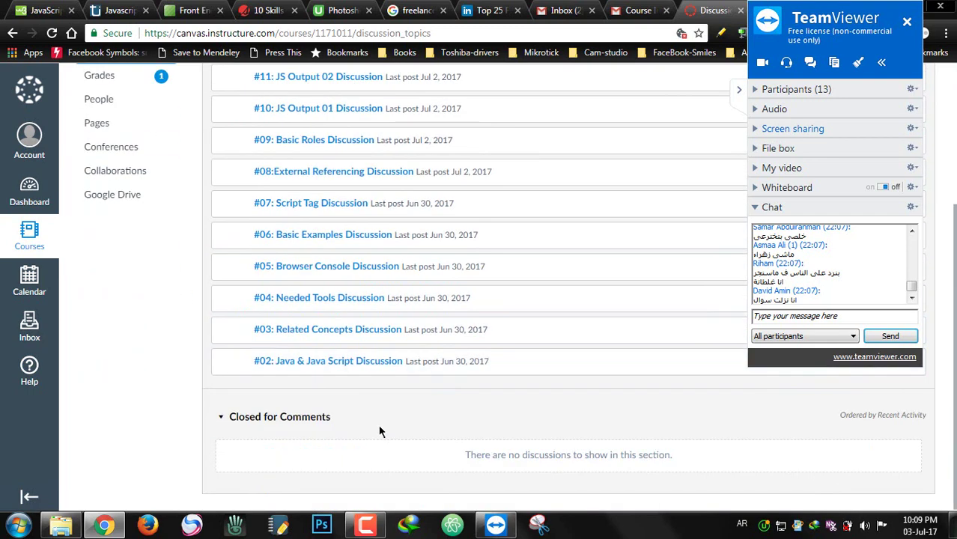
{"action": "scroll", "coordinate": [381, 432], "scroll_direction": "up", "scroll_amount": 3}
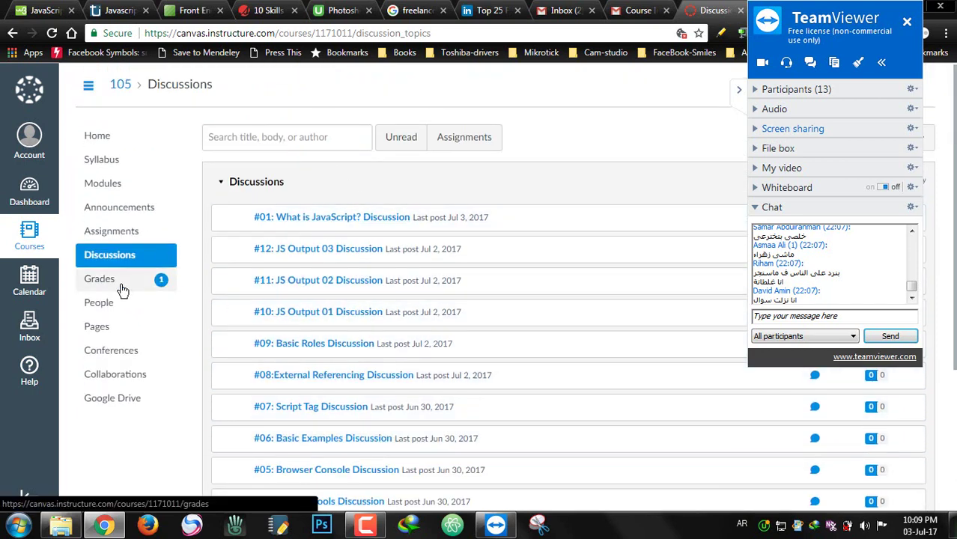
Open the course's Pages section and read through the Welcome page
{"action": "left_click", "coordinate": [107, 331]}
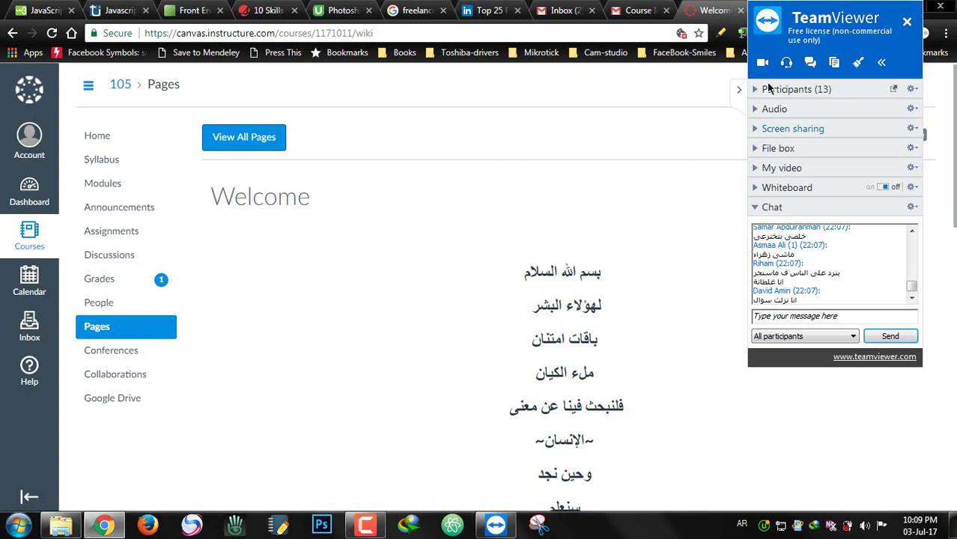
{"action": "scroll", "coordinate": [551, 261], "scroll_direction": "down", "scroll_amount": 10}
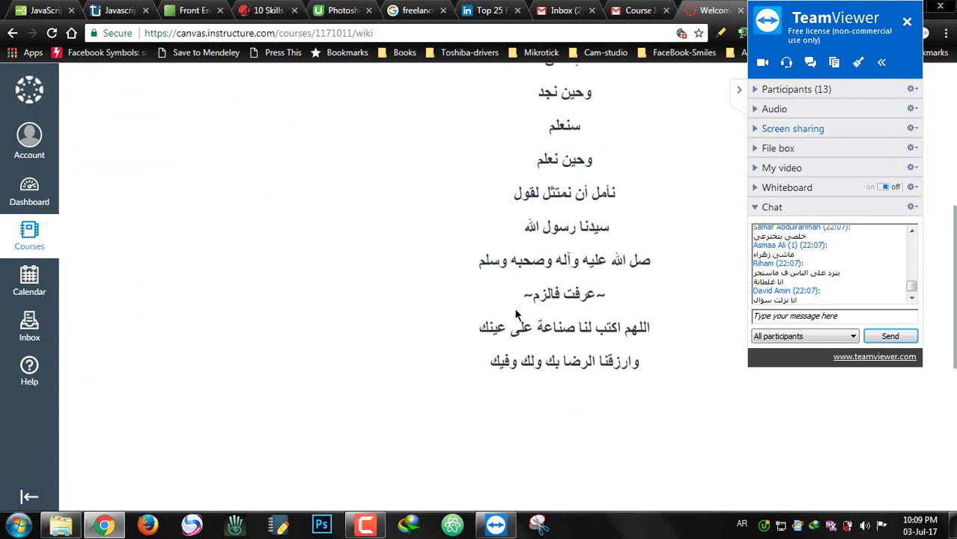
{"action": "scroll", "coordinate": [515, 398], "scroll_direction": "up", "scroll_amount": 10}
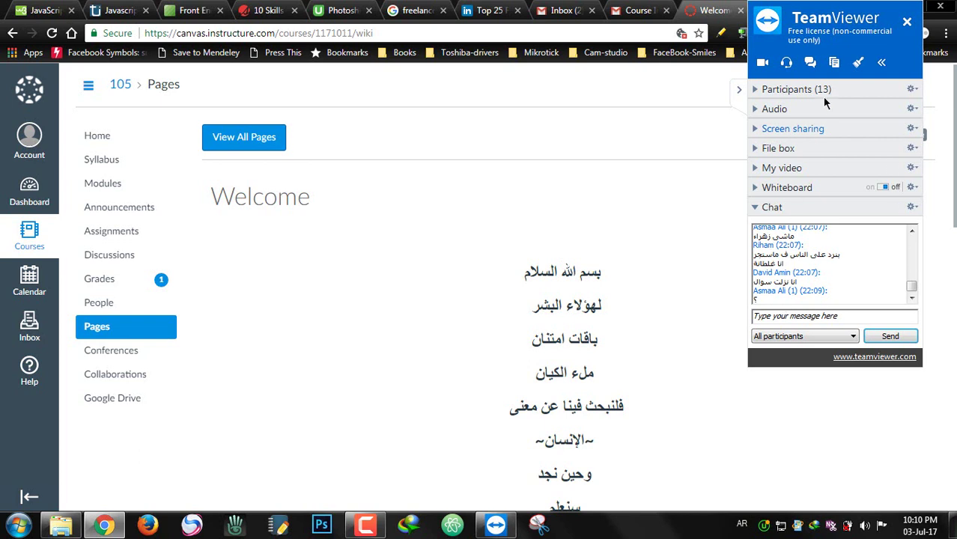
Check the My video section of the TeamViewer meeting panel and bring back the chat
{"action": "left_click", "coordinate": [755, 167]}
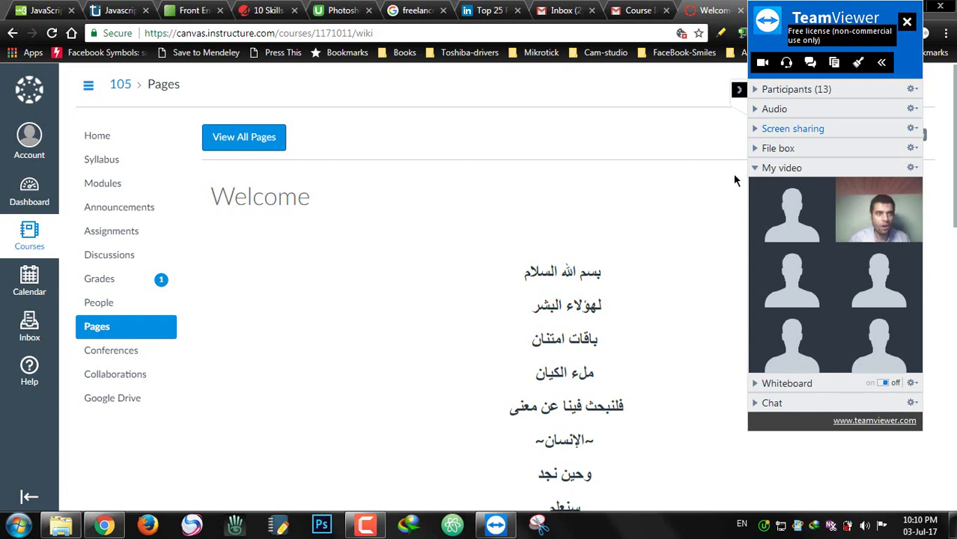
{"action": "left_click", "coordinate": [755, 167]}
{"action": "left_click", "coordinate": [756, 208]}
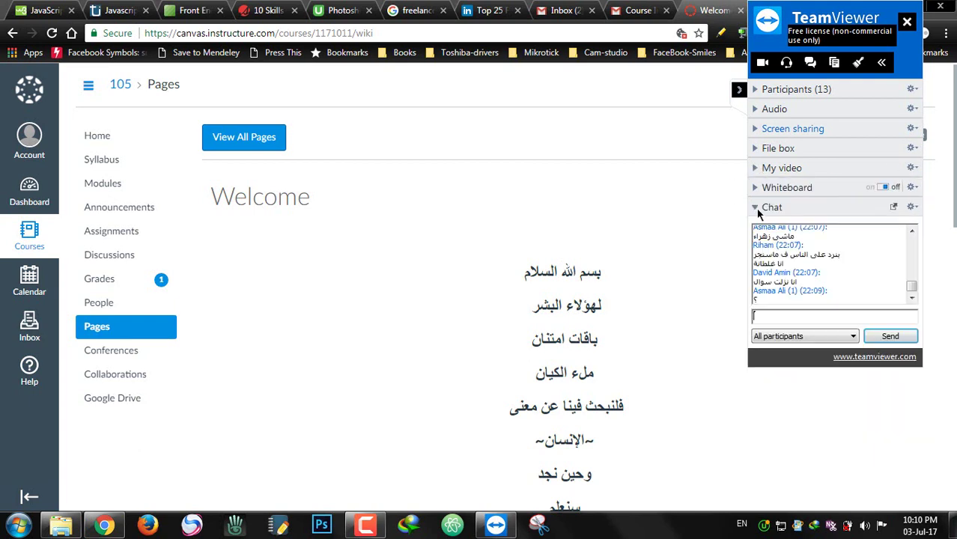
List all the course's pages, and open "#01: What is JavaScript? Discussion" from the course modules
{"action": "left_click", "coordinate": [253, 142]}
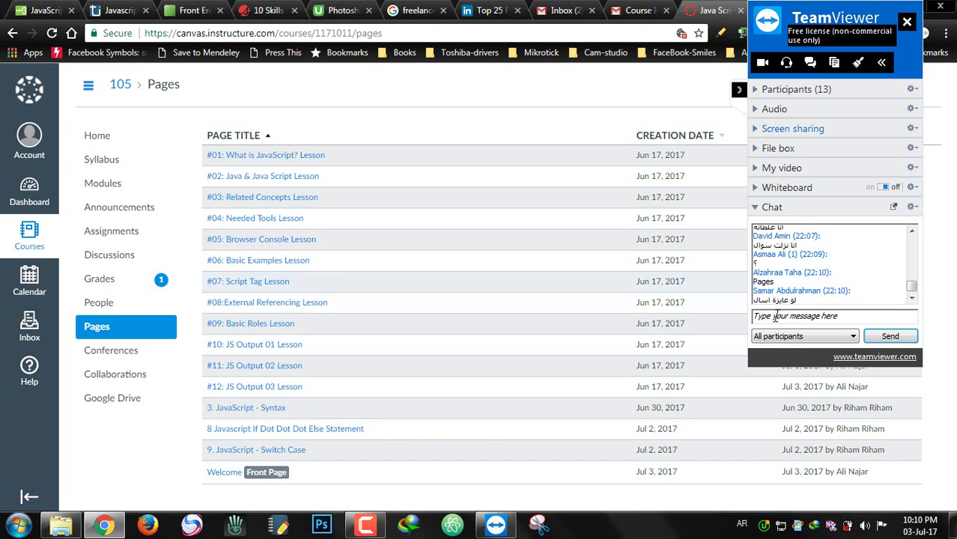
{"action": "left_click", "coordinate": [110, 187]}
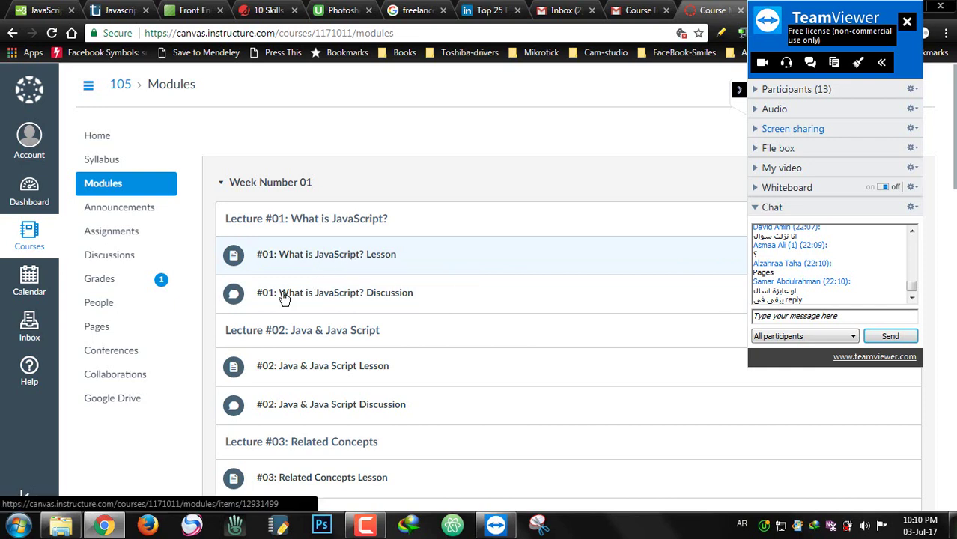
{"action": "left_click", "coordinate": [363, 301]}
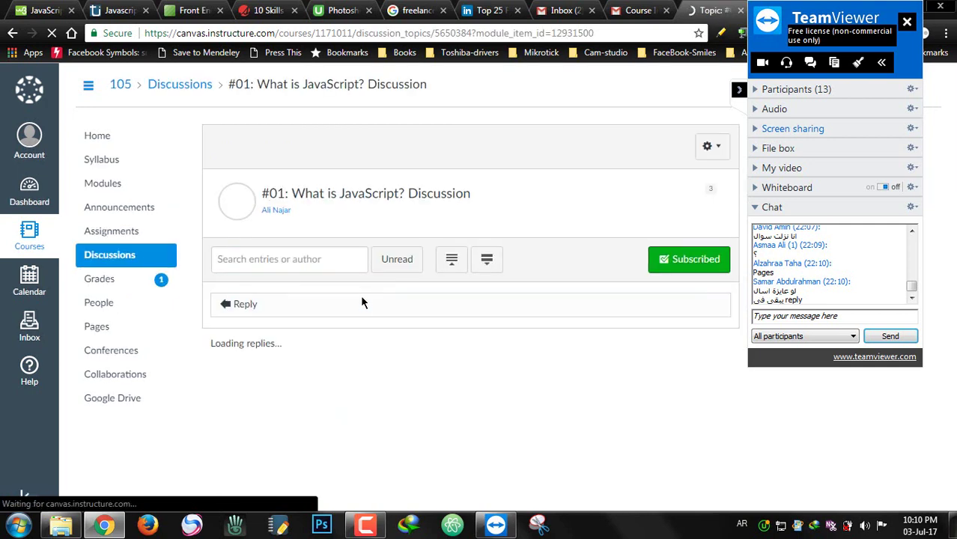
Start a new reply to the discussion topic with the draft text "معنى ايه جافا س"
{"action": "left_click", "coordinate": [307, 308]}
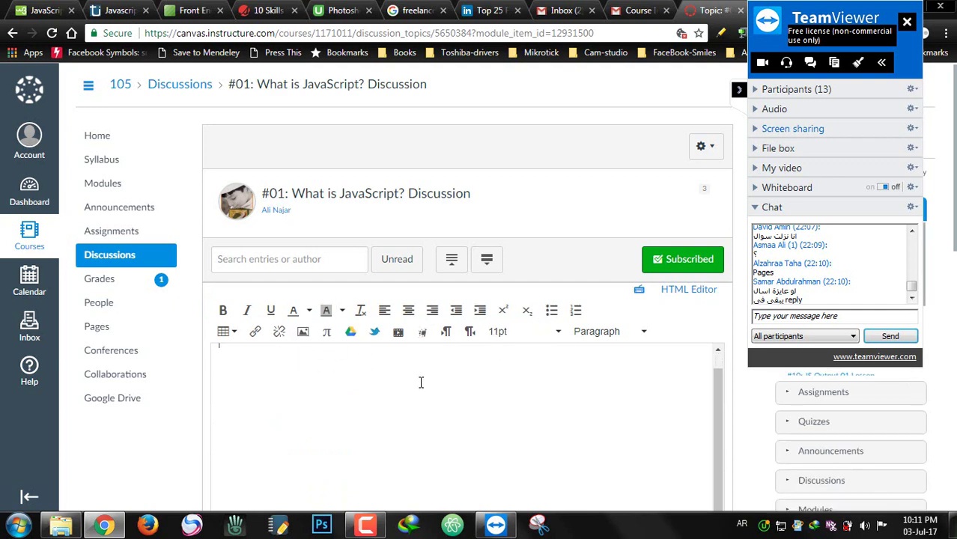
{"action": "scroll", "coordinate": [421, 382], "scroll_direction": "down", "scroll_amount": 3}
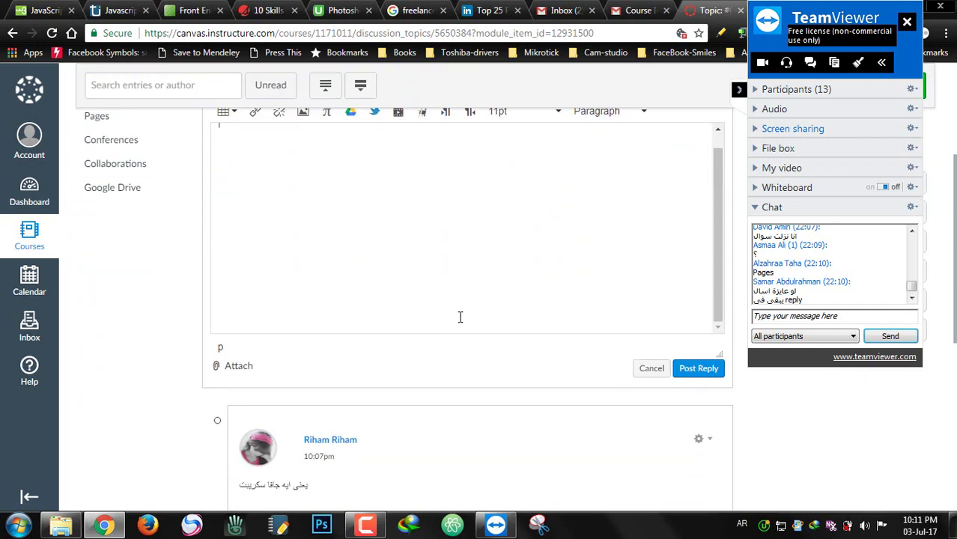
{"action": "scroll", "coordinate": [341, 243], "scroll_direction": "up", "scroll_amount": 1}
{"action": "type", "text": "نى"}
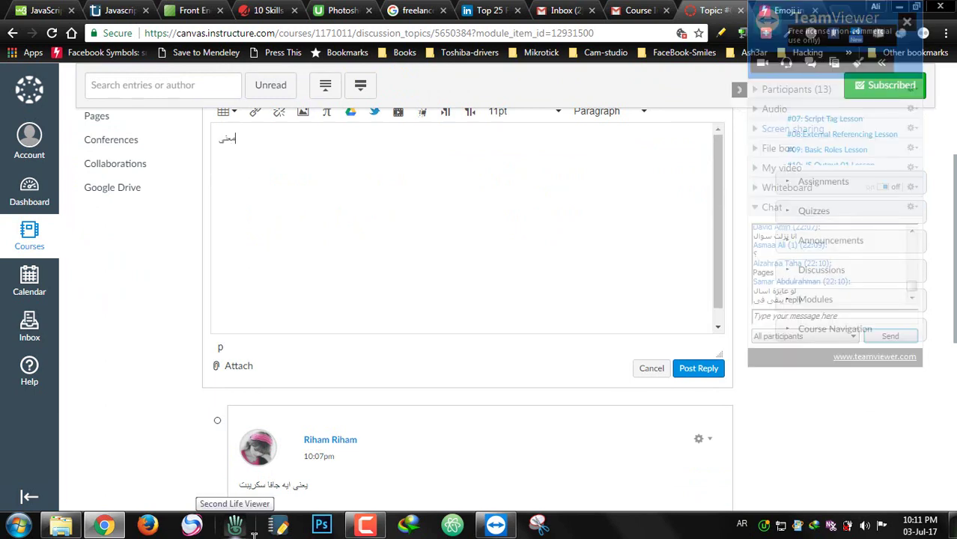
{"action": "type", "text": " ايه جا"}
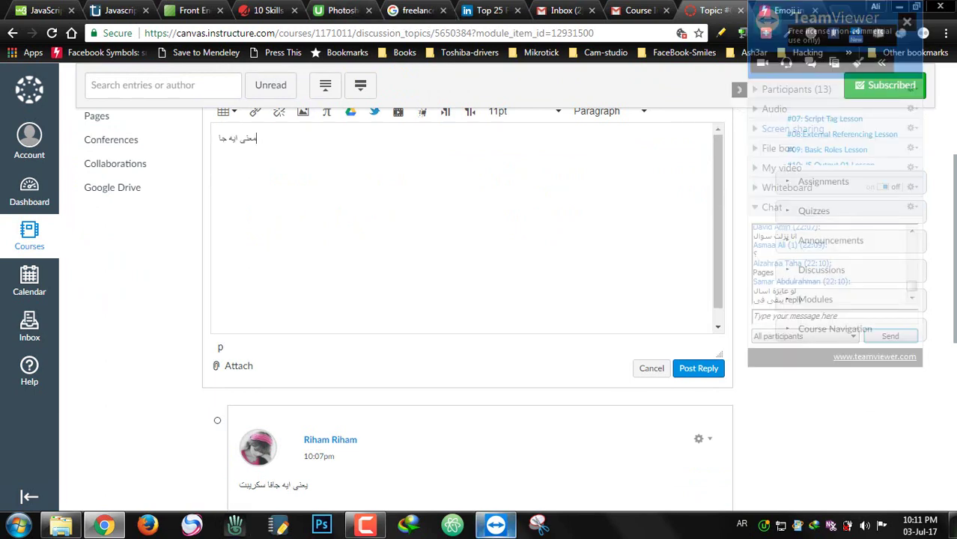
{"action": "type", "text": "فا س"}
Erase the draft question from the reply editor
{"action": "key", "text": "BackSpace"}
{"action": "key", "text": "BackSpace"}
{"action": "key", "text": "BackSpace"}
{"action": "key", "text": "BackSpace"}
{"action": "key", "text": "BackSpace"}
{"action": "key", "text": "BackSpace"}
{"action": "key", "text": "BackSpace"}
{"action": "key", "text": "BackSpace"}
{"action": "key", "text": "BackSpace"}
{"action": "key", "text": "BackSpace"}
{"action": "key", "text": "BackSpace"}
{"action": "key", "text": "BackSpace"}
{"action": "key", "text": "BackSpace"}
{"action": "key", "text": "BackSpace"}
{"action": "key", "text": "BackSpace"}
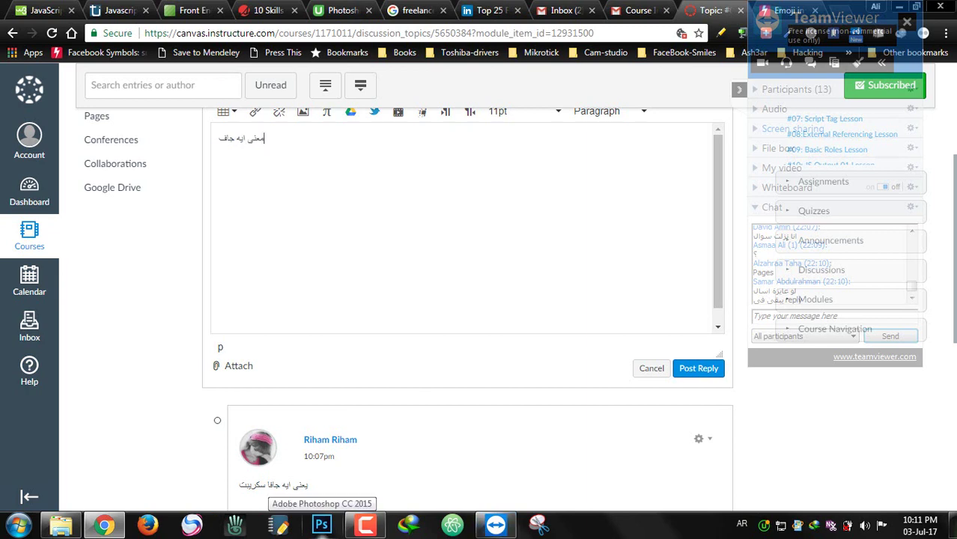
Write the question "هيا جافا دي هيا جاتفا سكريبت؟" in the discussion reply
{"action": "type", "text": "ا"}
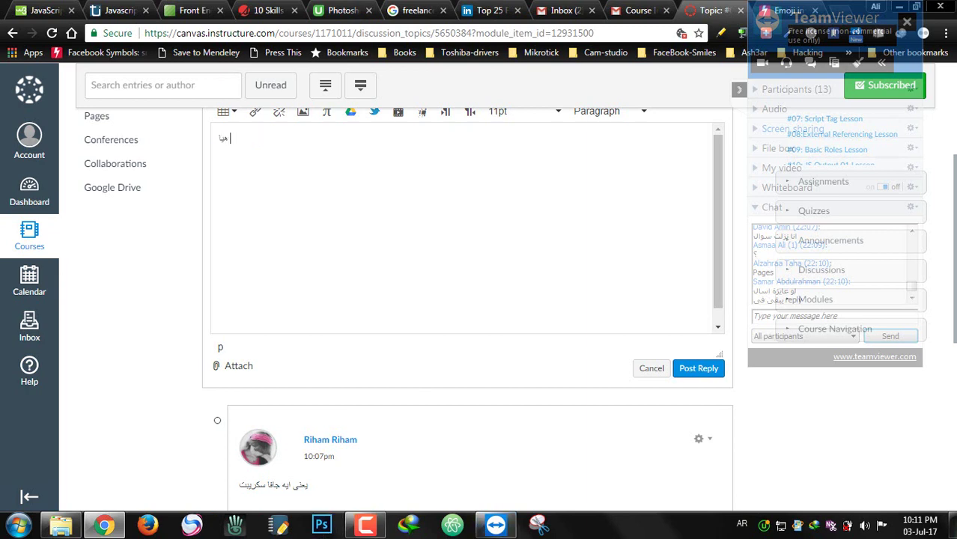
{"action": "type", "text": "ها جافا دي هيا جافا س"}
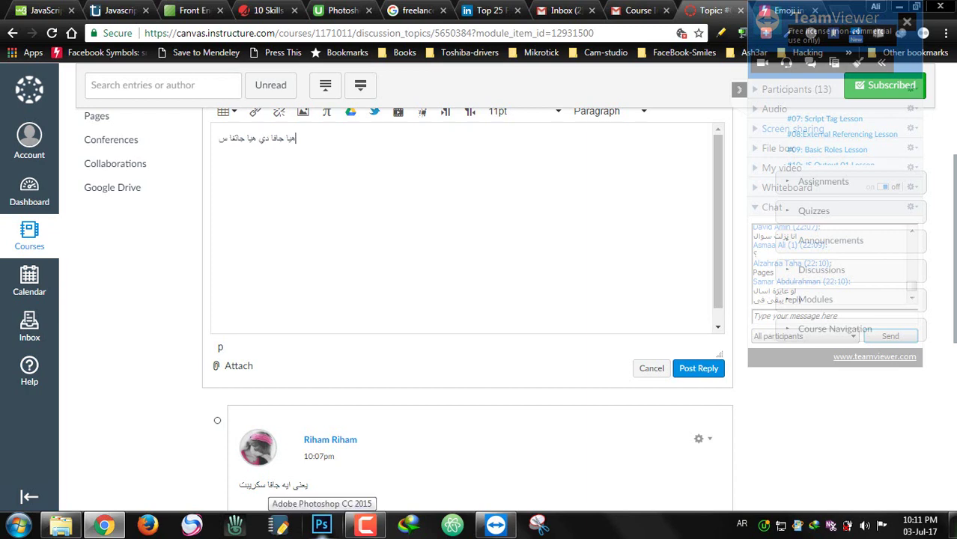
{"action": "type", "text": "كريبت"}
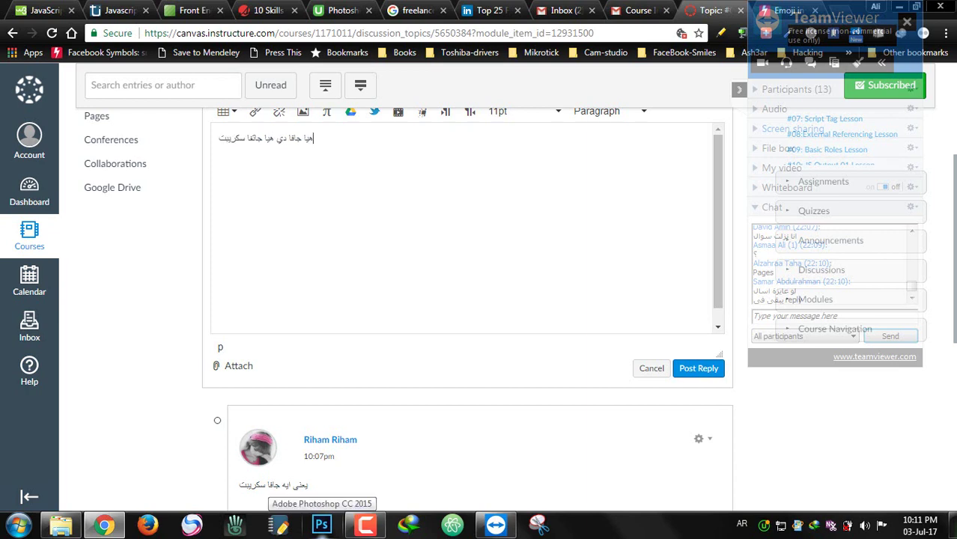
{"action": "type", "text": "؟"}
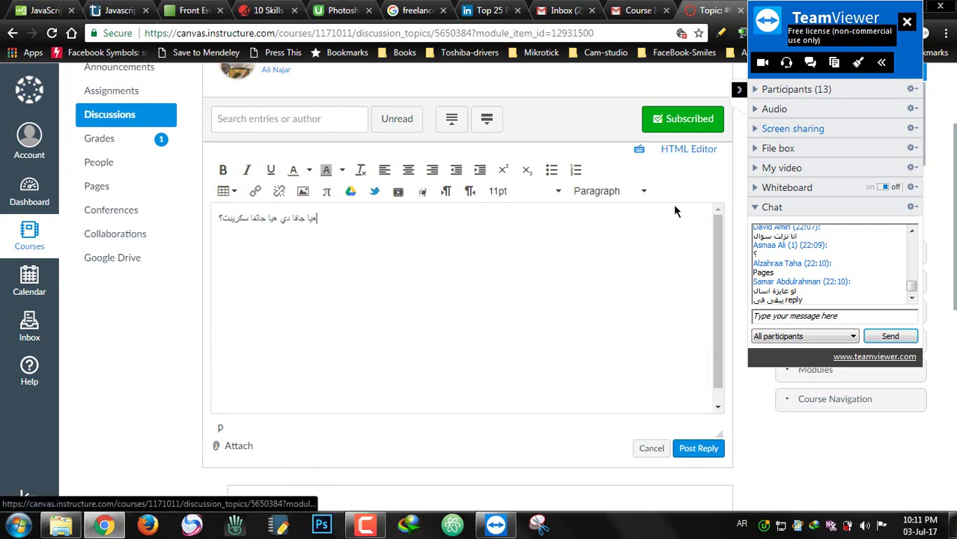
Format the whole question as bold, centred 18pt text and post the reply
{"action": "left_click_drag", "start_coordinate": [316, 217], "coordinate": [230, 188]}
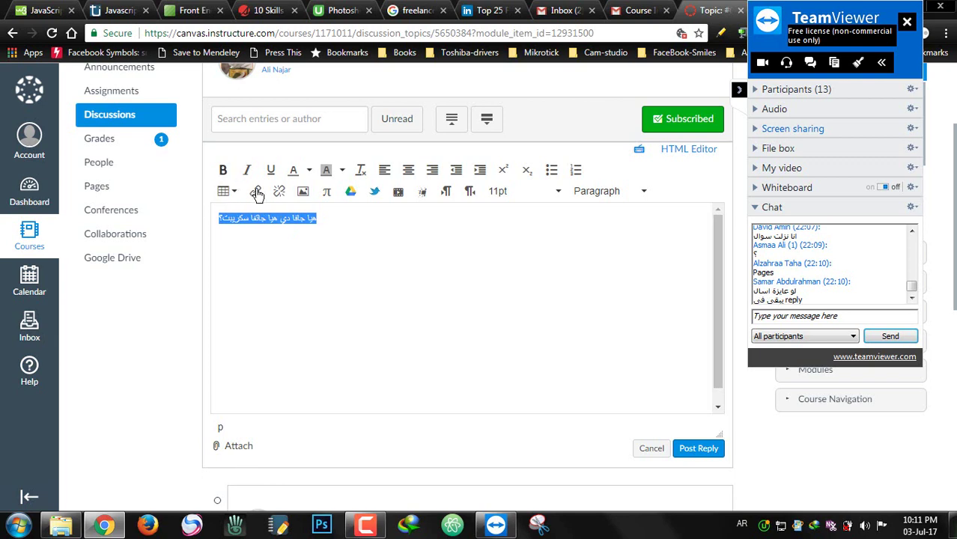
{"action": "key", "text": "ctrl+b"}
{"action": "left_click", "coordinate": [408, 169]}
{"action": "left_click", "coordinate": [500, 192]}
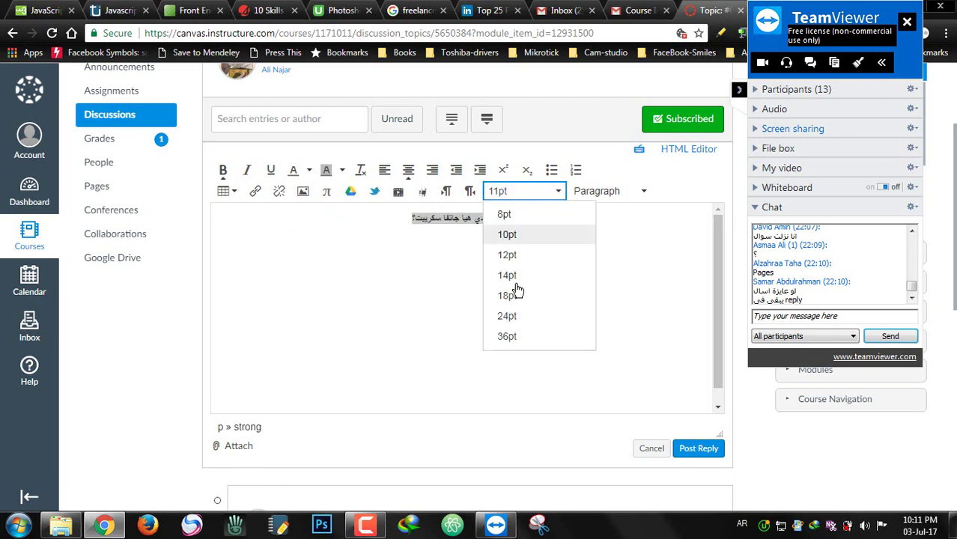
{"action": "left_click", "coordinate": [514, 300]}
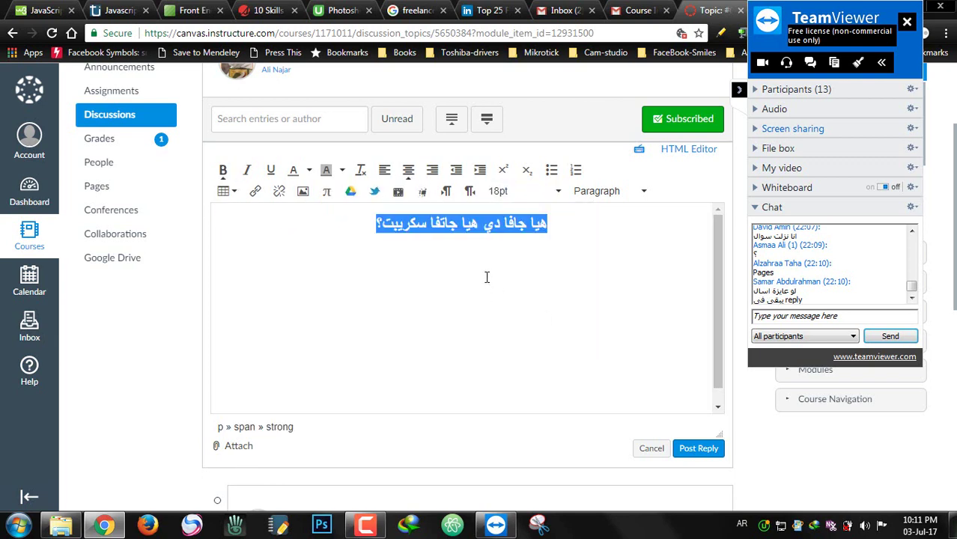
{"action": "left_click", "coordinate": [698, 448]}
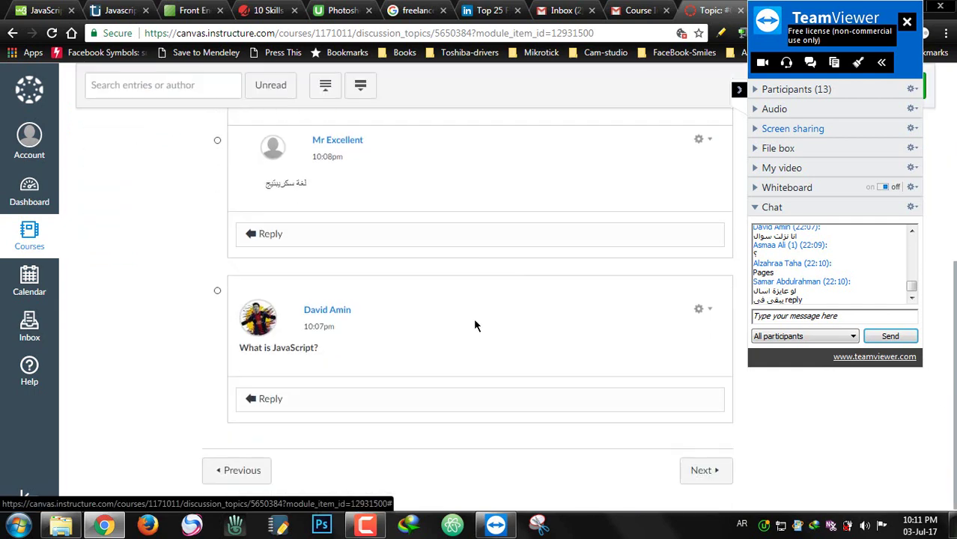
Review the posted question and open a reply editor under the "What is JavaScript?" entry
{"action": "scroll", "coordinate": [474, 320], "scroll_direction": "up", "scroll_amount": 4}
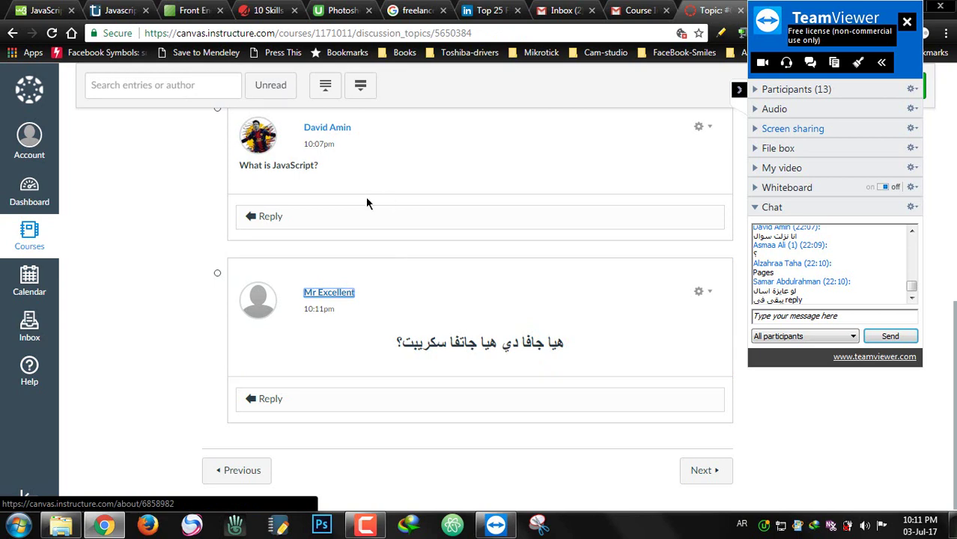
{"action": "scroll", "coordinate": [367, 201], "scroll_direction": "up", "scroll_amount": 1}
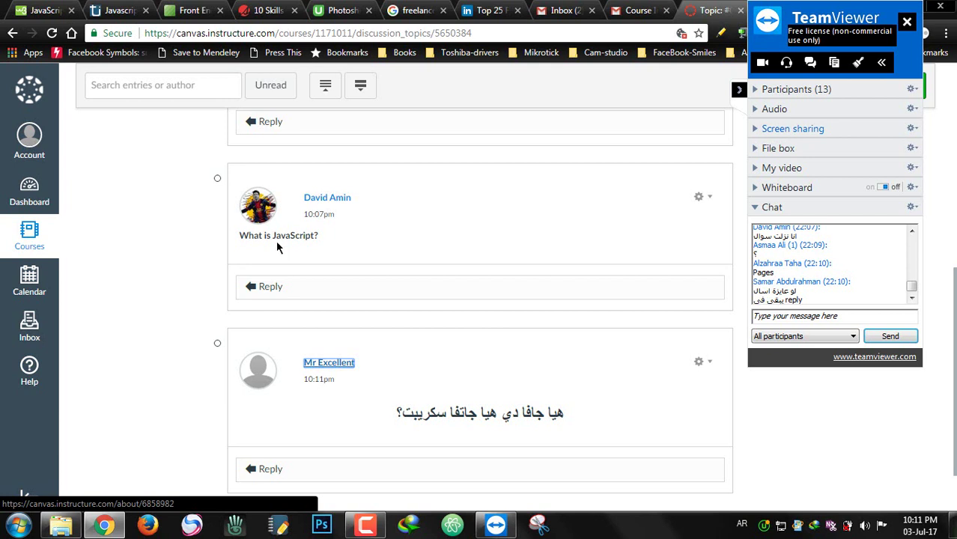
{"action": "left_click", "coordinate": [288, 283]}
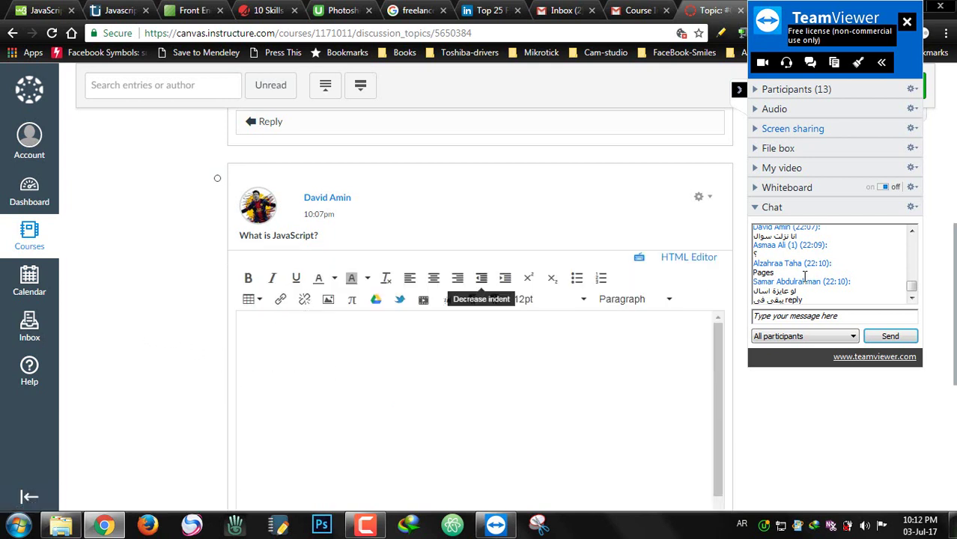
{"action": "left_click", "coordinate": [808, 316]}
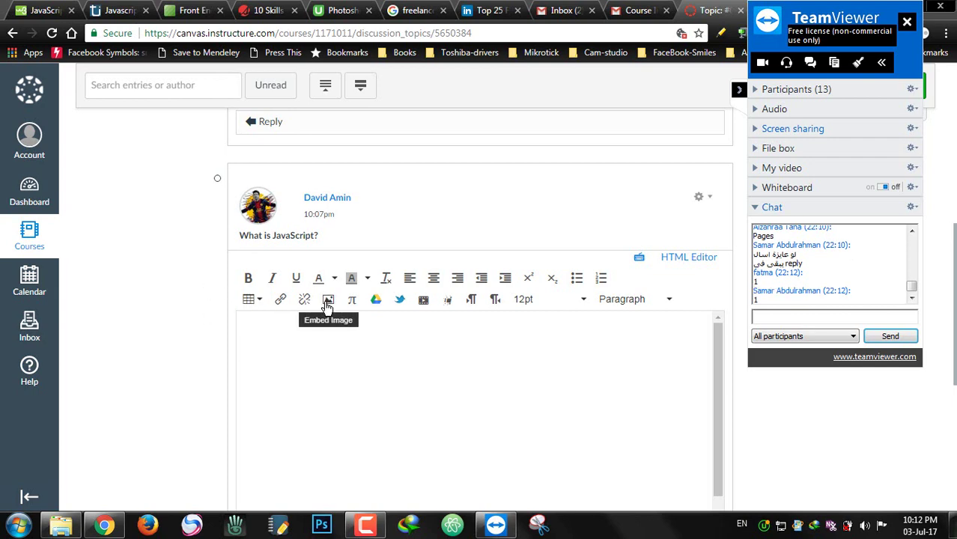
{"action": "scroll", "coordinate": [177, 208], "scroll_direction": "up", "scroll_amount": 5}
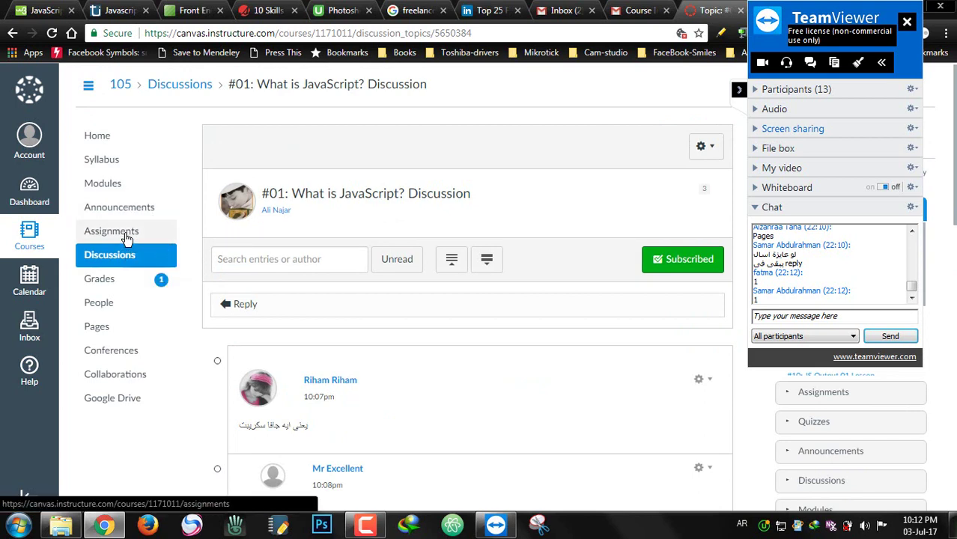
Check the course grades and view the submission details of "#02: Java & Java Script" with the TeamViewer panel collapsed
{"action": "left_click", "coordinate": [106, 279]}
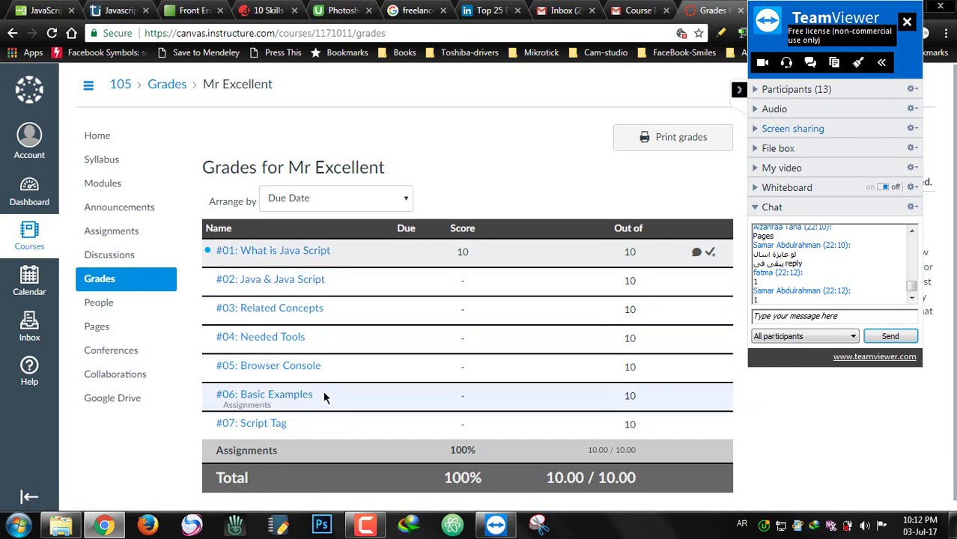
{"action": "scroll", "coordinate": [318, 393], "scroll_direction": "down", "scroll_amount": 1}
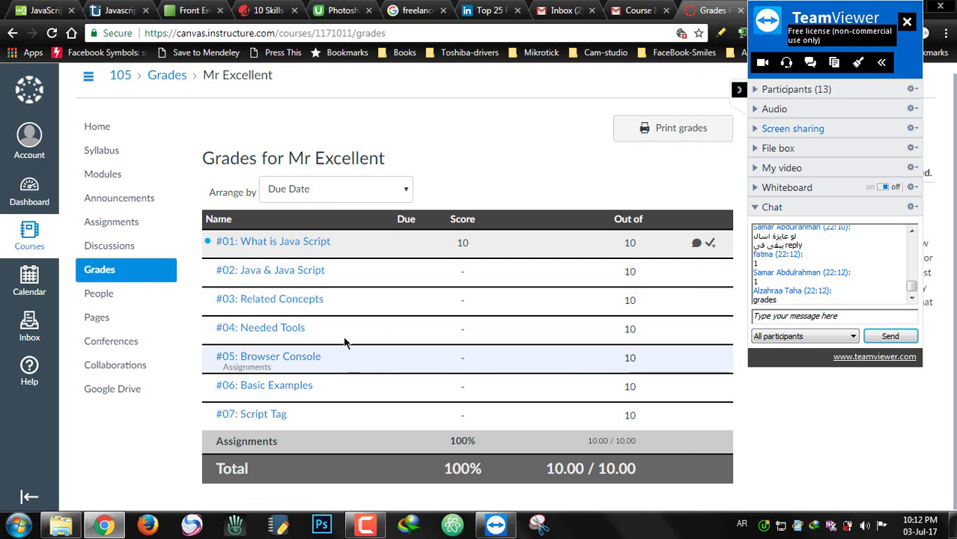
{"action": "left_click", "coordinate": [275, 276]}
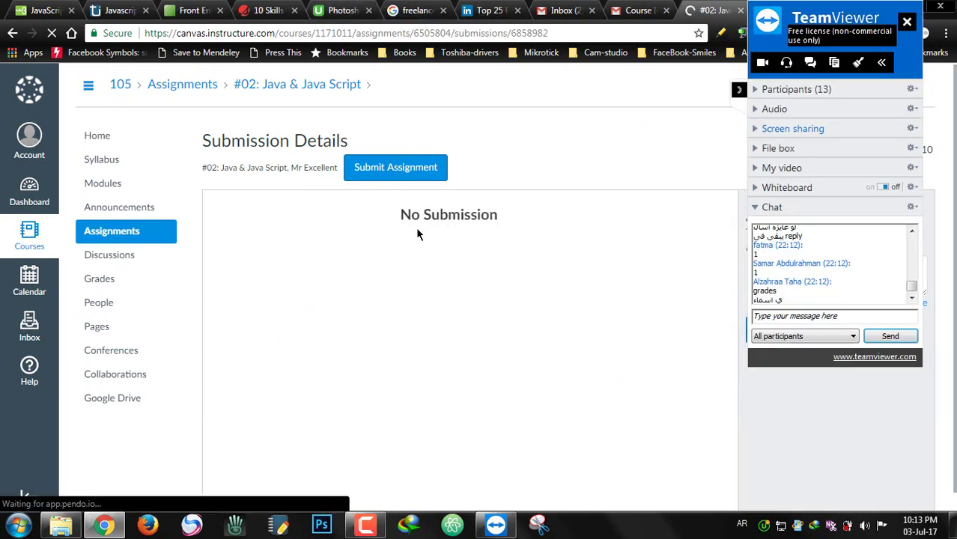
{"action": "left_click", "coordinate": [741, 90]}
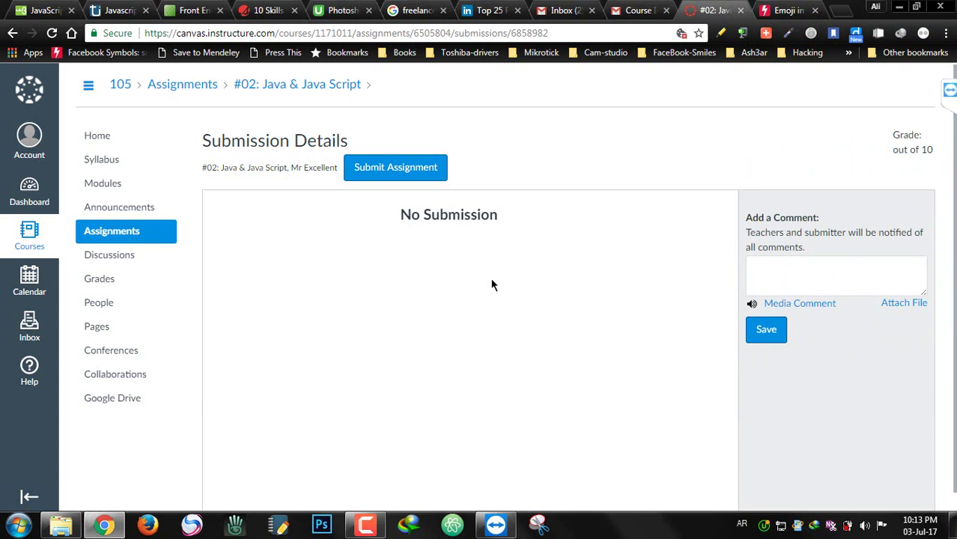
{"action": "scroll", "coordinate": [492, 284], "scroll_direction": "down", "scroll_amount": 1}
{"action": "scroll", "coordinate": [492, 285], "scroll_direction": "up", "scroll_amount": 1}
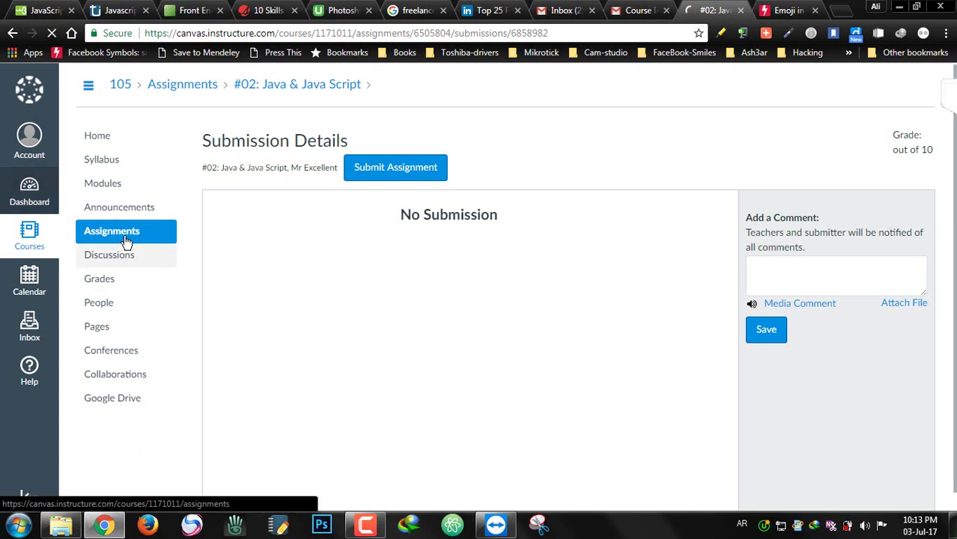
Open "#02: Java & Java Script" from the course assignments list and bring back the TeamViewer meeting panel
{"action": "left_click", "coordinate": [122, 239]}
{"action": "left_click", "coordinate": [498, 528]}
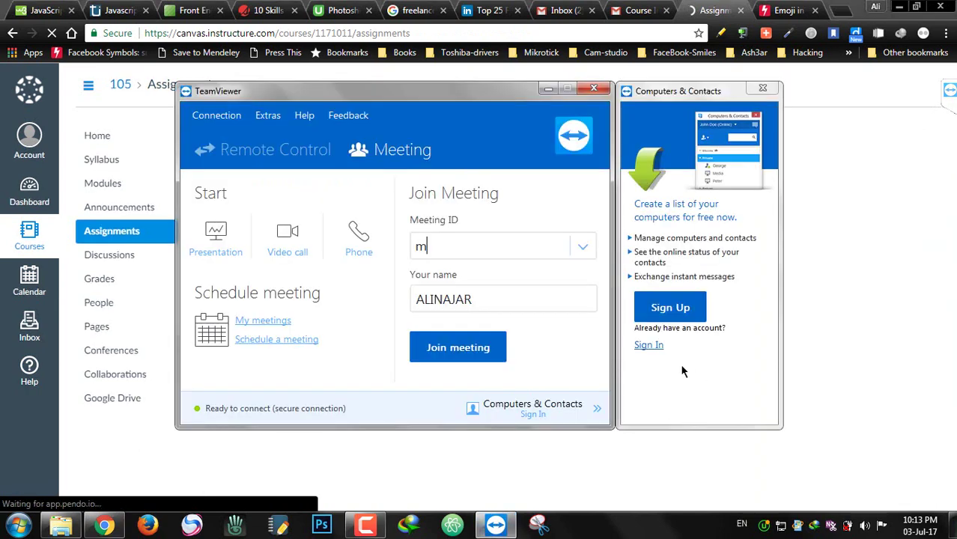
{"action": "left_click", "coordinate": [496, 526]}
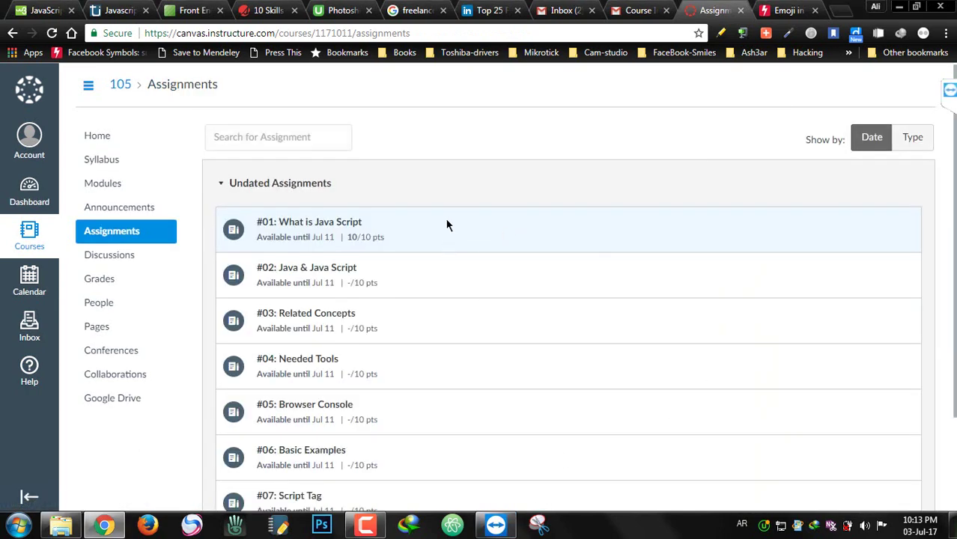
{"action": "left_click", "coordinate": [306, 274]}
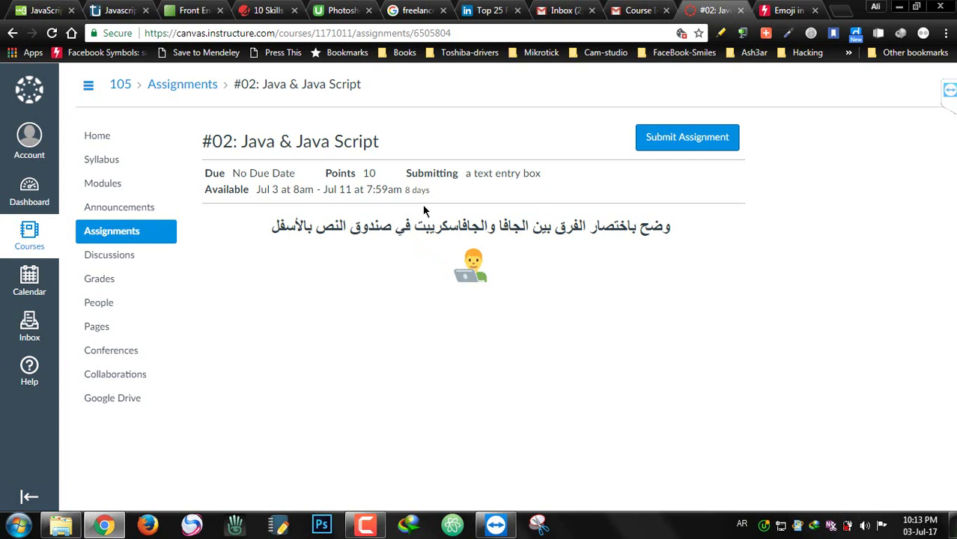
{"action": "left_click", "coordinate": [503, 524]}
{"action": "left_click", "coordinate": [497, 524]}
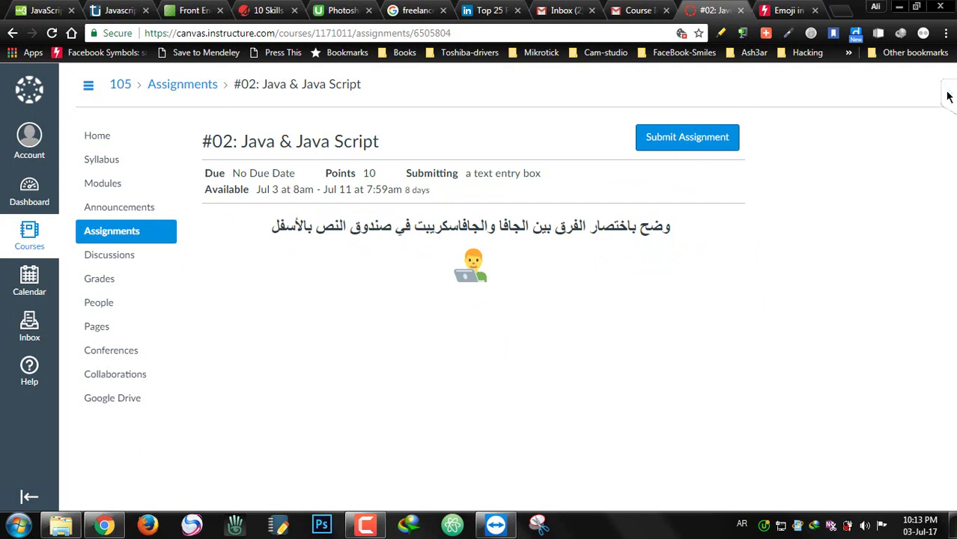
{"action": "left_click", "coordinate": [948, 91]}
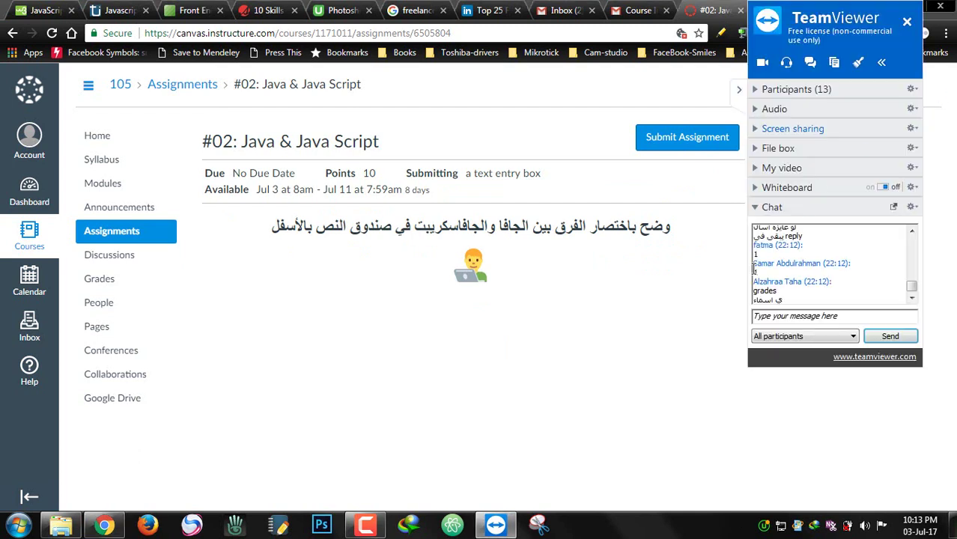
Start a submission for the assignment and look over its text entry editor, comments box and instructions
{"action": "left_click", "coordinate": [603, 136]}
{"action": "left_click", "coordinate": [692, 147]}
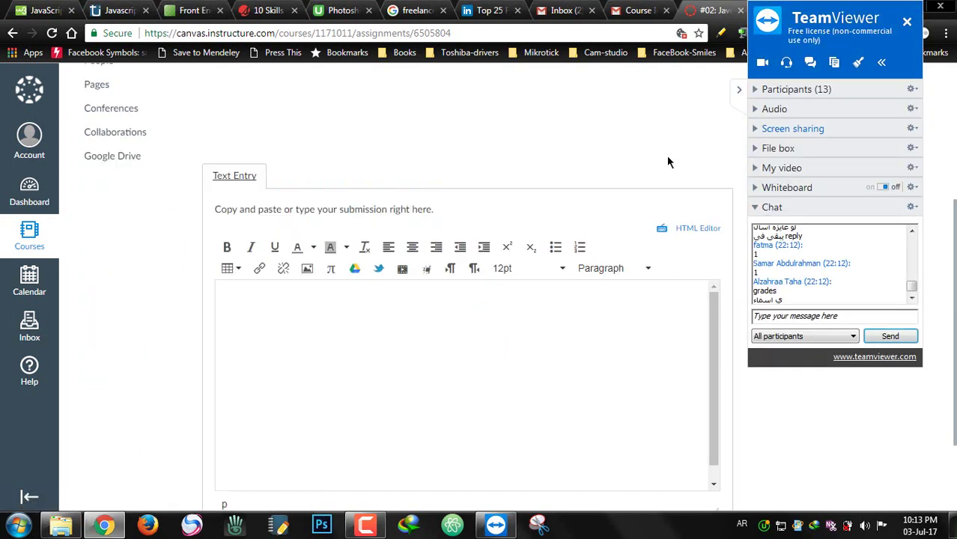
{"action": "left_click", "coordinate": [433, 335]}
{"action": "scroll", "coordinate": [385, 345], "scroll_direction": "down", "scroll_amount": 3}
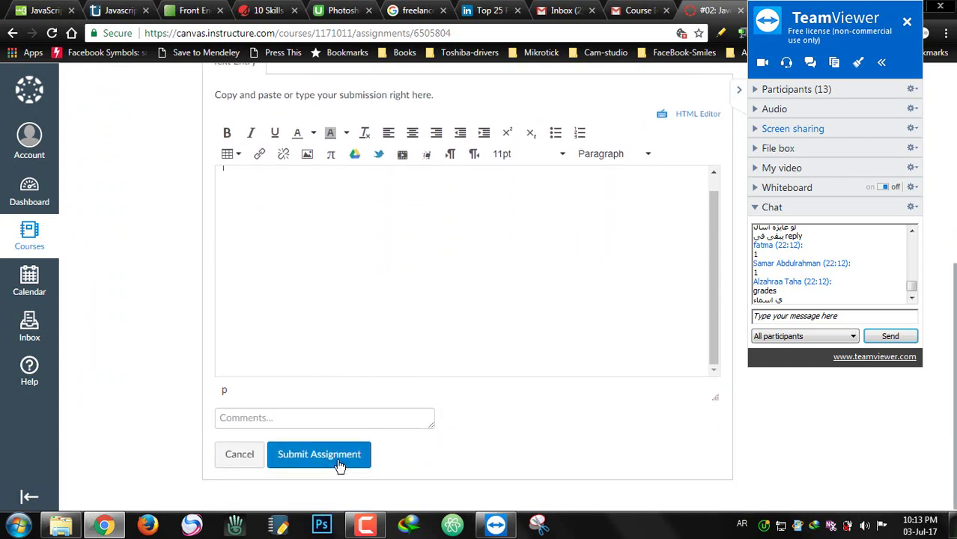
{"action": "left_click", "coordinate": [334, 421]}
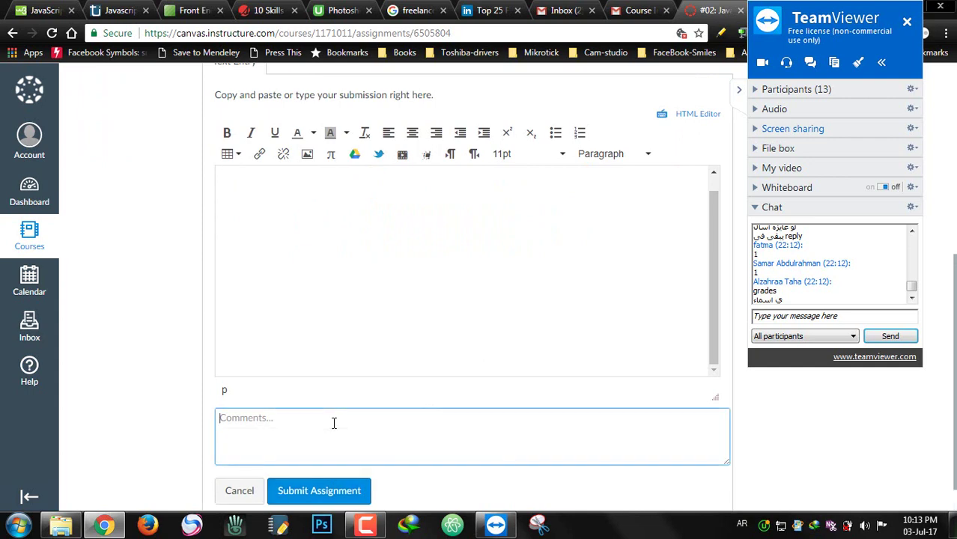
{"action": "scroll", "coordinate": [334, 423], "scroll_direction": "up", "scroll_amount": 2}
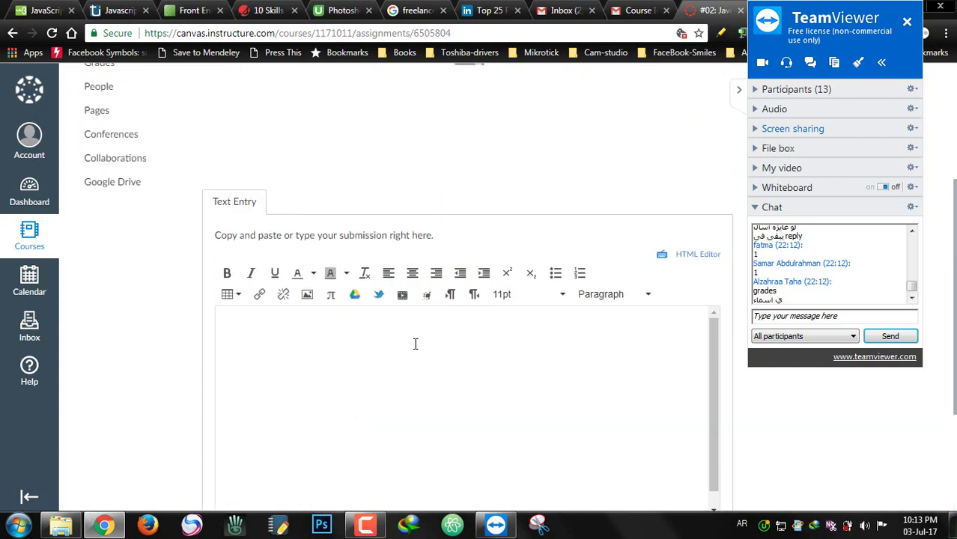
{"action": "scroll", "coordinate": [372, 312], "scroll_direction": "up", "scroll_amount": 3}
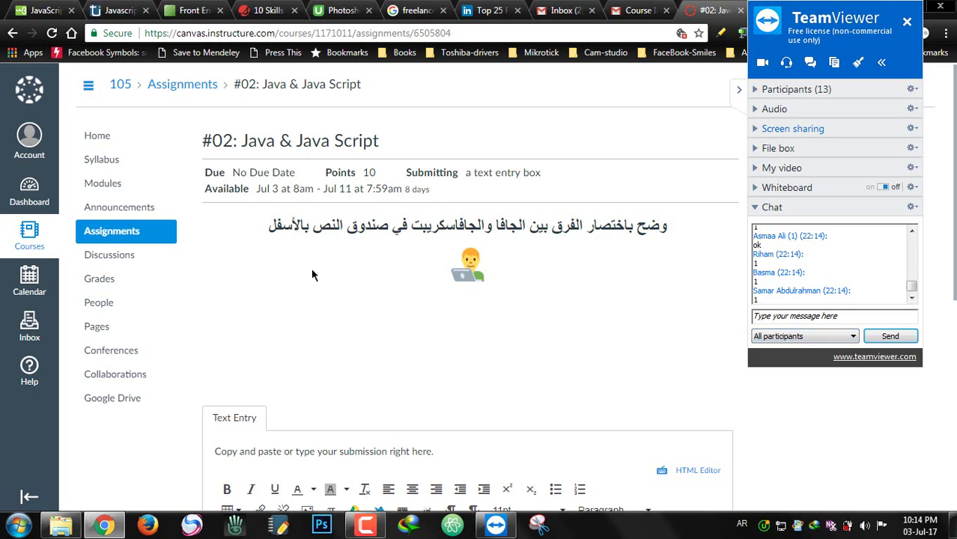
Return to the assignments list, and view the course grades page with its summary uncovered by the TeamViewer panel
{"action": "left_click", "coordinate": [112, 236]}
{"action": "left_click", "coordinate": [537, 115]}
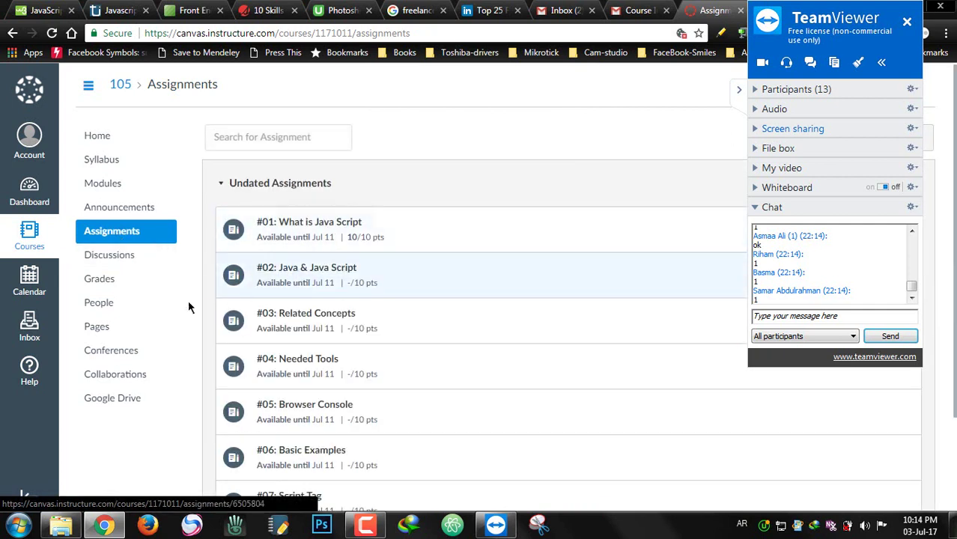
{"action": "left_click", "coordinate": [113, 285]}
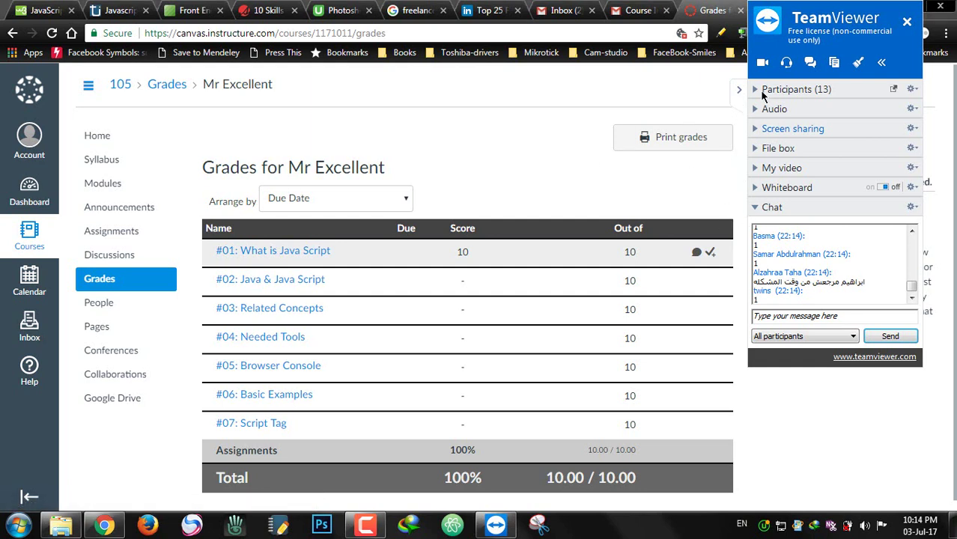
{"action": "left_click", "coordinate": [739, 90]}
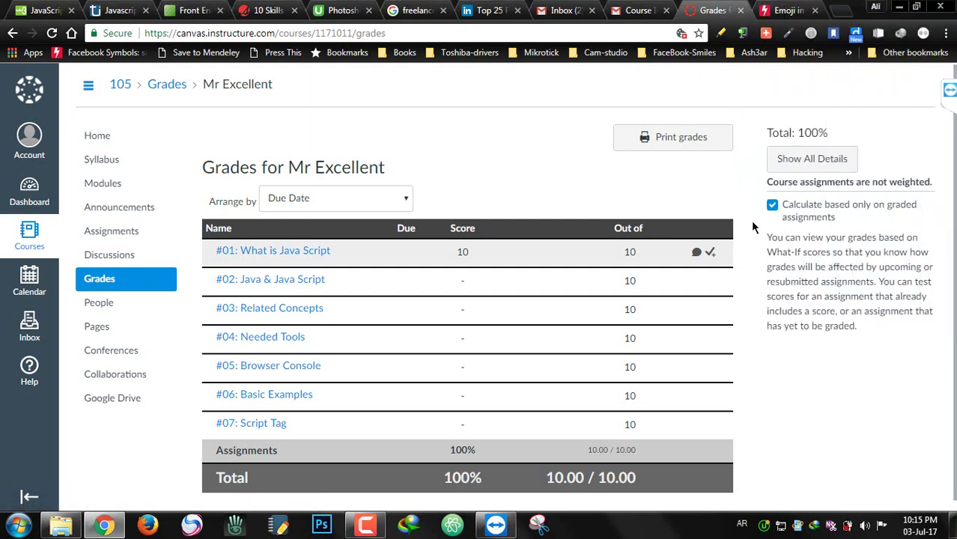
{"action": "left_click", "coordinate": [950, 92]}
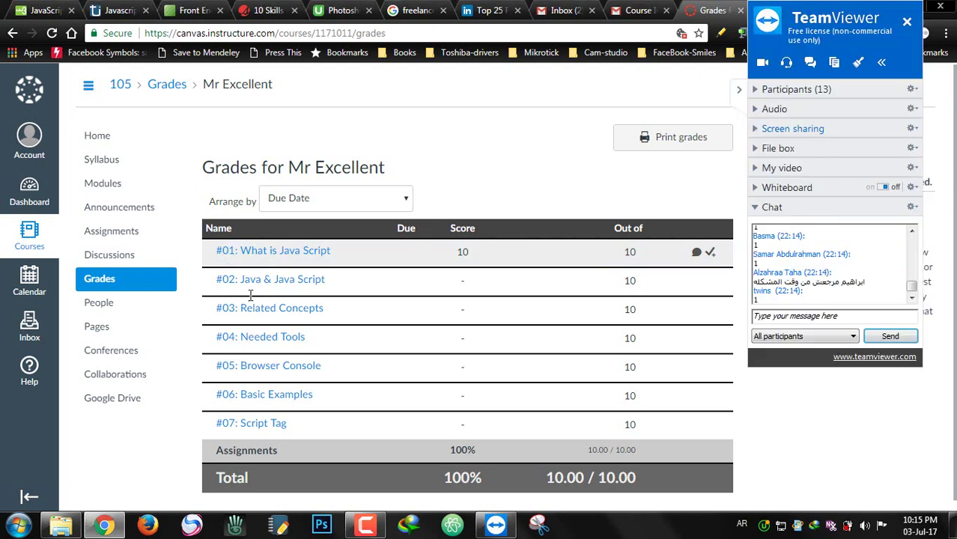
Open the course's People list and look through its members and their roles
{"action": "left_click", "coordinate": [116, 307]}
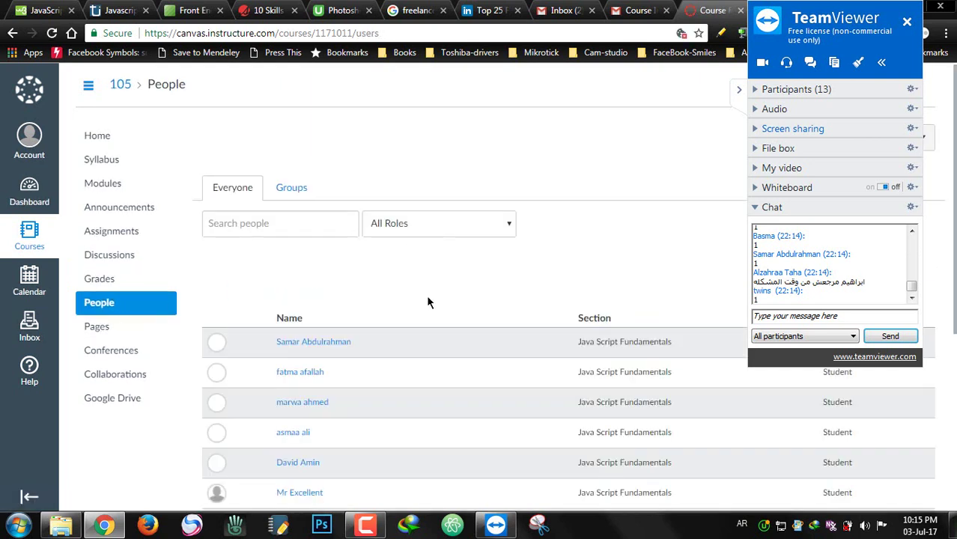
{"action": "scroll", "coordinate": [426, 296], "scroll_direction": "down", "scroll_amount": 1}
{"action": "scroll", "coordinate": [385, 303], "scroll_direction": "down", "scroll_amount": 3}
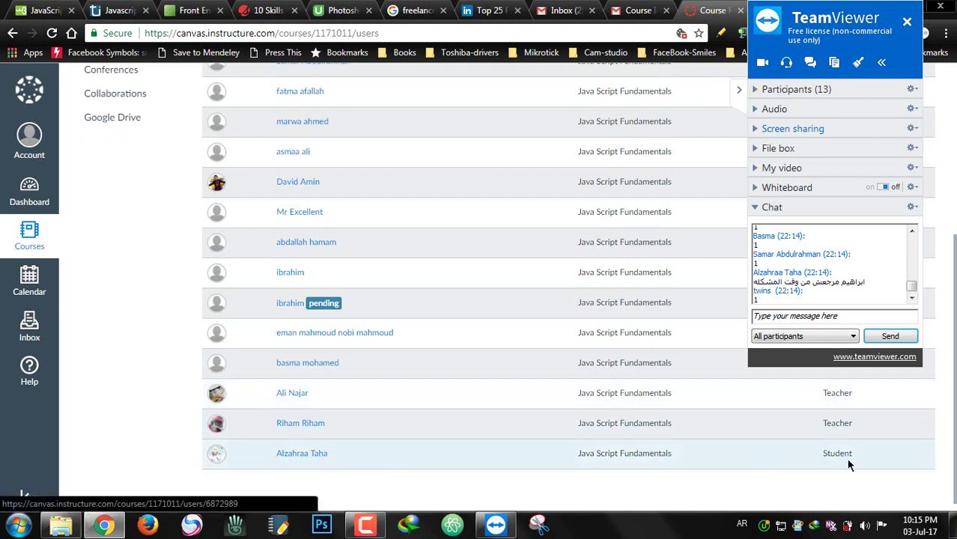
{"action": "scroll", "coordinate": [840, 458], "scroll_direction": "up", "scroll_amount": 4}
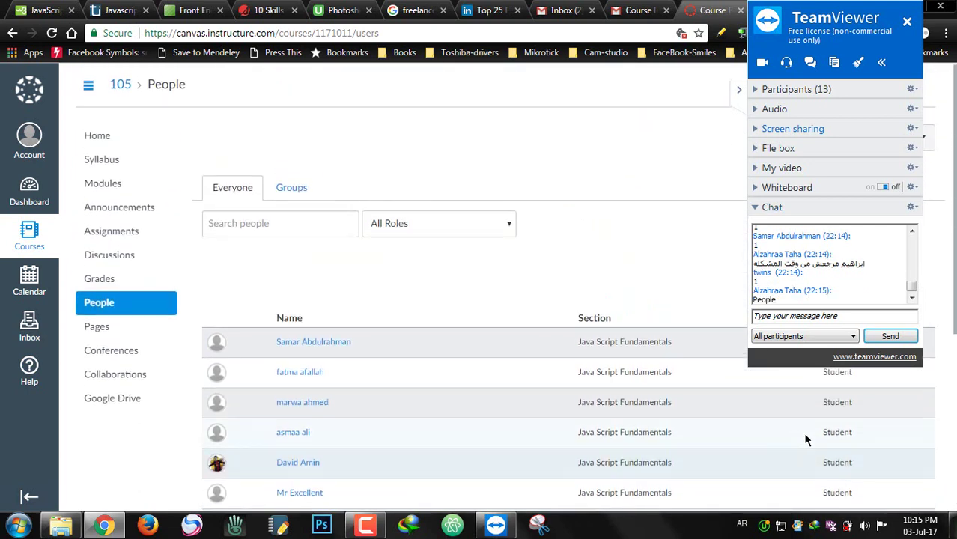
View the course's Groups list under People and return to the list of everyone
{"action": "left_click", "coordinate": [801, 318]}
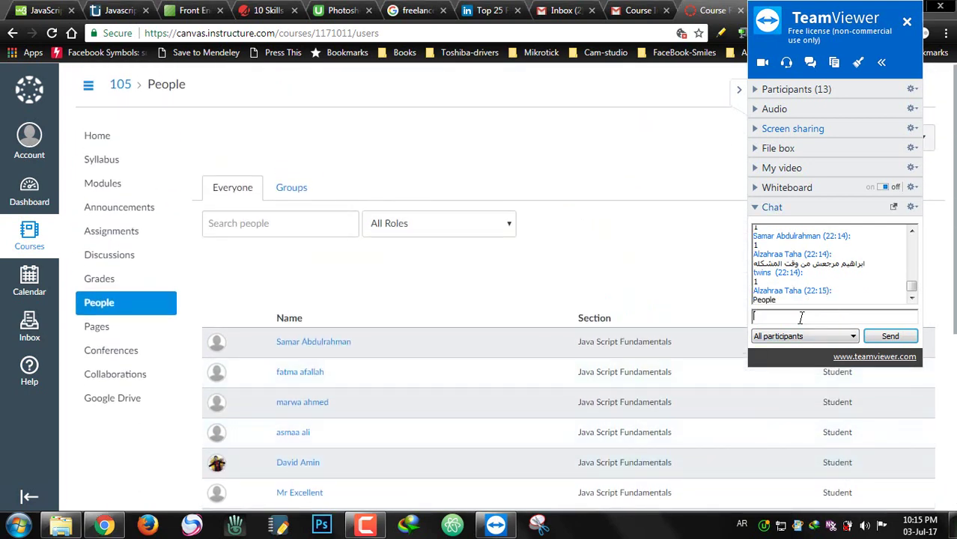
{"action": "key", "text": "alt+shift"}
{"action": "left_click", "coordinate": [294, 189]}
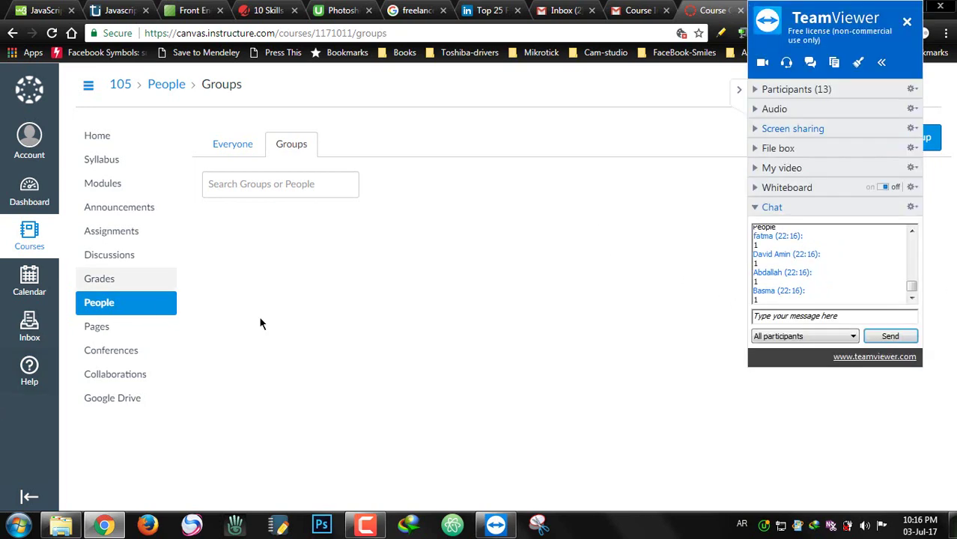
{"action": "left_click", "coordinate": [785, 316]}
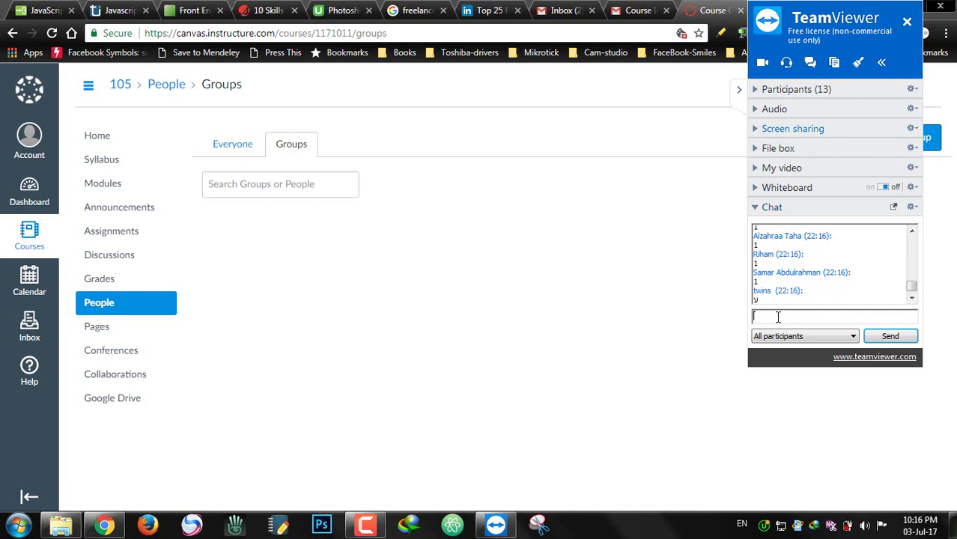
{"action": "left_click", "coordinate": [245, 150]}
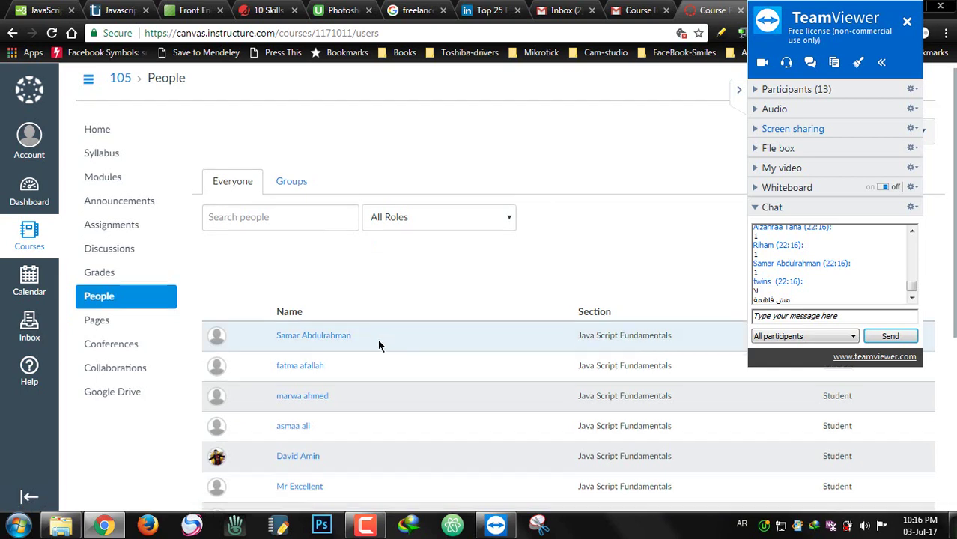
Look through the full members list for the pending entry, sections and roles, with the TeamViewer panel collapsed
{"action": "scroll", "coordinate": [377, 341], "scroll_direction": "down", "scroll_amount": 3}
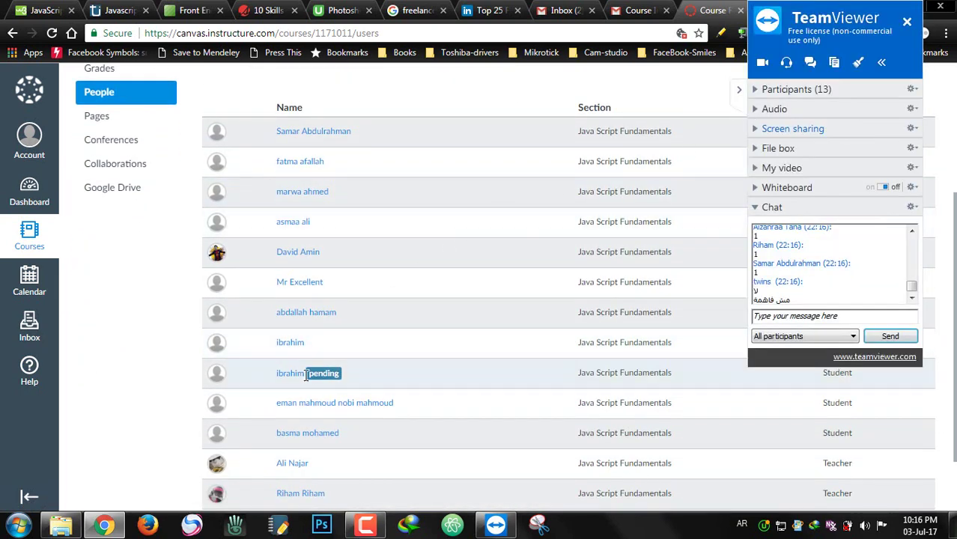
{"action": "left_click_drag", "start_coordinate": [342, 374], "coordinate": [306, 377]}
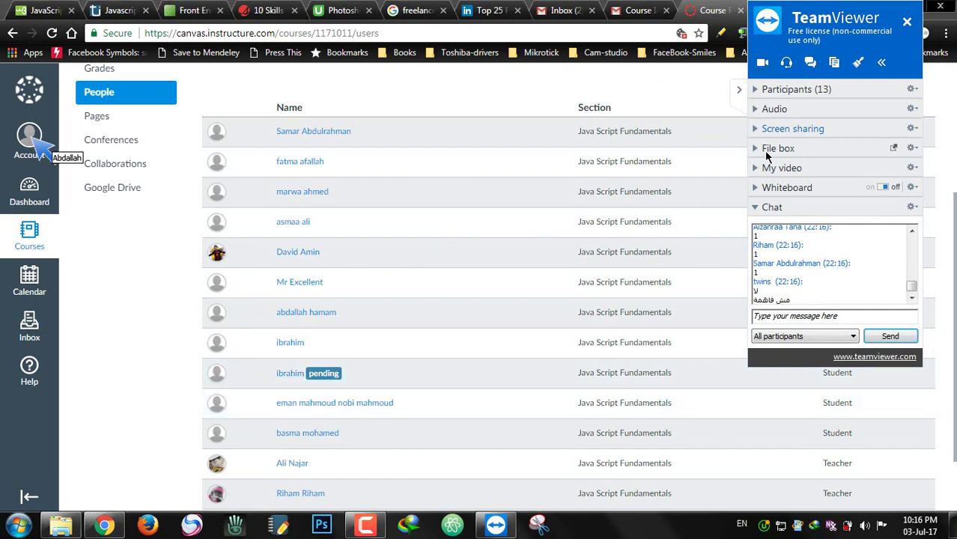
{"action": "left_click", "coordinate": [739, 91]}
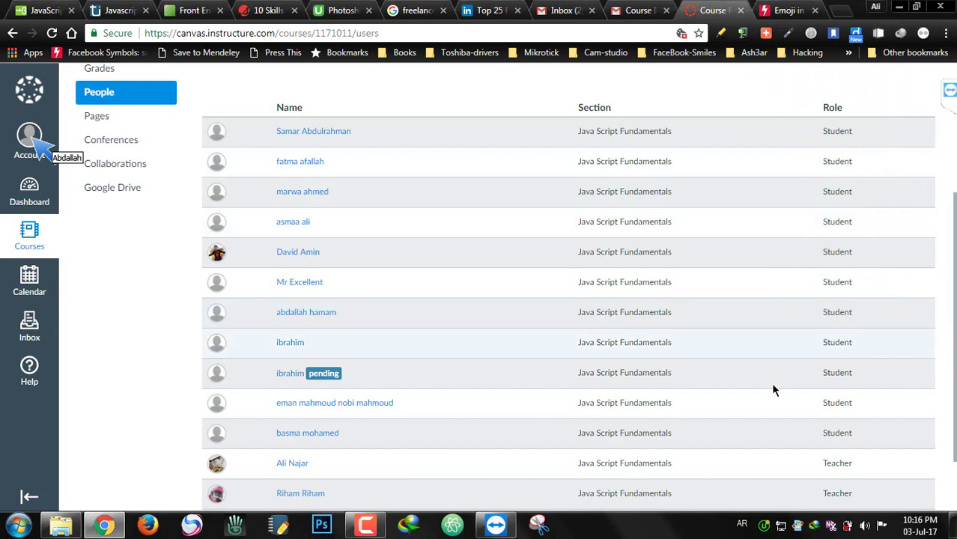
{"action": "scroll", "coordinate": [770, 382], "scroll_direction": "down", "scroll_amount": 2}
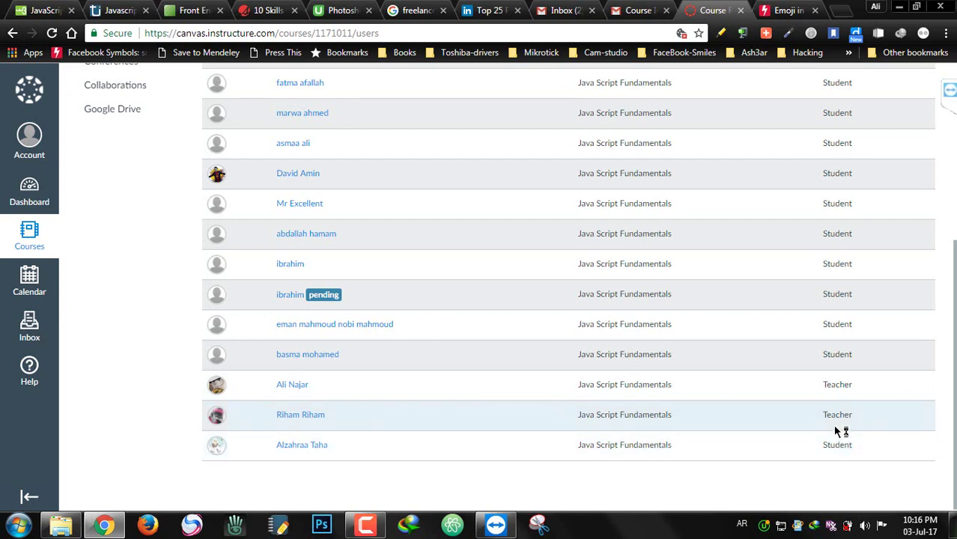
{"action": "scroll", "coordinate": [838, 375], "scroll_direction": "up", "scroll_amount": 2}
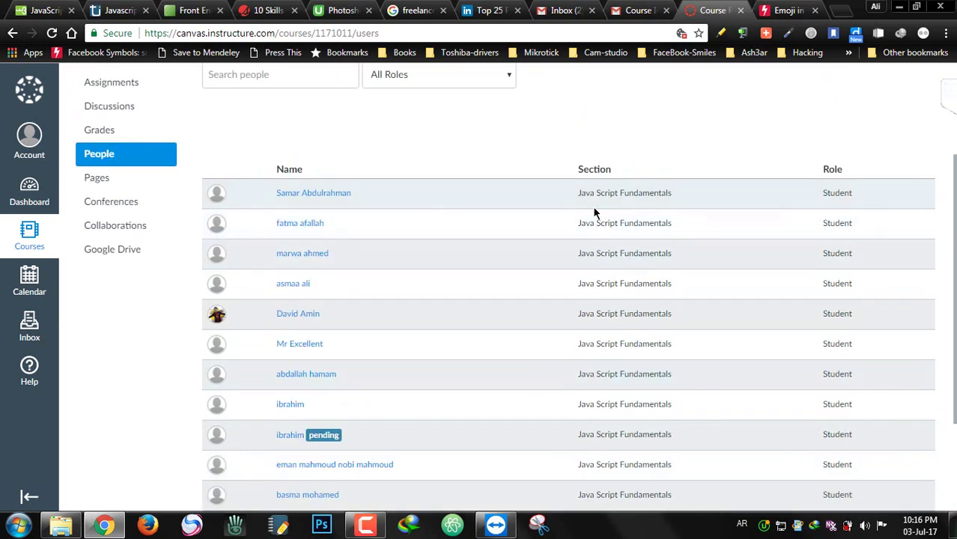
{"action": "left_click_drag", "start_coordinate": [574, 194], "coordinate": [678, 196]}
{"action": "left_click", "coordinate": [645, 200]}
{"action": "scroll", "coordinate": [599, 240], "scroll_direction": "up", "scroll_amount": 1}
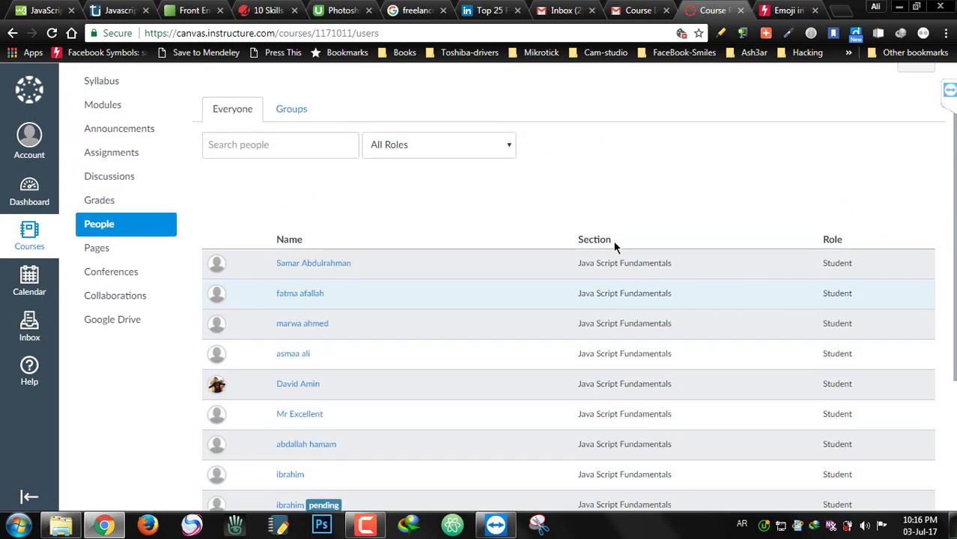
{"action": "scroll", "coordinate": [587, 318], "scroll_direction": "down", "scroll_amount": 3}
{"action": "scroll", "coordinate": [591, 318], "scroll_direction": "up", "scroll_amount": 3}
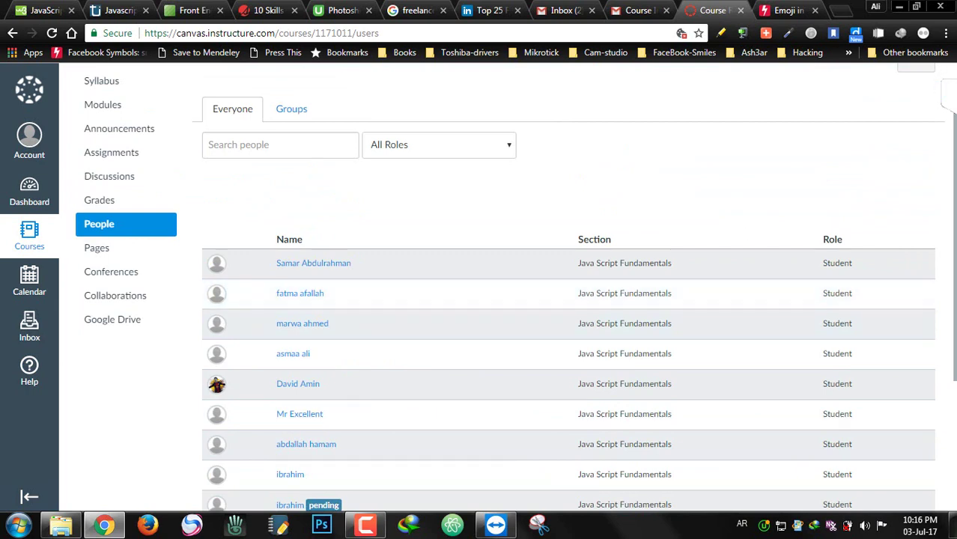
Bring back the TeamViewer meeting panel and send the chat message "people" to all participants
{"action": "left_click", "coordinate": [948, 93]}
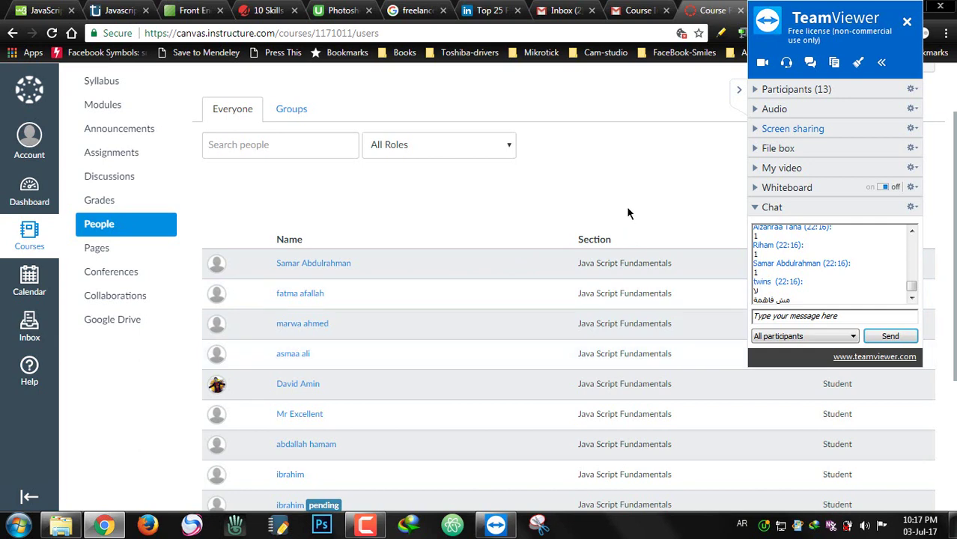
{"action": "scroll", "coordinate": [550, 293], "scroll_direction": "down", "scroll_amount": 3}
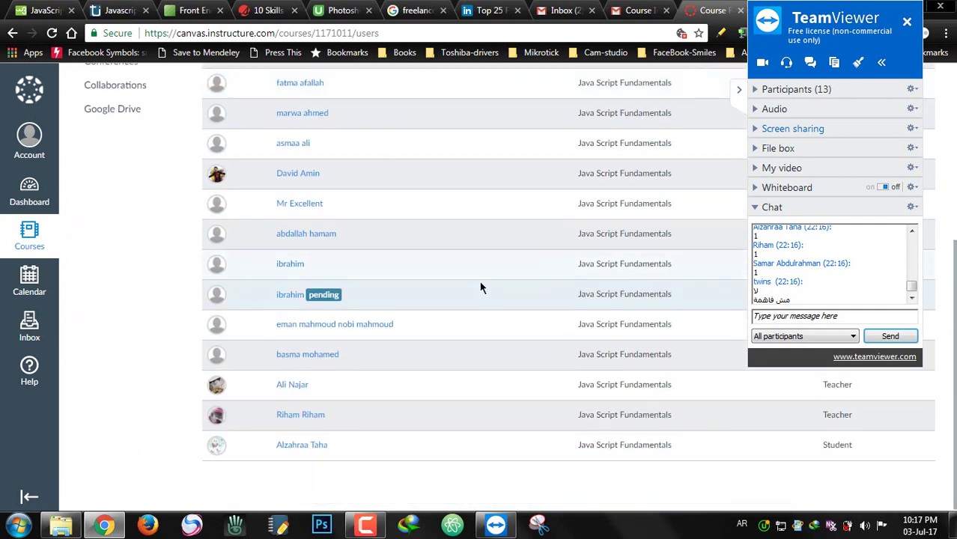
{"action": "scroll", "coordinate": [483, 292], "scroll_direction": "up", "scroll_amount": 1}
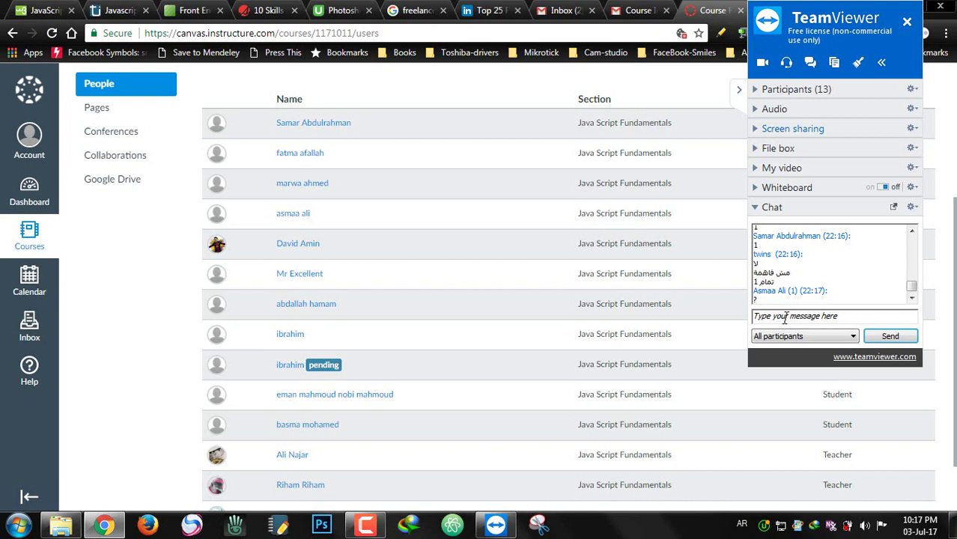
{"action": "key", "text": "alt+shift"}
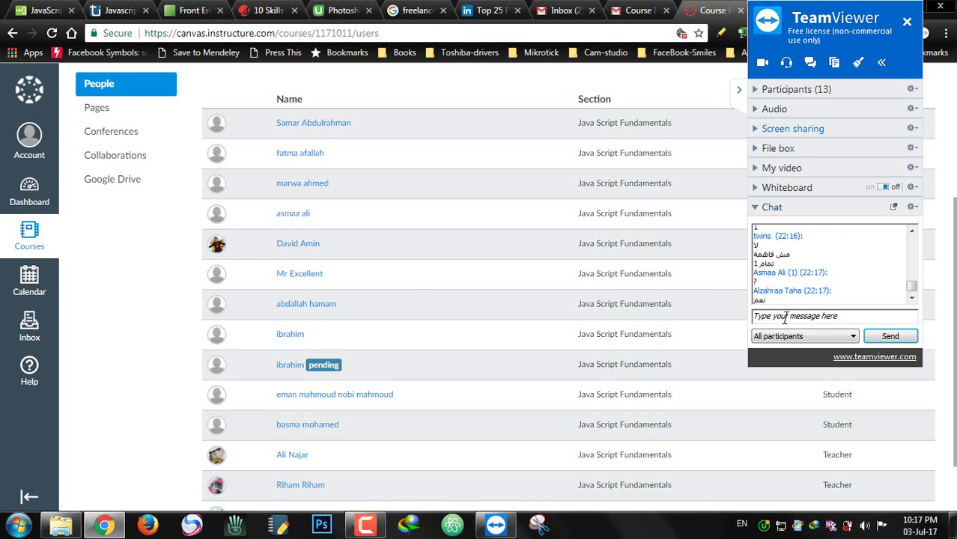
{"action": "left_click", "coordinate": [783, 318]}
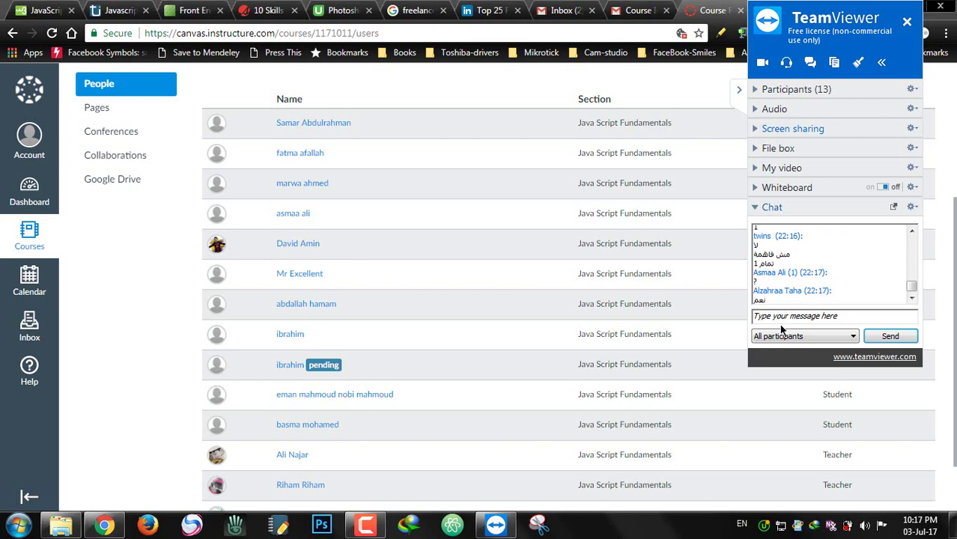
{"action": "left_click", "coordinate": [775, 313]}
{"action": "type", "text": "p"}
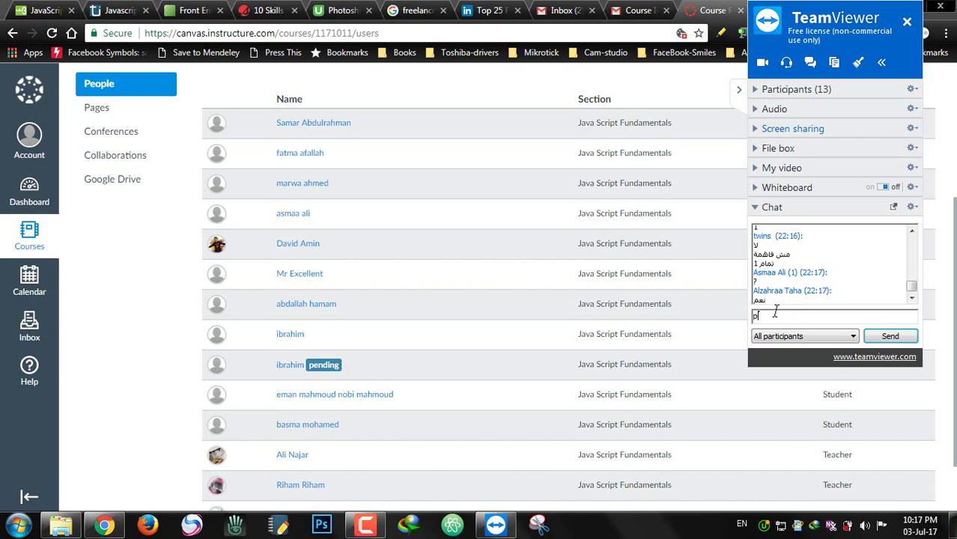
{"action": "type", "text": "eople"}
{"action": "key", "text": "Return"}
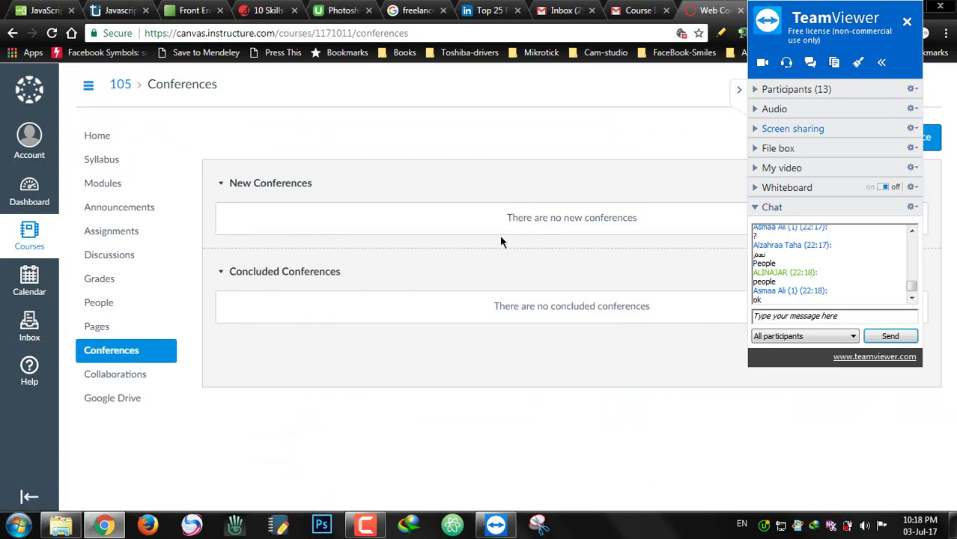
Collapse the TeamViewer panel and look over the new conference form on the Conferences page without creating a conference
{"action": "left_click", "coordinate": [738, 91]}
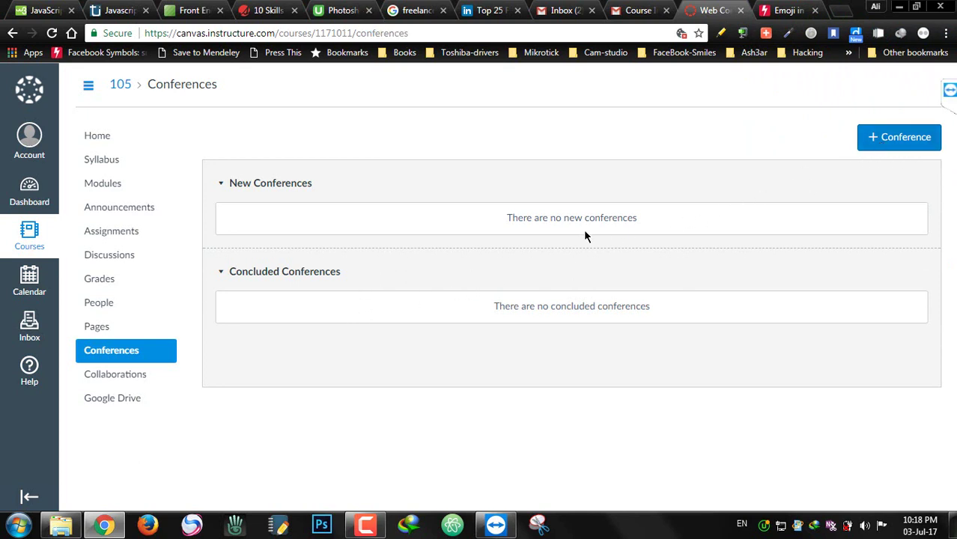
{"action": "left_click", "coordinate": [915, 143]}
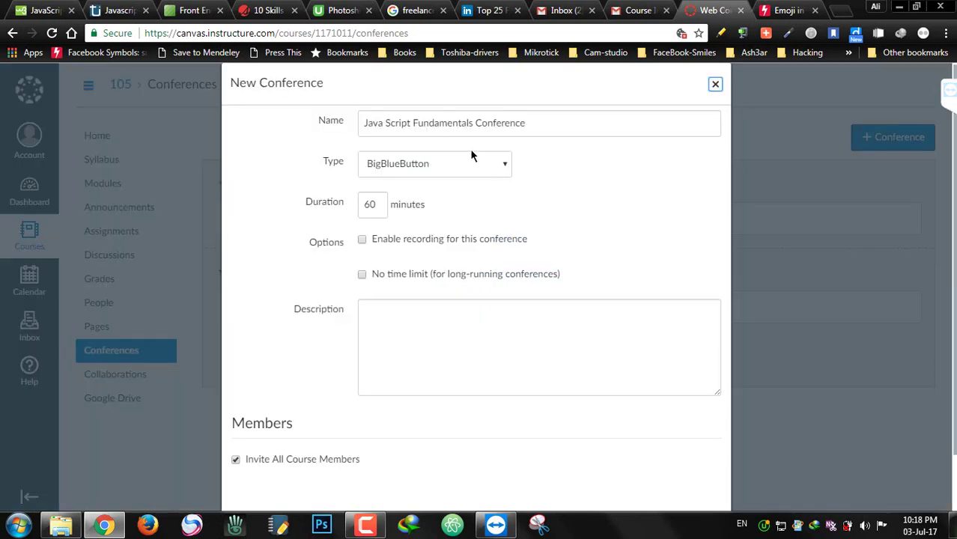
{"action": "left_click", "coordinate": [715, 84]}
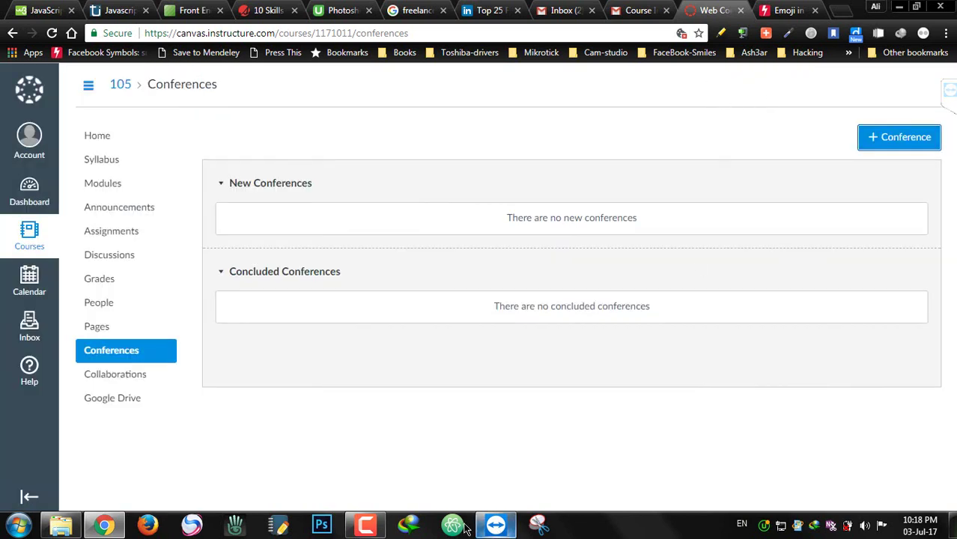
Bring back the TeamViewer panel and read through the participants' chat replies
{"action": "left_click", "coordinate": [949, 91]}
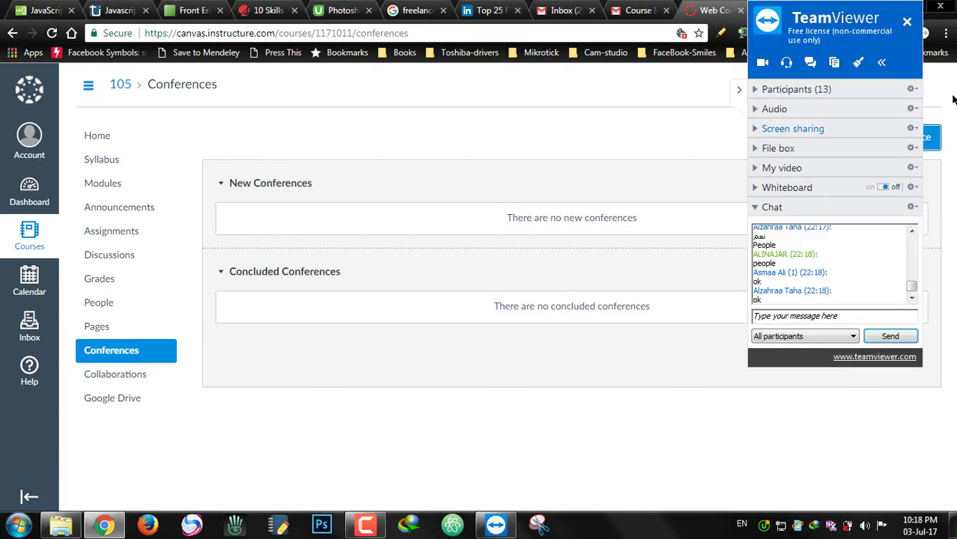
{"action": "left_click", "coordinate": [798, 316]}
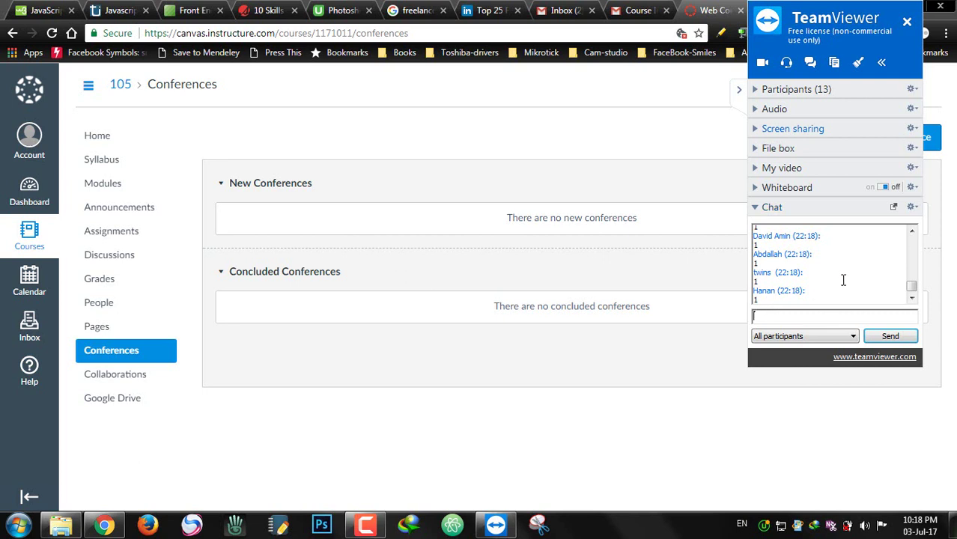
{"action": "scroll", "coordinate": [912, 290], "scroll_direction": "up", "scroll_amount": 5}
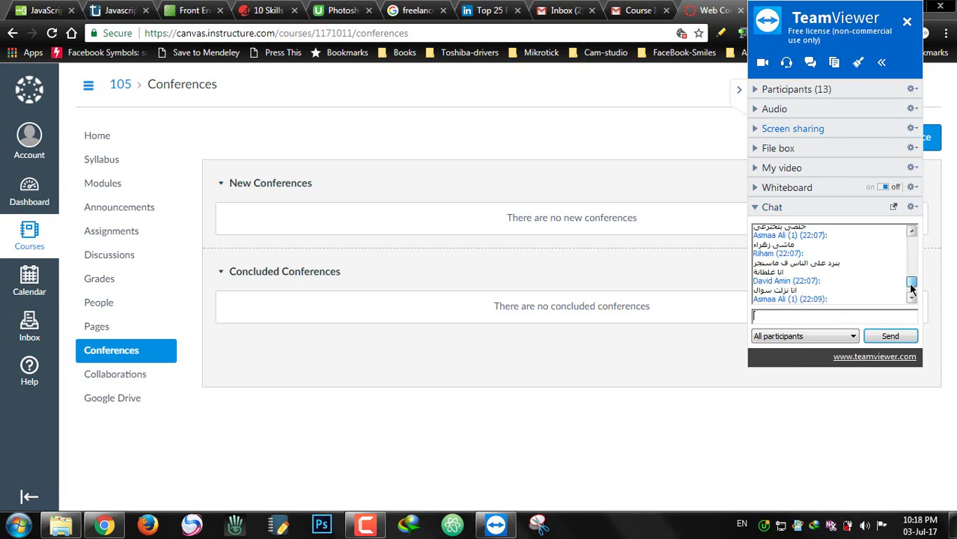
{"action": "left_click", "coordinate": [910, 298]}
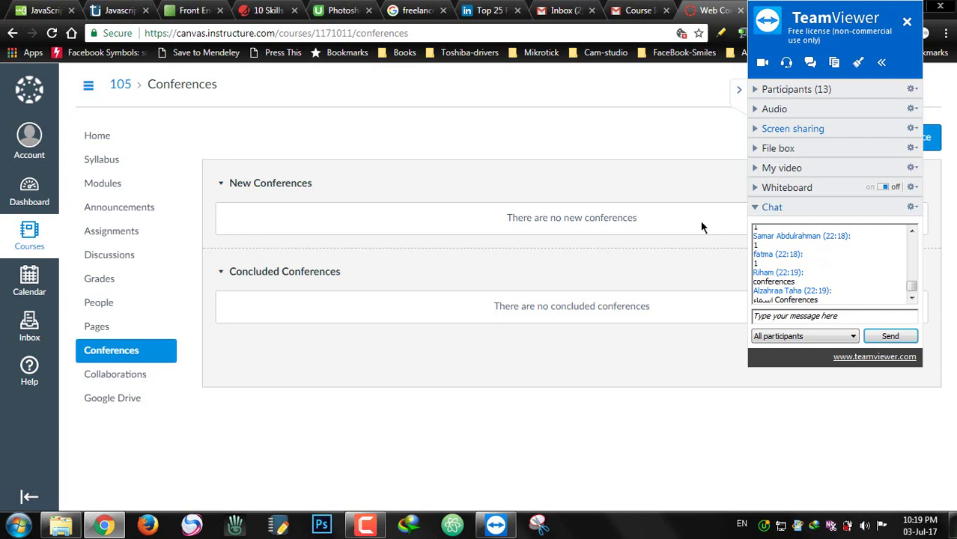
Uncover the Conferences page to examine its new and concluded lists, and reopen the TeamViewer chat
{"action": "left_click", "coordinate": [737, 91]}
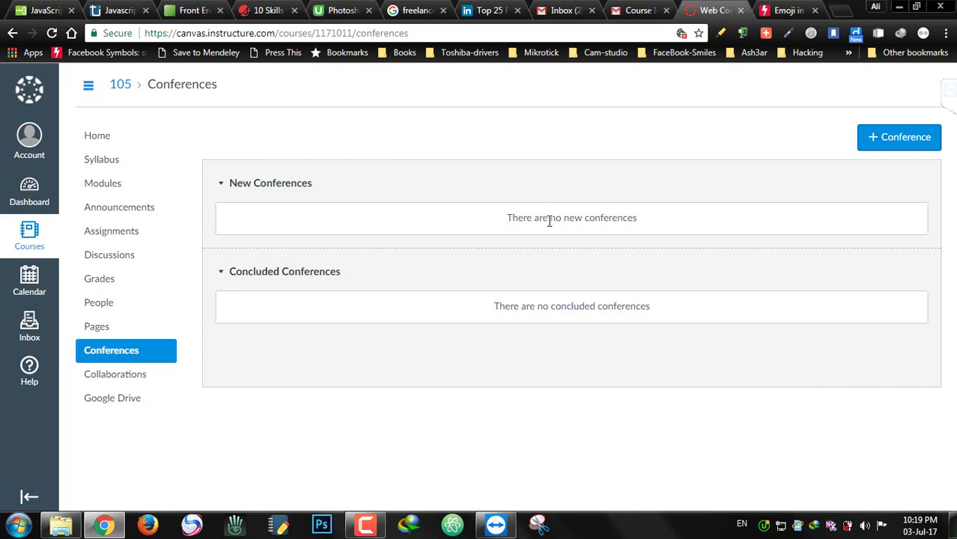
{"action": "left_click_drag", "start_coordinate": [519, 217], "coordinate": [561, 217]}
{"action": "left_click", "coordinate": [591, 229]}
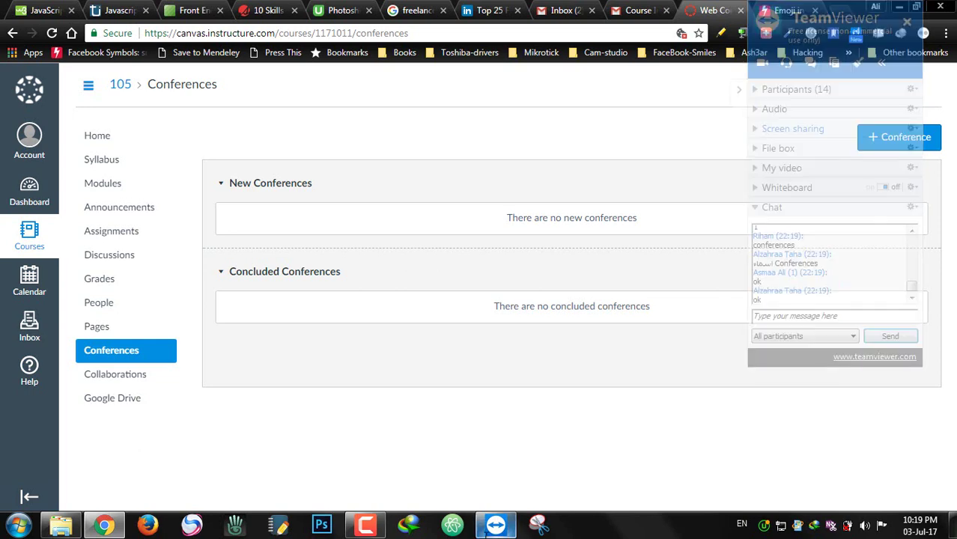
{"action": "left_click", "coordinate": [494, 526]}
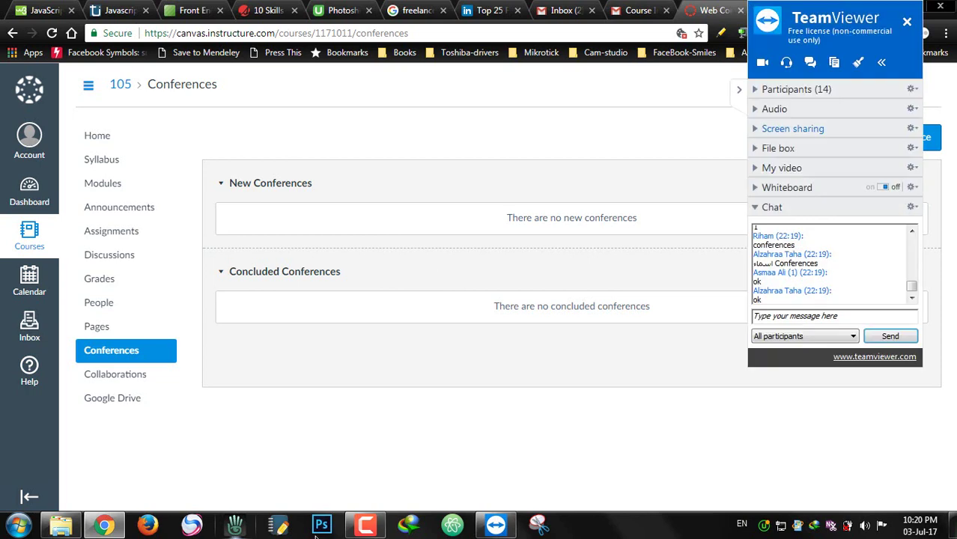
{"action": "left_click", "coordinate": [767, 315]}
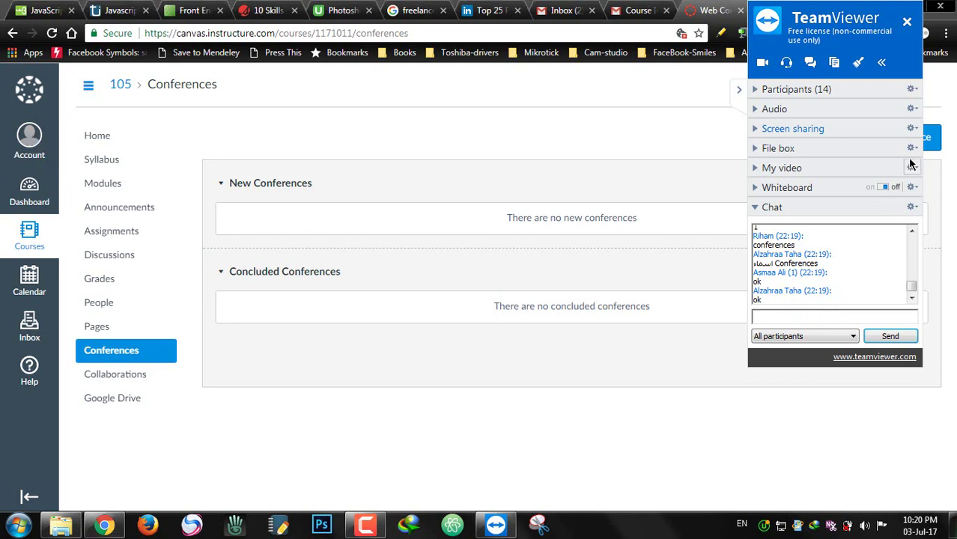
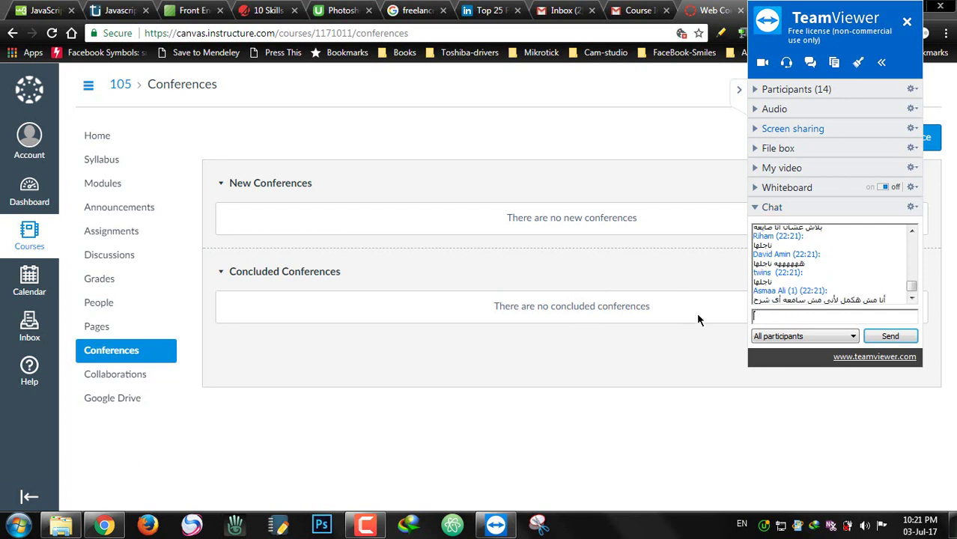
{"action": "left_click", "coordinate": [770, 323]}
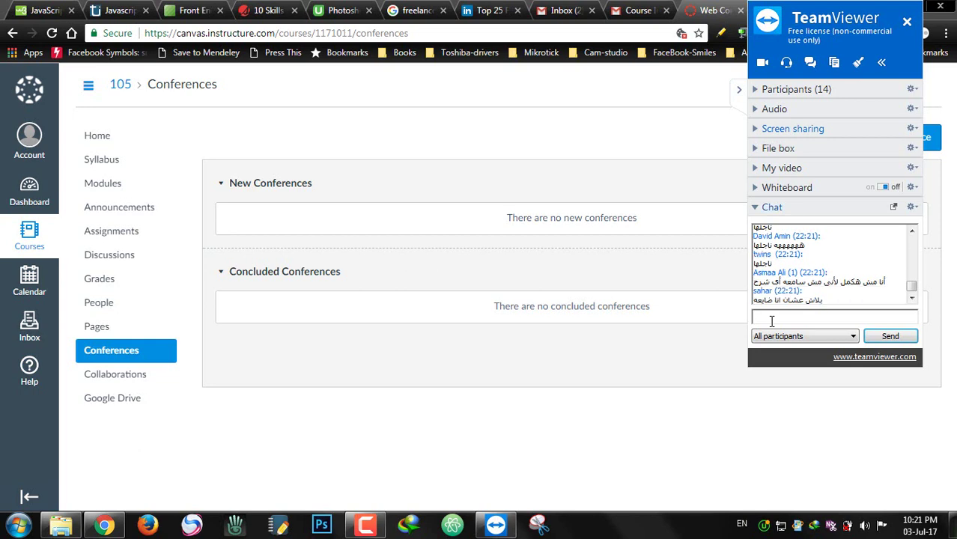
{"action": "type", "text": "hgw,f"}
{"action": "key", "text": "BackSpace"}
{"action": "key", "text": "BackSpace"}
{"action": "key", "text": "BackSpace"}
{"action": "key", "text": "BackSpace"}
{"action": "key", "text": "BackSpace"}
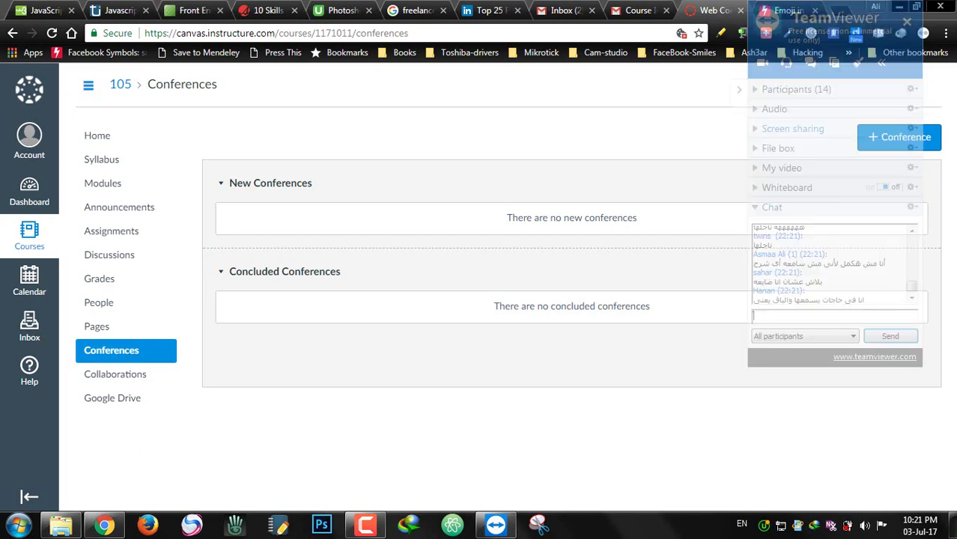
Send an Arabic chat message beginning "الصوت و" to all meeting participants
{"action": "key", "text": "alt+shift"}
{"action": "type", "text": "الصوت و"}
{"action": "key", "text": "Return"}
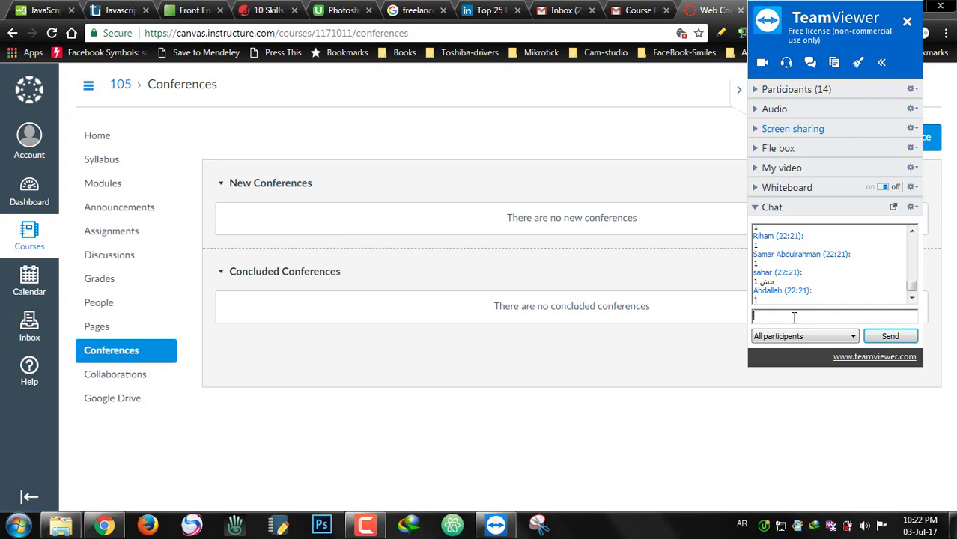
Check the meeting's My video section and collapse it again
{"action": "left_click", "coordinate": [754, 168]}
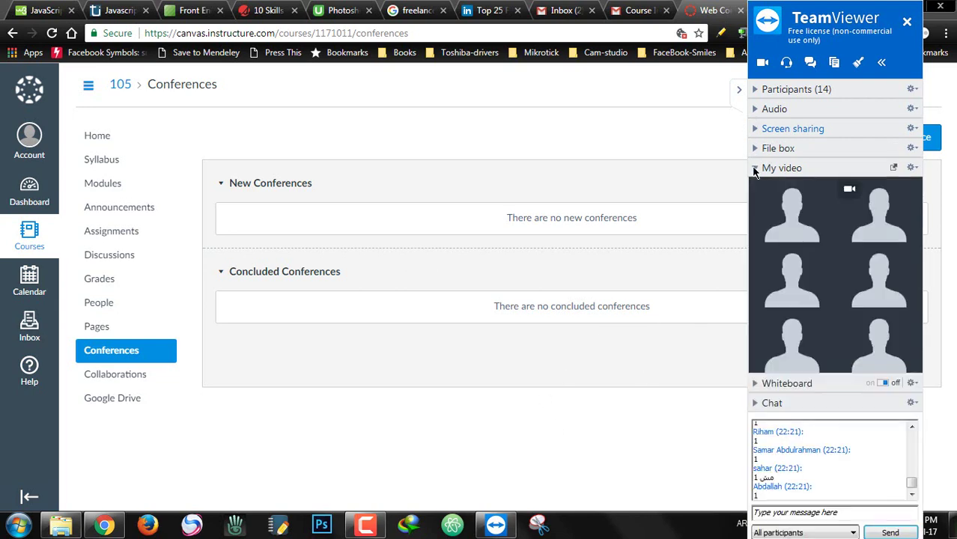
{"action": "left_click", "coordinate": [754, 168]}
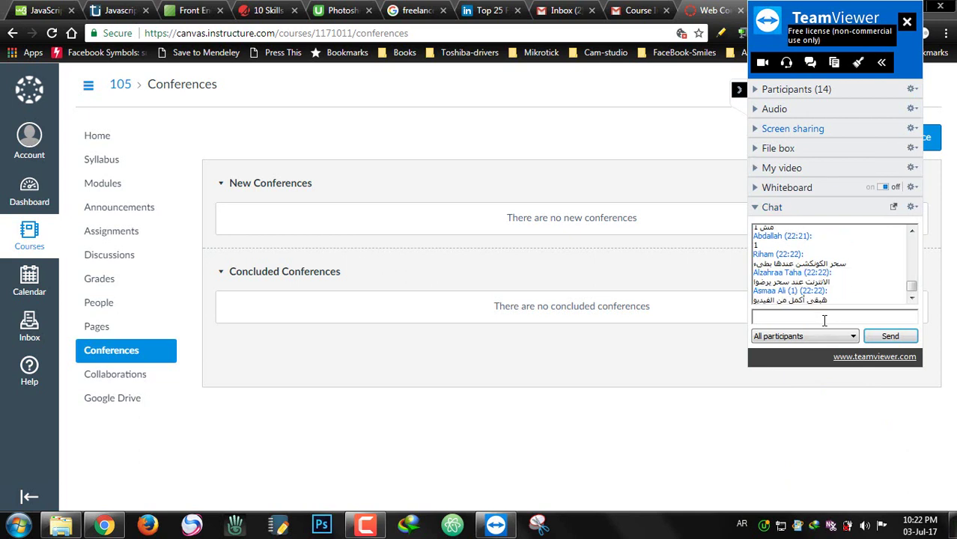
Expand the meeting's My video section and open the course's Collaborations page
{"action": "left_click", "coordinate": [822, 320]}
{"action": "left_click", "coordinate": [753, 168]}
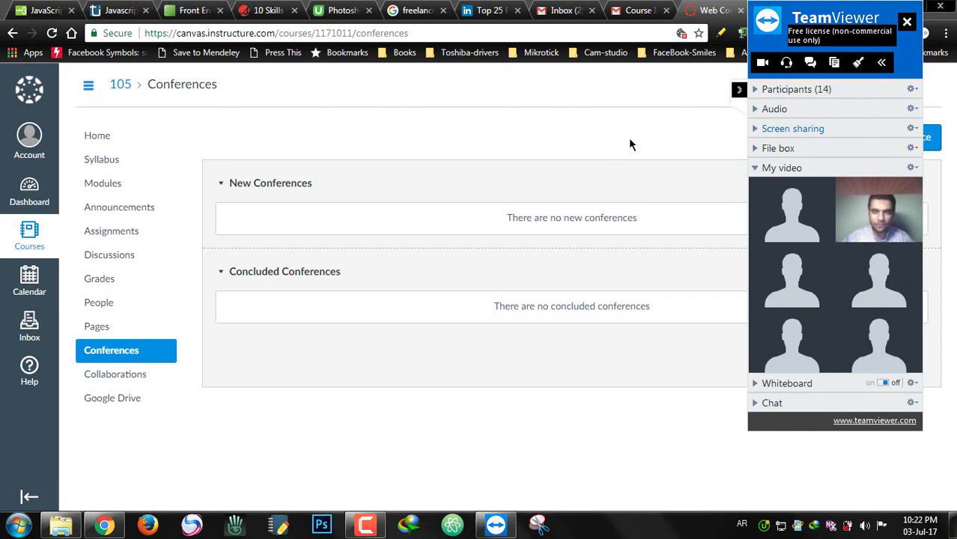
{"action": "left_click", "coordinate": [137, 380]}
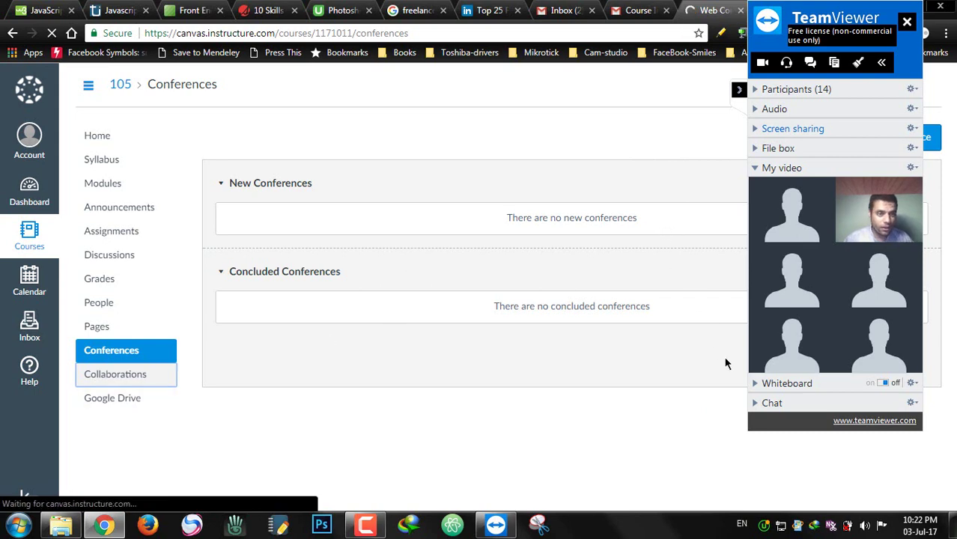
Reopen the meeting chat to read the replies, and examine the full Collaborations page with its Google Docs option
{"action": "left_click", "coordinate": [758, 402]}
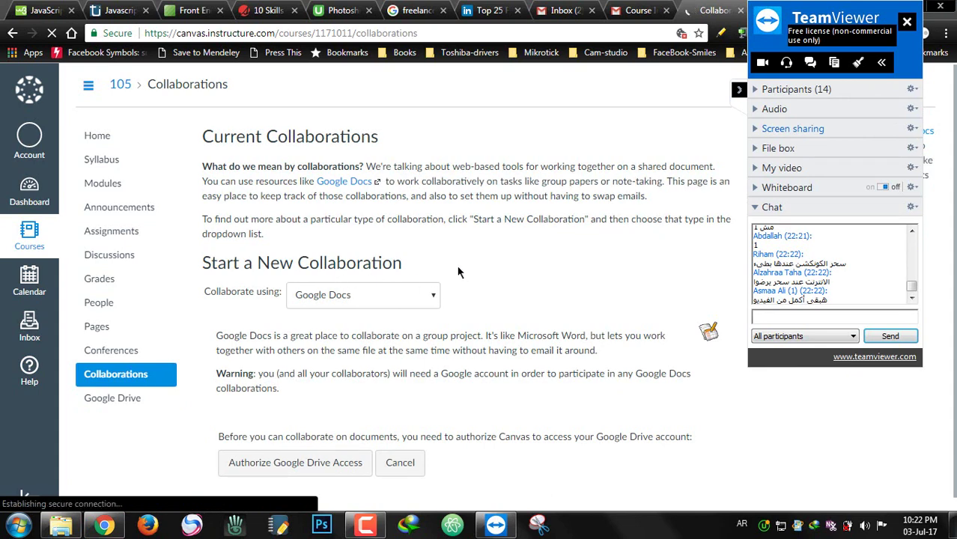
{"action": "left_click", "coordinate": [486, 266]}
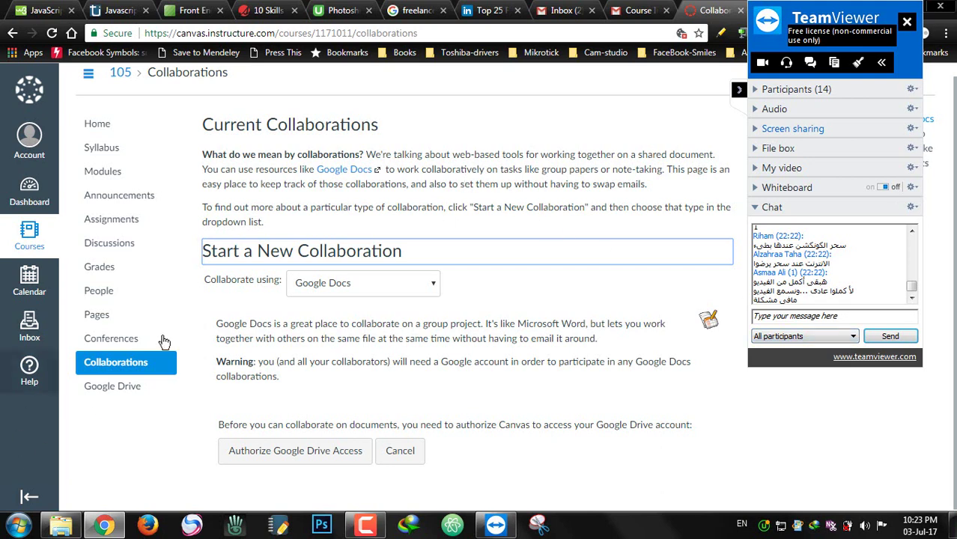
{"action": "left_click", "coordinate": [739, 90]}
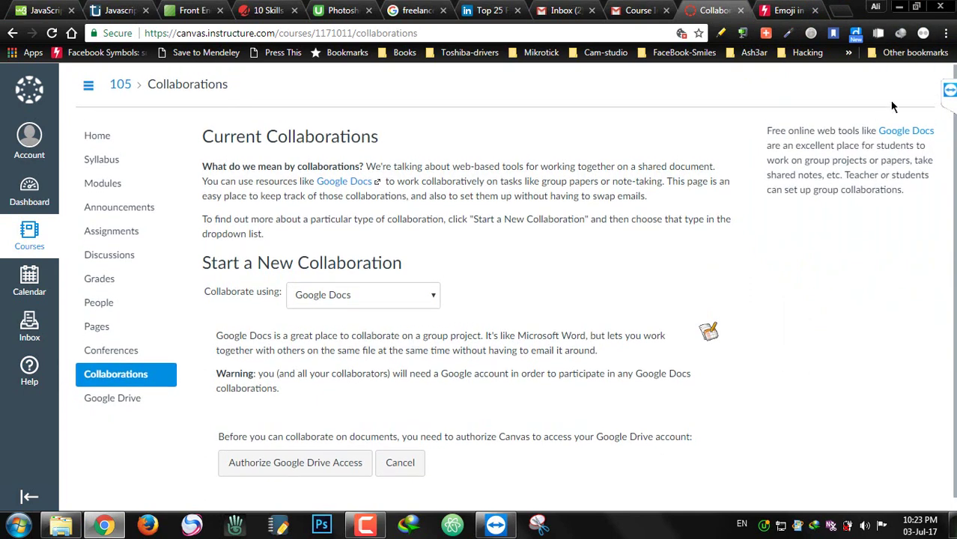
{"action": "left_click", "coordinate": [949, 105]}
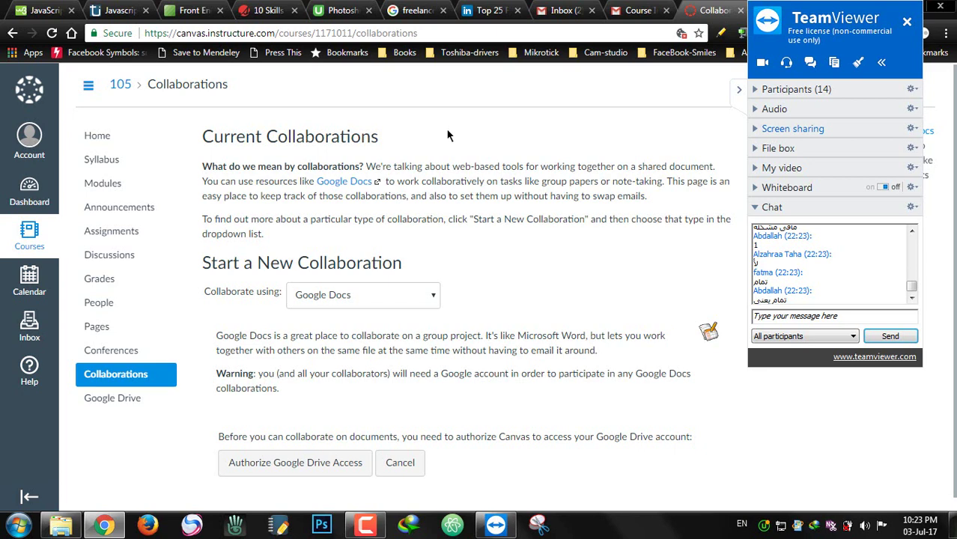
{"action": "left_click", "coordinate": [773, 315]}
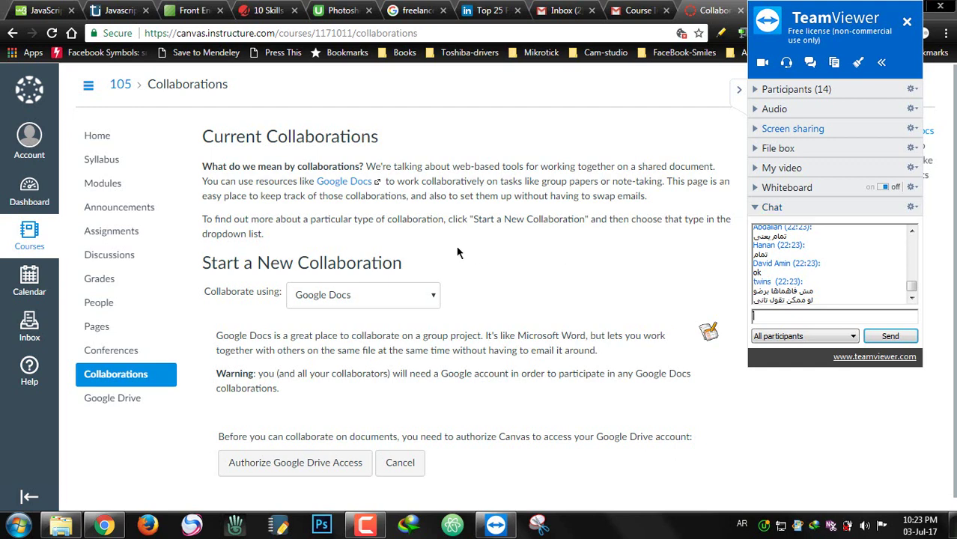
Return to the course Home page and look through its Arabic introduction and embedded motivational video
{"action": "left_click", "coordinate": [98, 138]}
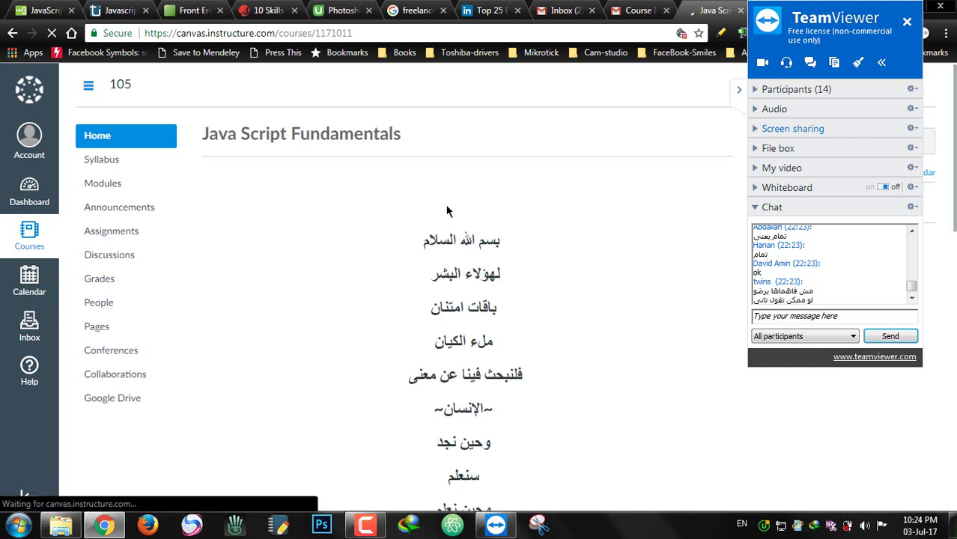
{"action": "scroll", "coordinate": [447, 228], "scroll_direction": "down", "scroll_amount": 9}
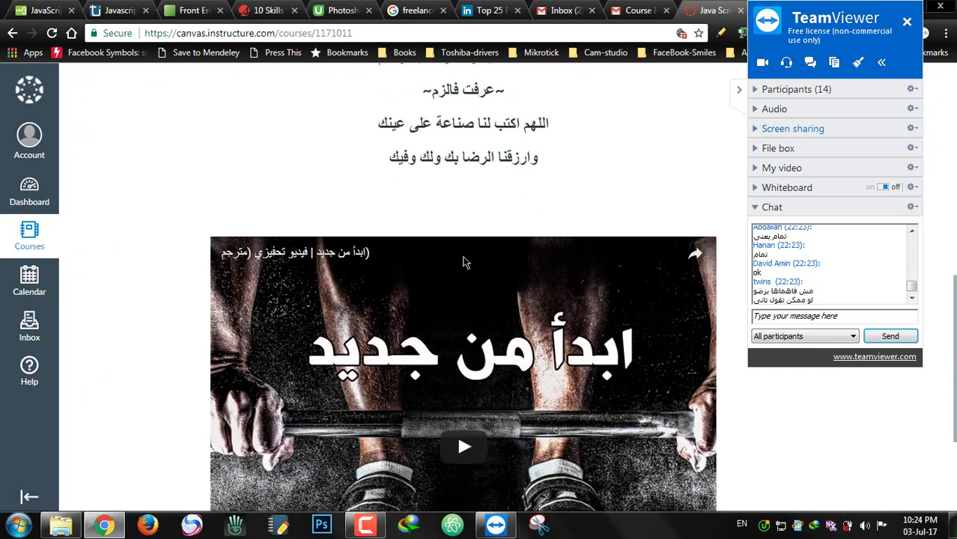
{"action": "scroll", "coordinate": [464, 279], "scroll_direction": "down", "scroll_amount": 1}
{"action": "scroll", "coordinate": [461, 279], "scroll_direction": "up", "scroll_amount": 10}
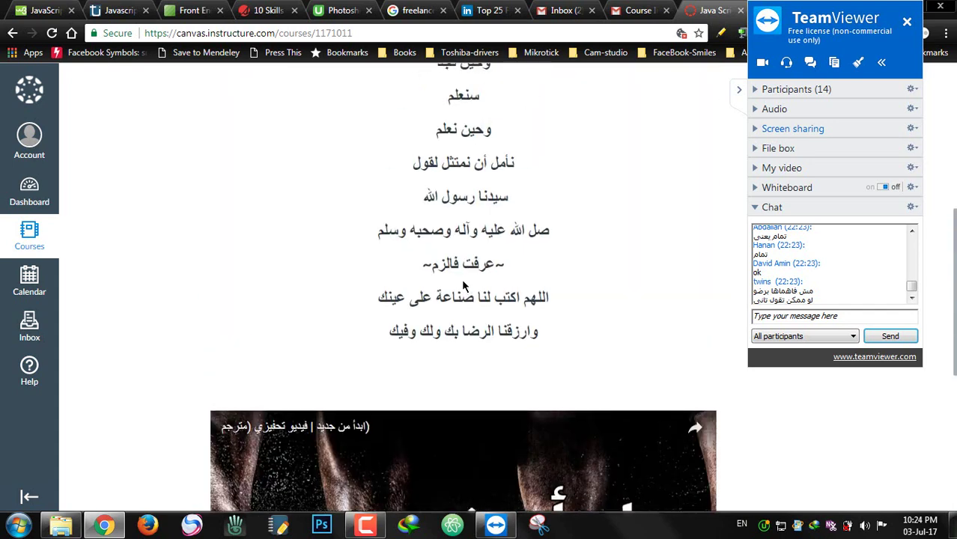
{"action": "scroll", "coordinate": [462, 278], "scroll_direction": "up", "scroll_amount": 1}
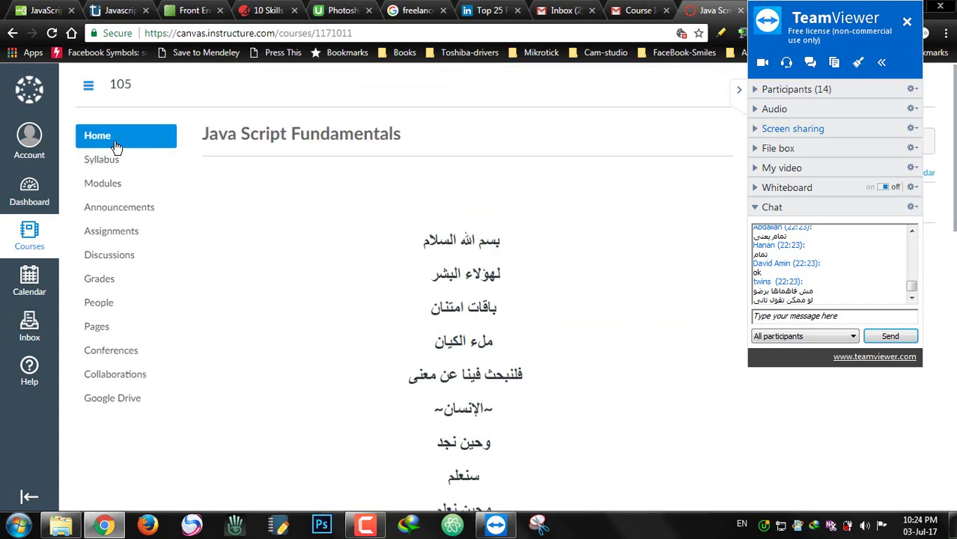
{"action": "scroll", "coordinate": [604, 301], "scroll_direction": "down", "scroll_amount": 1}
{"action": "scroll", "coordinate": [604, 300], "scroll_direction": "down", "scroll_amount": 10}
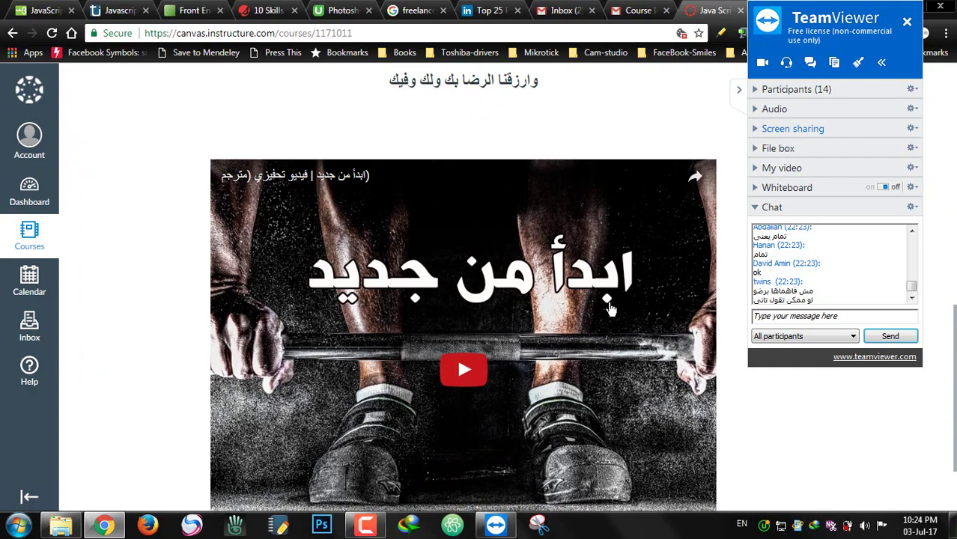
{"action": "scroll", "coordinate": [468, 223], "scroll_direction": "up", "scroll_amount": 10}
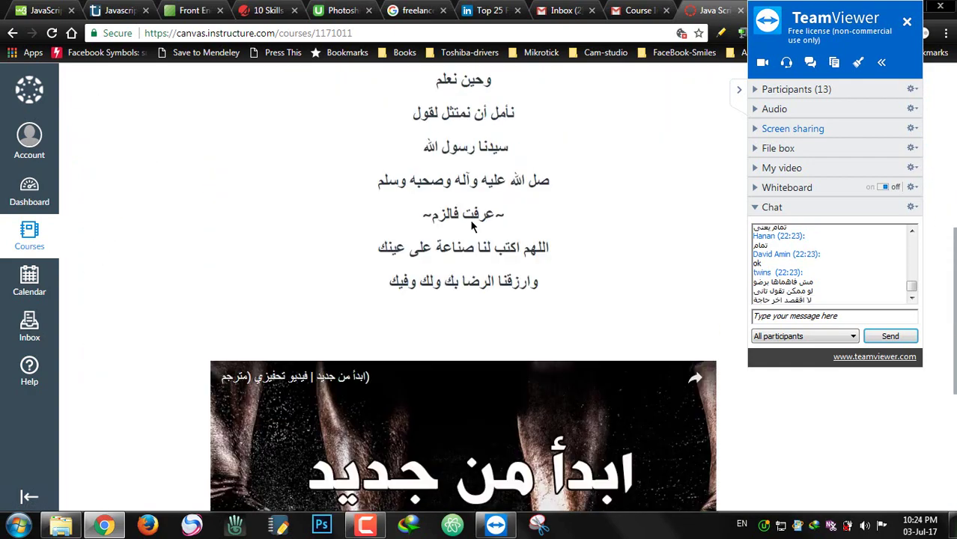
{"action": "scroll", "coordinate": [469, 223], "scroll_direction": "up", "scroll_amount": 2}
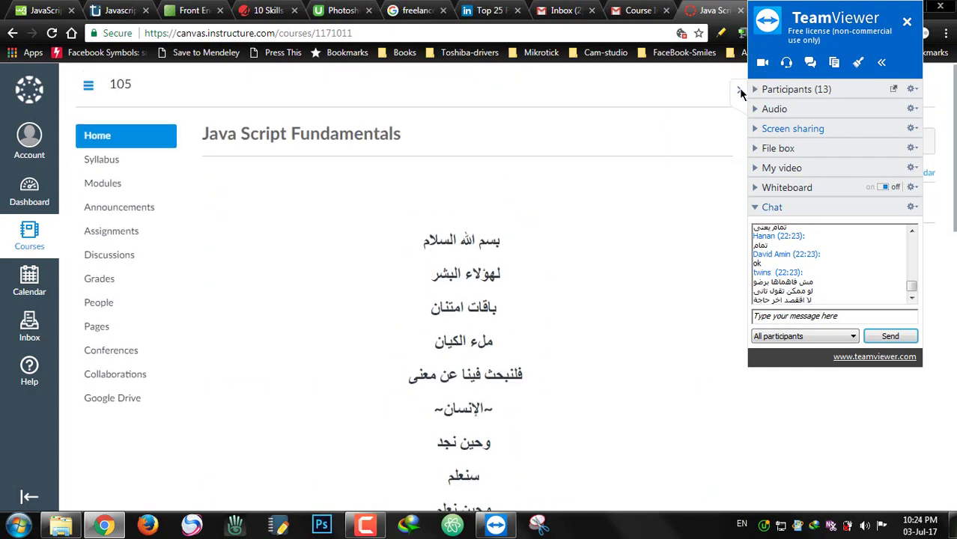
Uncover the home page's sidebar, then bring back the TeamViewer chat and read the latest replies
{"action": "left_click", "coordinate": [737, 95]}
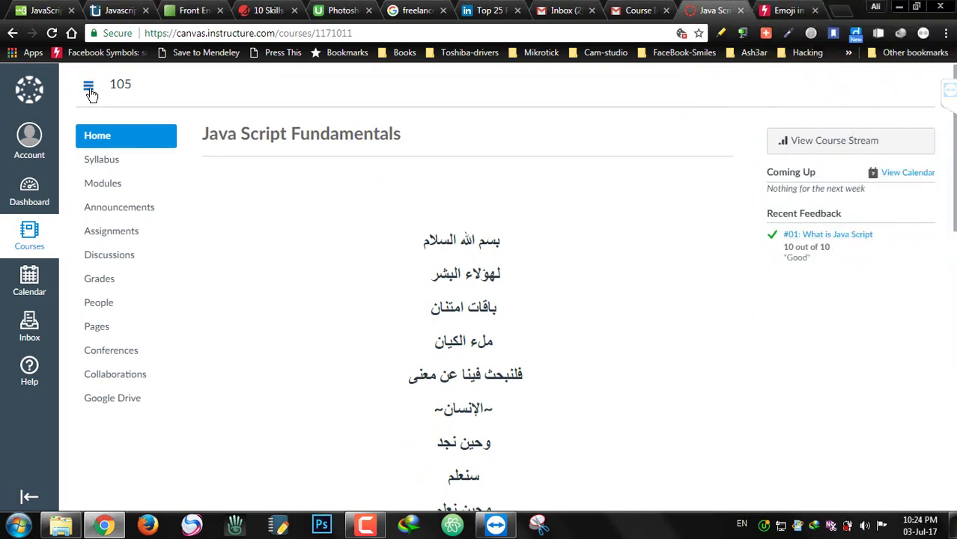
{"action": "left_click", "coordinate": [497, 527]}
{"action": "left_click", "coordinate": [497, 526]}
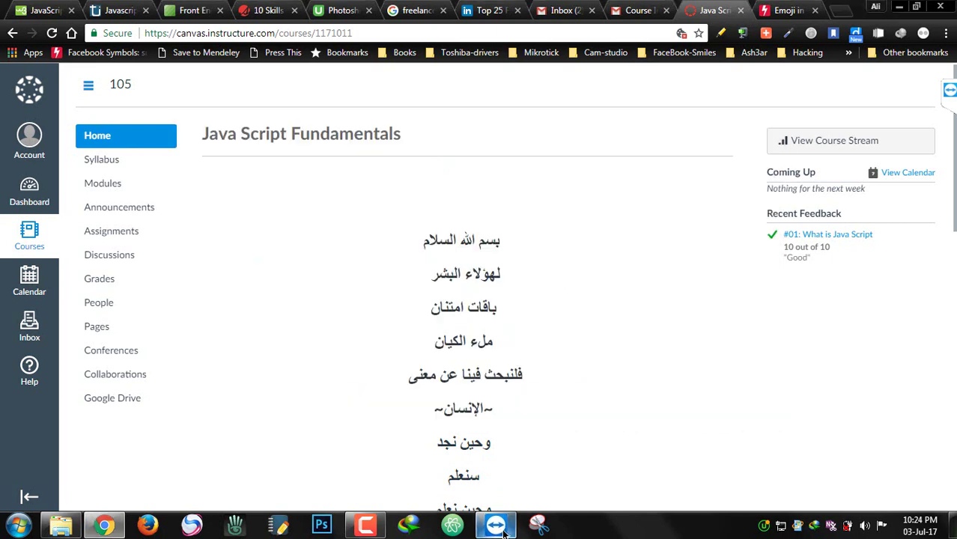
{"action": "left_click", "coordinate": [949, 103]}
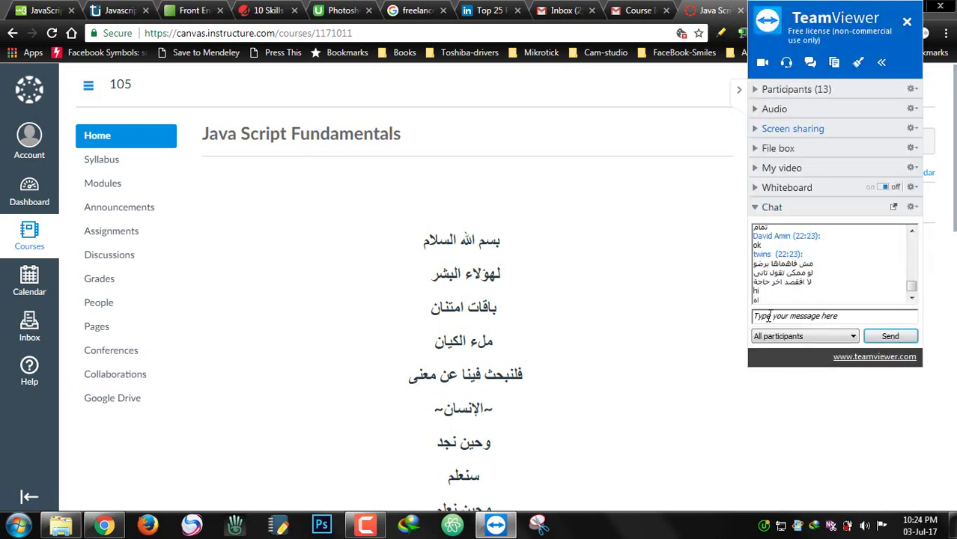
{"action": "left_click", "coordinate": [789, 318]}
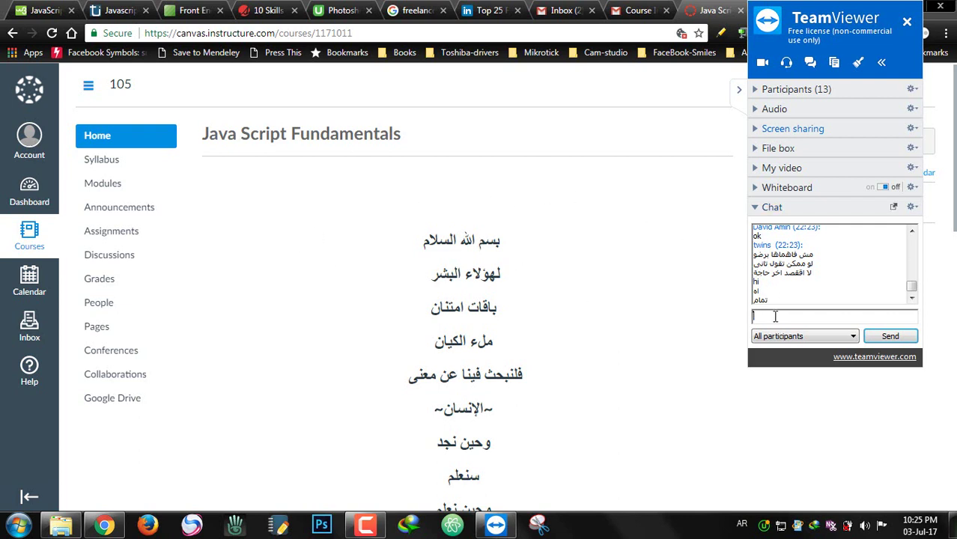
Demonstrate hiding and showing the course navigation menu with the TeamViewer panel collapsed
{"action": "left_click", "coordinate": [87, 85]}
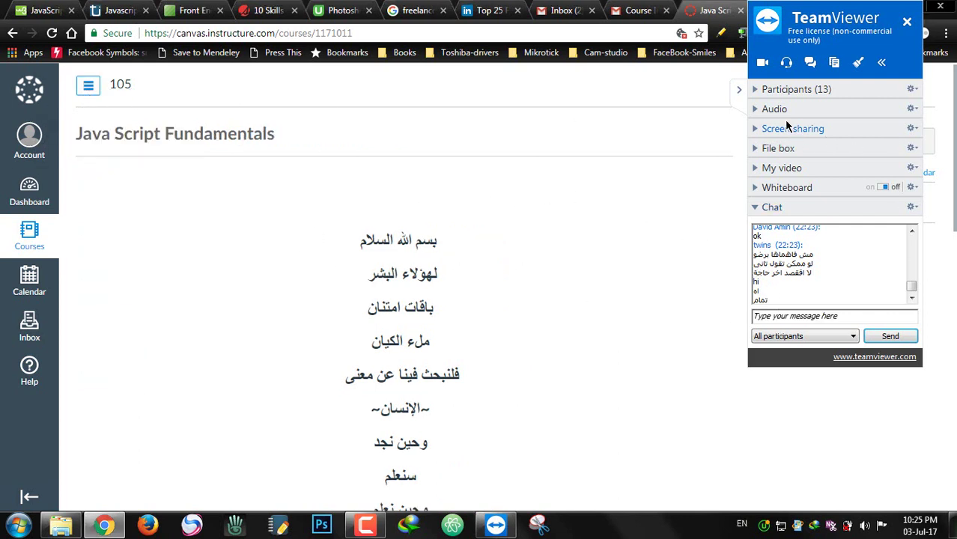
{"action": "left_click", "coordinate": [739, 89]}
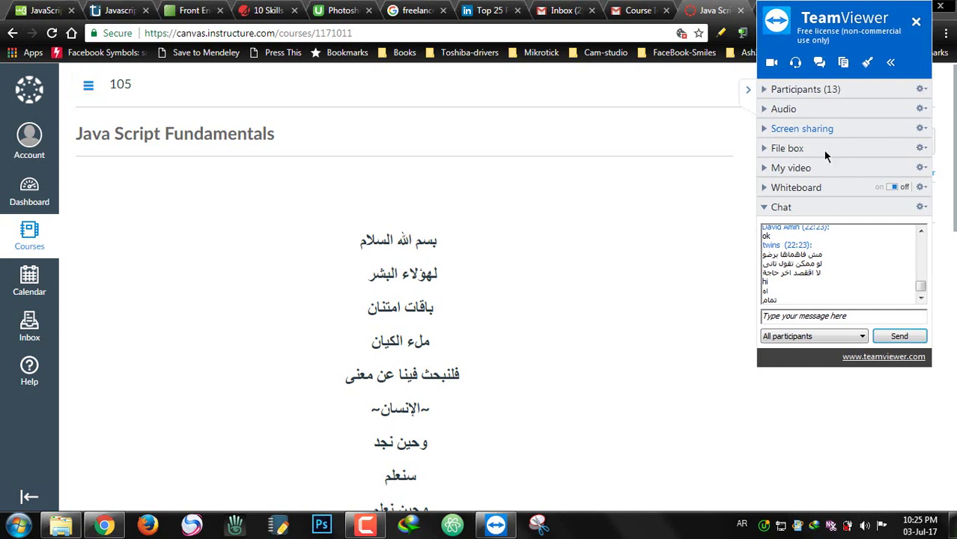
{"action": "left_click", "coordinate": [95, 94]}
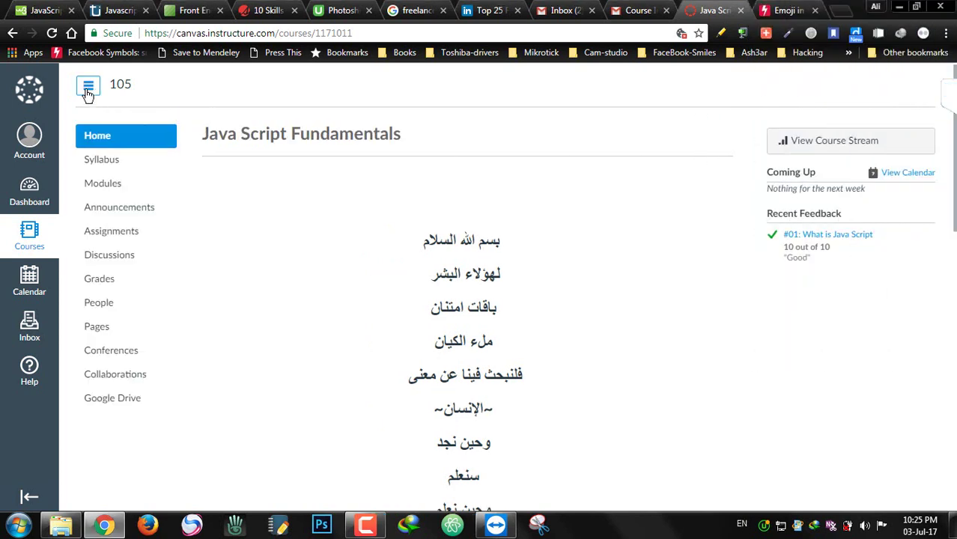
{"action": "left_click", "coordinate": [88, 90]}
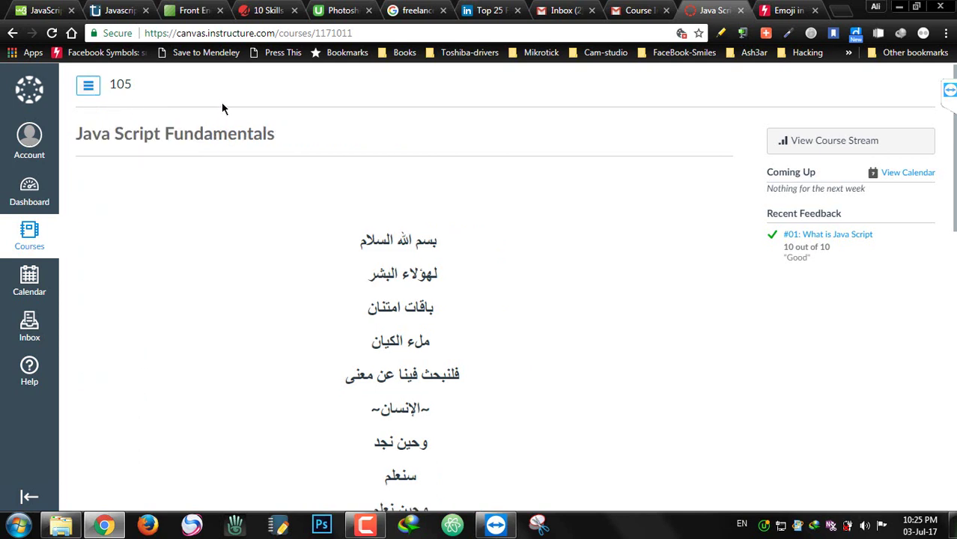
Open the course stream to examine the recent announcement, assignment and discussion activity
{"action": "left_click", "coordinate": [849, 153]}
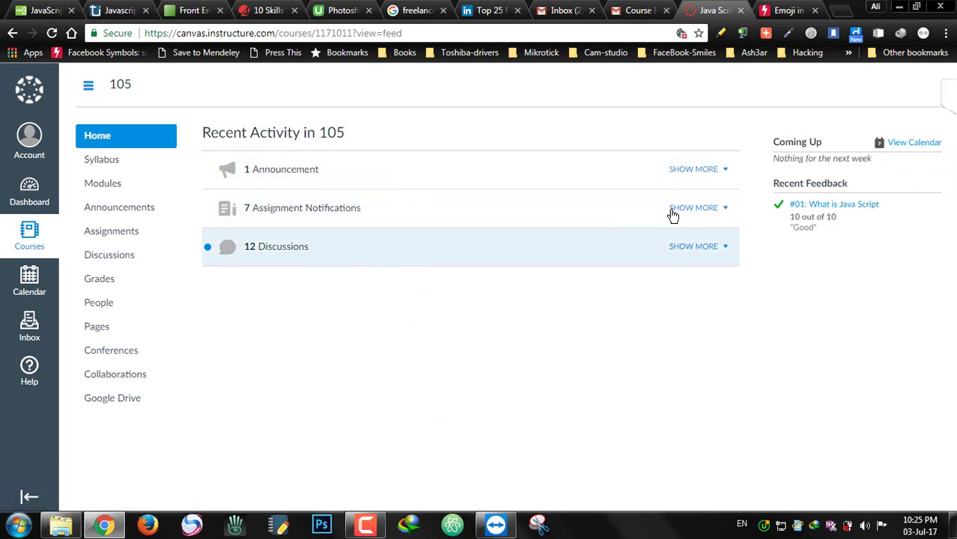
{"action": "key", "text": "alt+shift"}
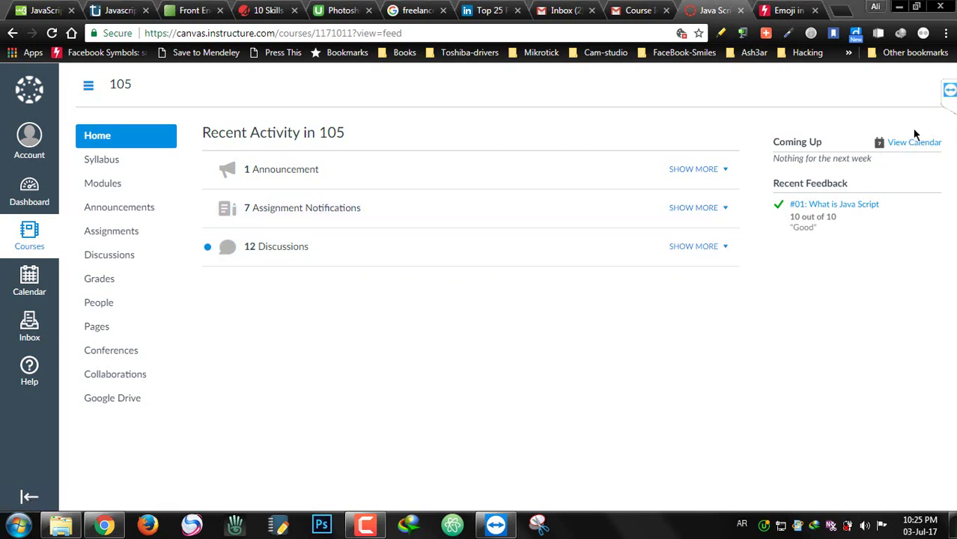
{"action": "left_click", "coordinate": [950, 90]}
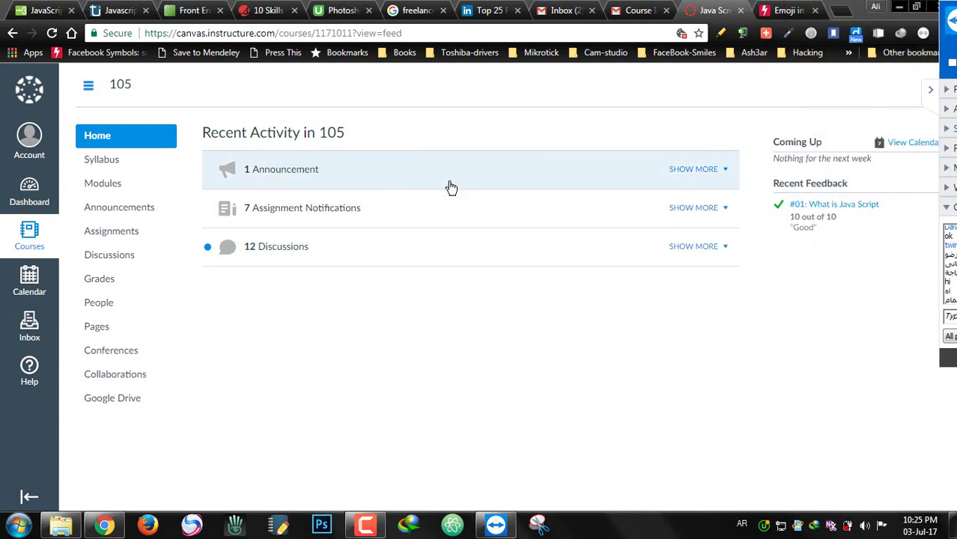
Open the course calendar and view the Java Script Fundamentals color choices without applying any
{"action": "left_click", "coordinate": [898, 143]}
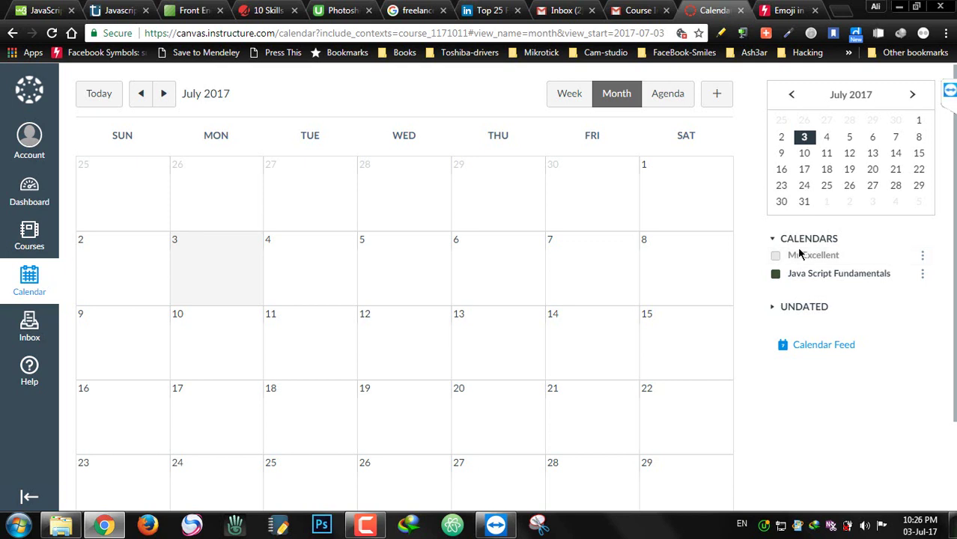
{"action": "left_click", "coordinate": [921, 274]}
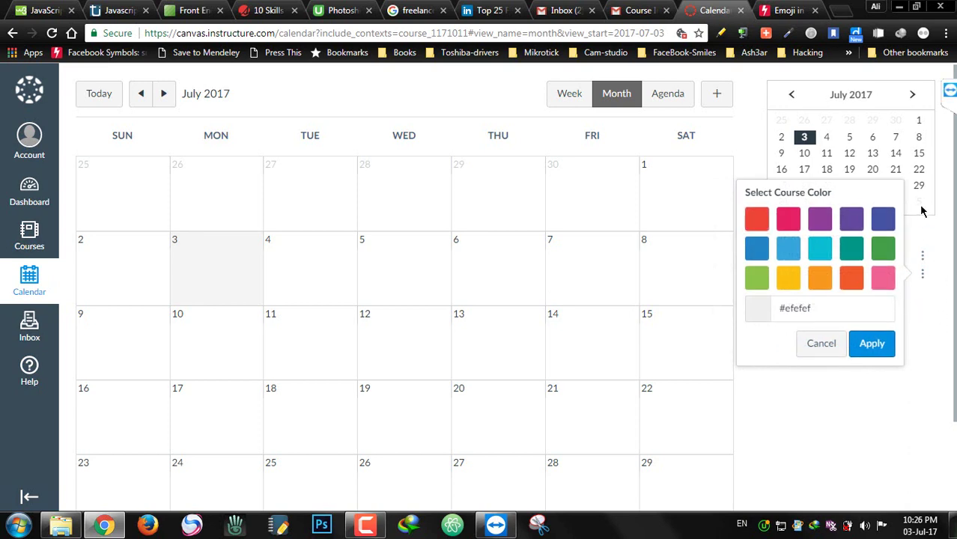
{"action": "left_click", "coordinate": [827, 349]}
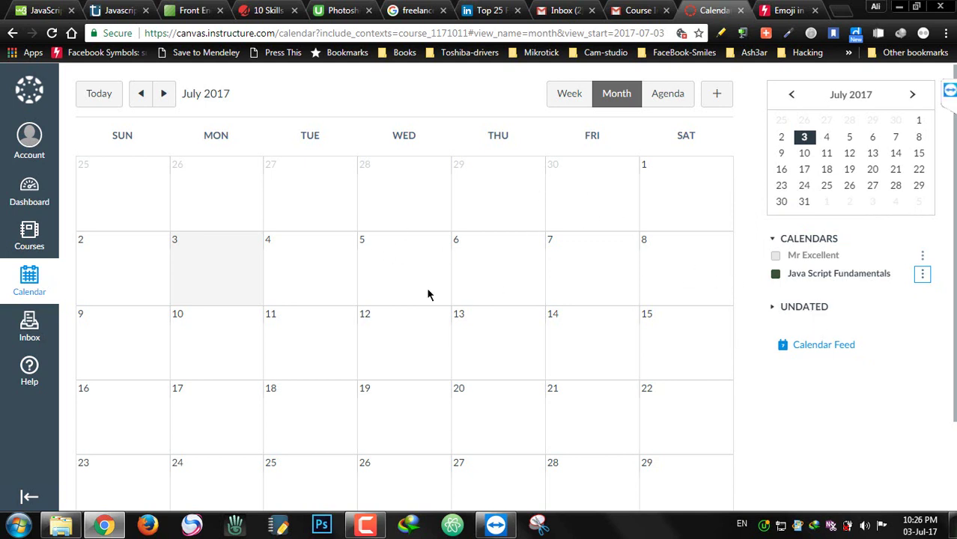
Show the calendar in Agenda and Week views, and return it to Month view
{"action": "left_click", "coordinate": [667, 96]}
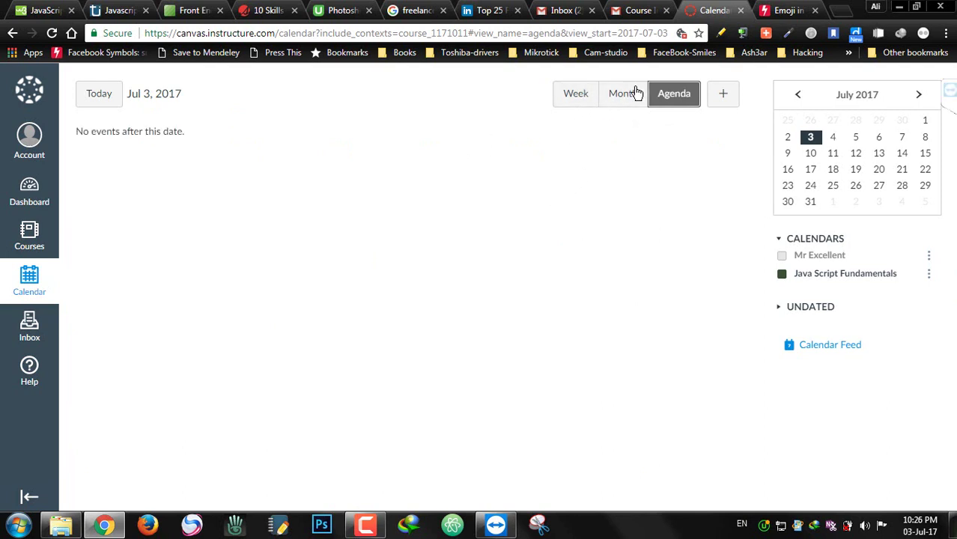
{"action": "left_click", "coordinate": [577, 95]}
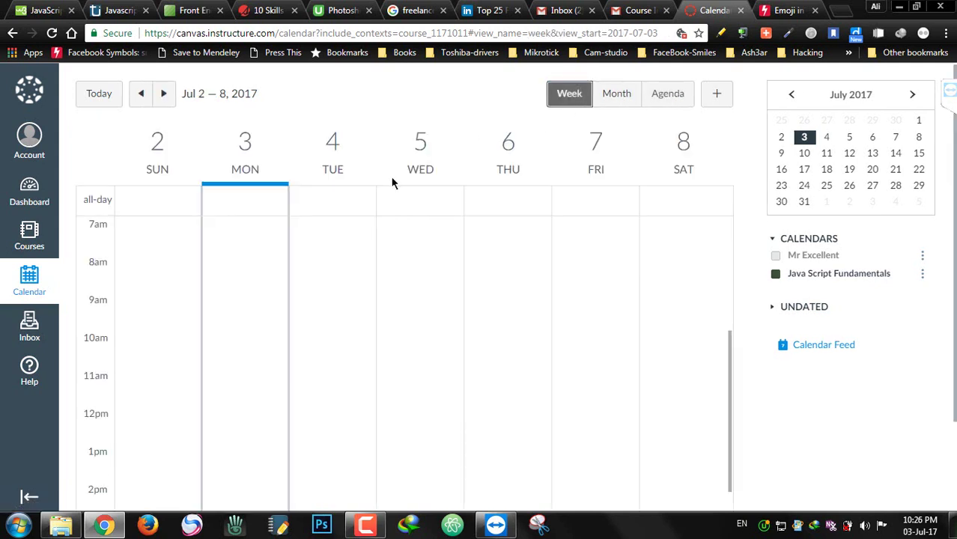
{"action": "left_click", "coordinate": [619, 97]}
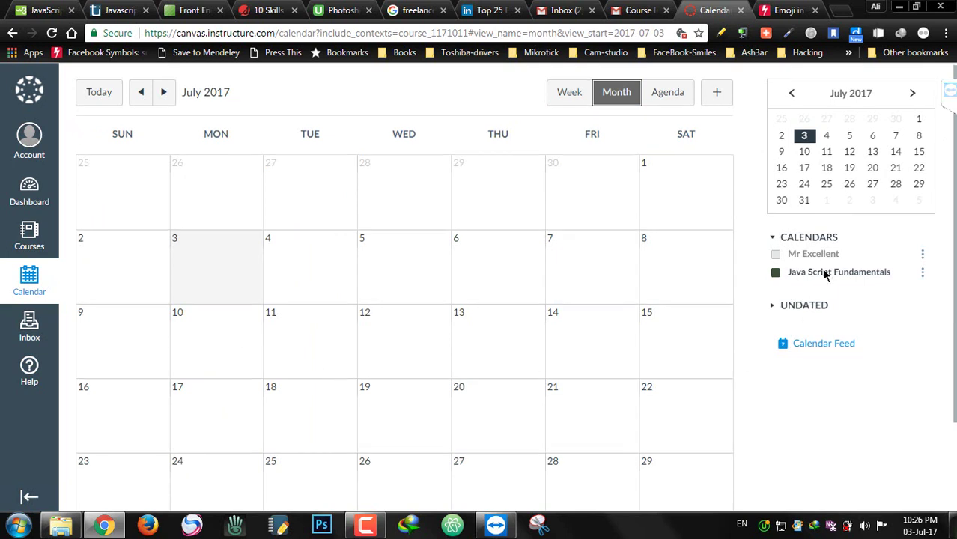
View the Calendar Feed link and return to today's date, bringing the TeamViewer chat back up
{"action": "left_click", "coordinate": [828, 348]}
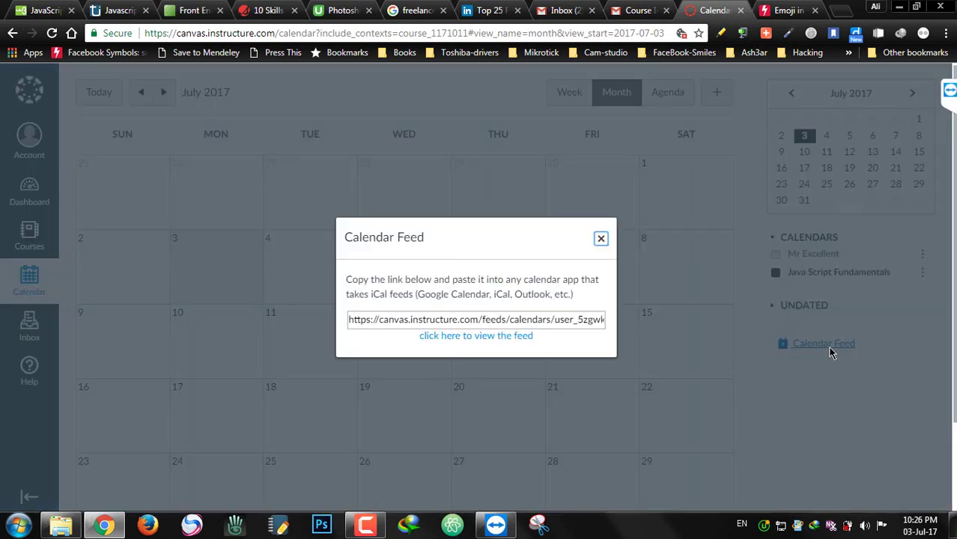
{"action": "left_click", "coordinate": [601, 238]}
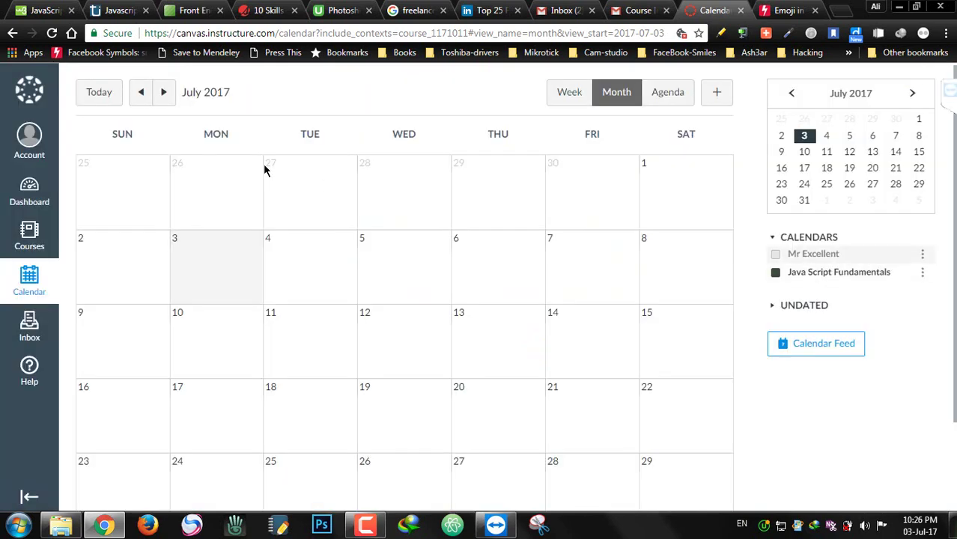
{"action": "left_click", "coordinate": [102, 98]}
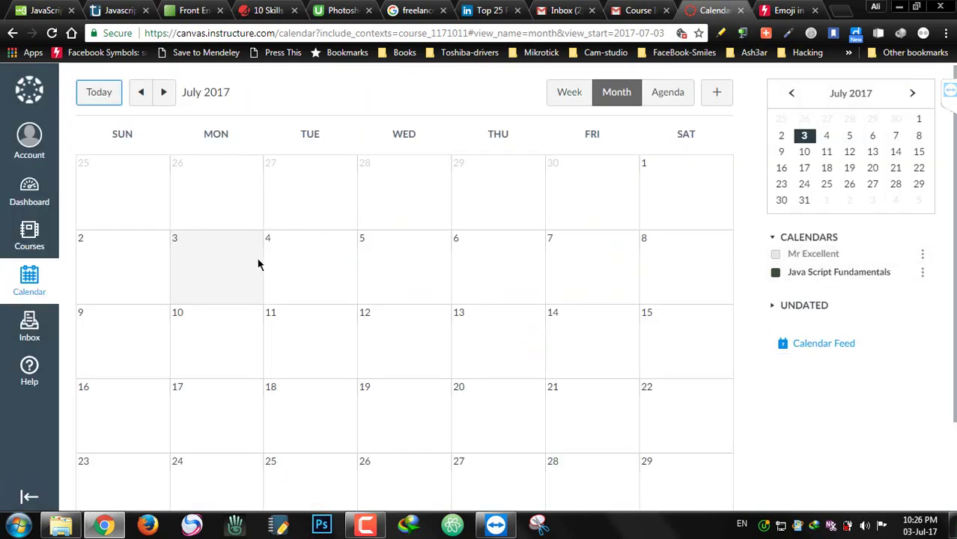
{"action": "left_click", "coordinate": [947, 93]}
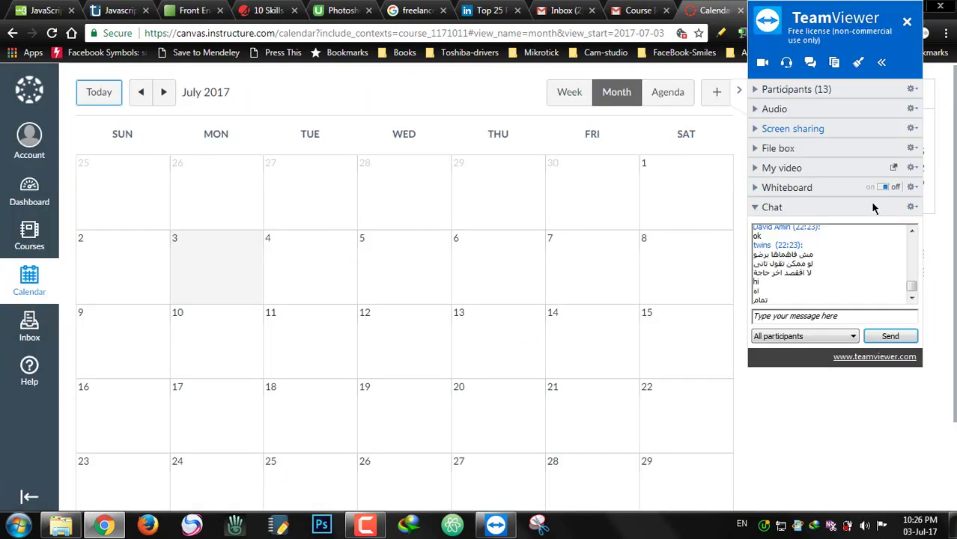
Collapse the TeamViewer panel, view the calendar's new event form, and close it without creating an event
{"action": "left_click", "coordinate": [739, 90]}
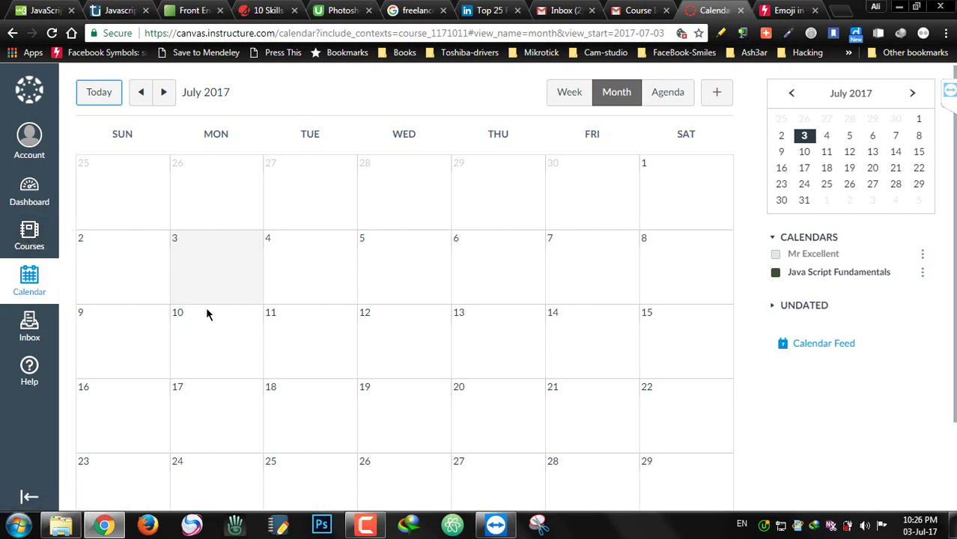
{"action": "left_click", "coordinate": [715, 93]}
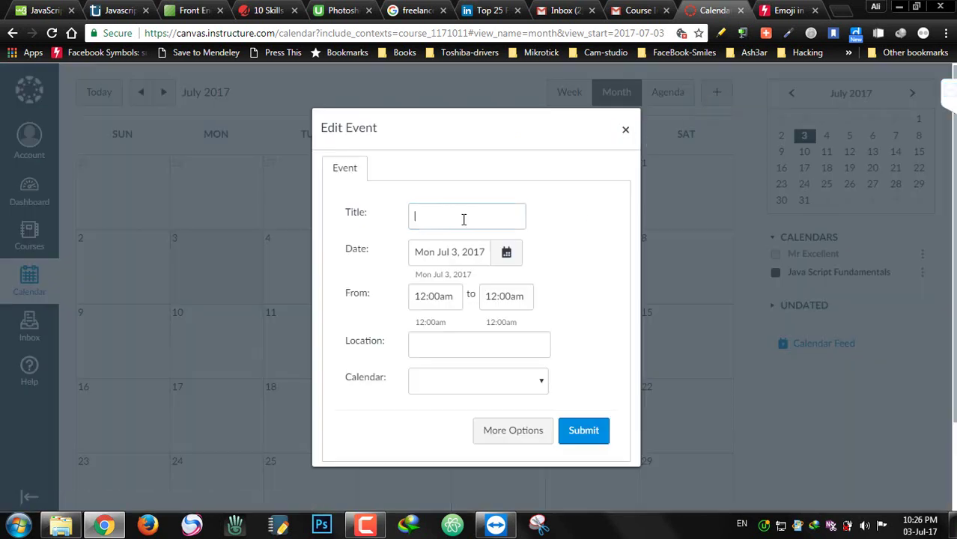
{"action": "left_click", "coordinate": [420, 216]}
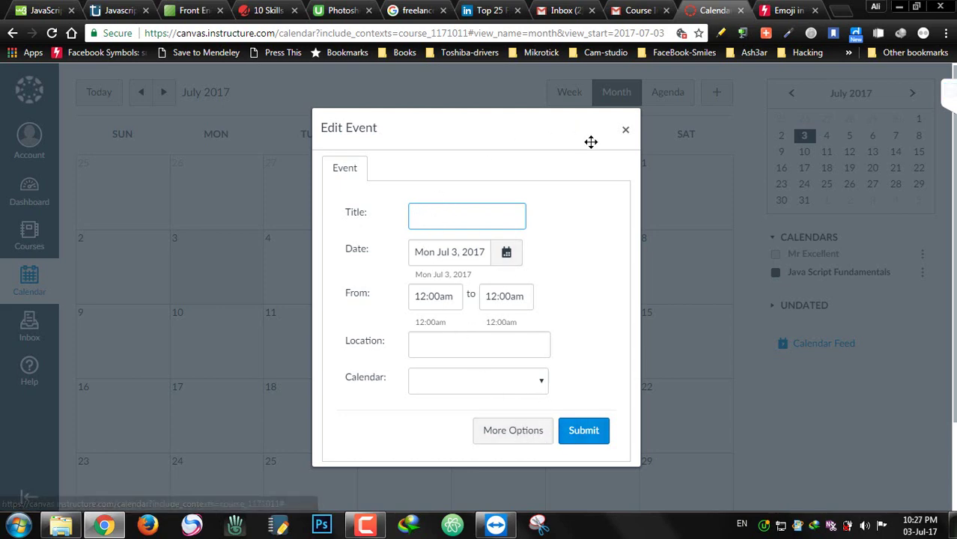
{"action": "left_click", "coordinate": [626, 134]}
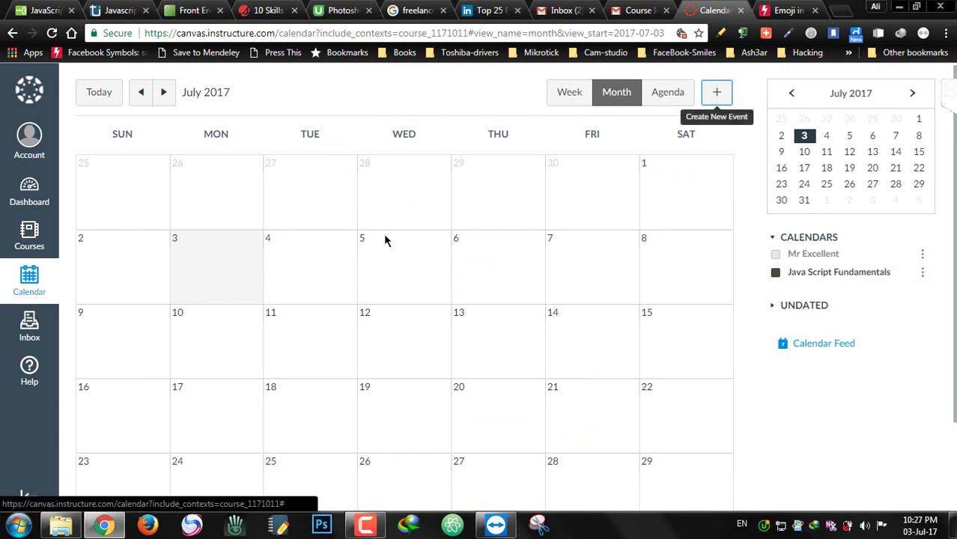
Return to the Java Script Fundamentals course home and open the recent feedback for #01: What is Java Script
{"action": "left_click", "coordinate": [30, 235]}
{"action": "left_click", "coordinate": [140, 123]}
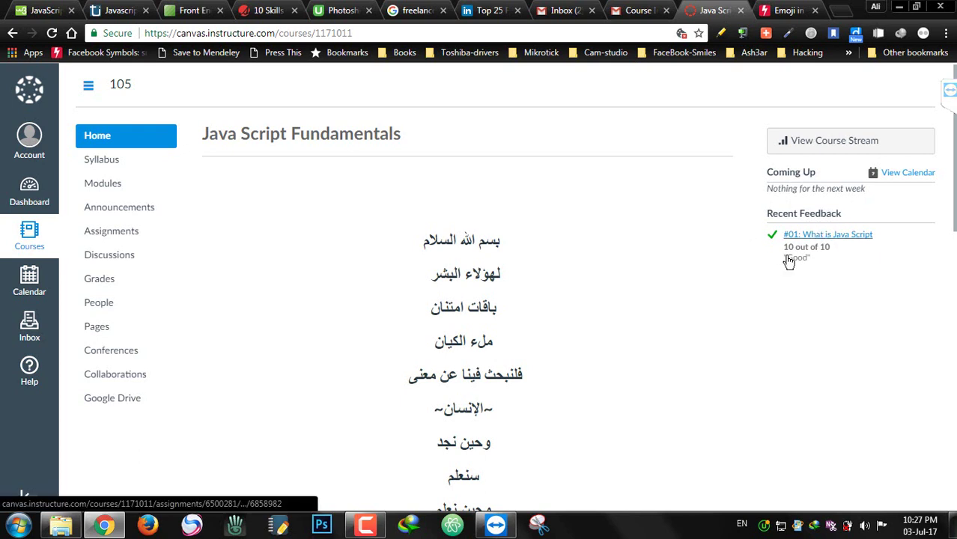
{"action": "left_click", "coordinate": [830, 238]}
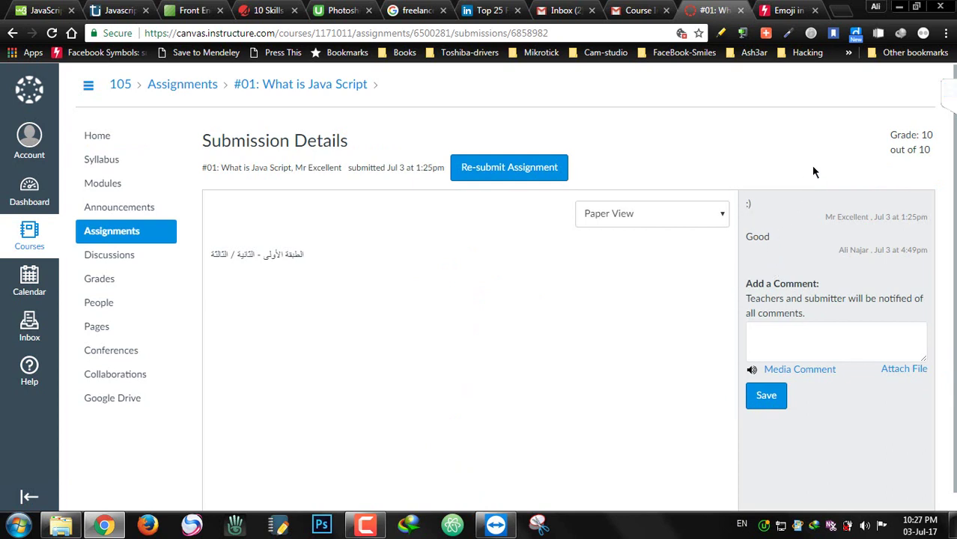
Show the submission's comment box and the media comment recording dialog, closing the dialog without adding a comment
{"action": "left_click", "coordinate": [787, 343]}
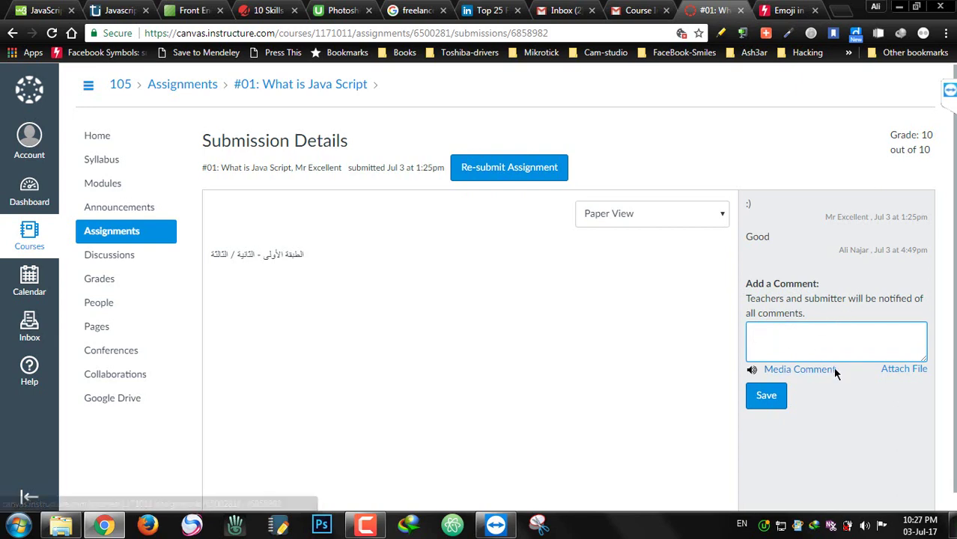
{"action": "left_click", "coordinate": [792, 370]}
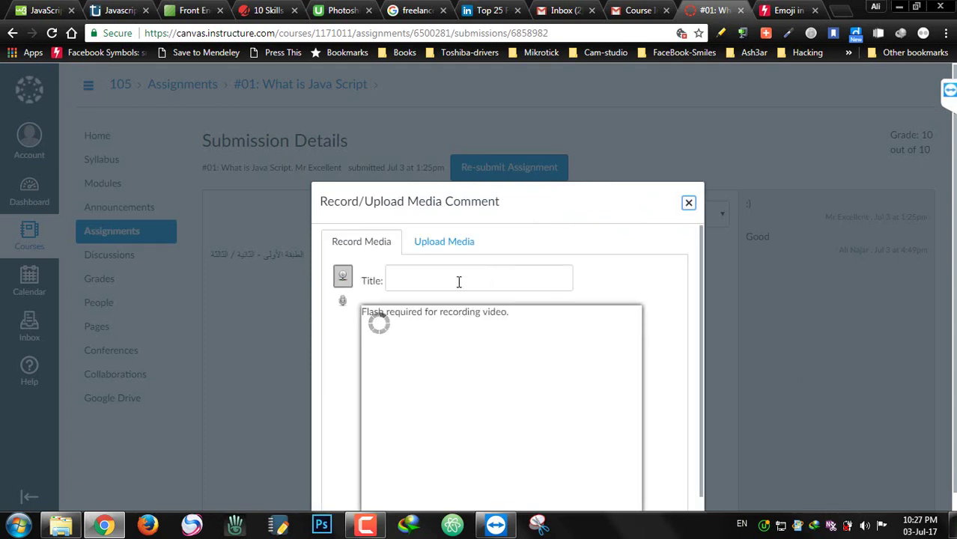
{"action": "left_click", "coordinate": [689, 204]}
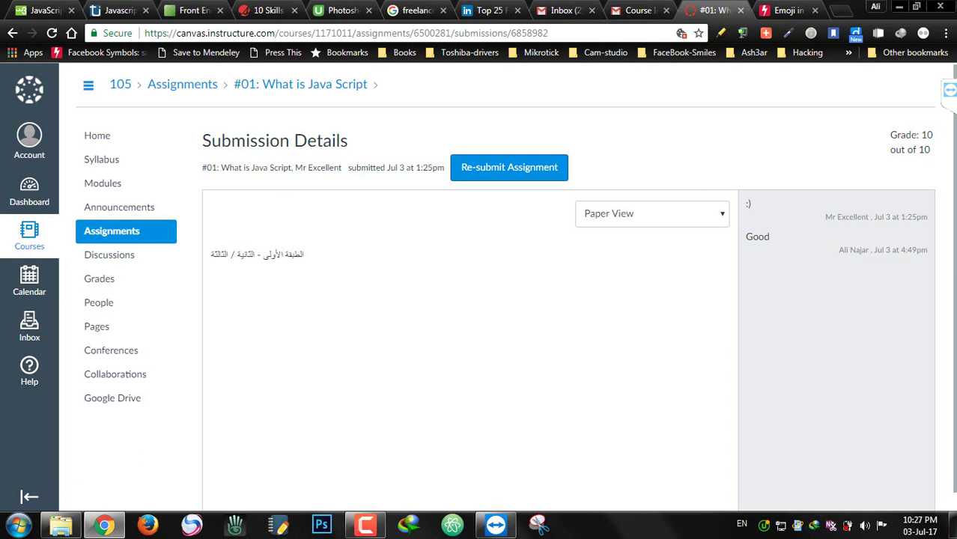
Read through the participants' latest replies in the TeamViewer chat and bring up the screen recorder's controls
{"action": "left_click", "coordinate": [951, 98]}
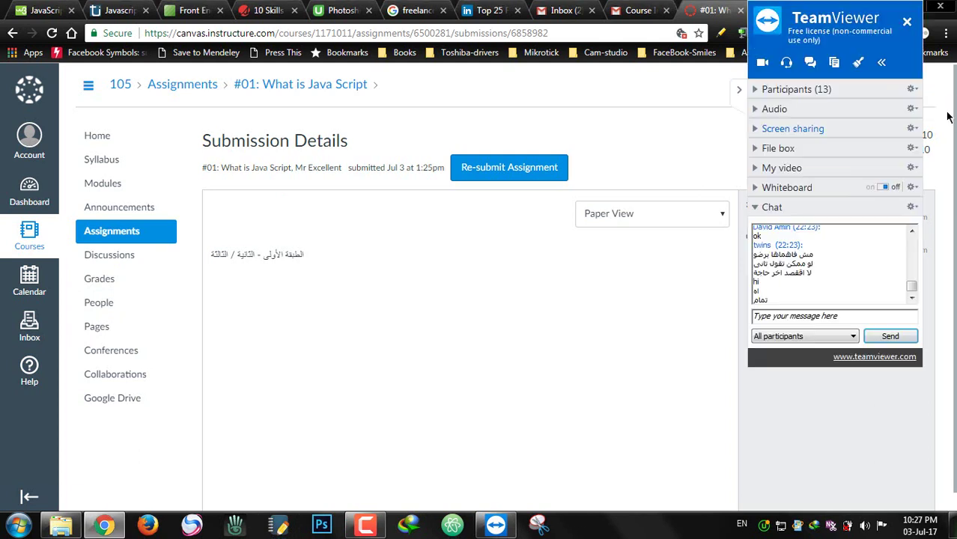
{"action": "left_click", "coordinate": [771, 318]}
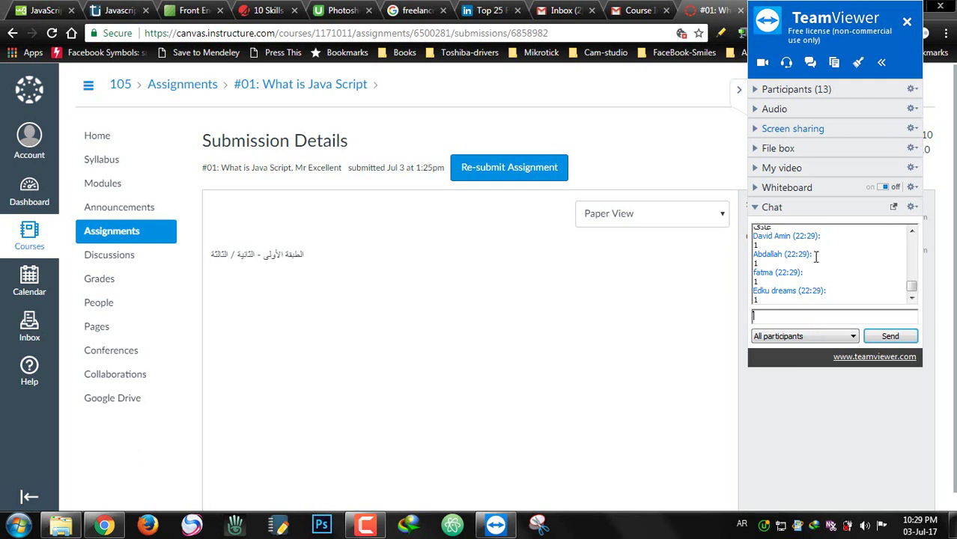
{"action": "left_click", "coordinate": [846, 255]}
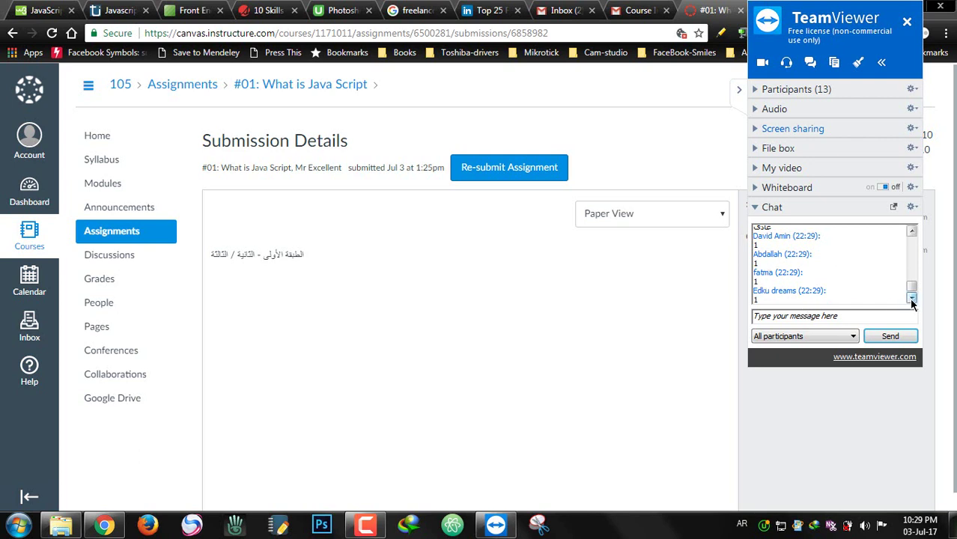
{"action": "left_click", "coordinate": [912, 231]}
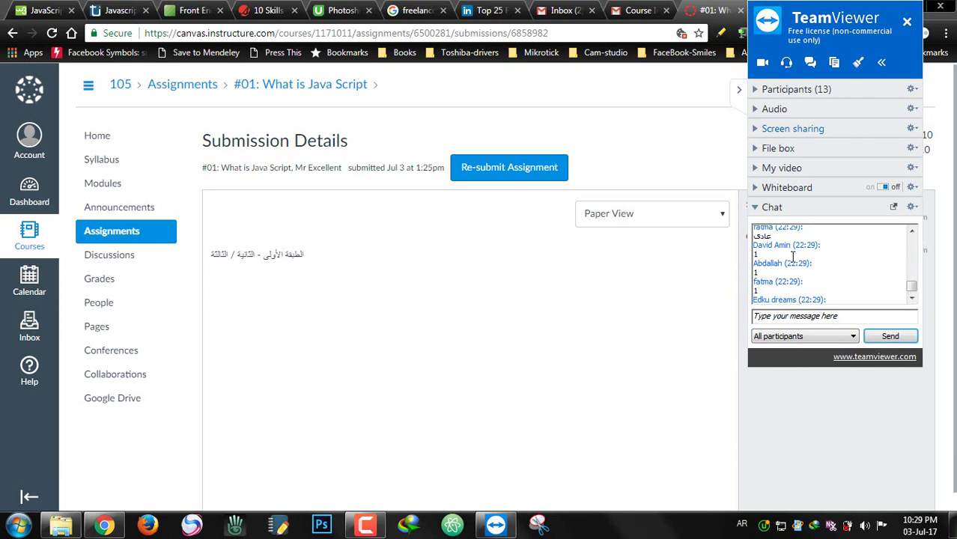
{"action": "scroll", "coordinate": [783, 248], "scroll_direction": "down", "scroll_amount": 1}
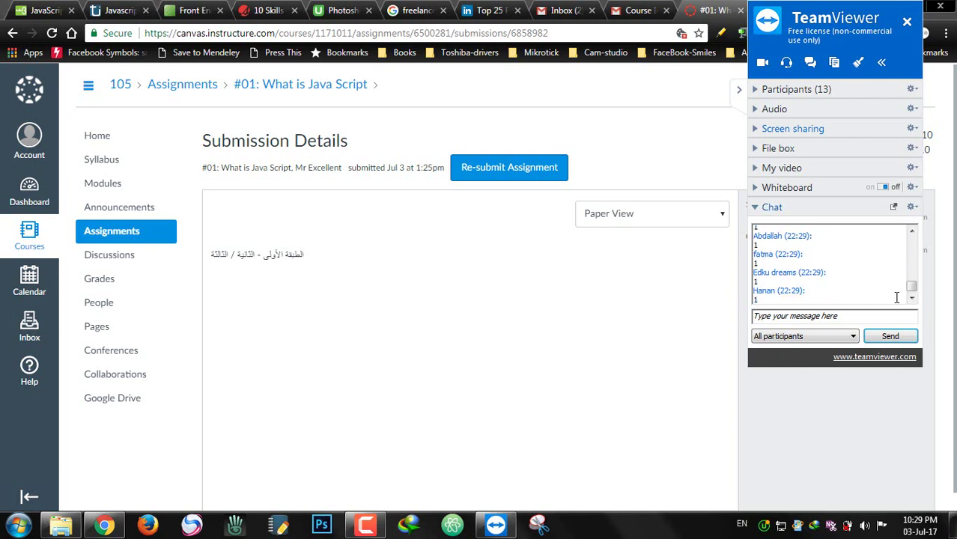
{"action": "left_click", "coordinate": [912, 231]}
{"action": "left_click", "coordinate": [912, 232]}
{"action": "left_click", "coordinate": [912, 232]}
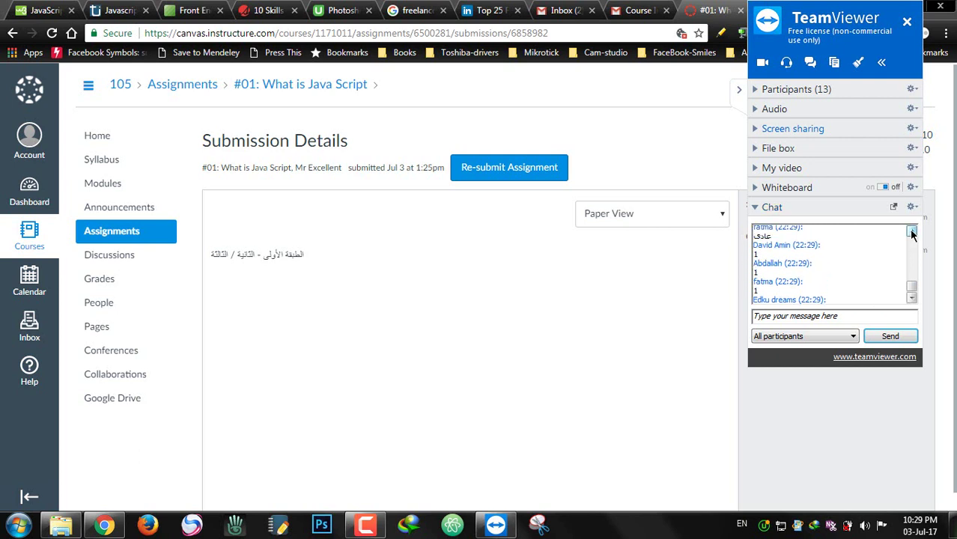
{"action": "left_click", "coordinate": [912, 298]}
{"action": "left_click", "coordinate": [912, 298]}
{"action": "left_click", "coordinate": [912, 298]}
{"action": "left_click", "coordinate": [912, 298]}
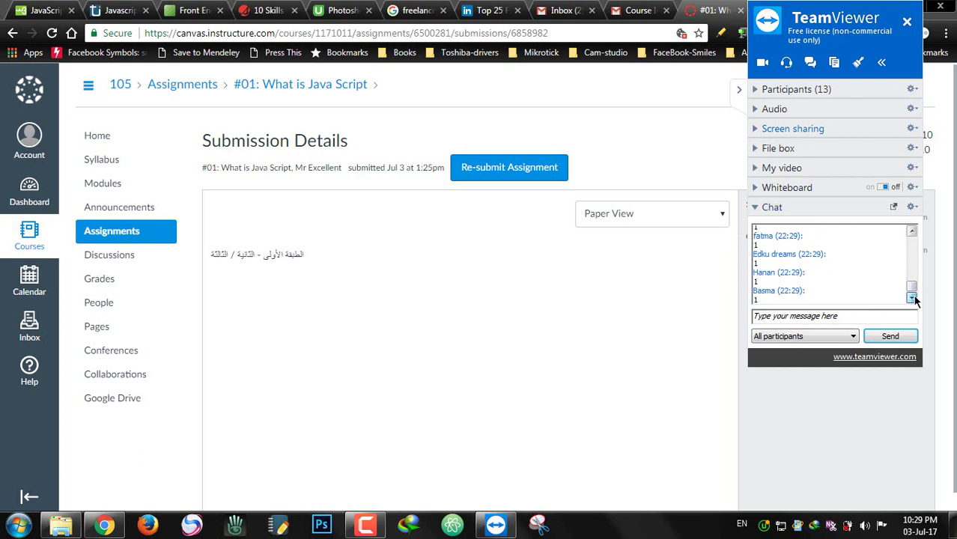
{"action": "left_click", "coordinate": [912, 298]}
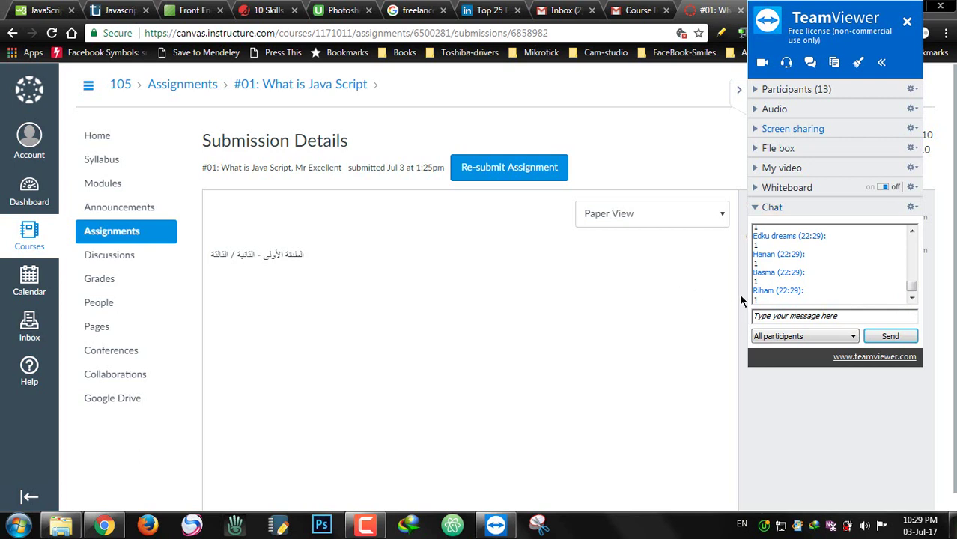
{"action": "left_click", "coordinate": [369, 528]}
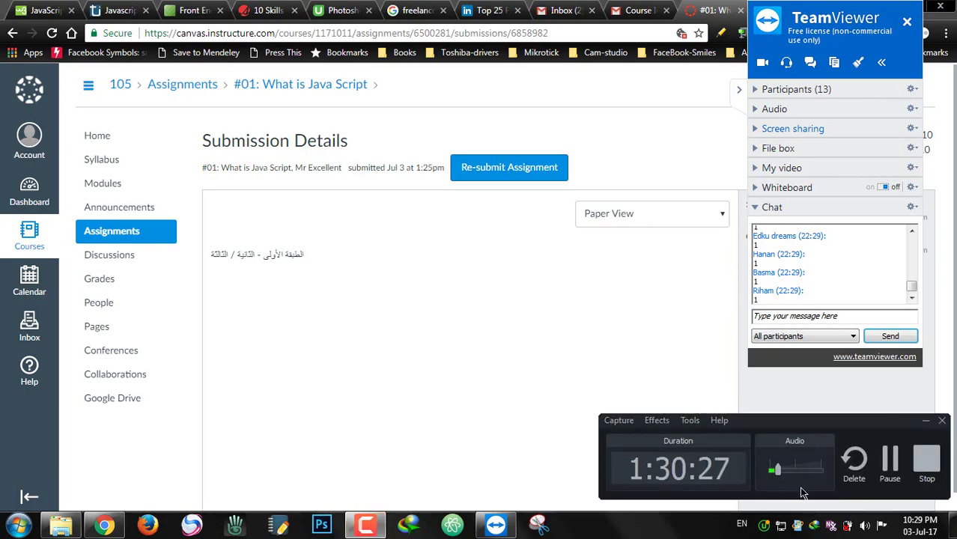